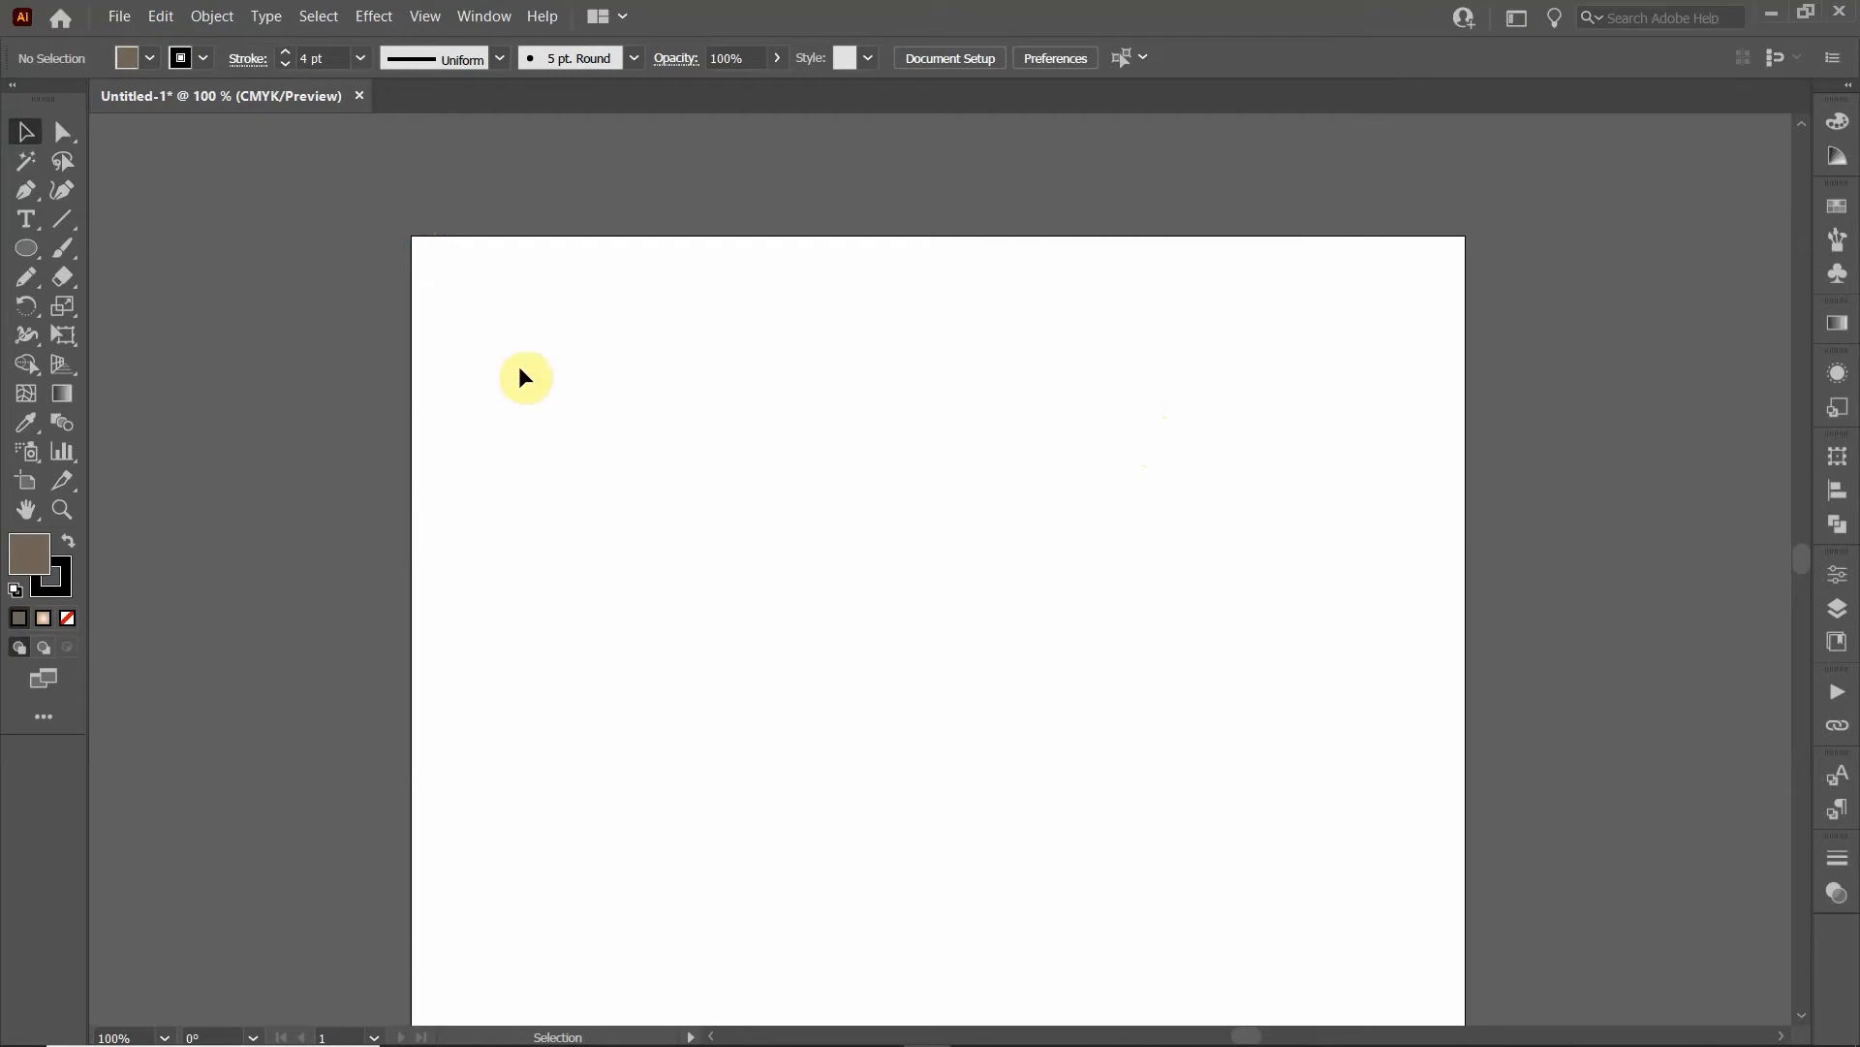
Step: Draw one continuous looping black line across the artboard with the Pencil tool after accepting its options, and deselect it
scroll(630, 484, "up", 2)
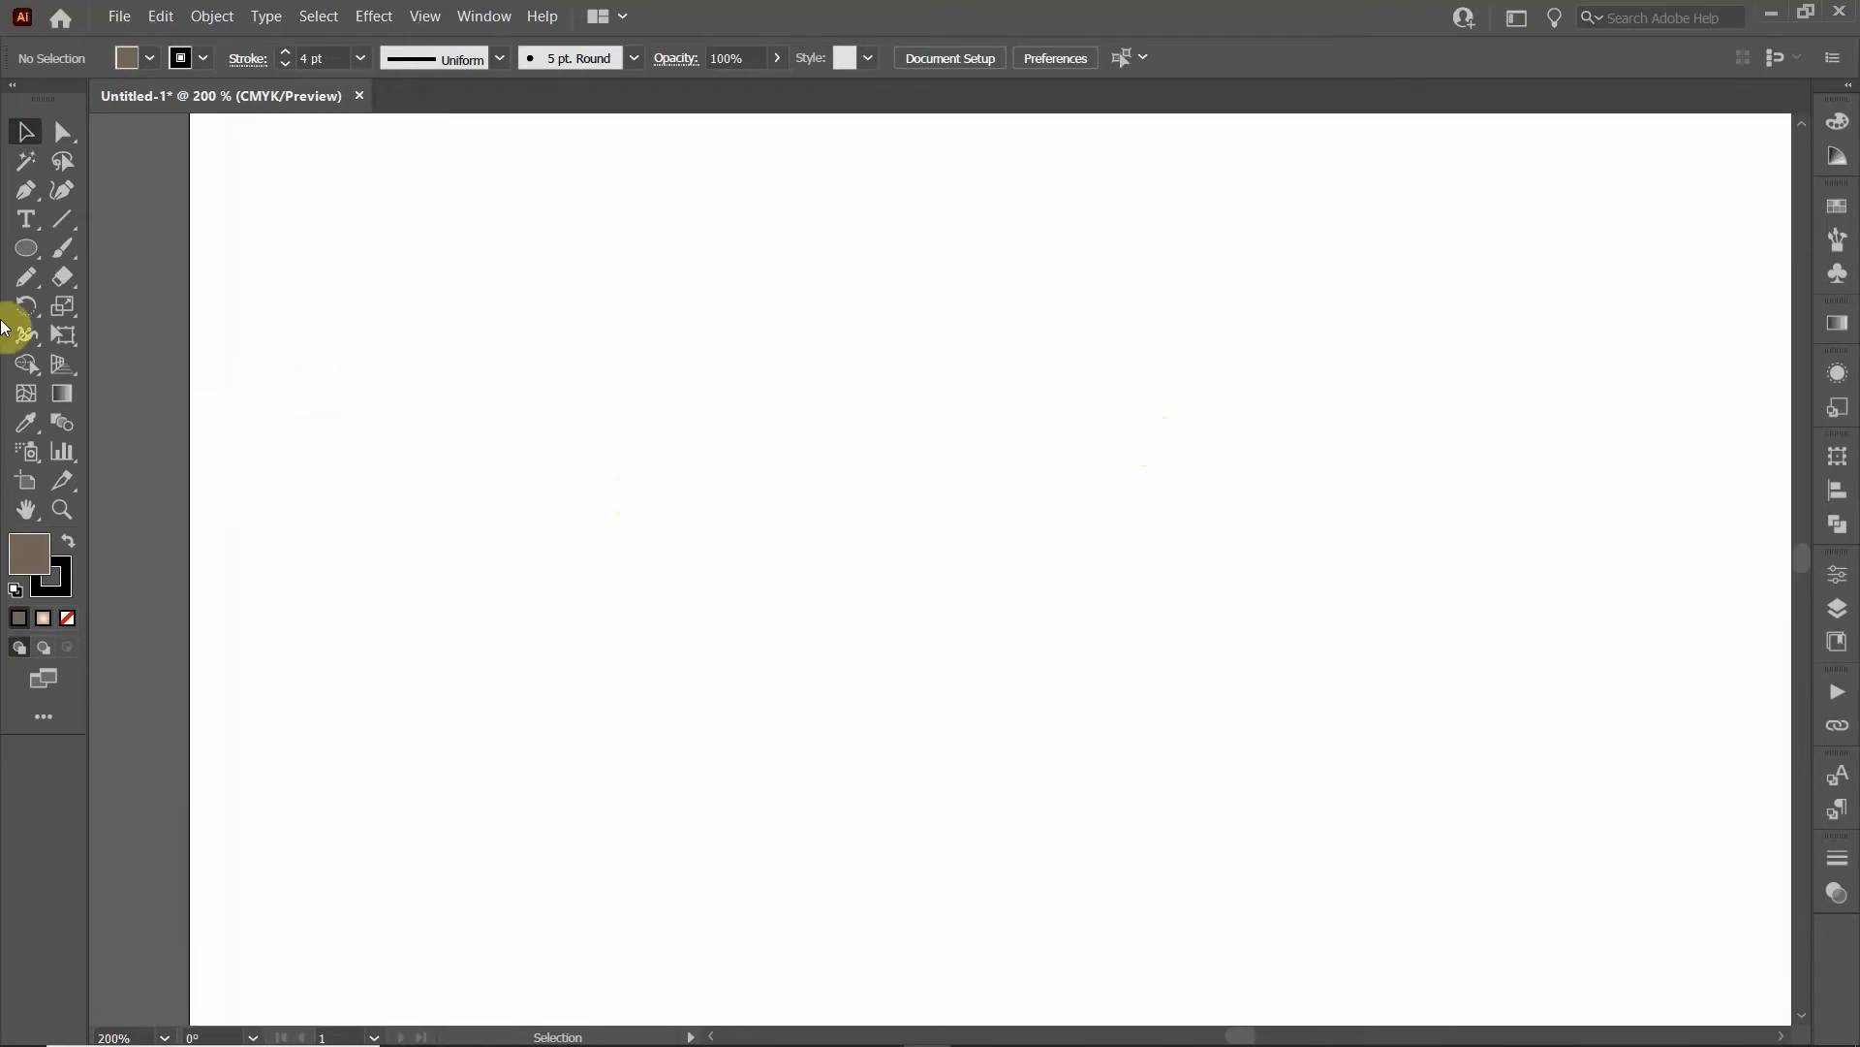
left_click(25, 278)
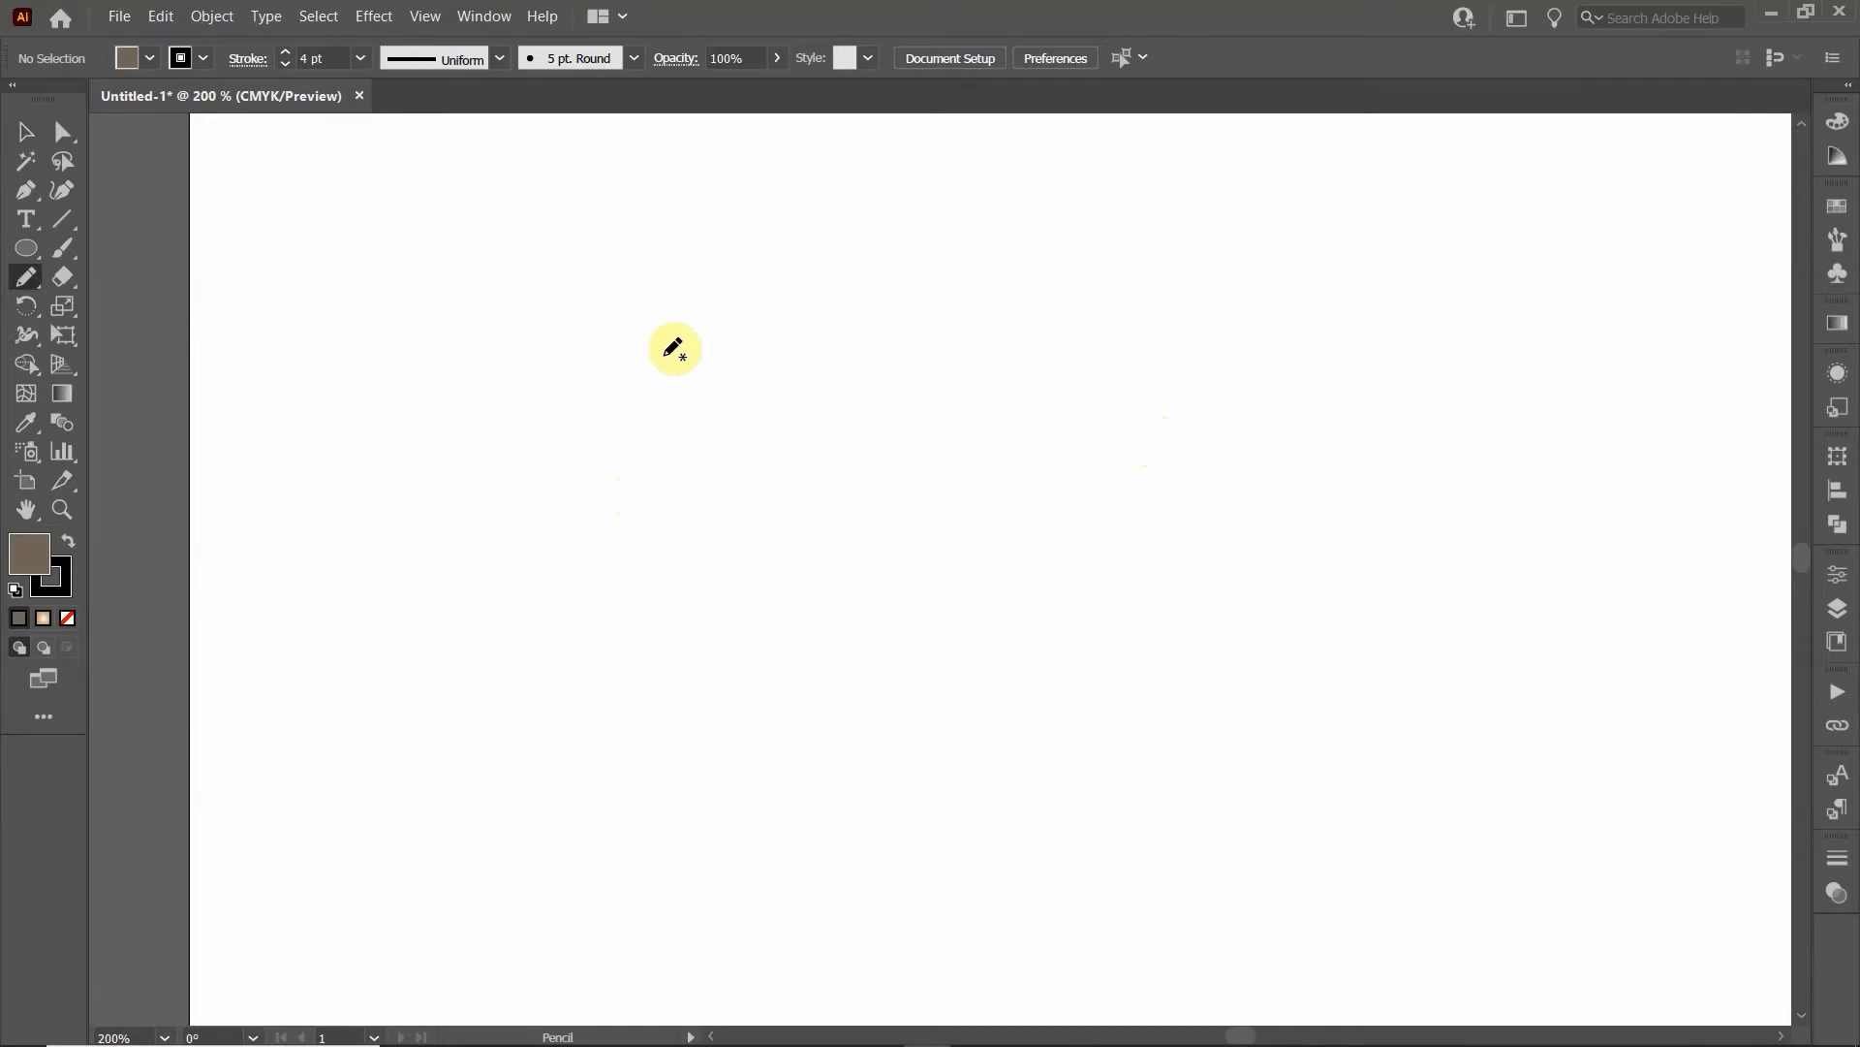
key("Return")
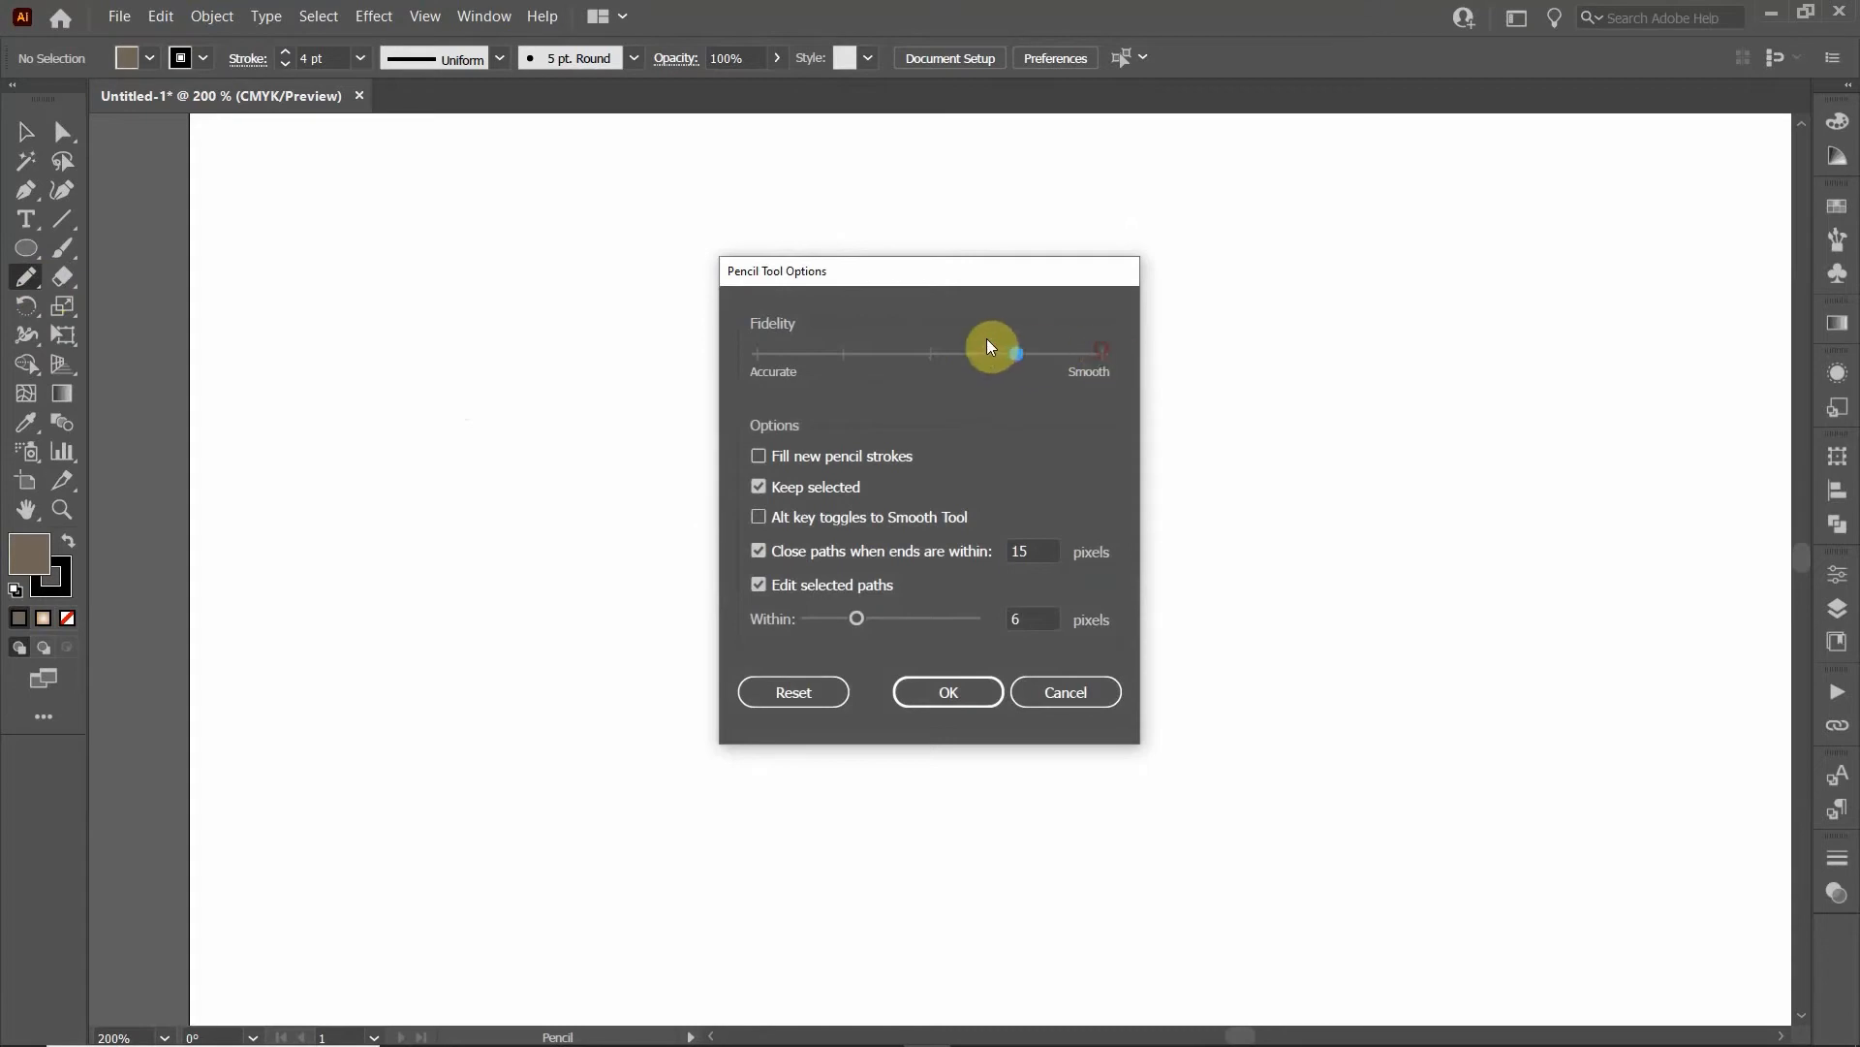
left_click(952, 688)
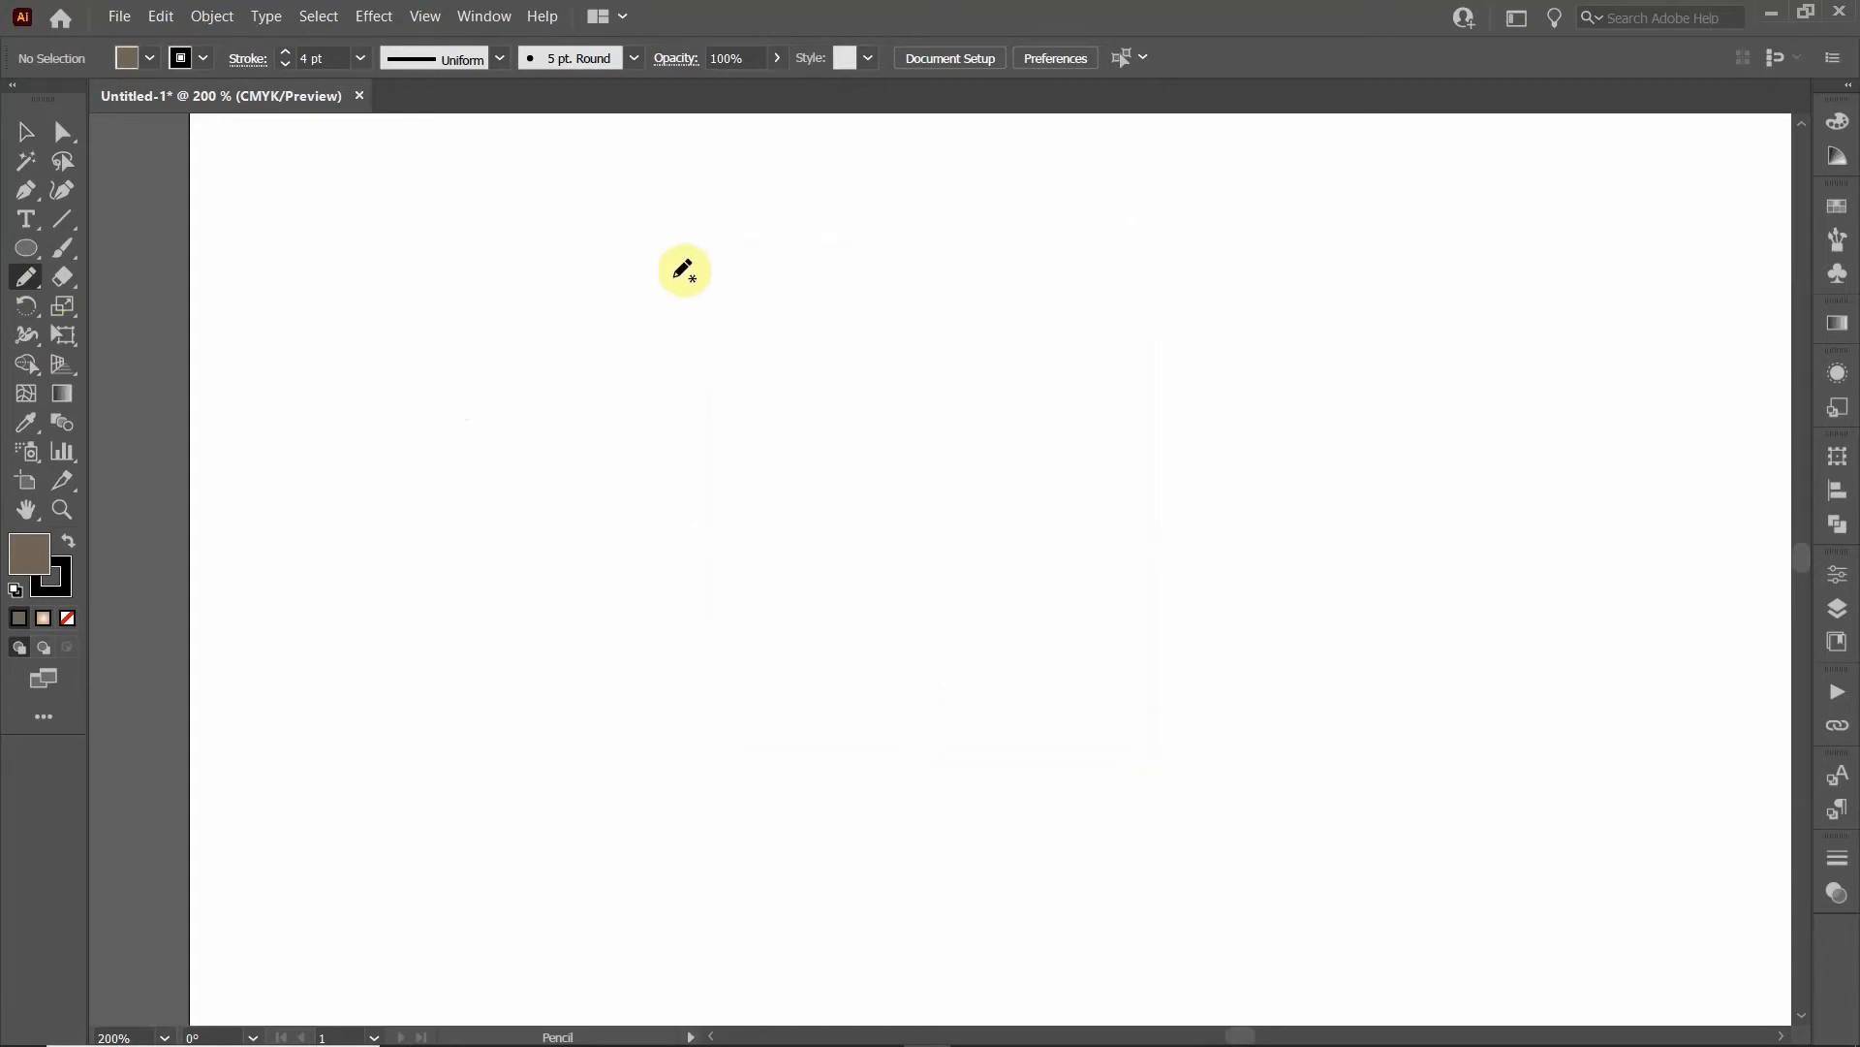
mouse_move(499, 304)
left_mouse_down()
mouse_move(1157, 388)
mouse_move(1015, 255)
mouse_move(584, 479)
mouse_move(607, 405)
mouse_move(1006, 566)
mouse_move(1150, 446)
mouse_move(912, 505)
mouse_move(514, 498)
mouse_move(718, 550)
mouse_move(996, 682)
mouse_move(1106, 585)
mouse_move(898, 618)
mouse_move(512, 602)
mouse_move(631, 615)
mouse_move(819, 728)
mouse_move(990, 769)
left_mouse_up()
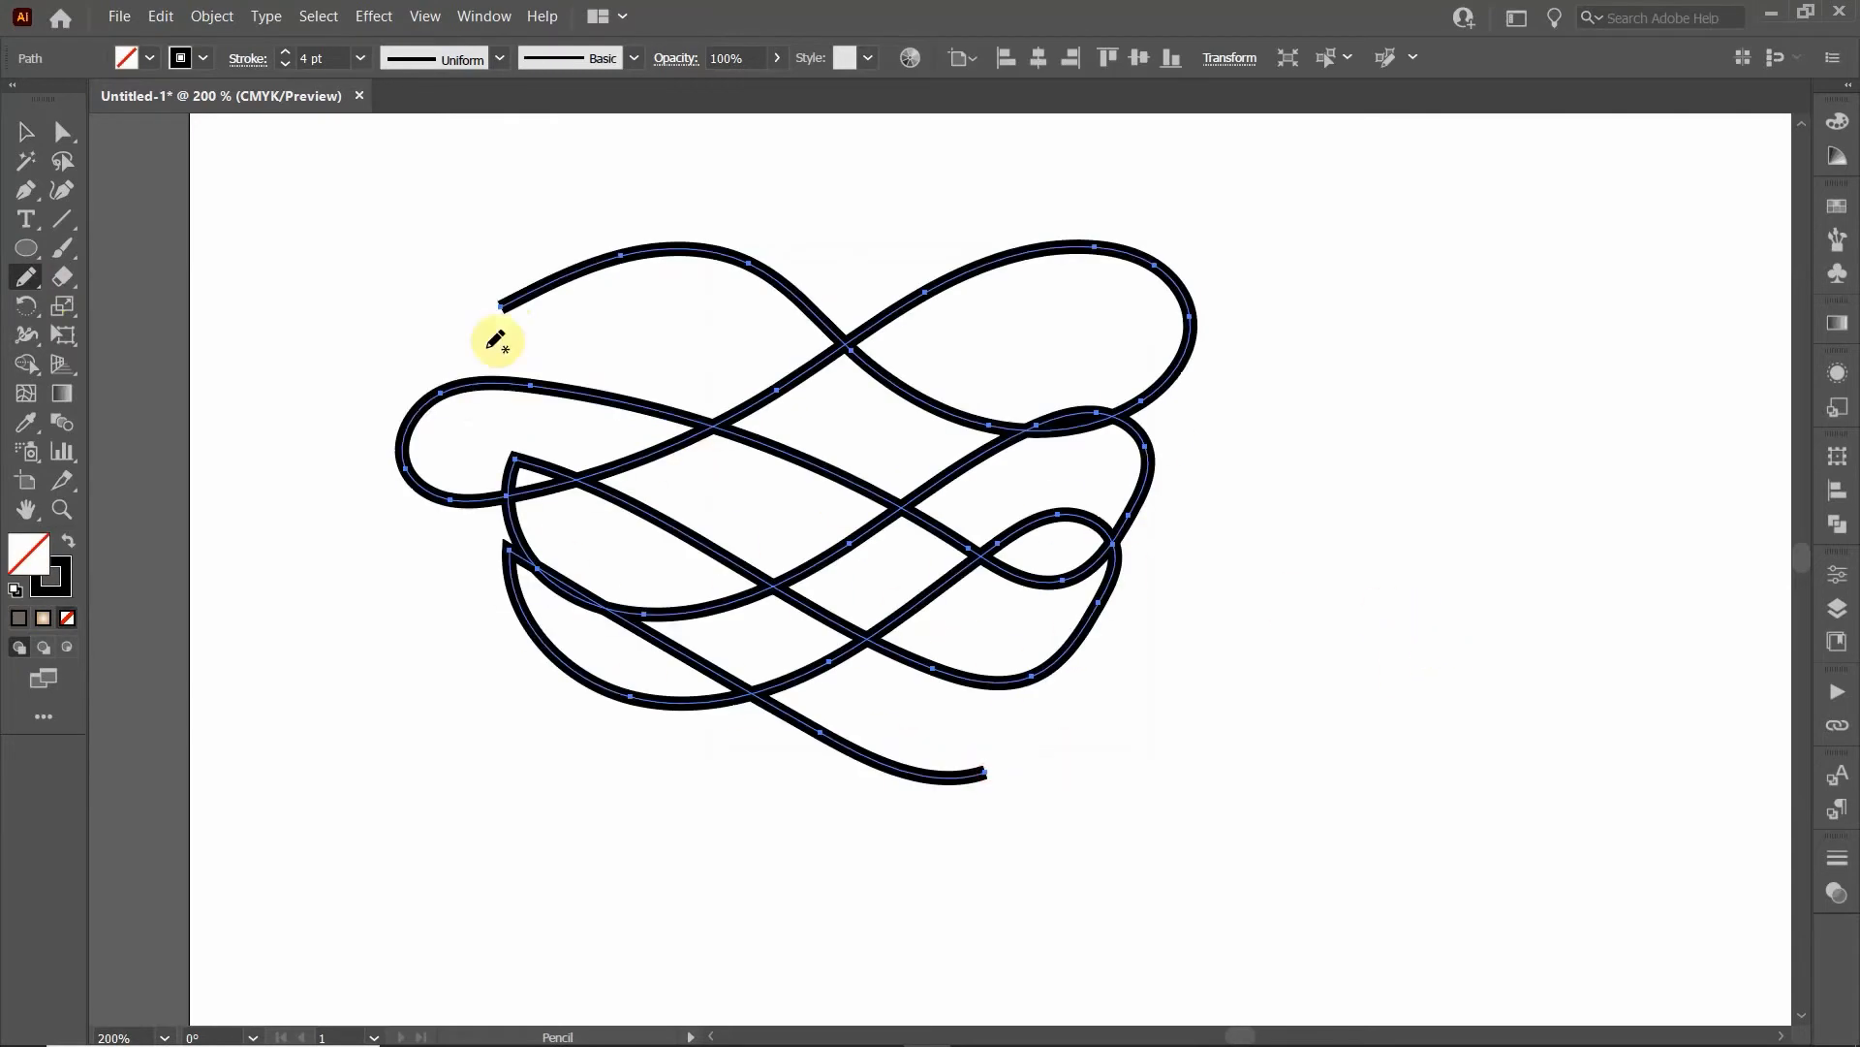
left_click(26, 130)
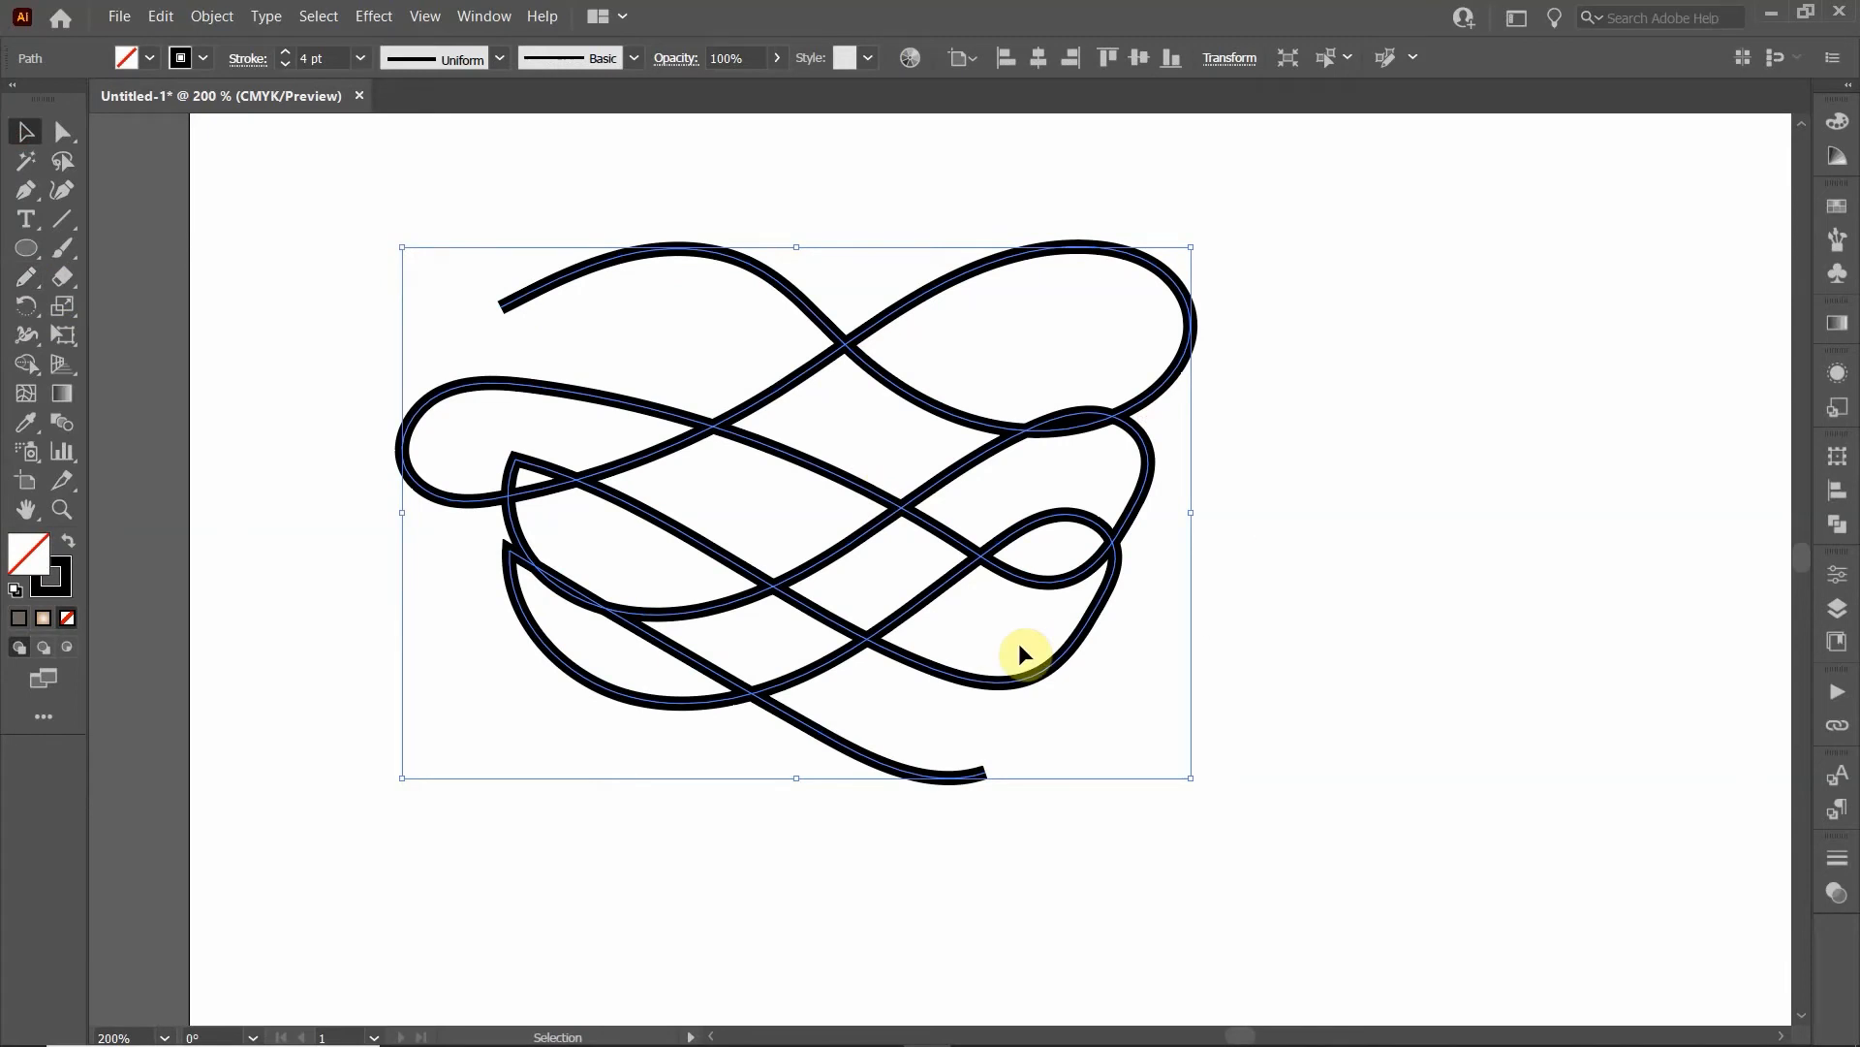
left_click(230, 230)
Step: Draw a tall rectangle over the middle of the looping line so the loops extend past both sides
left_click(27, 248)
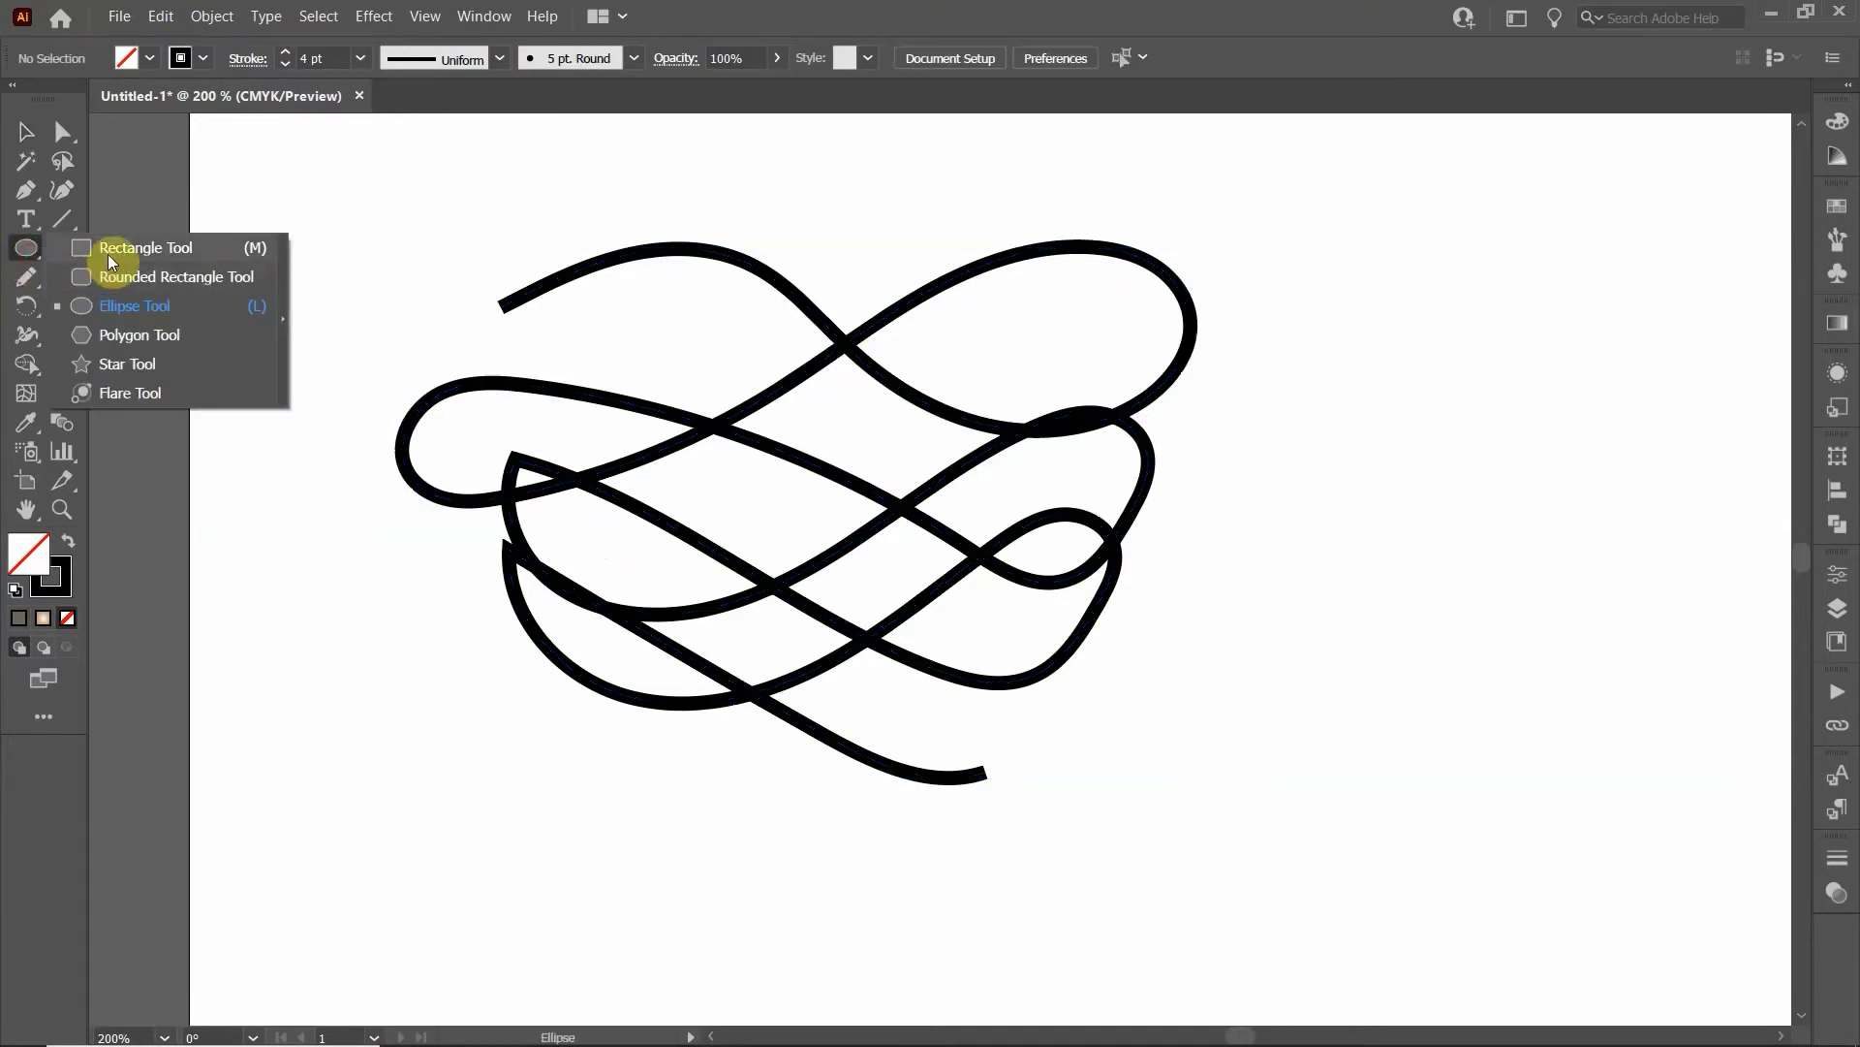
left_click(107, 250)
left_click_drag(582, 204, 990, 744)
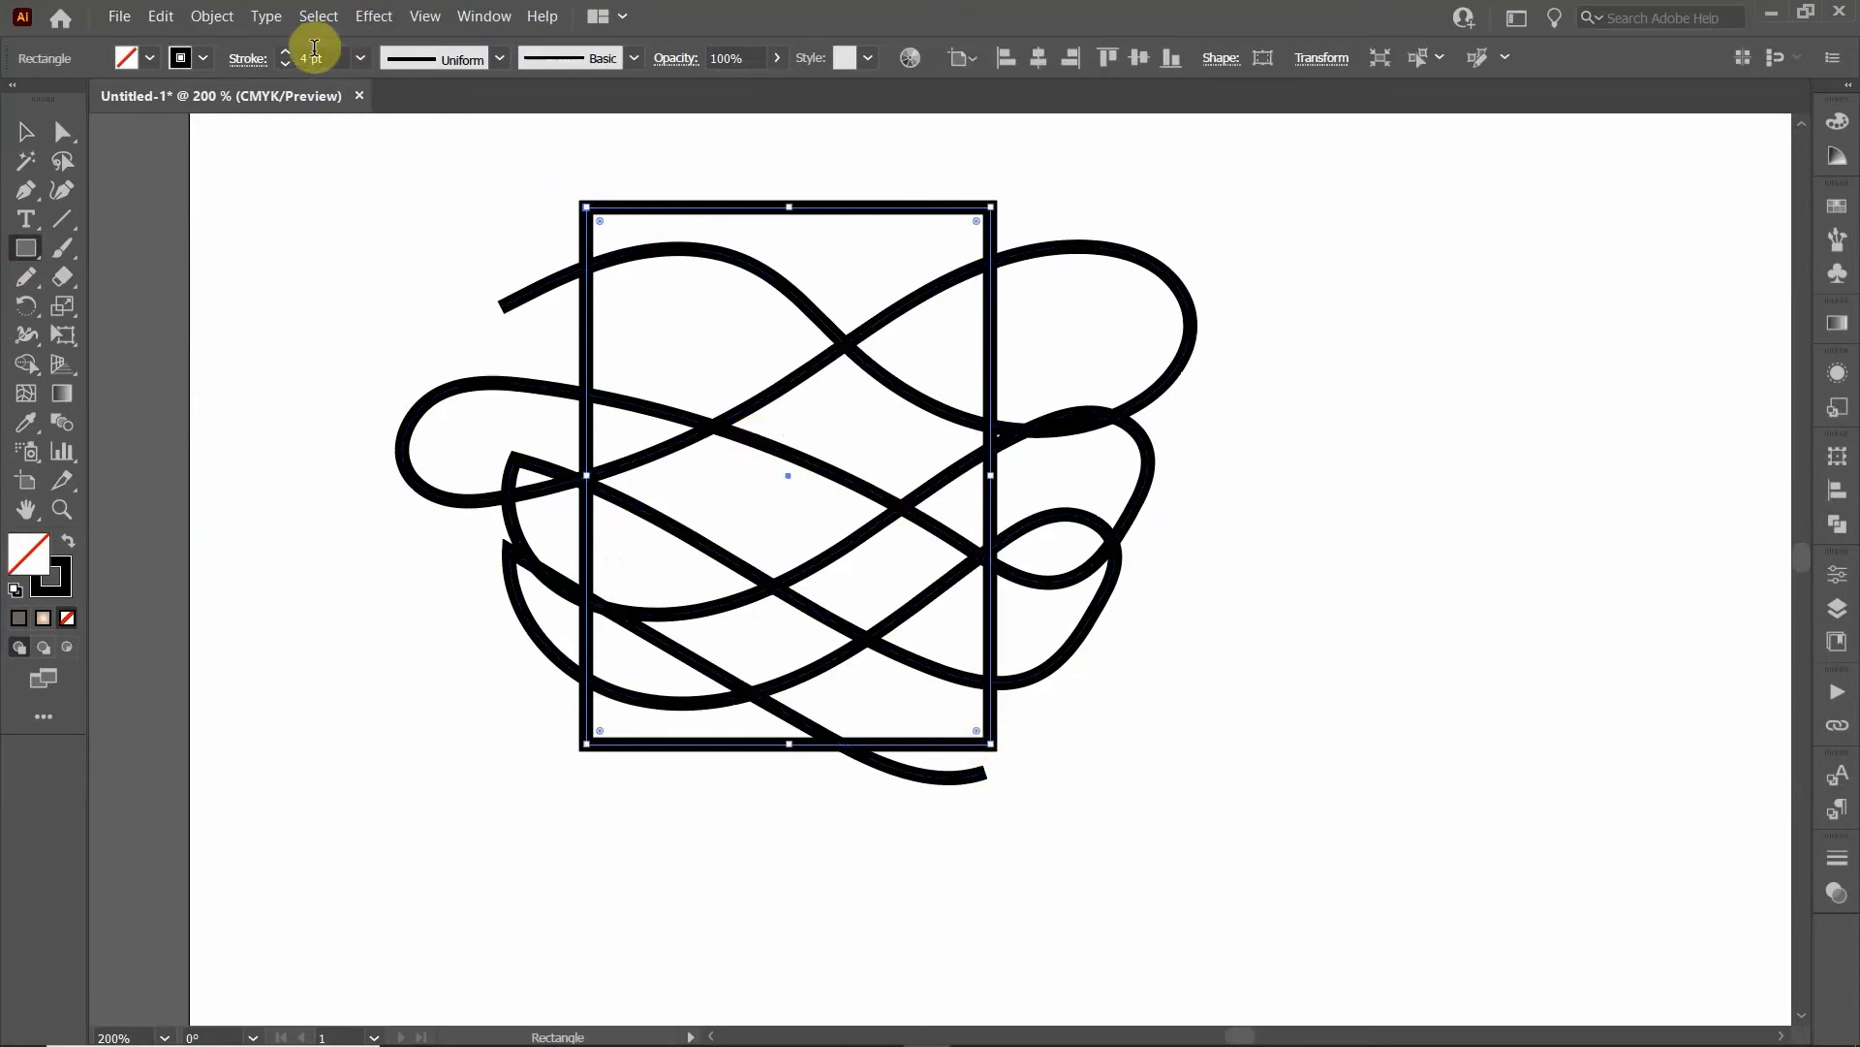
Step: Remove the rectangle's stroke and fill it with the light orange swatch
left_click(194, 60)
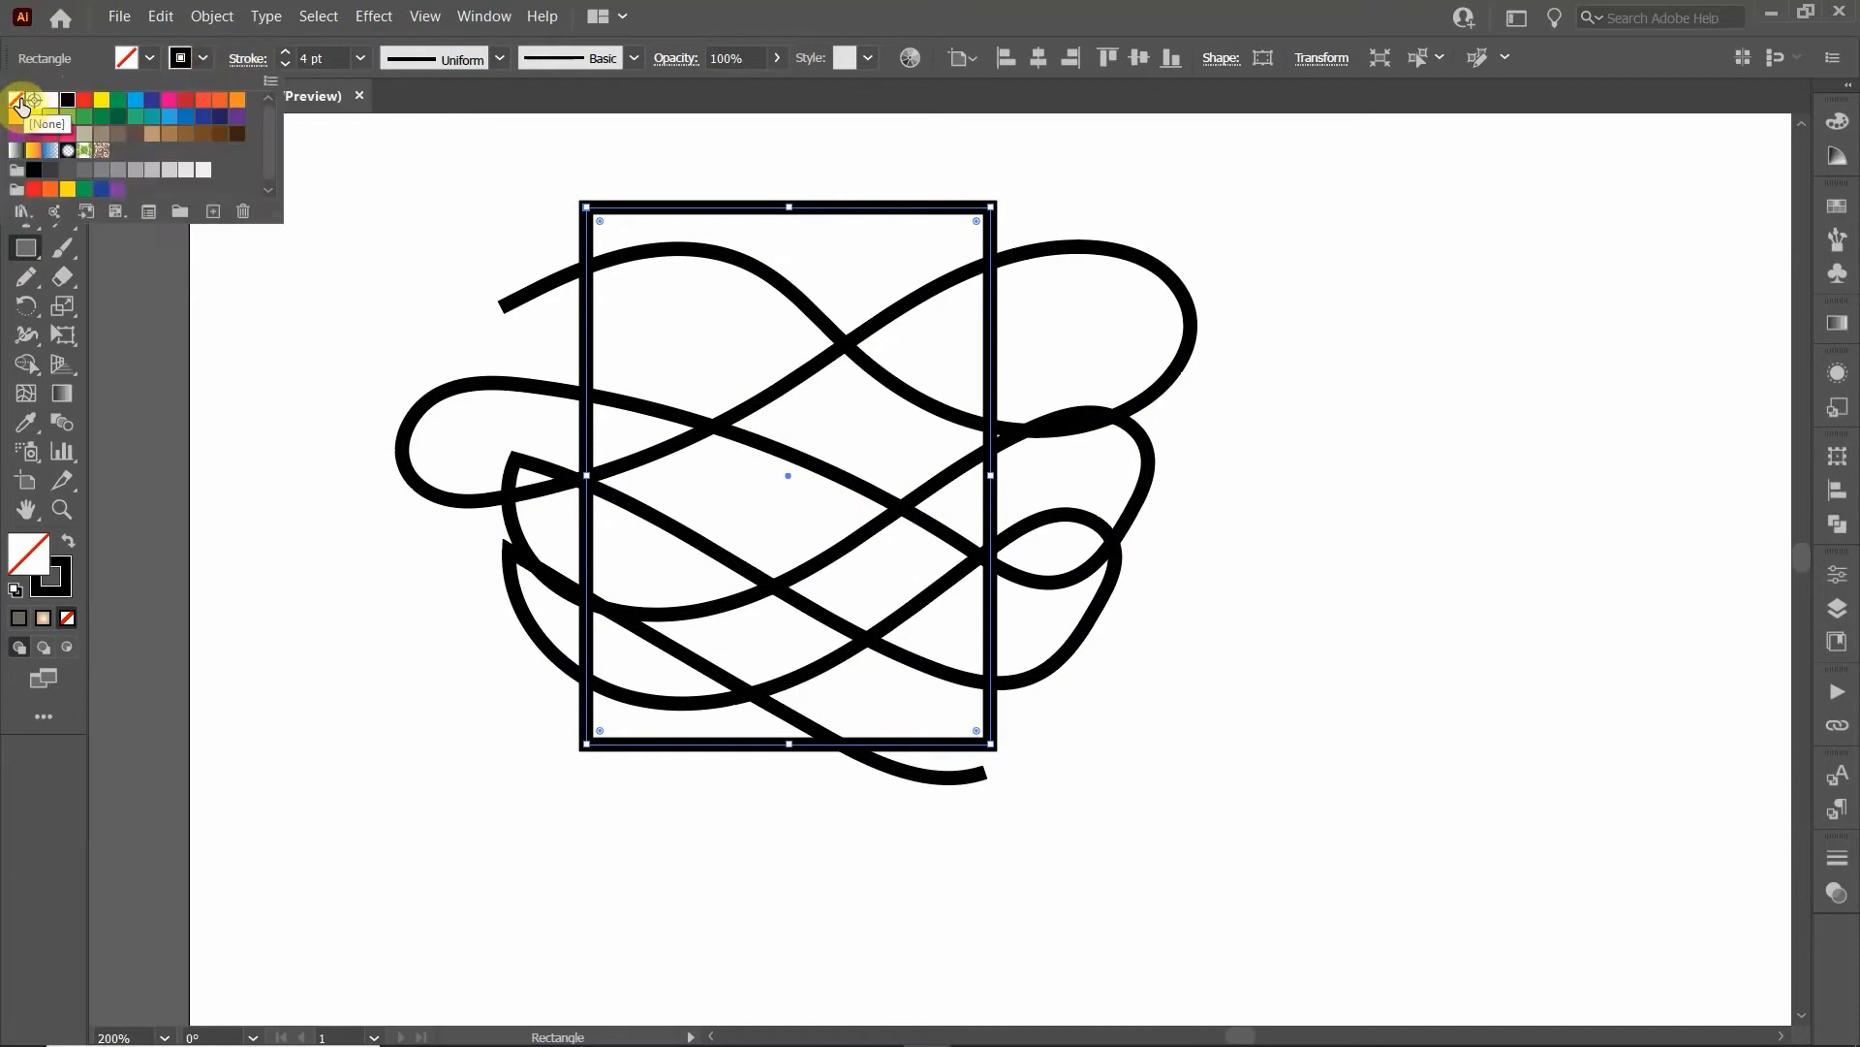
left_click(17, 98)
left_click(151, 59)
left_click(152, 59)
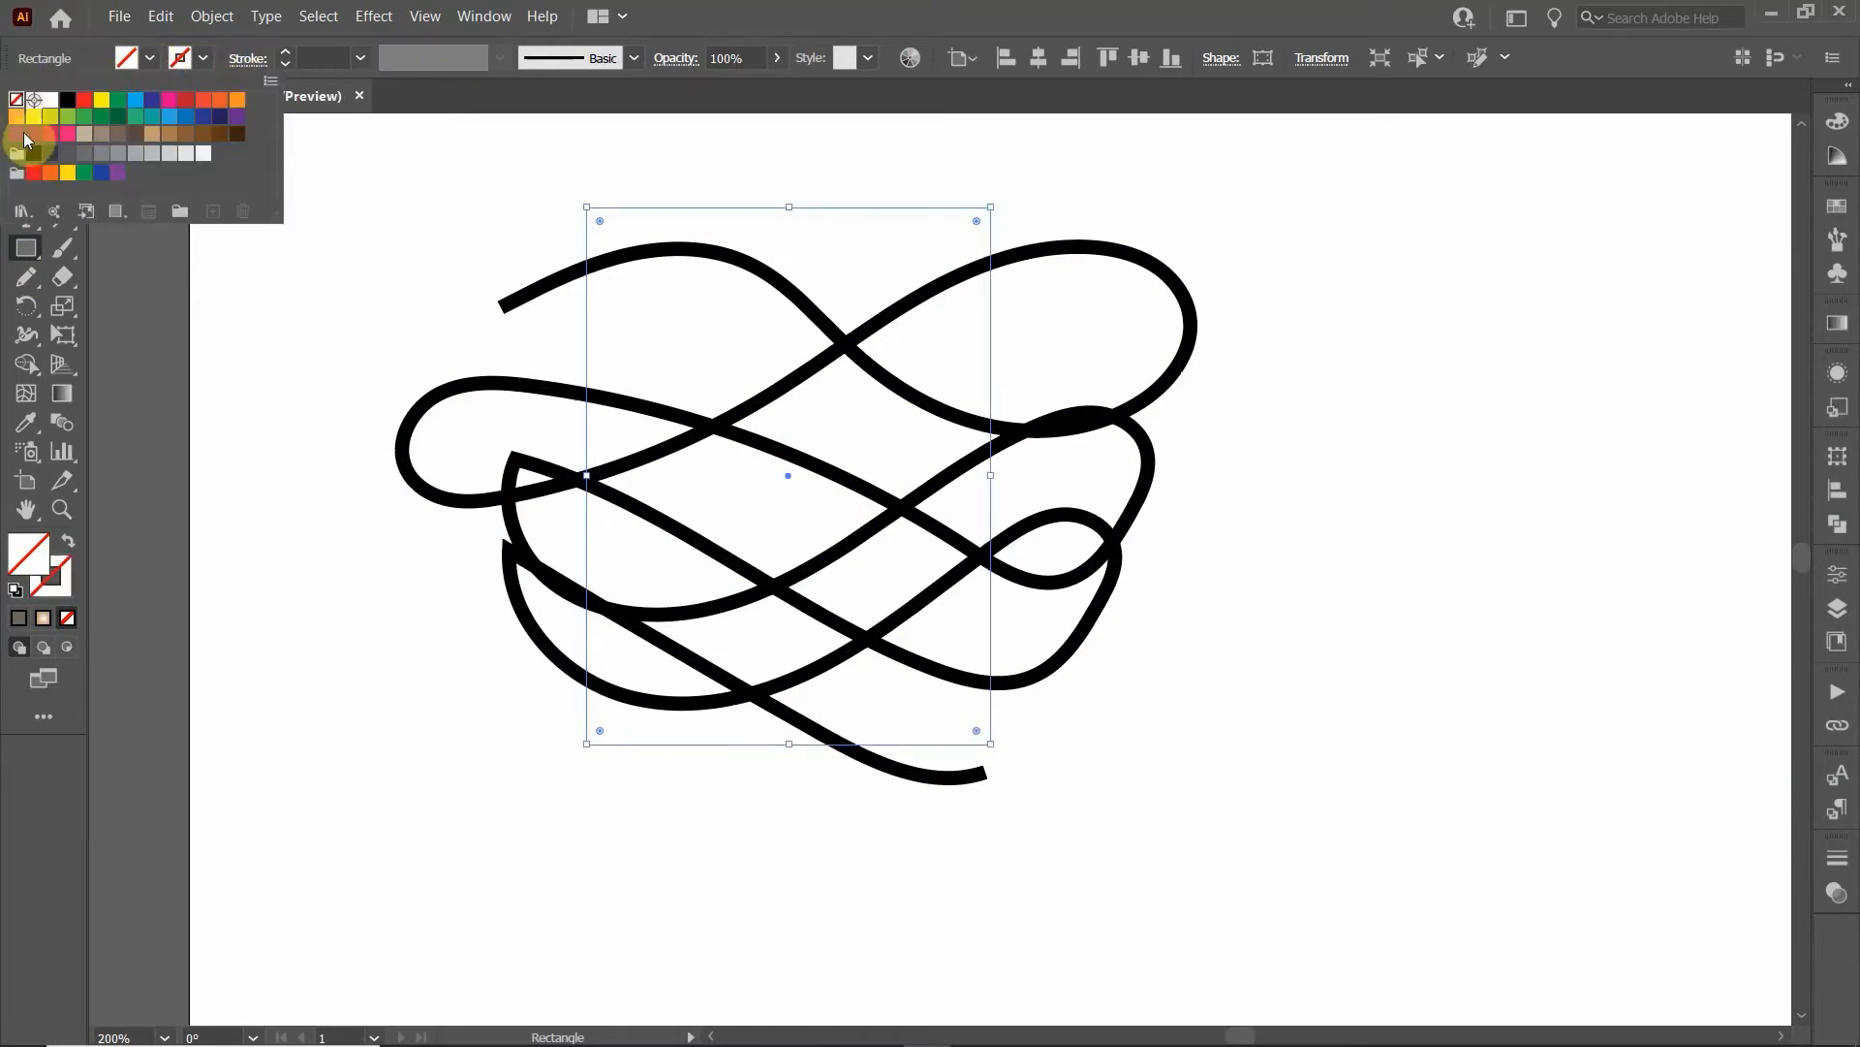
left_click(17, 116)
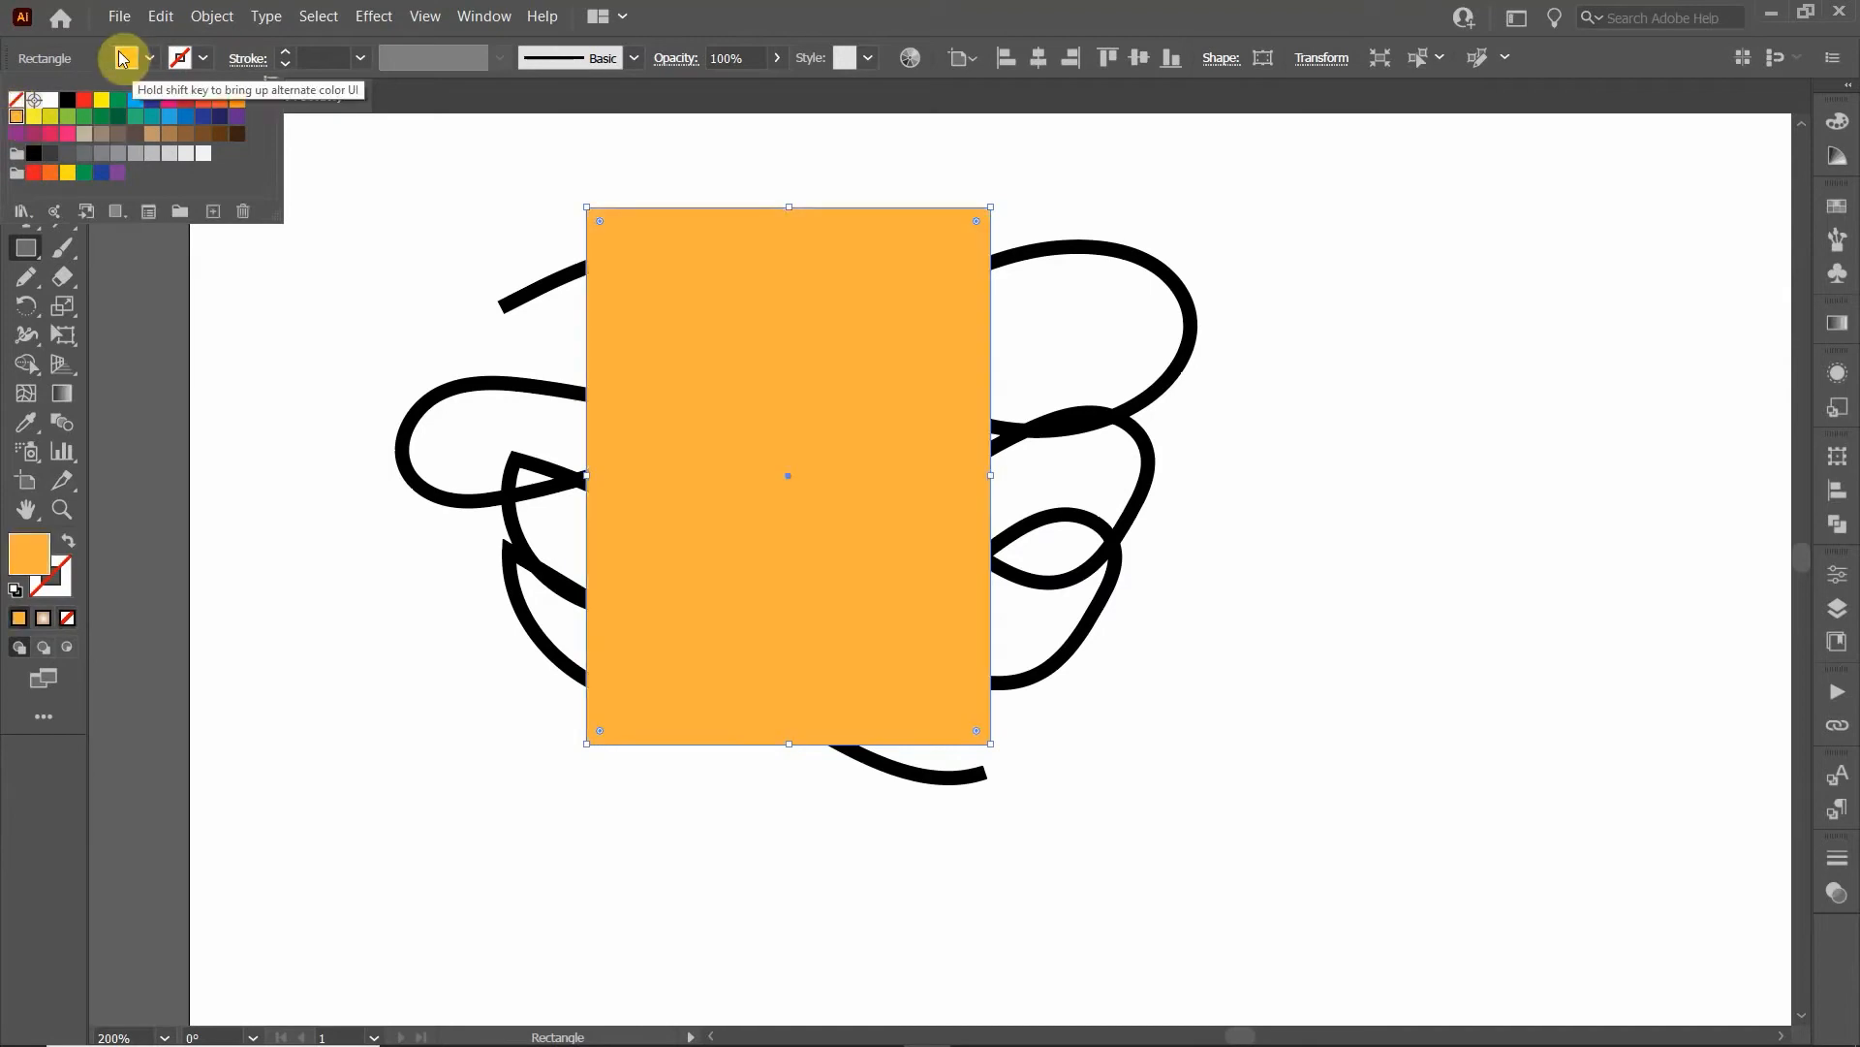
left_click(26, 132)
right_click(808, 296)
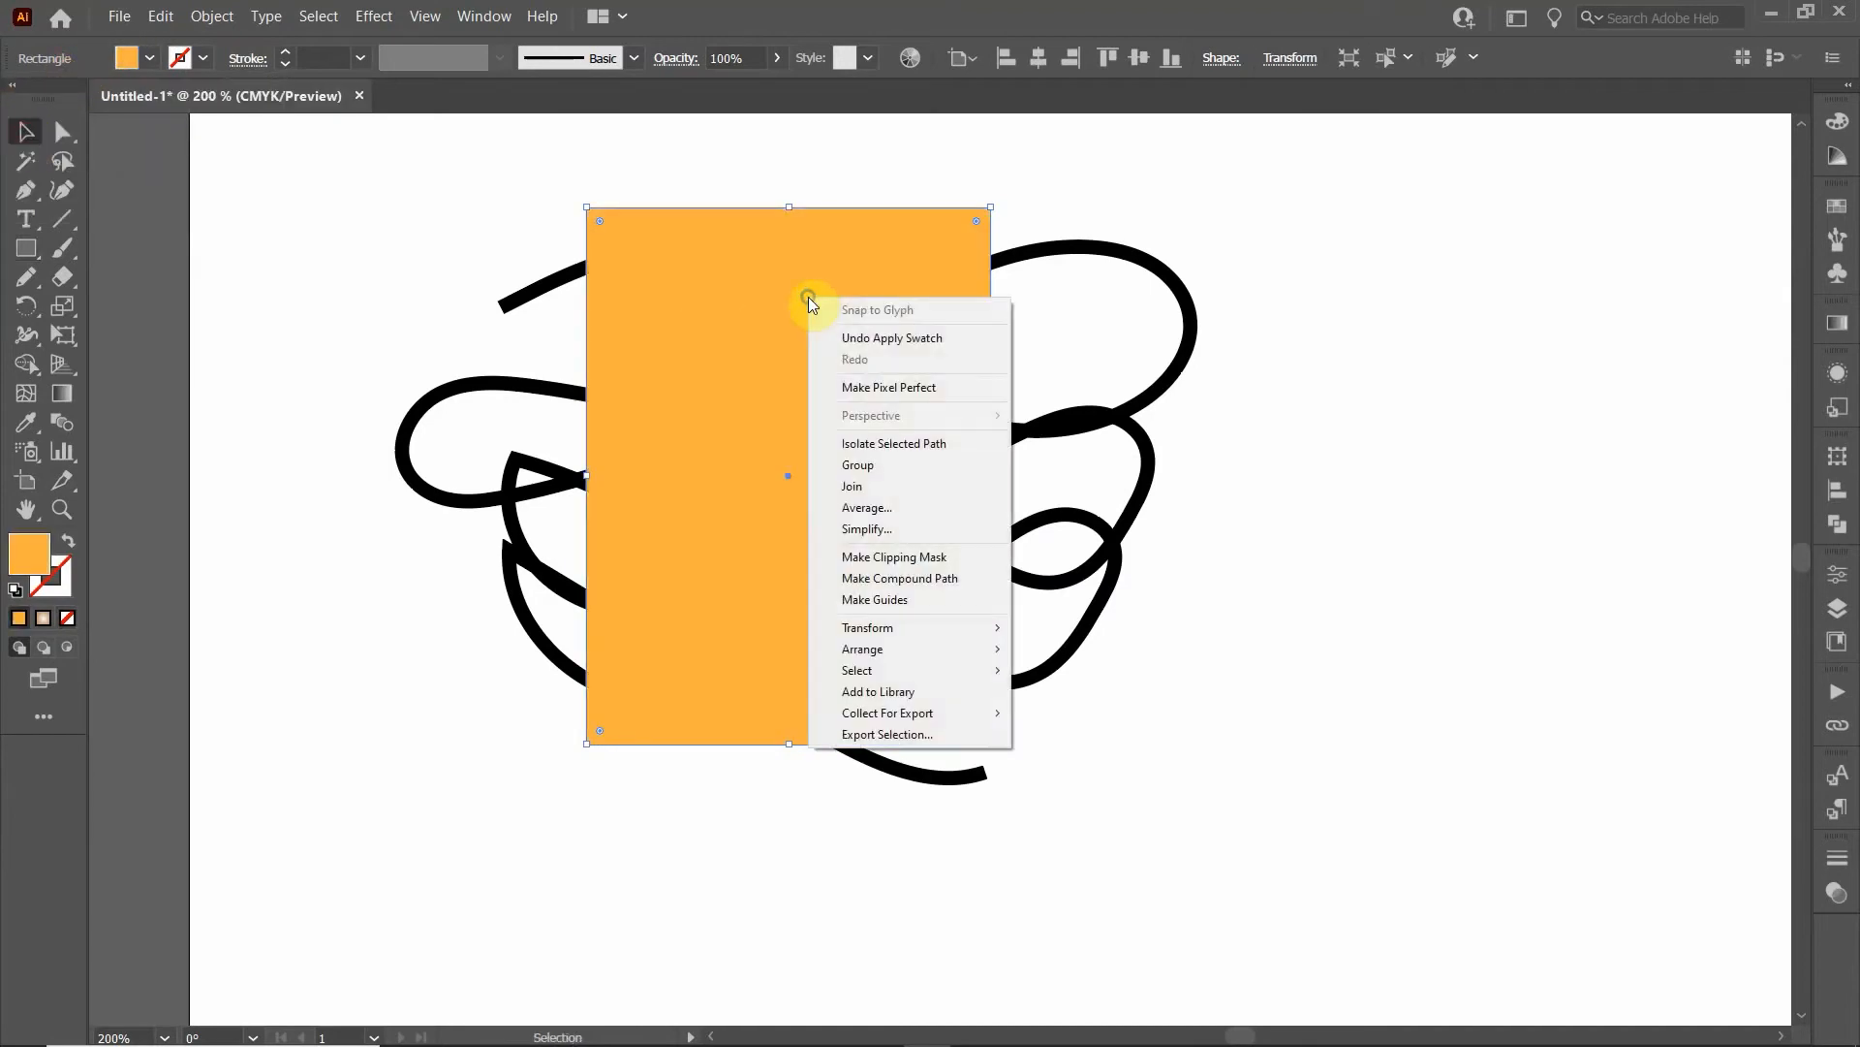
left_click(562, 189)
left_click(696, 282)
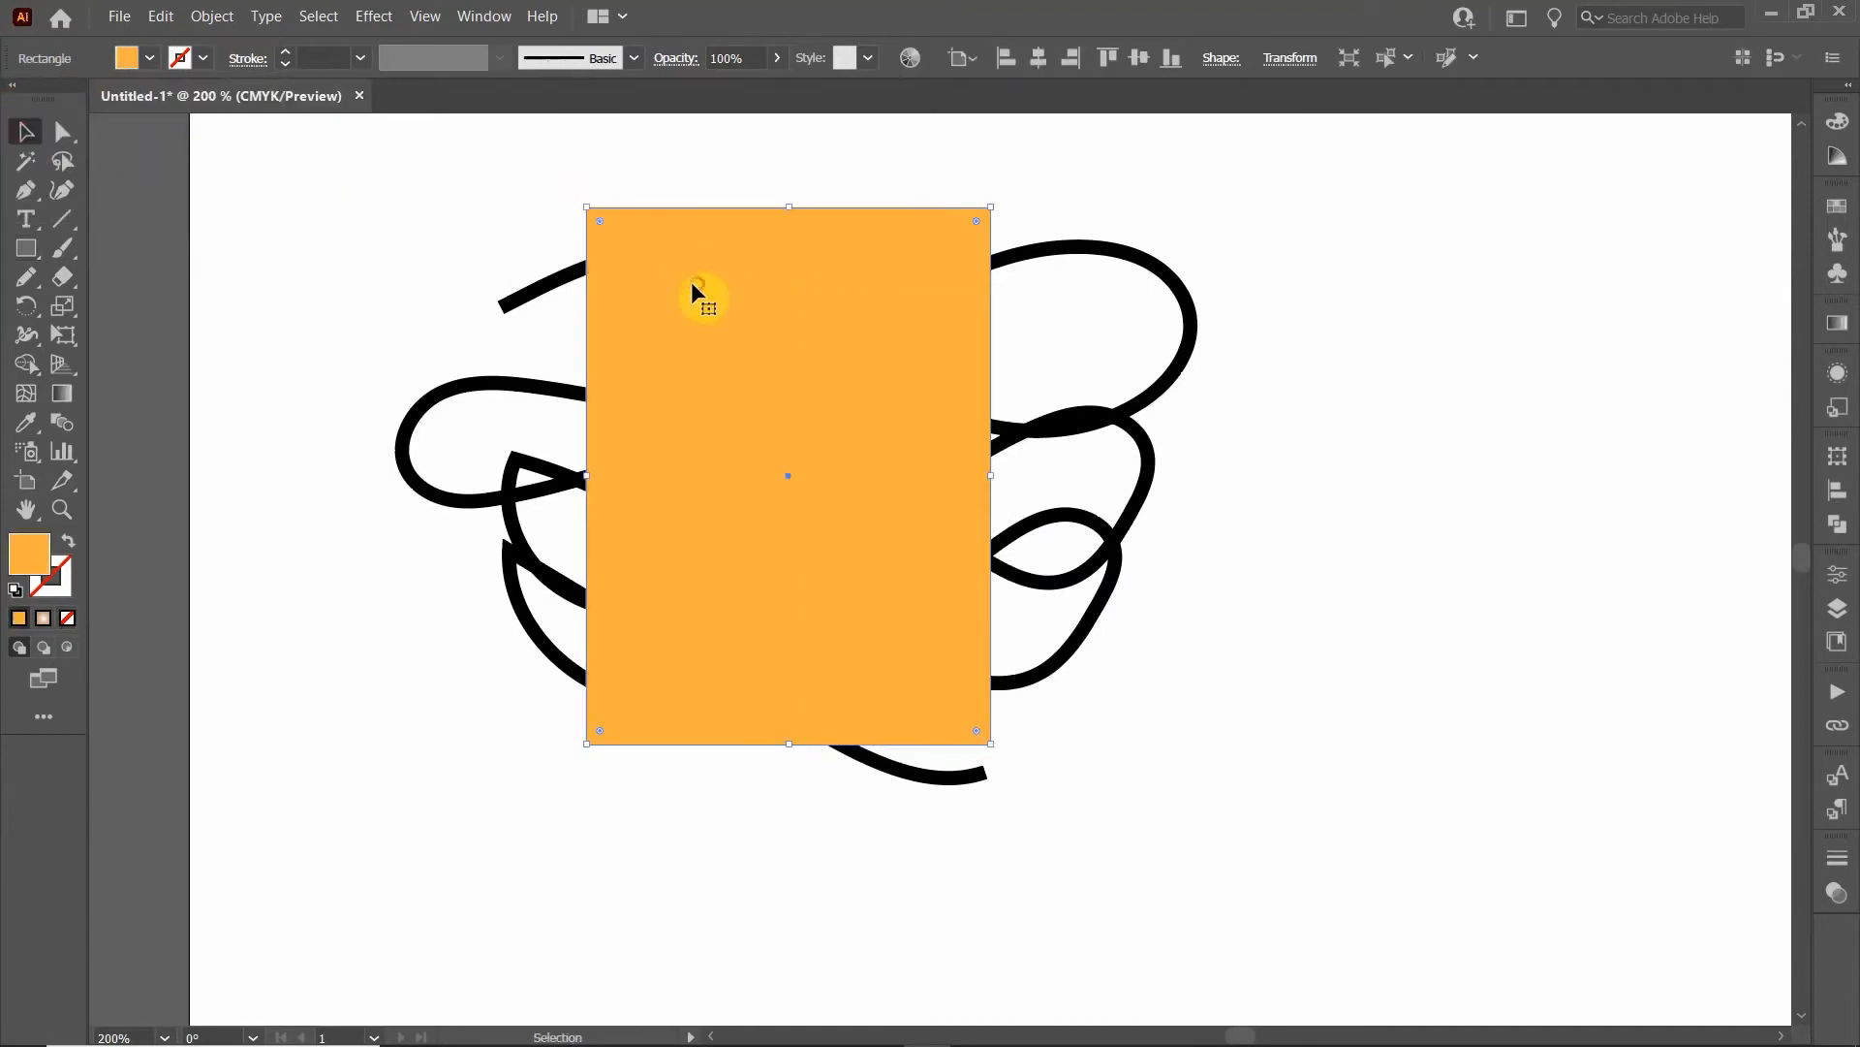
left_click(180, 60)
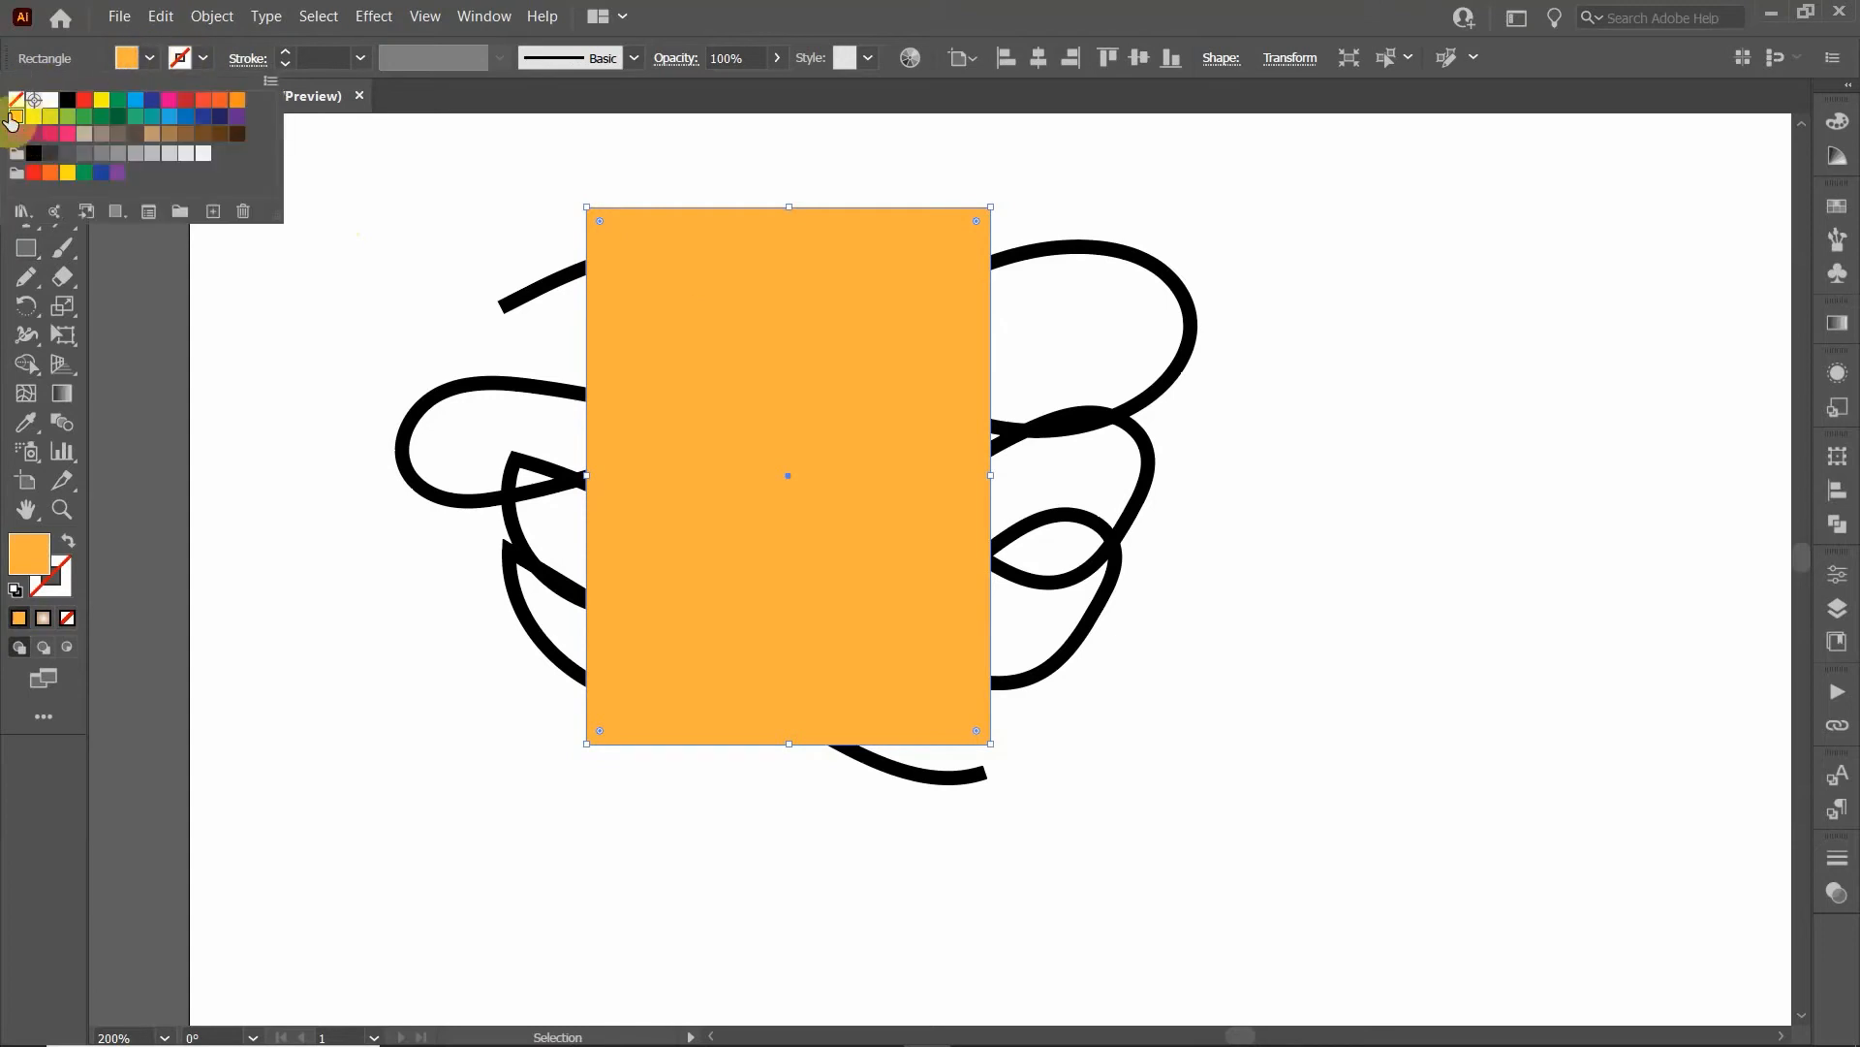
left_click(15, 118)
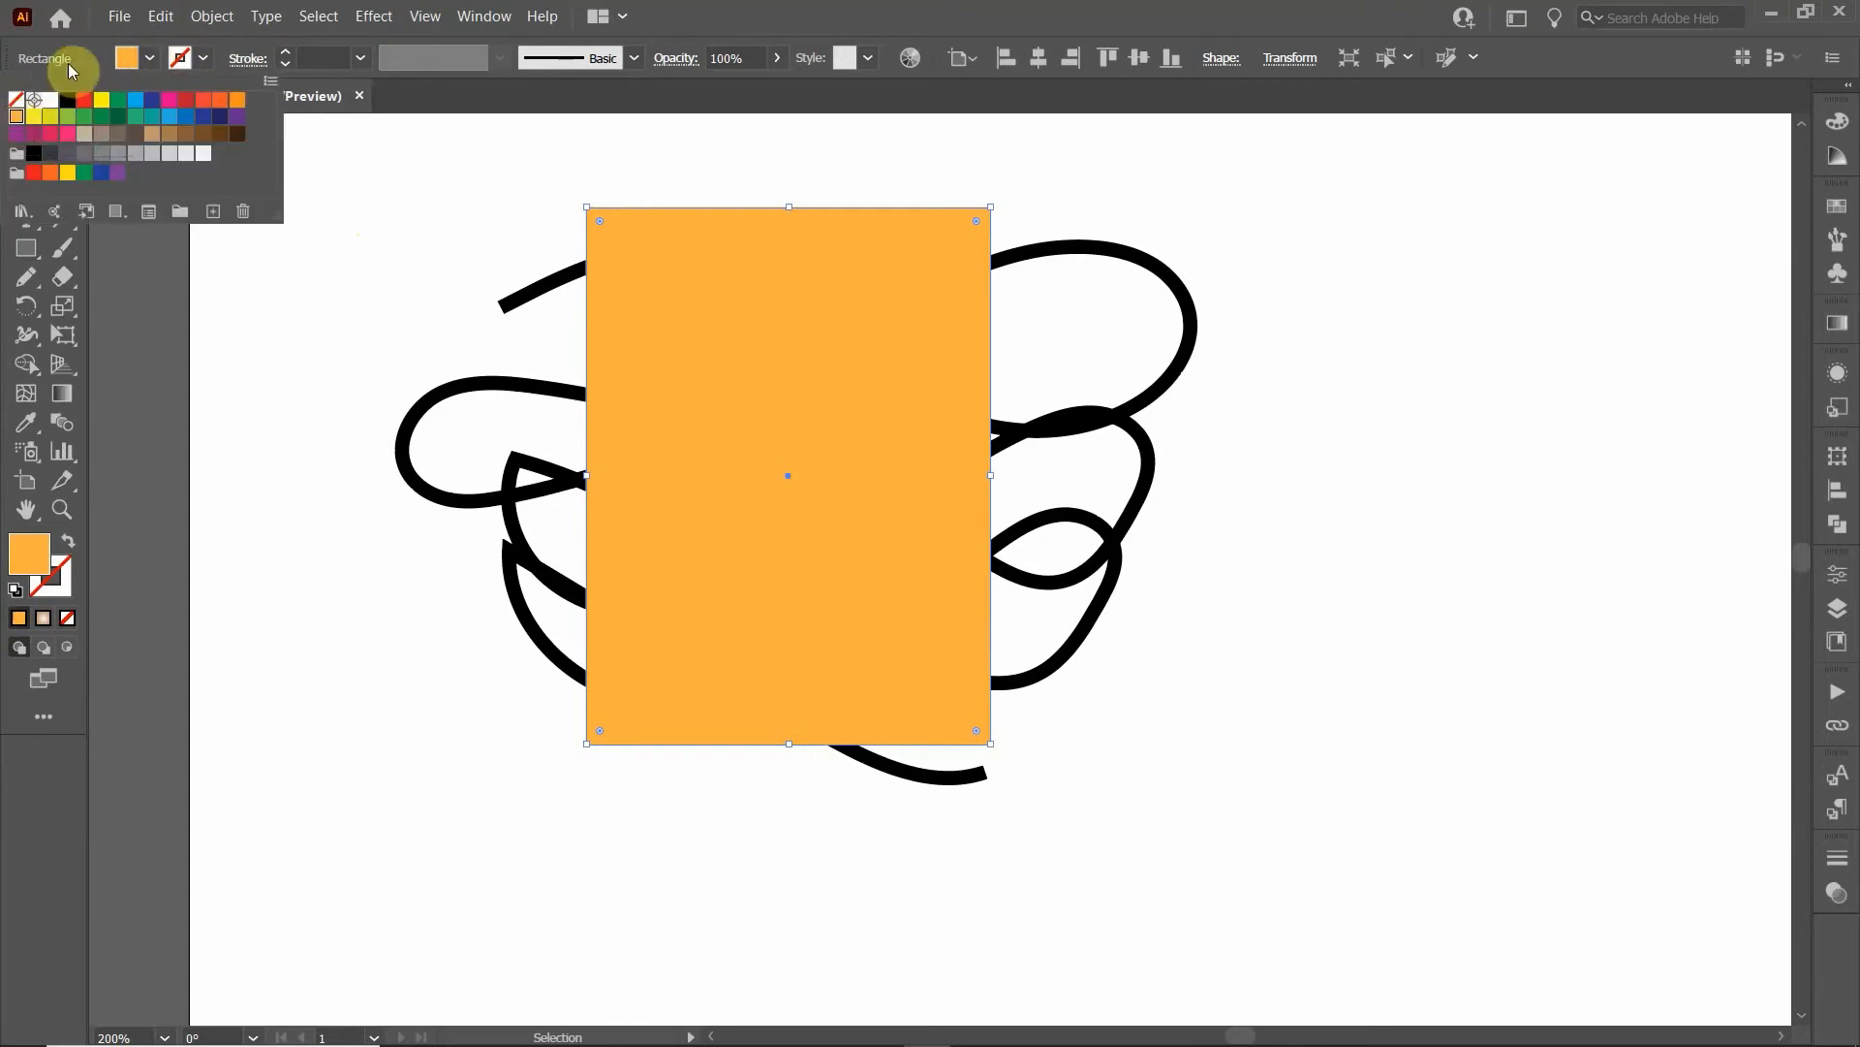
left_click(78, 56)
left_click(635, 246)
Step: Send the orange rectangle to the back, behind the looping line, and deselect it
right_click(681, 272)
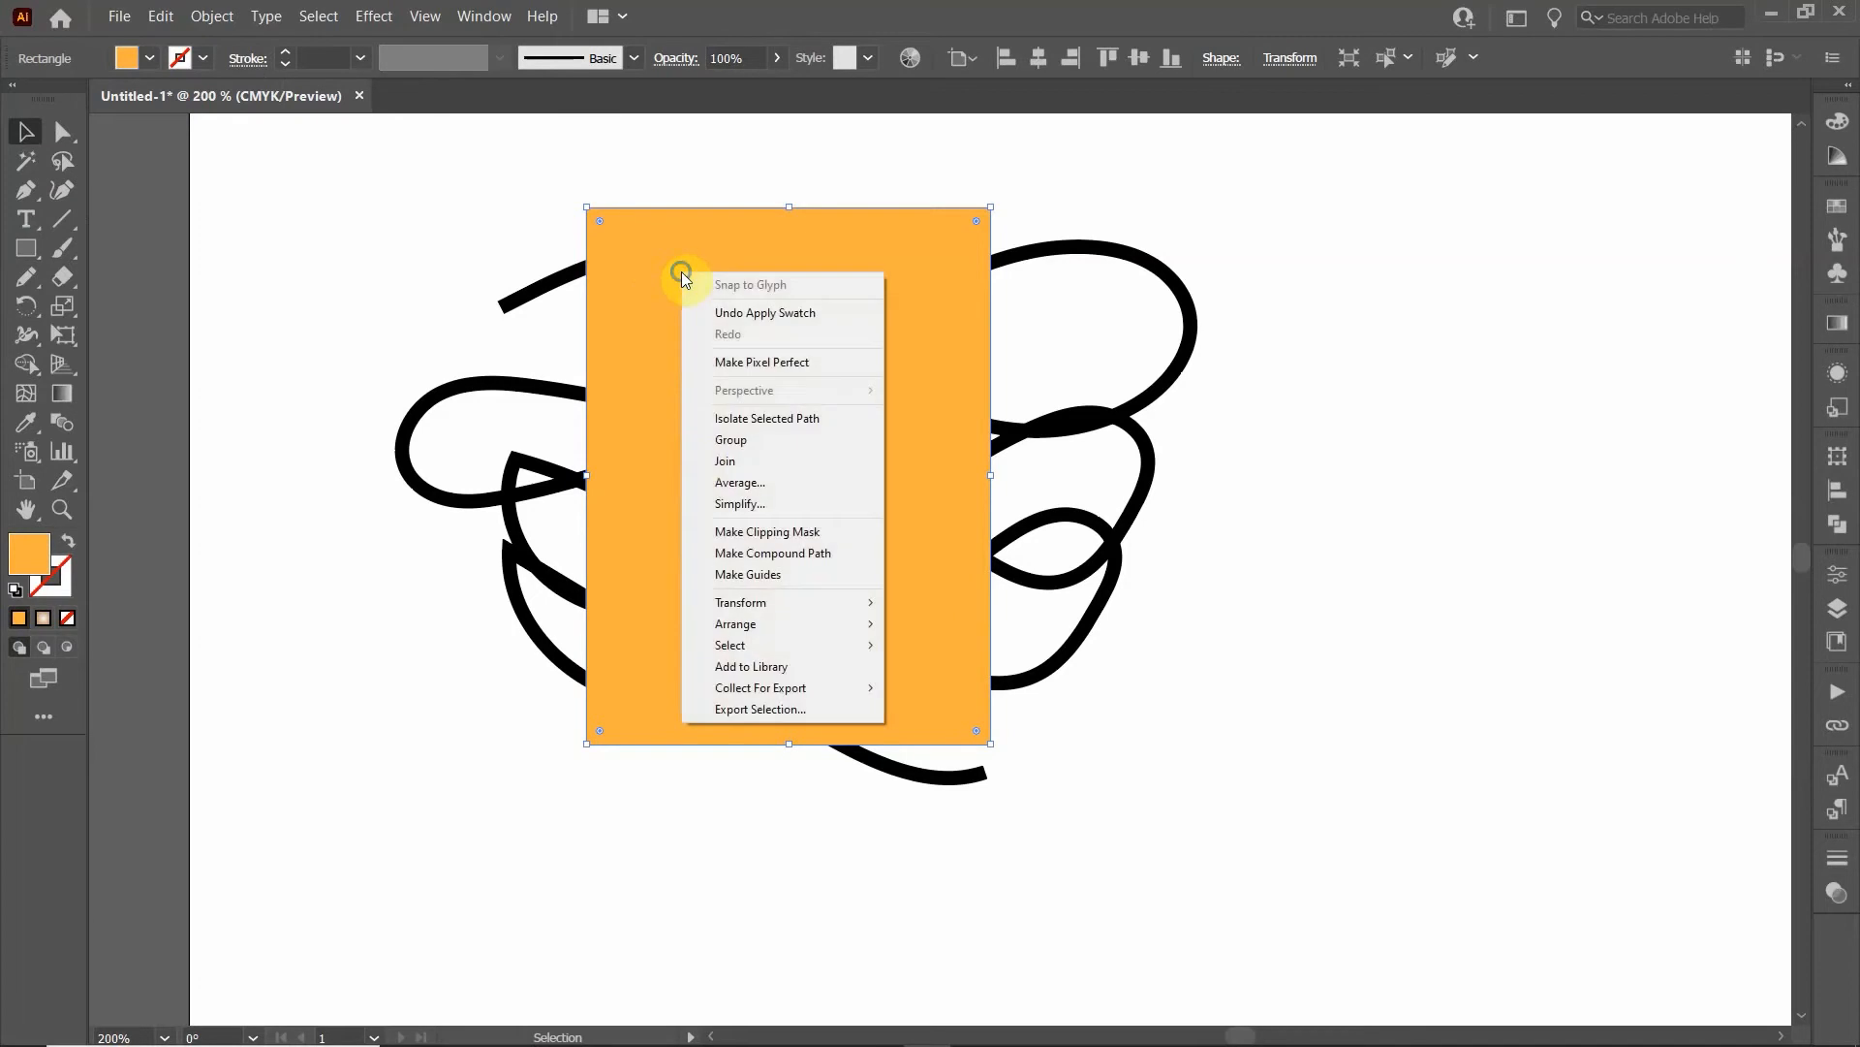
mouse_move(738, 624)
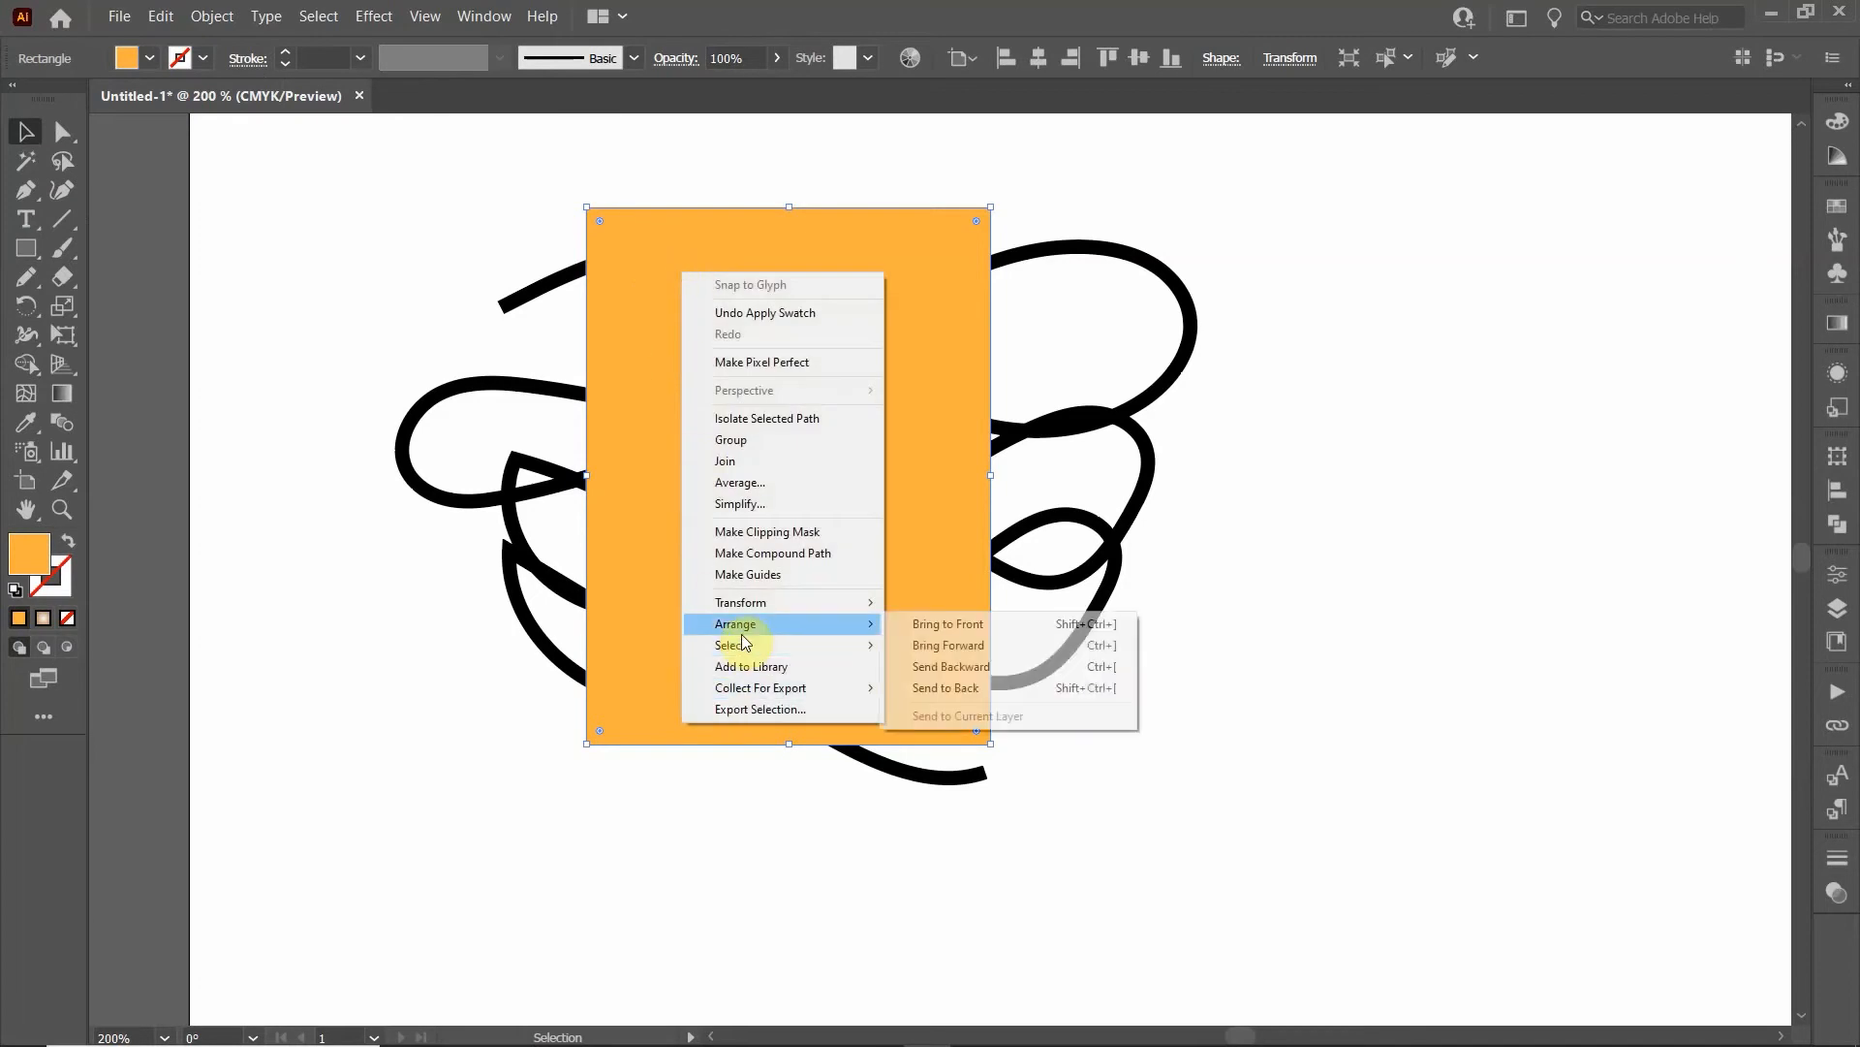
left_click(963, 689)
left_click(417, 334)
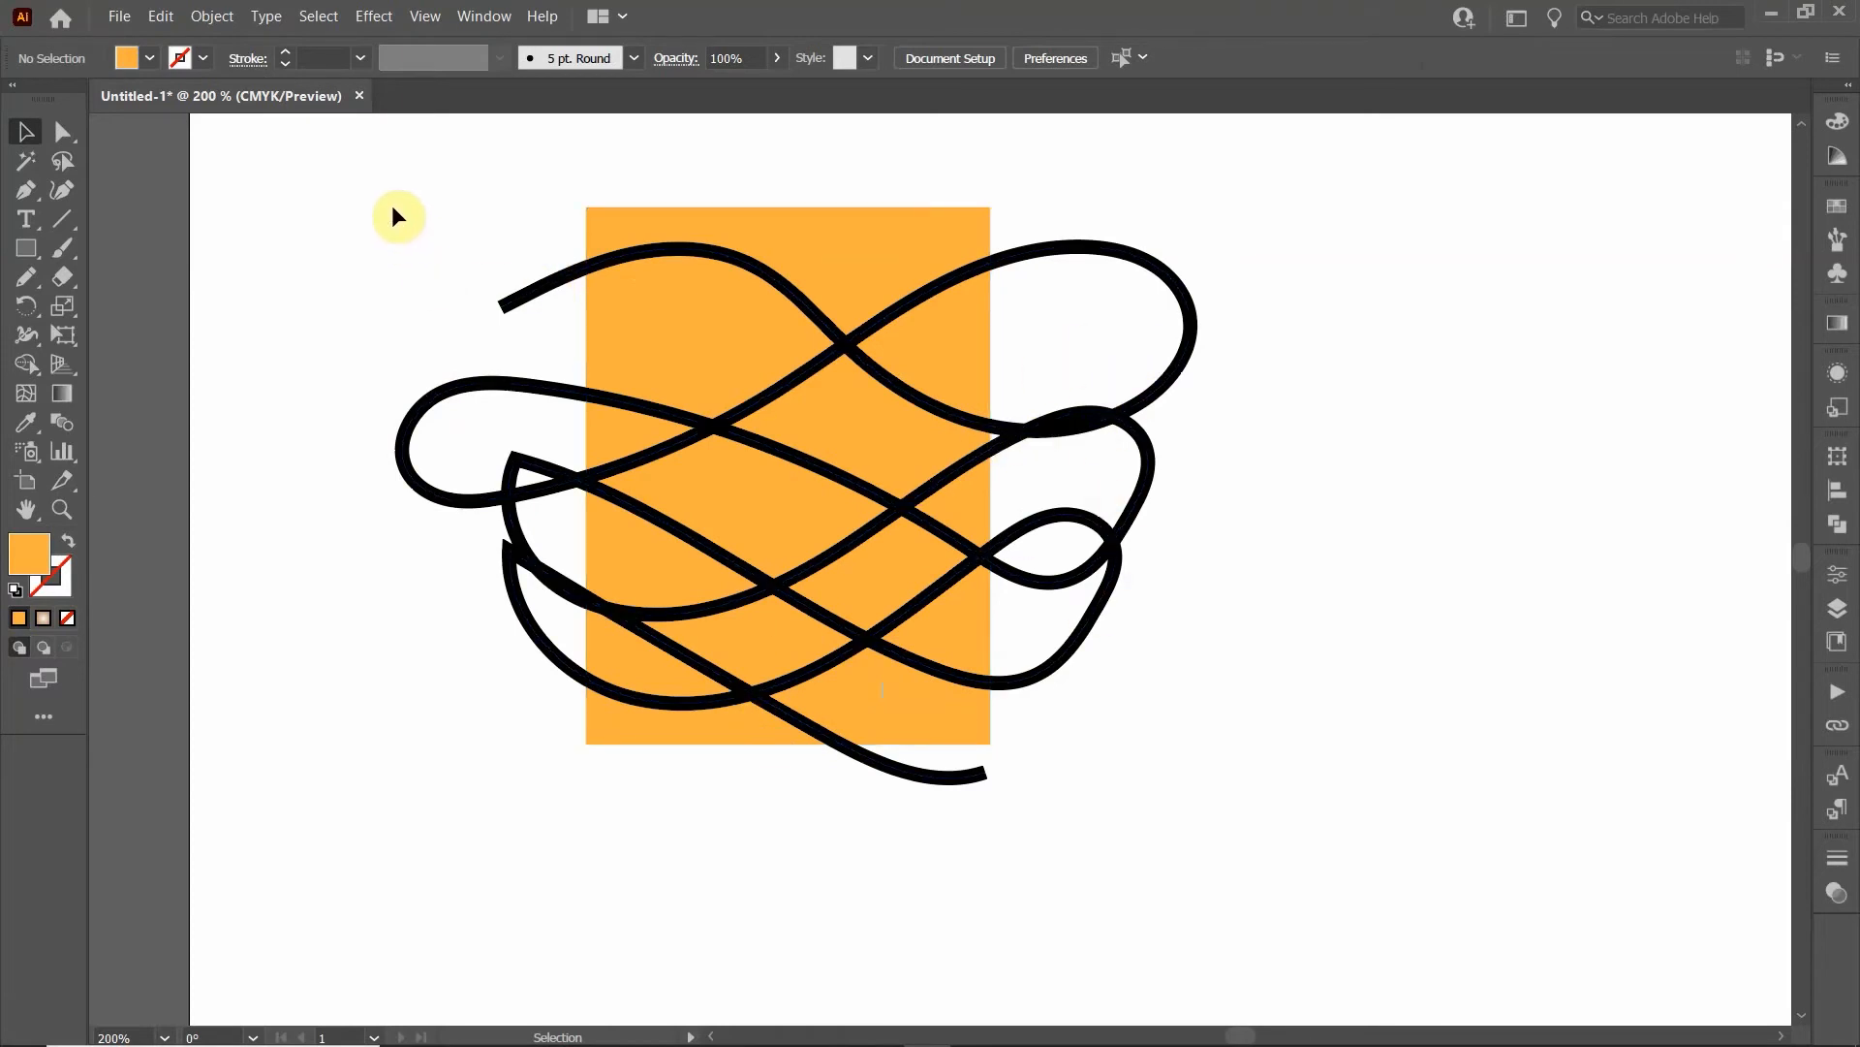
Step: Select the line and rectangle, and set the Eraser tool to 0% roundness and a size of 406 pt
left_click_drag(352, 144, 1255, 896)
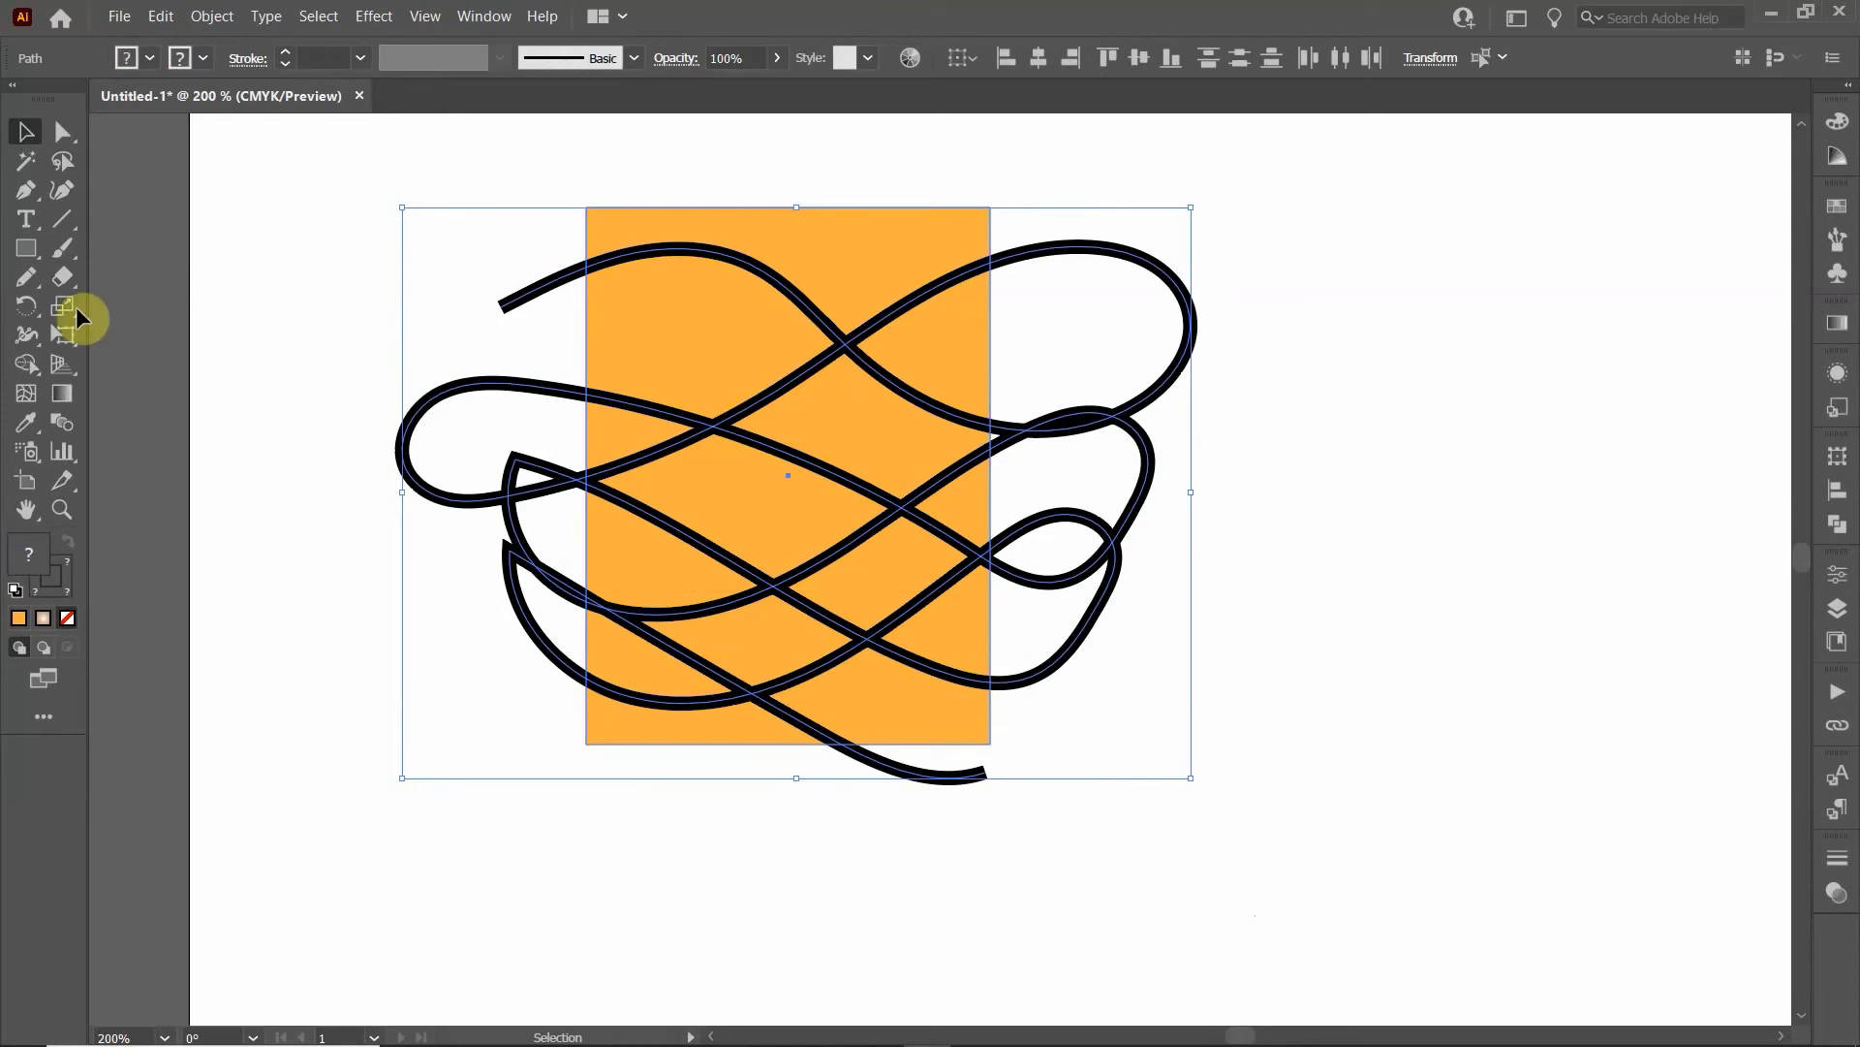
left_click(61, 284)
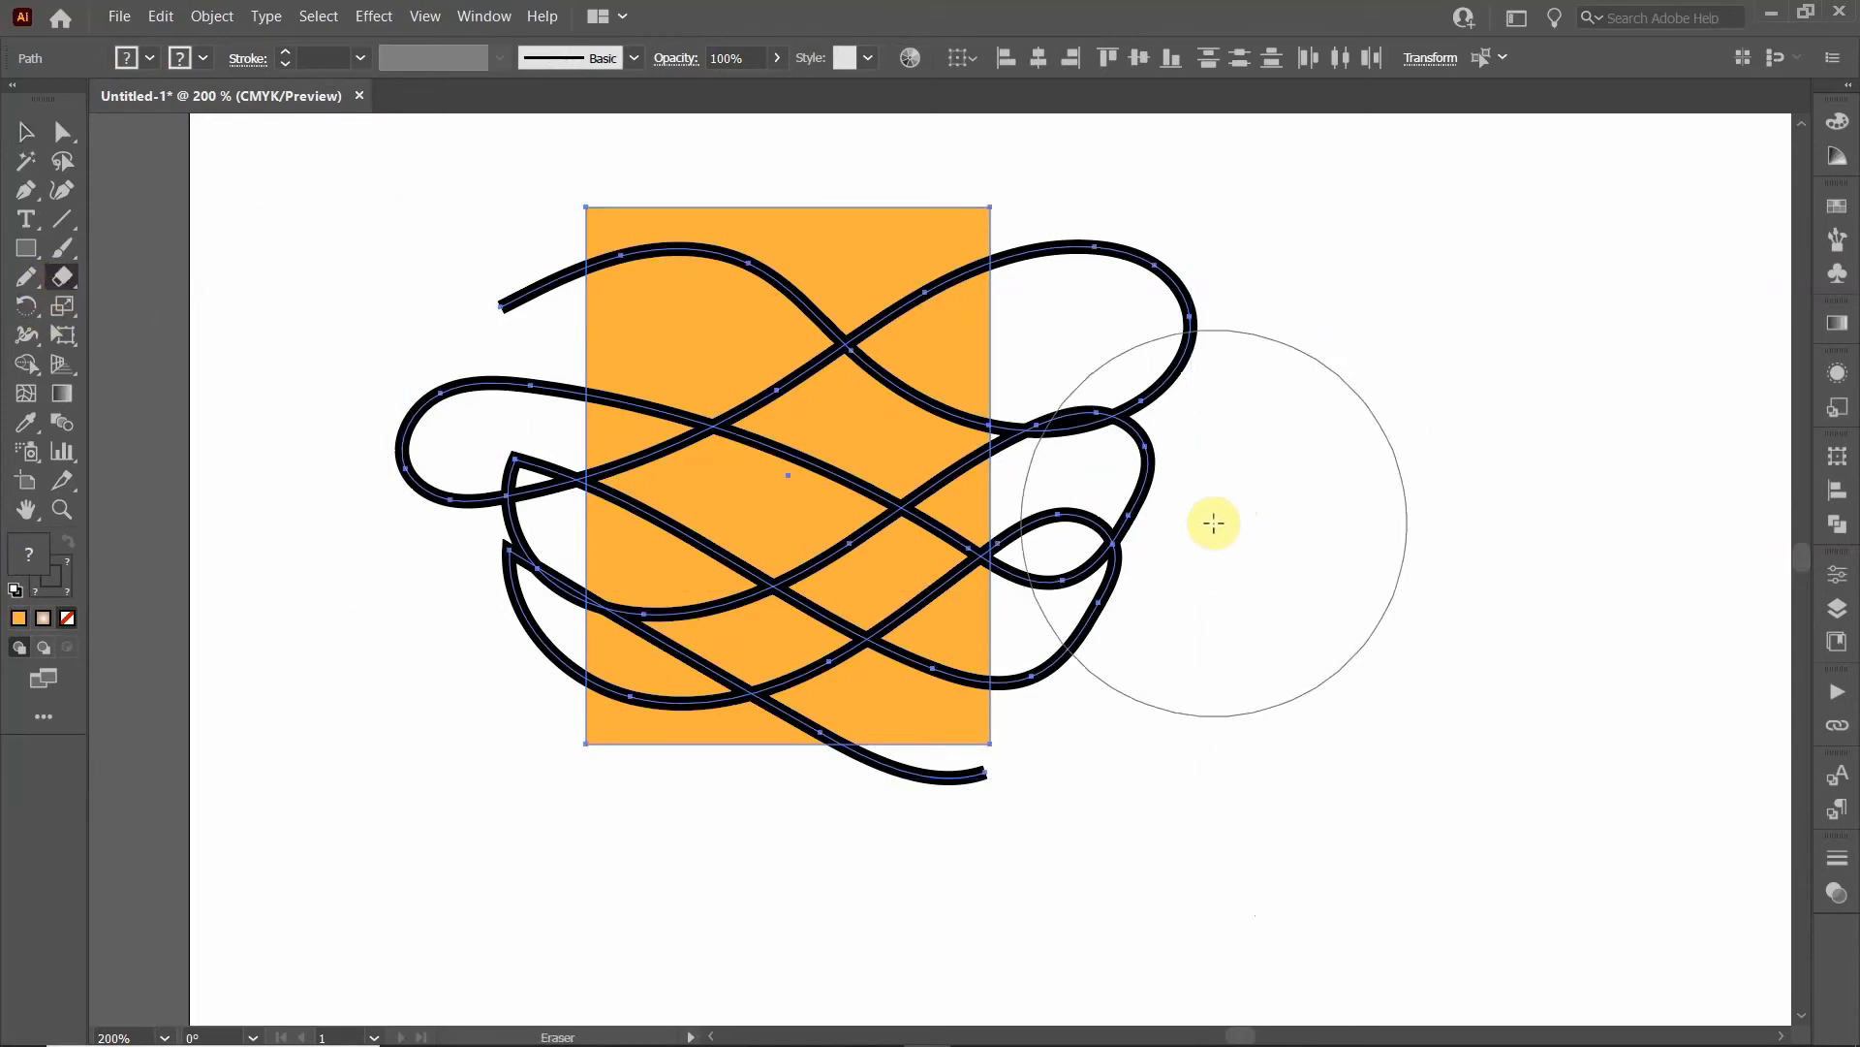
key("Return")
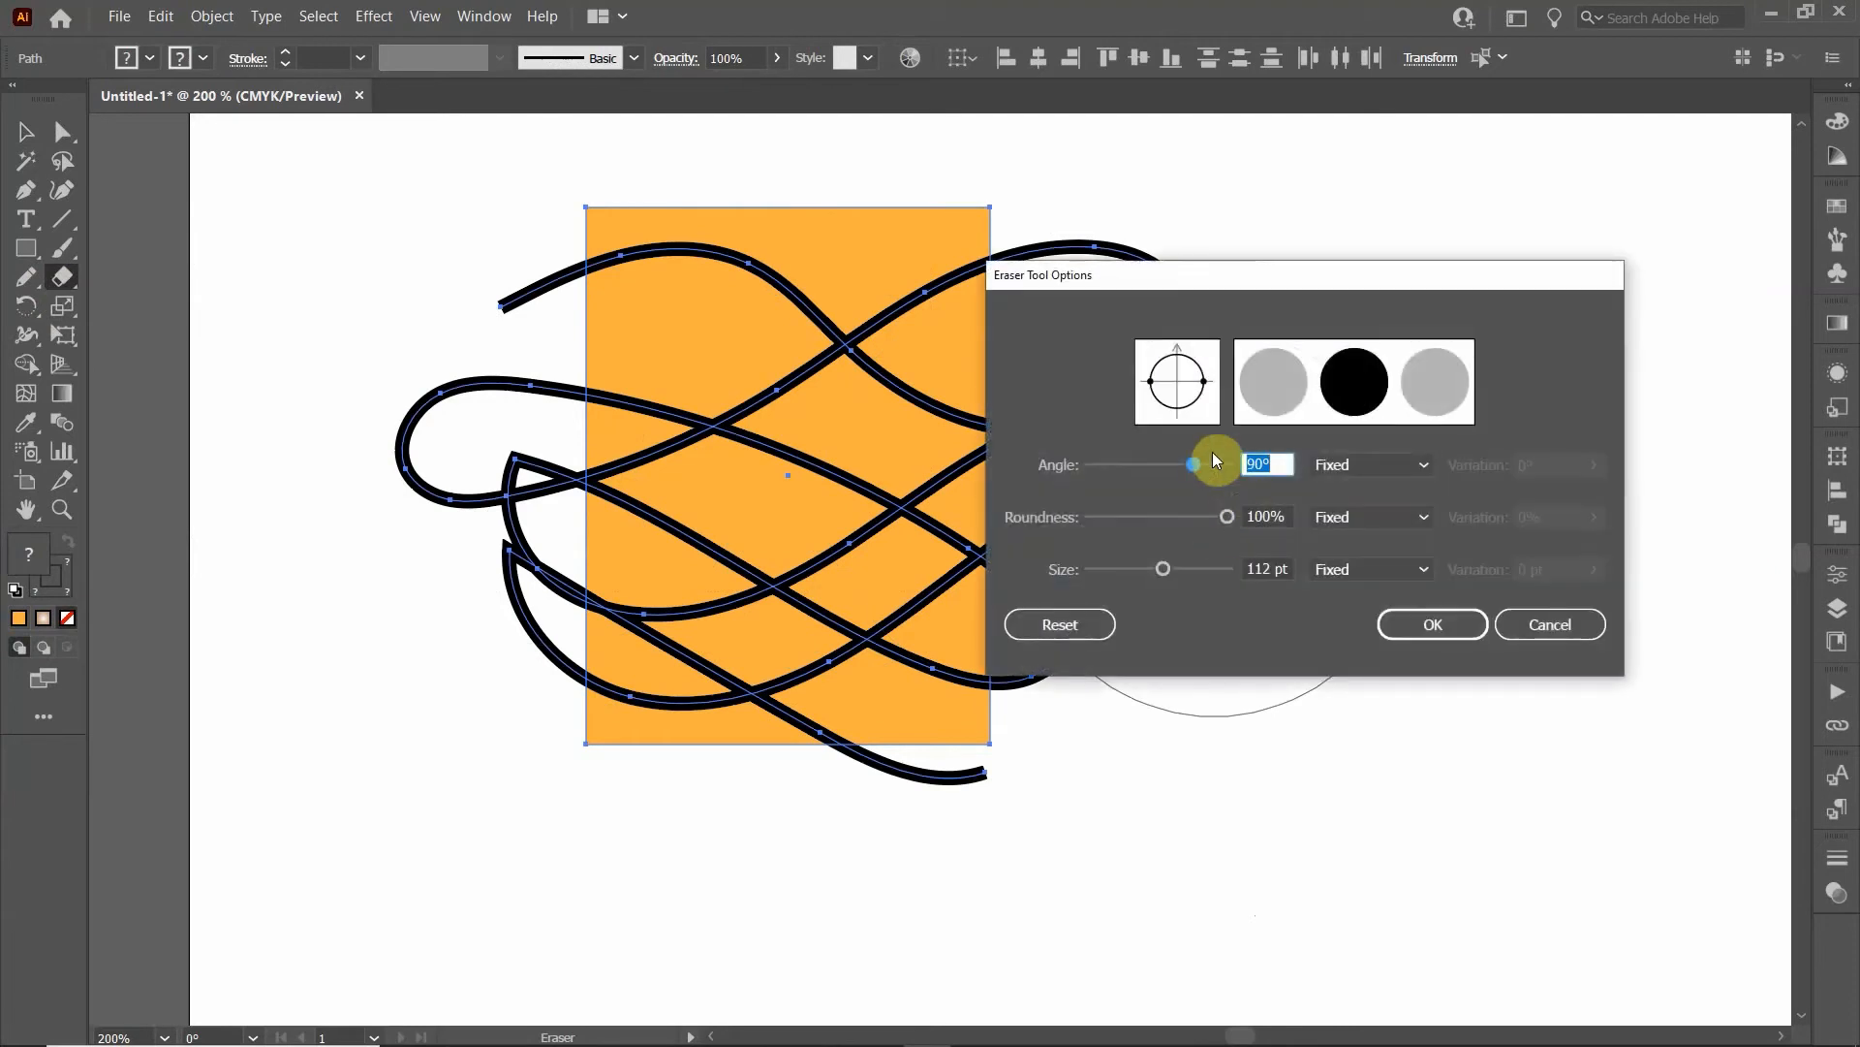
left_click_drag(1225, 519, 938, 510)
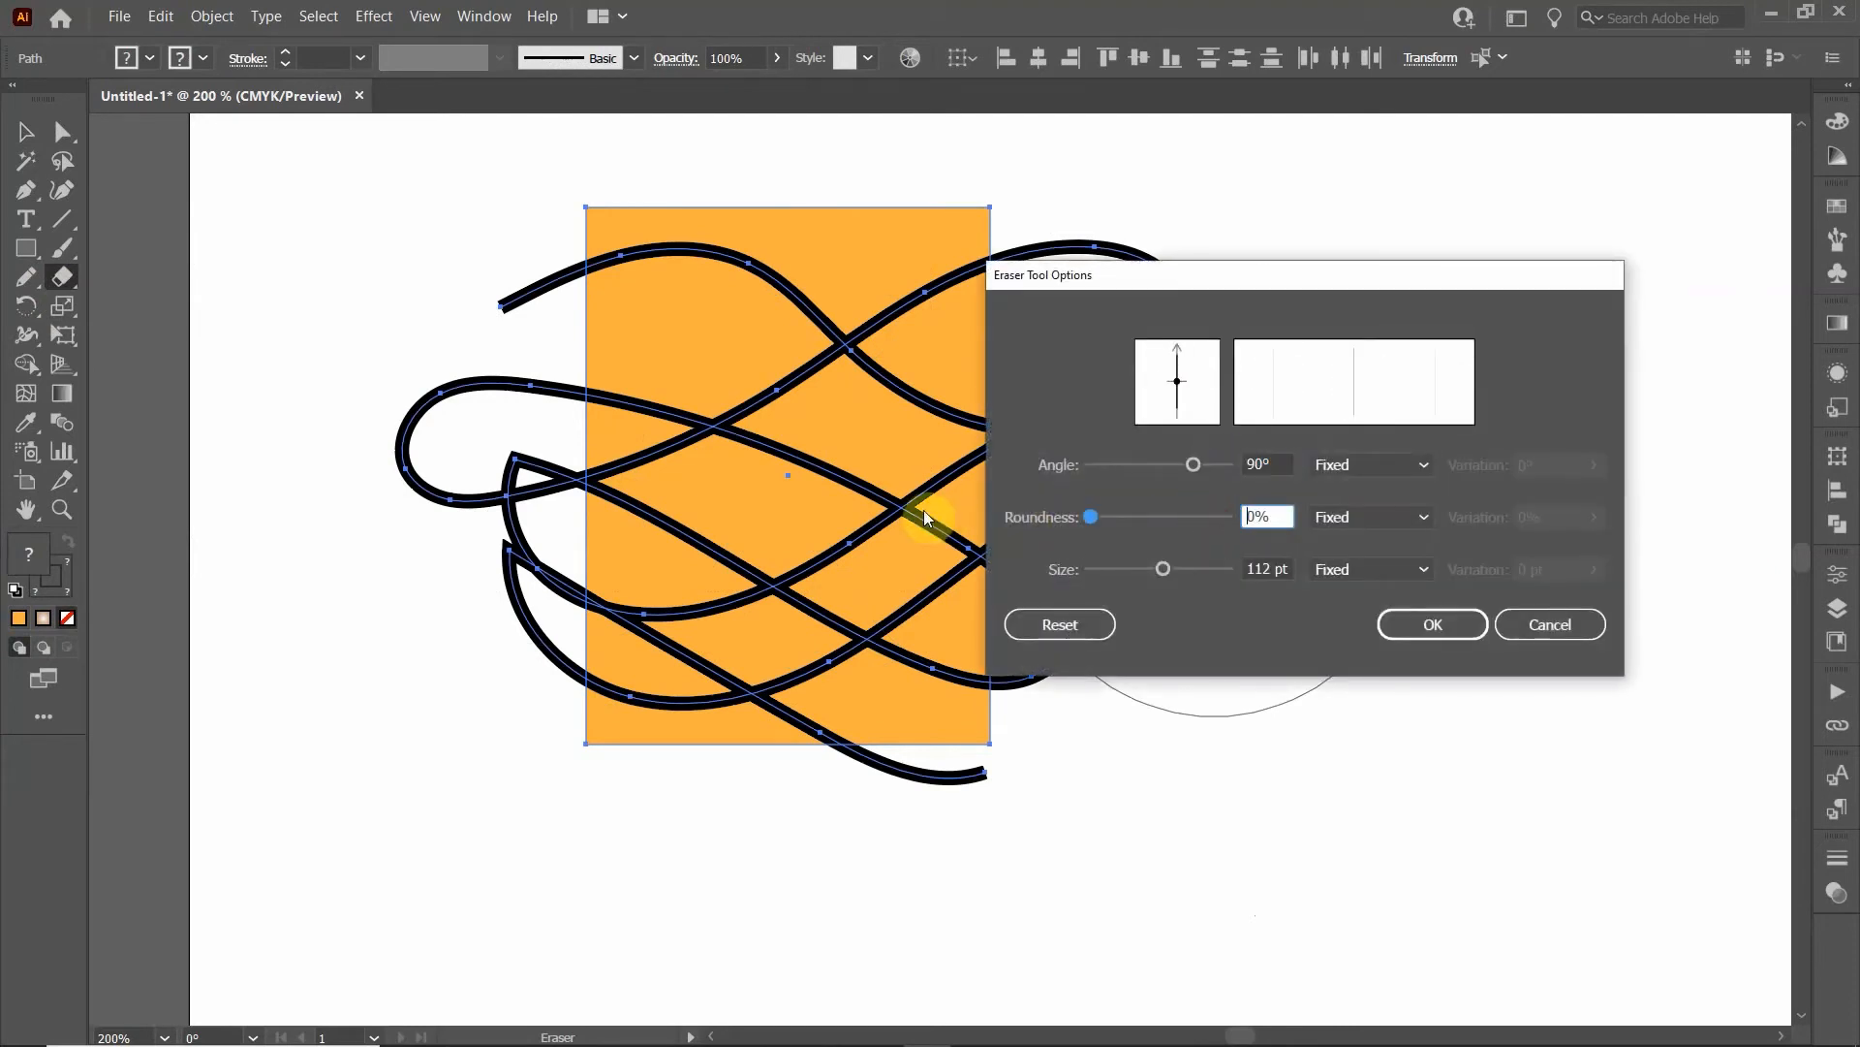
left_click_drag(1172, 567, 1200, 565)
left_click(1410, 620)
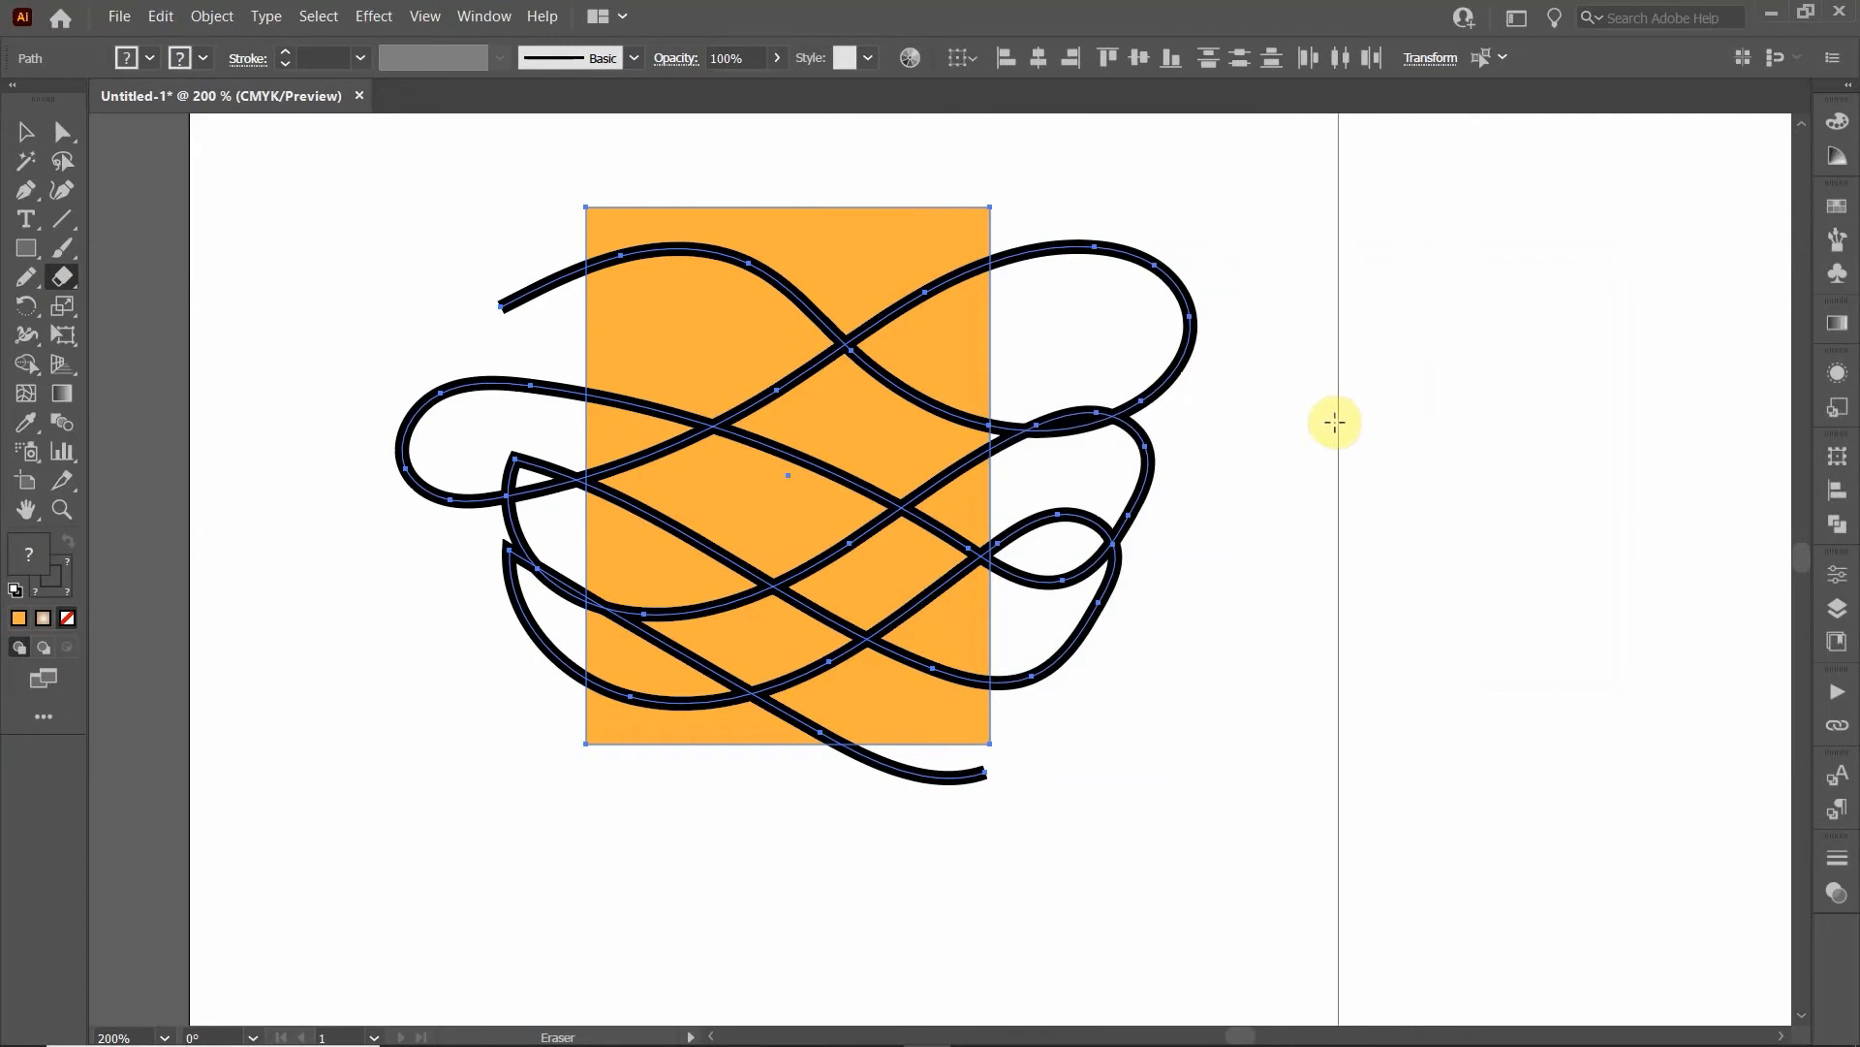
Step: Erase the loops that extend past the right and left edges of the orange rectangle
left_click_drag(1234, 427, 983, 463)
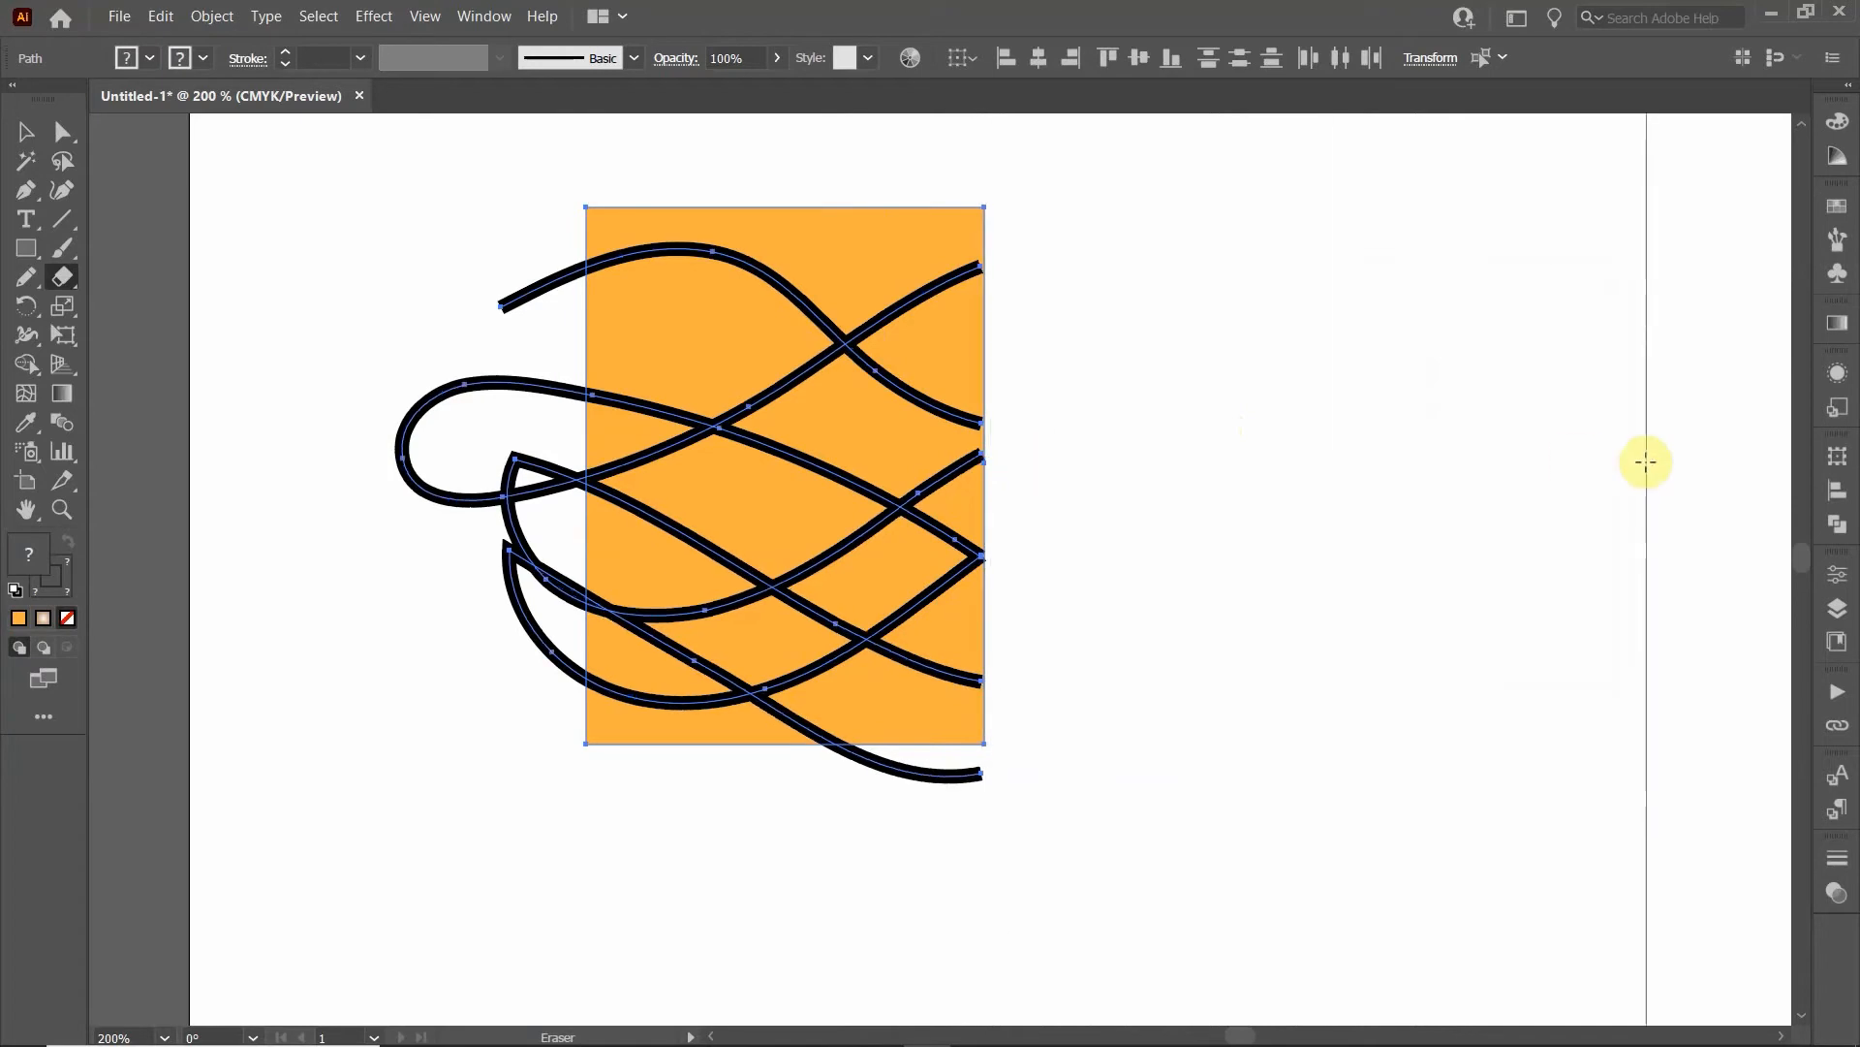
left_click_drag(371, 532, 595, 523)
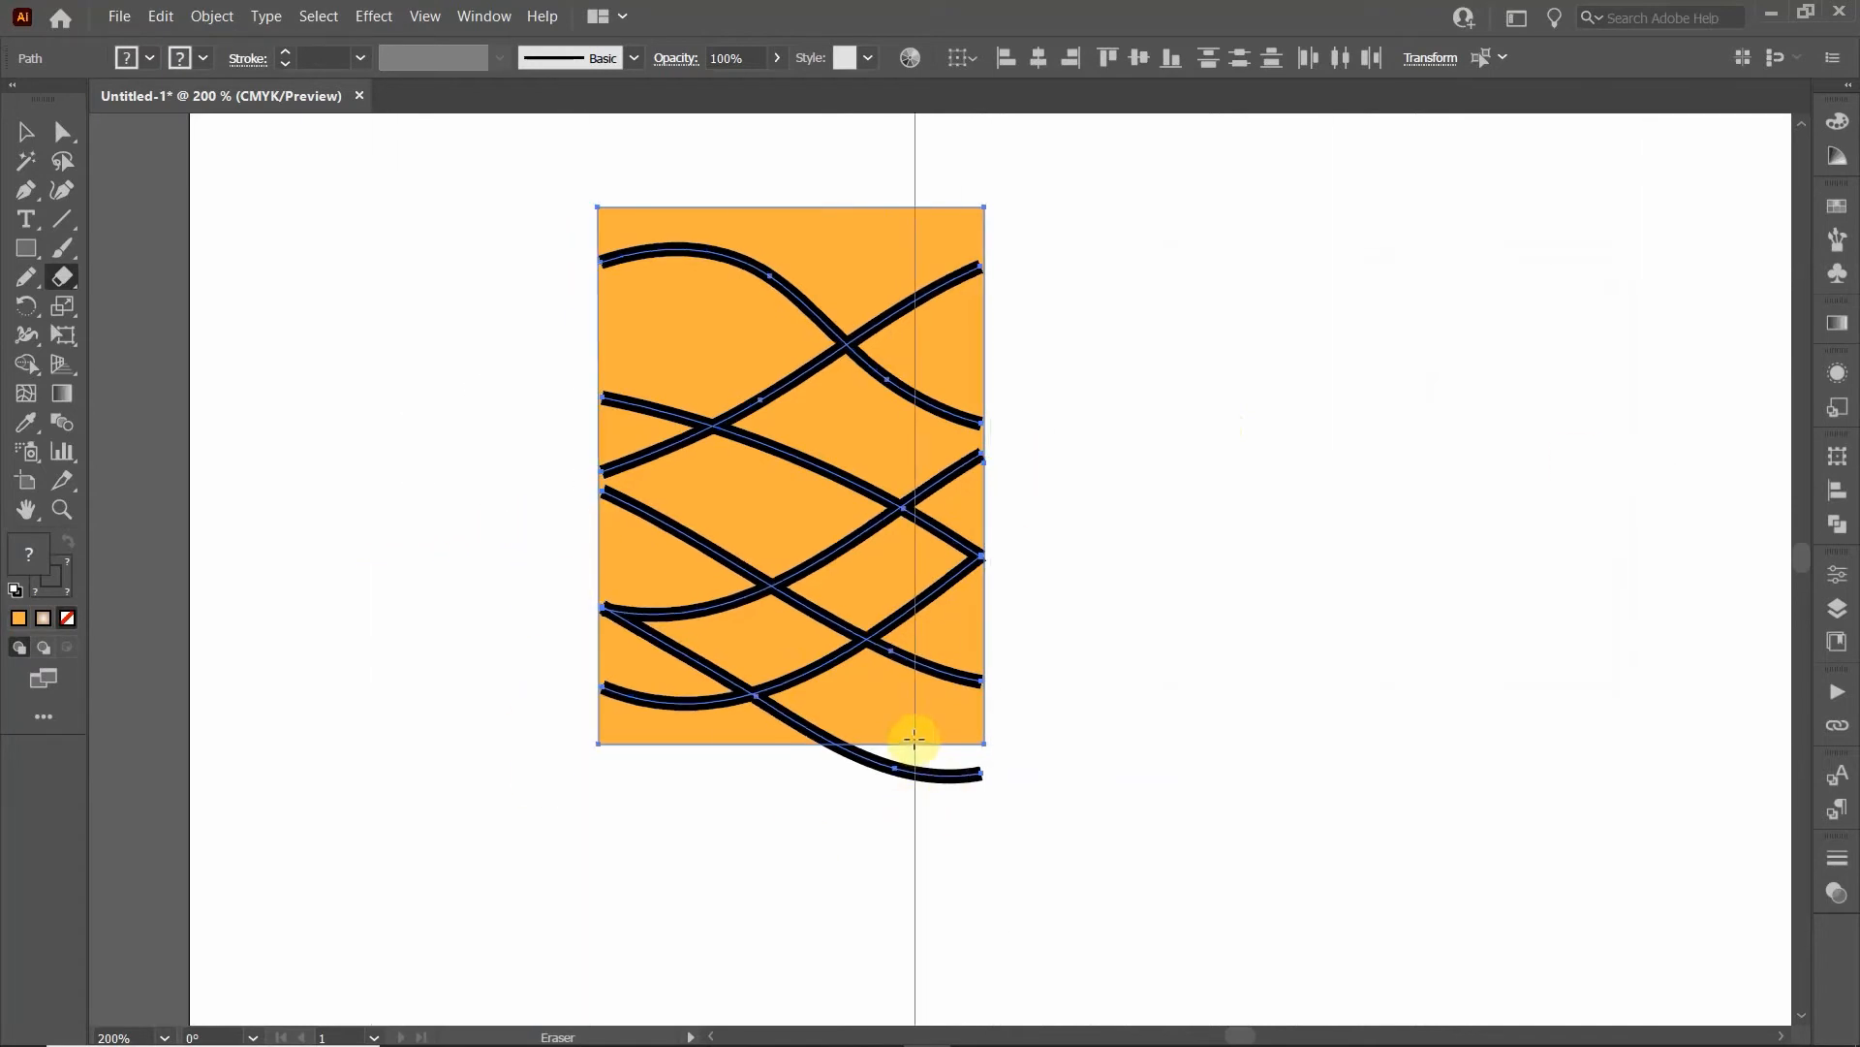
Step: Set the eraser angle to 0° and erase the line below the rectangle's lower edge, then deselect everything
key("Return")
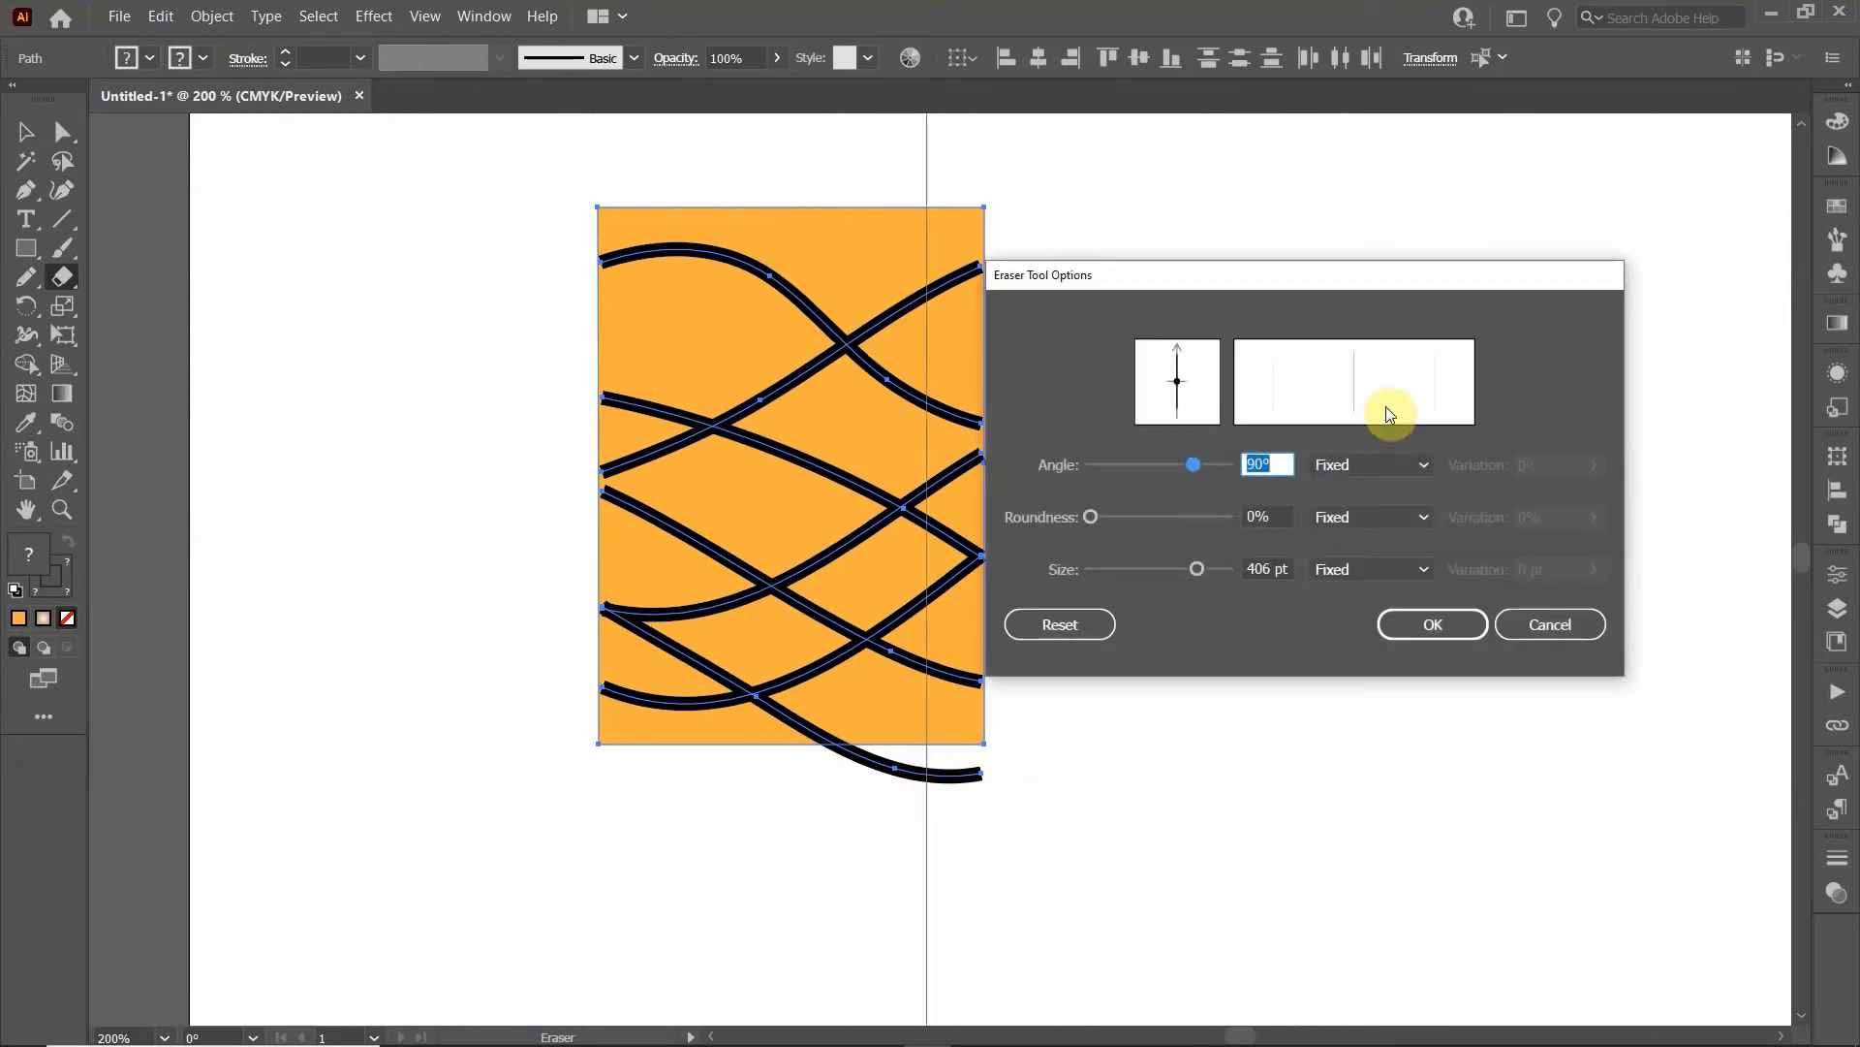
type("0")
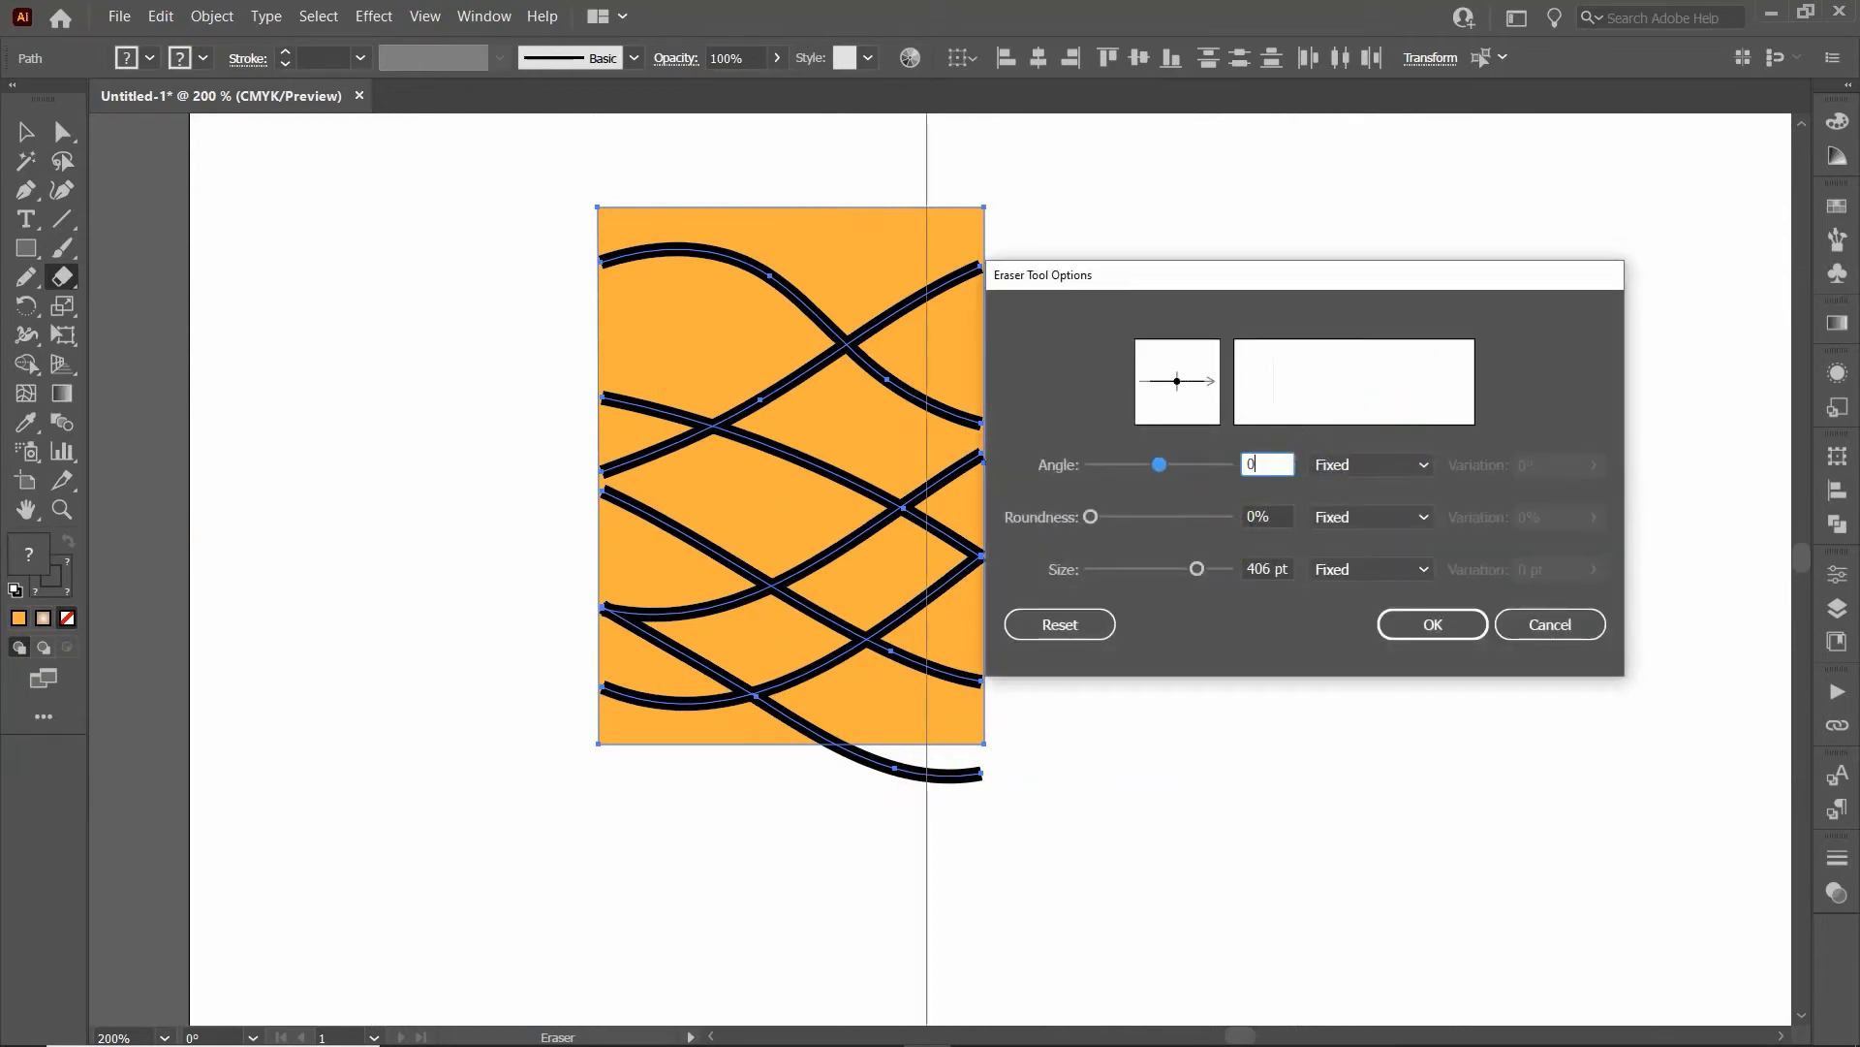
key("Return")
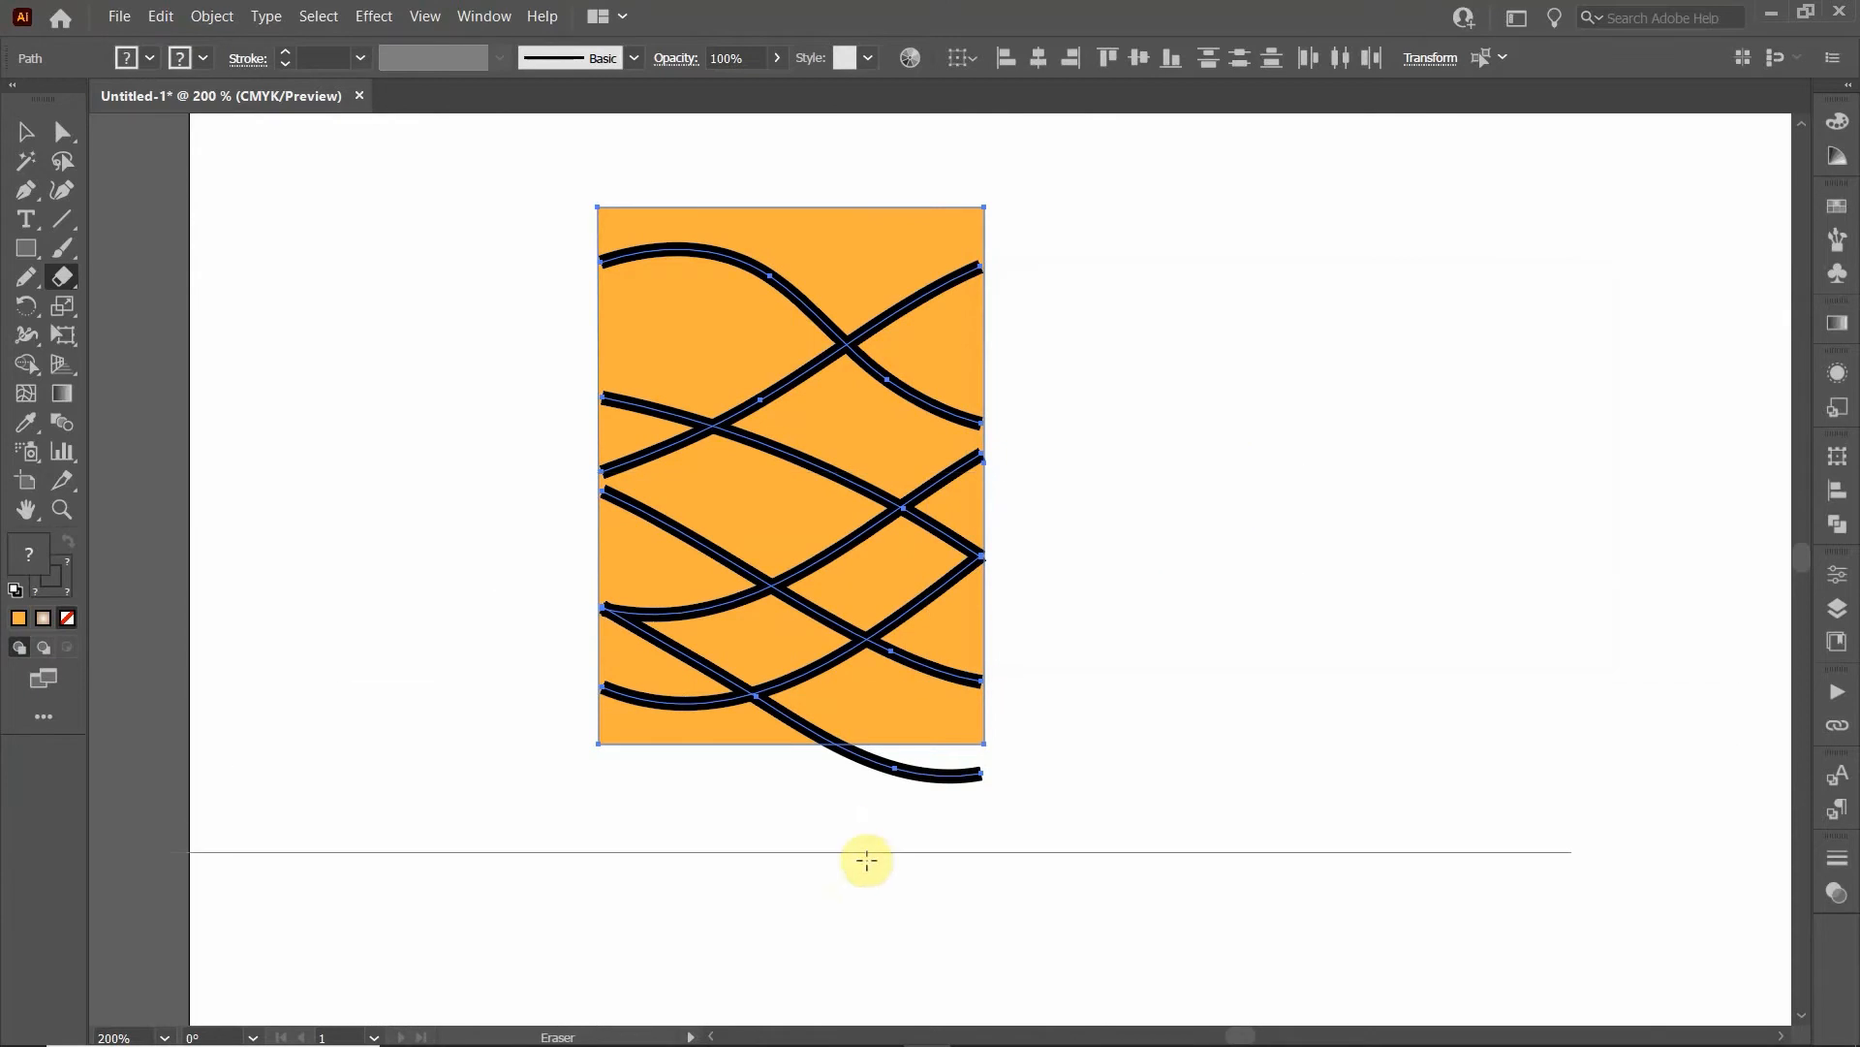
left_click_drag(897, 828, 947, 739)
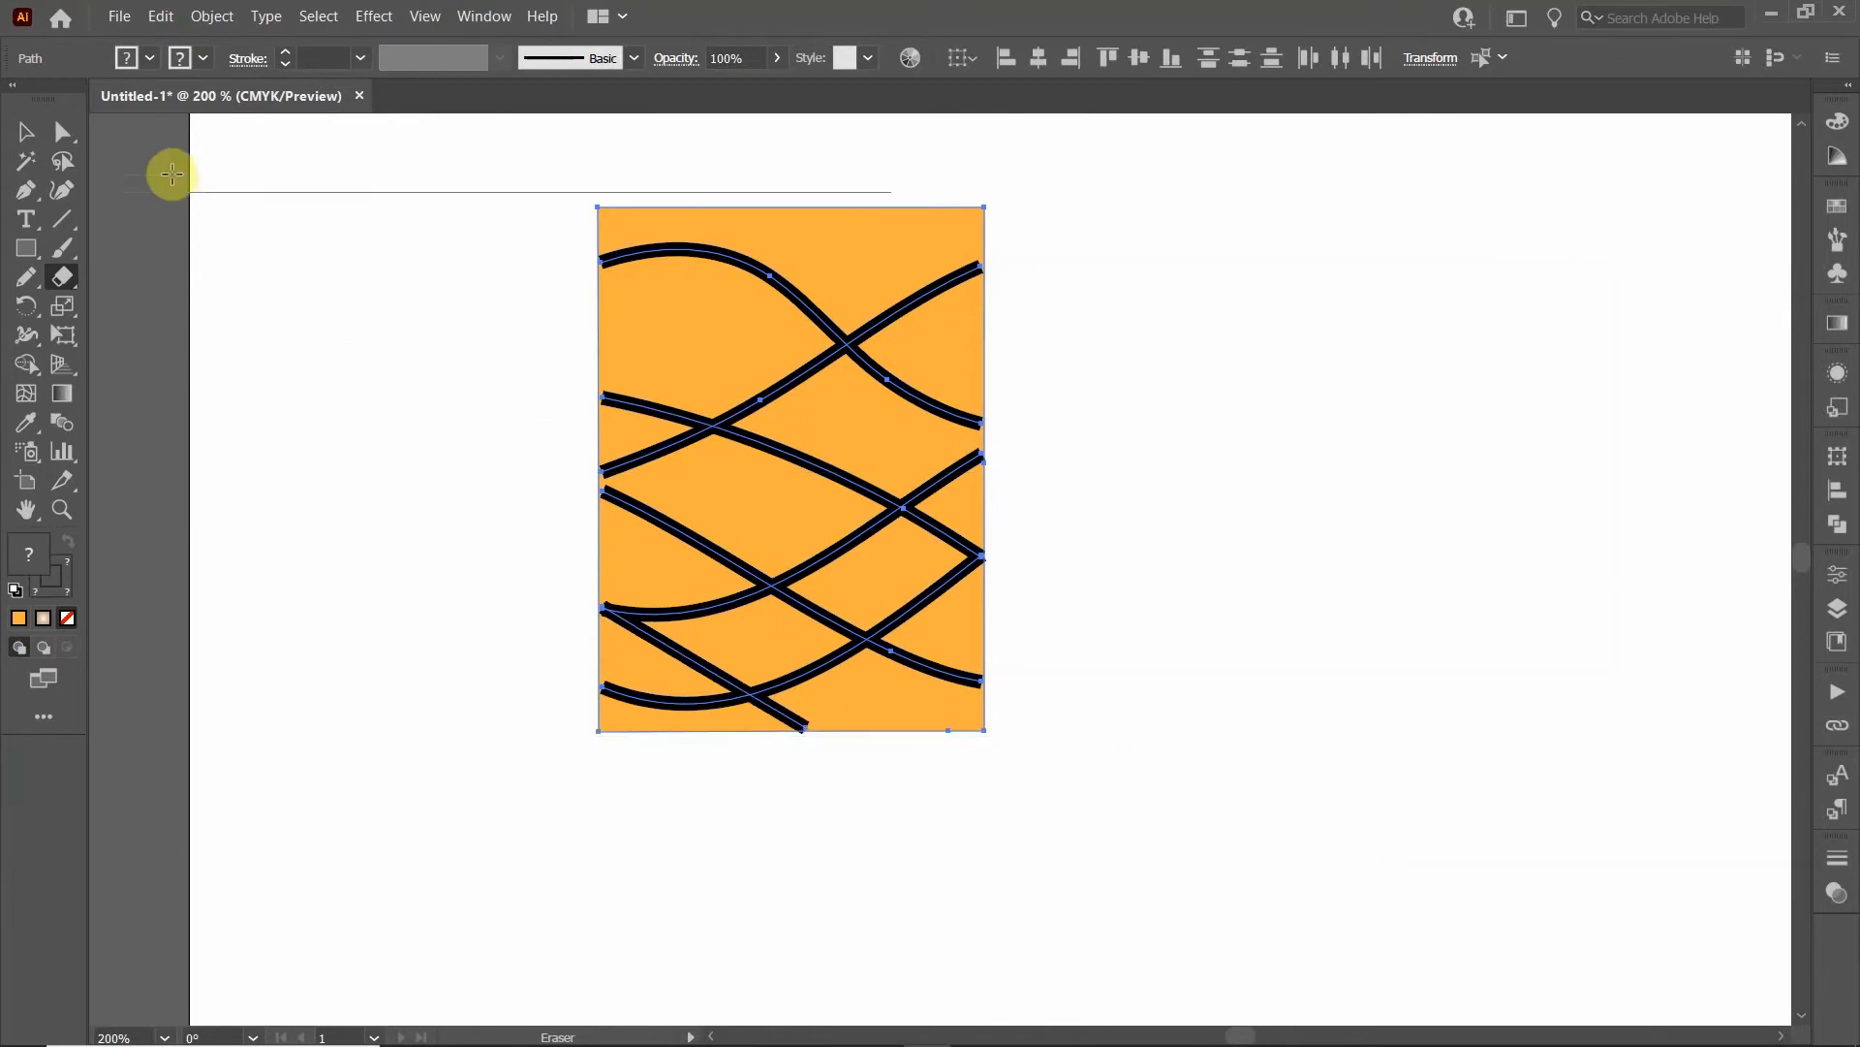
left_click(27, 134)
left_click(469, 334)
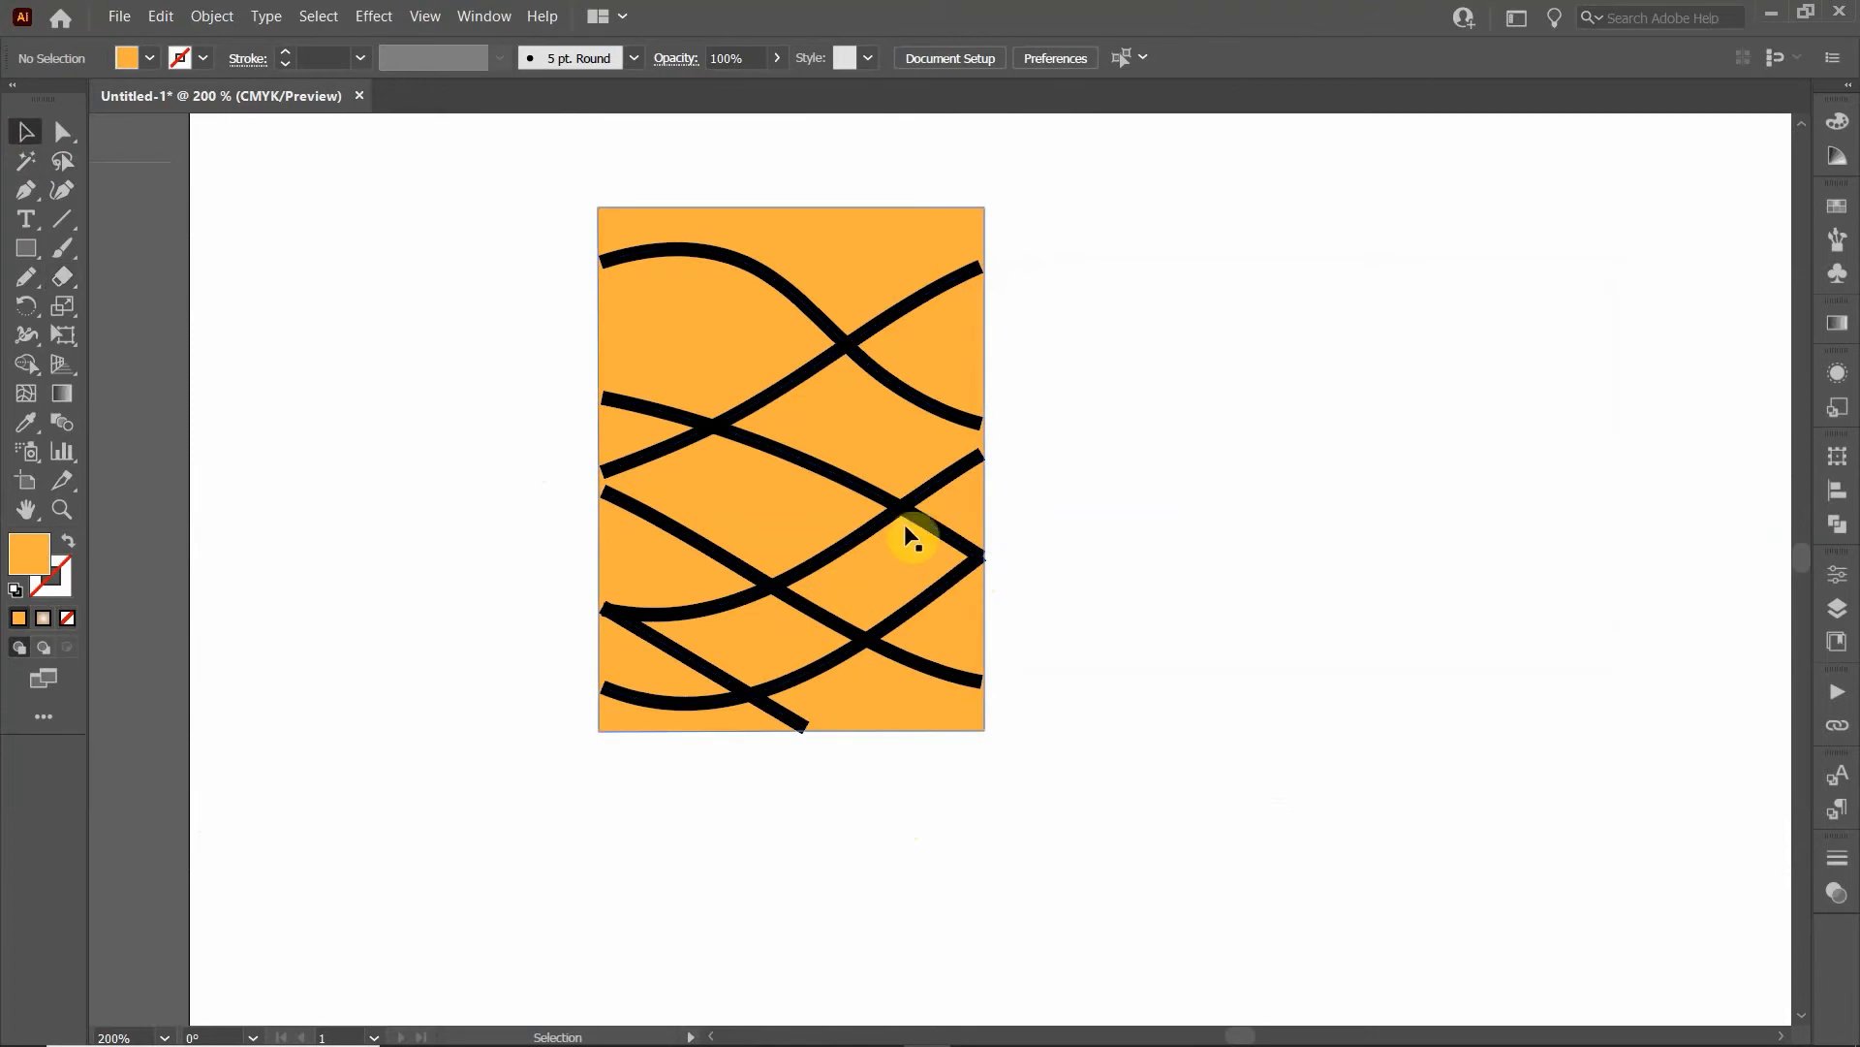
Step: Undo the eraser cuts on all three sides of the rectangle and deselect the artwork
scroll(913, 524, "up", 2)
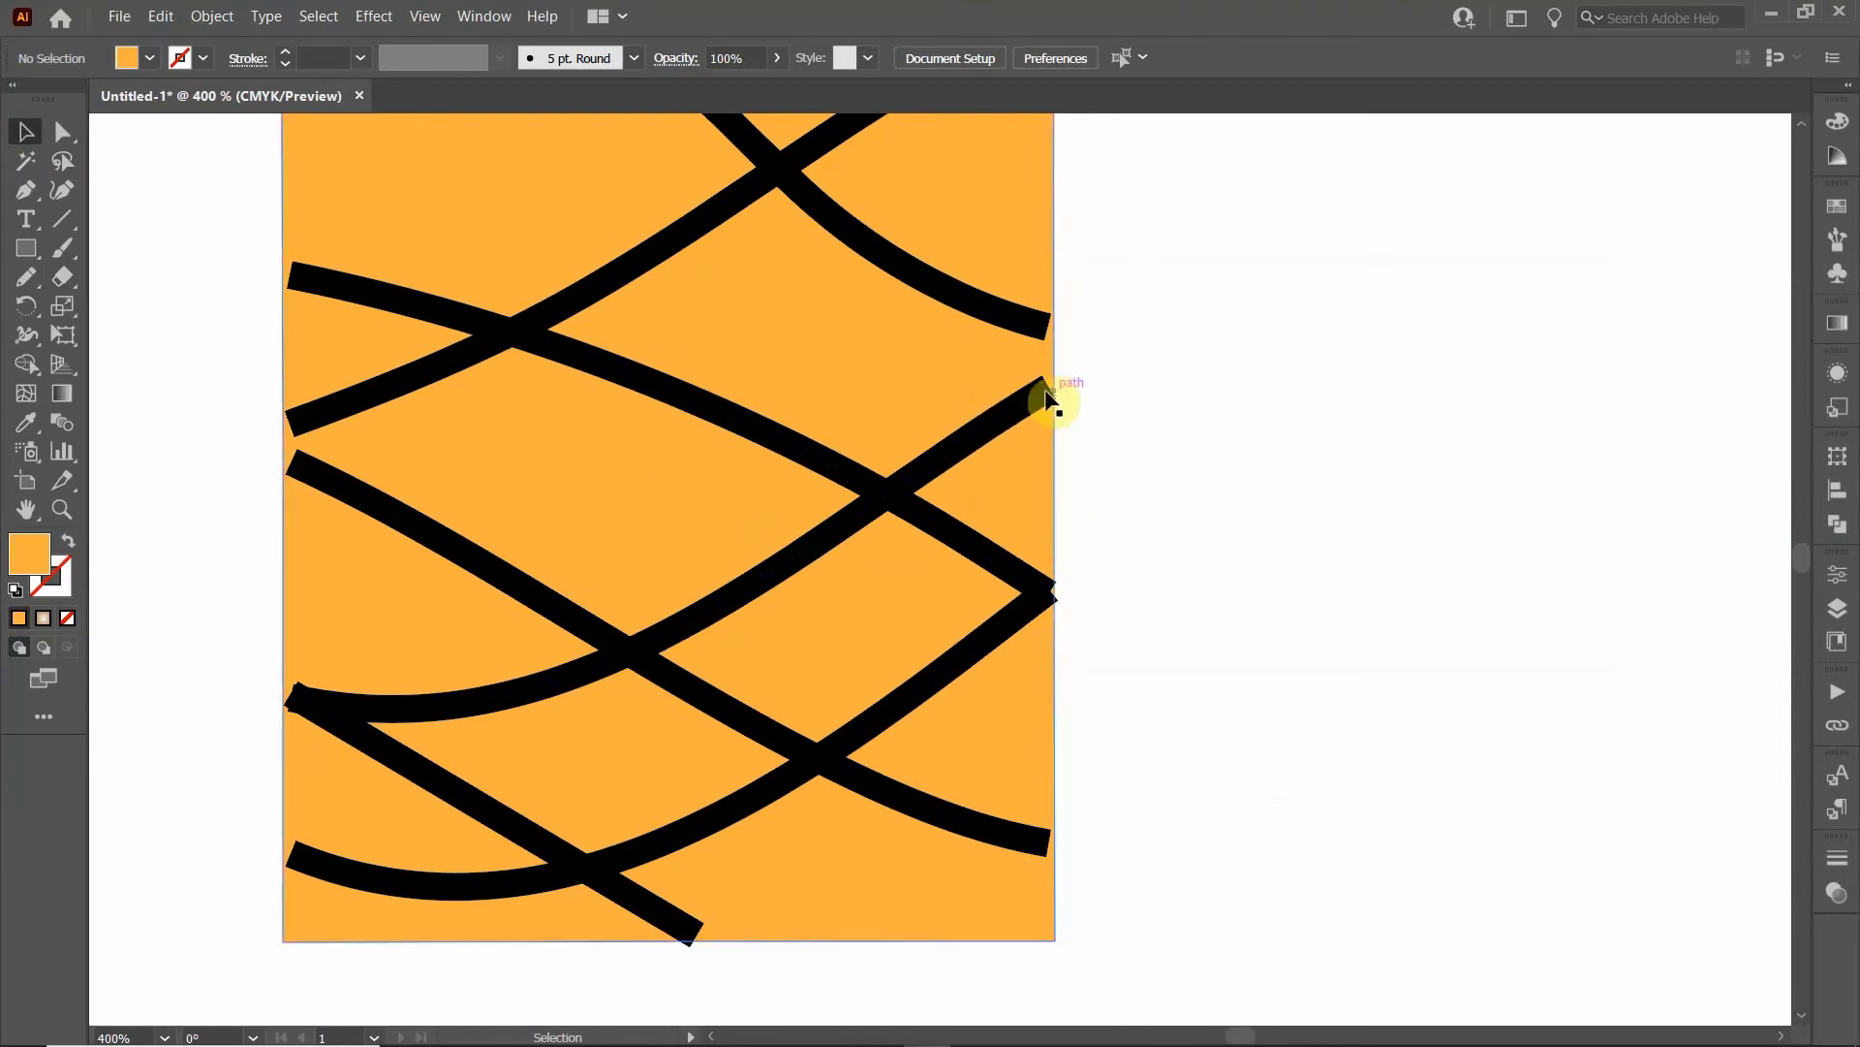
scroll(928, 549, "down", 2, "alt")
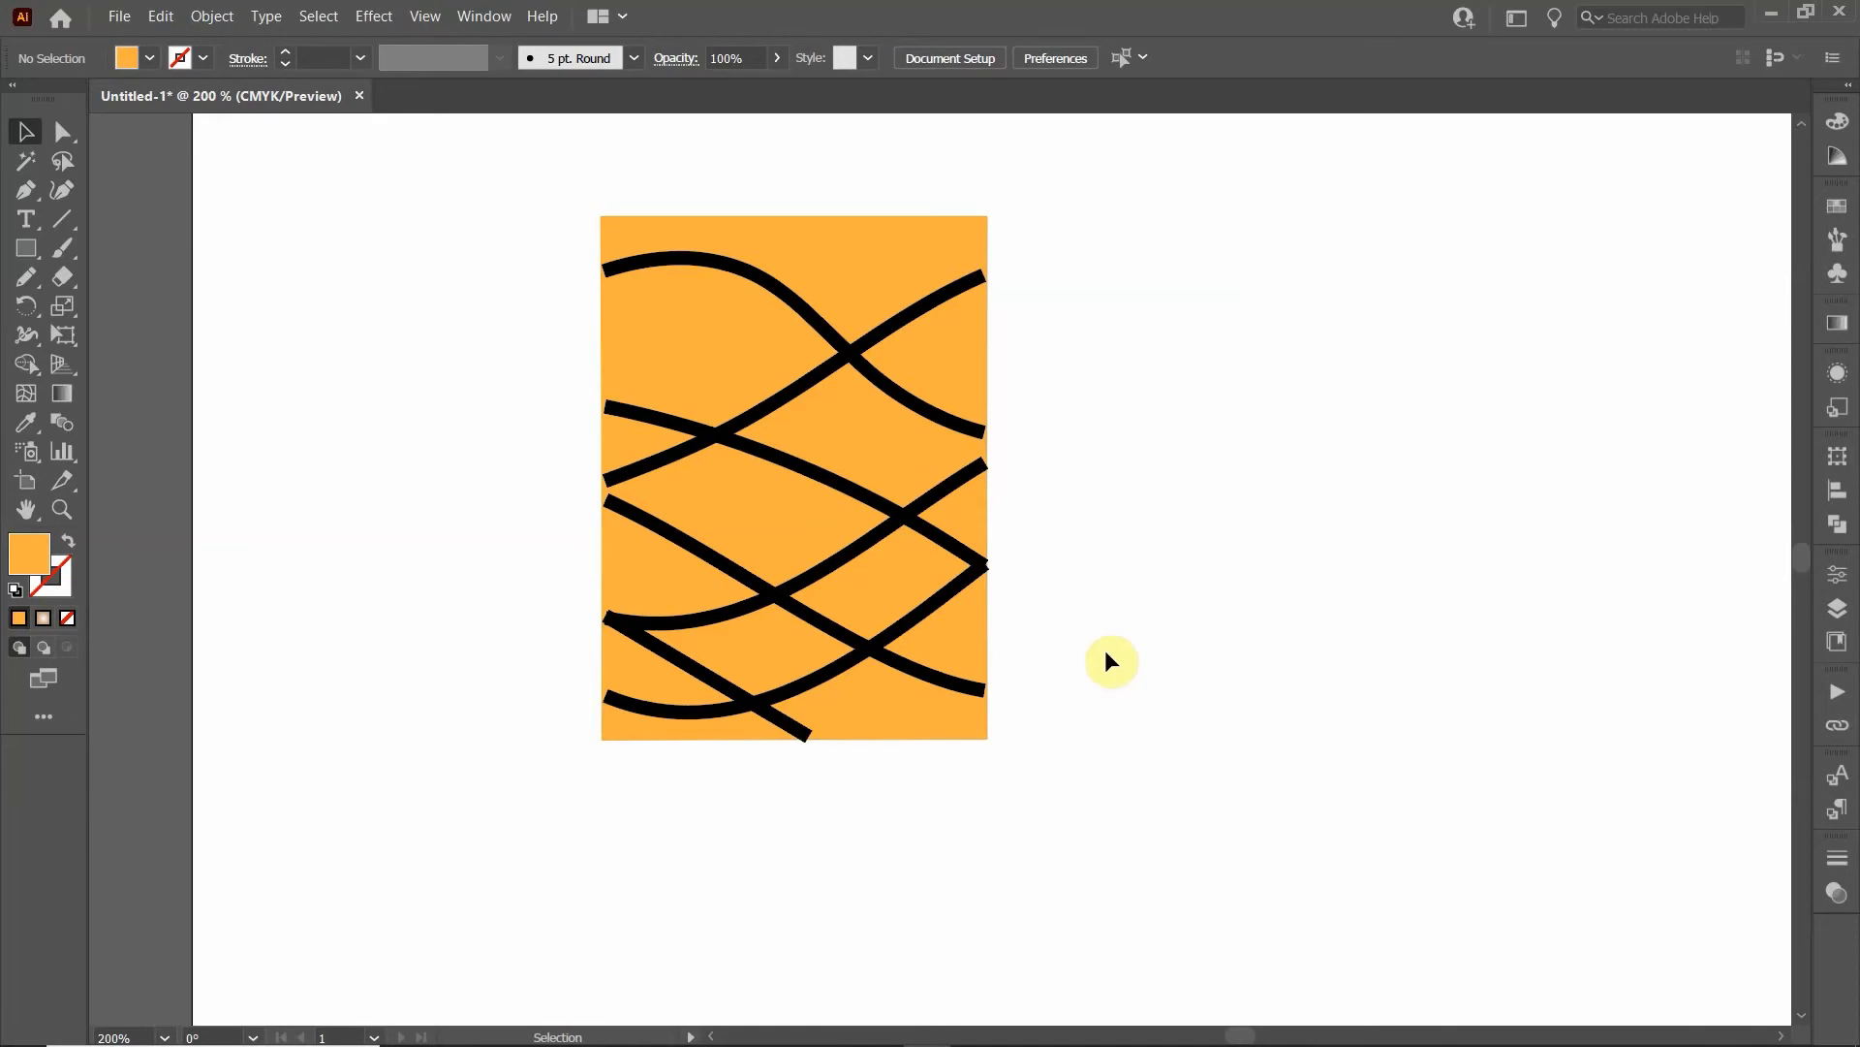
key("ctrl+z")
key("ctrl+z")
key("ctrl+z")
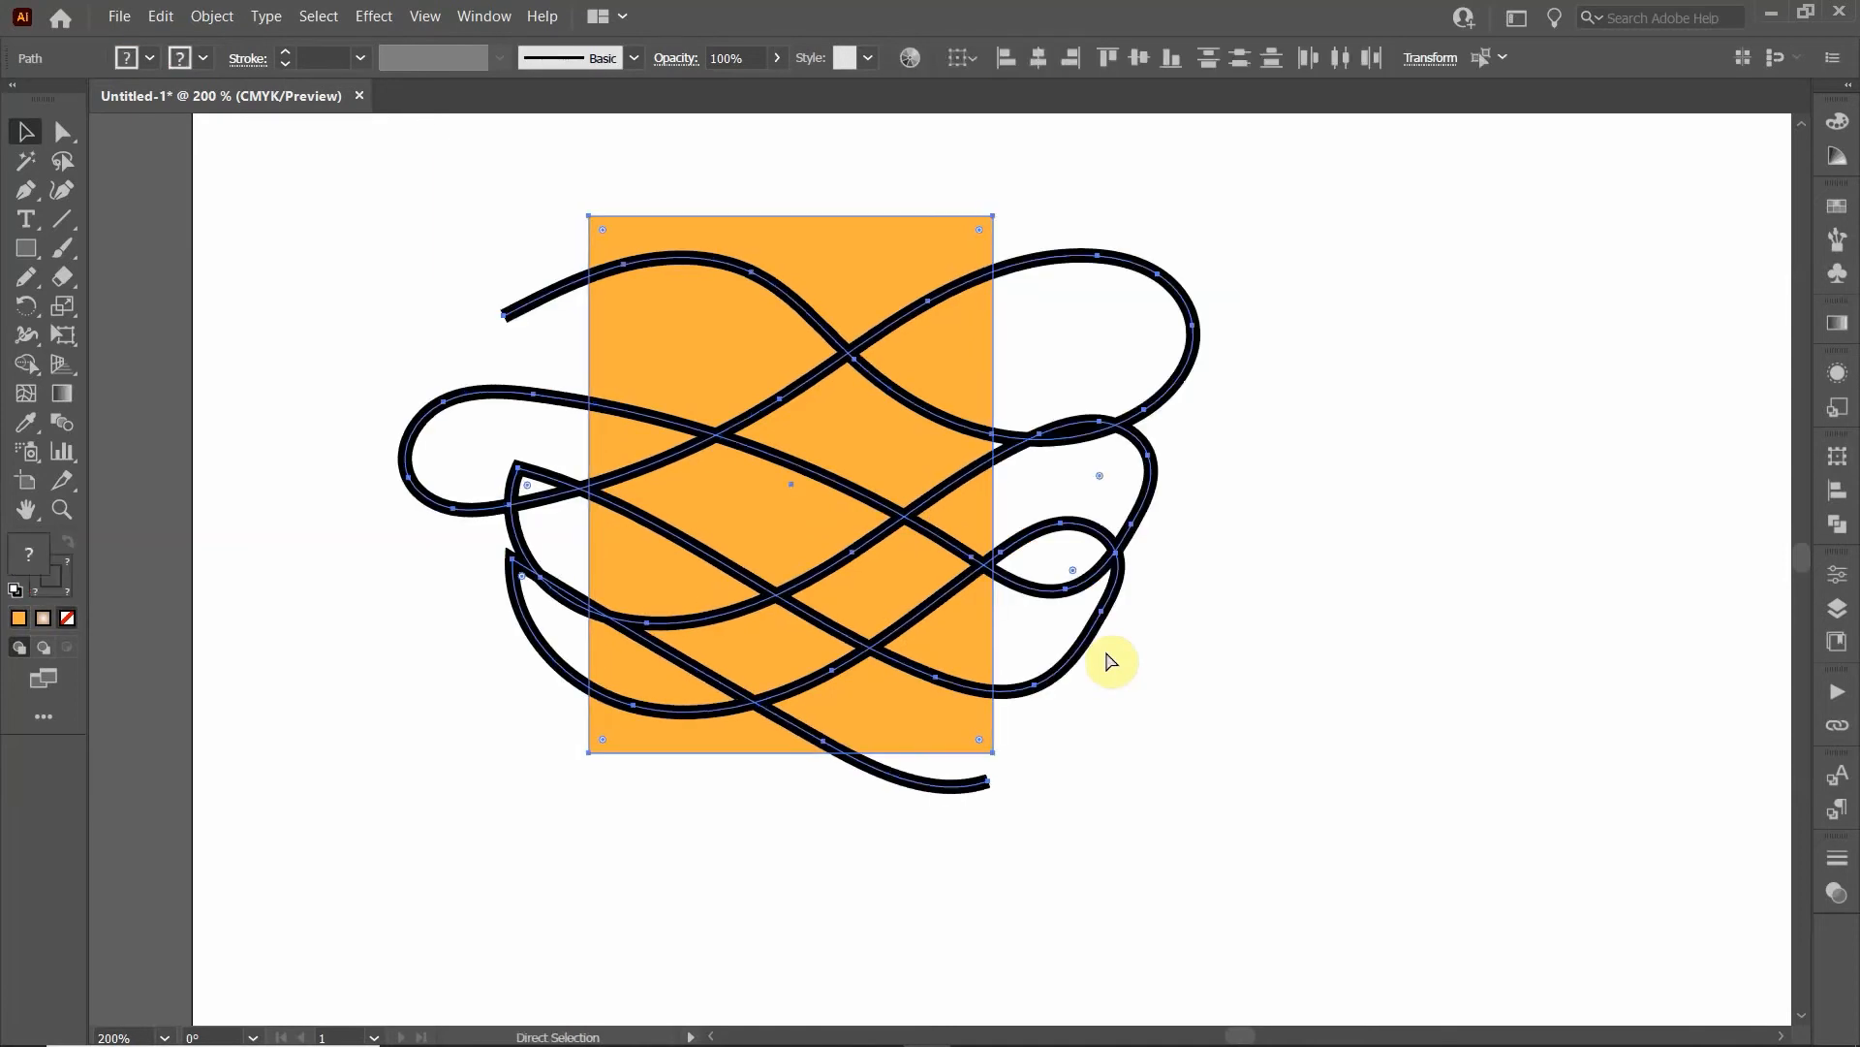
key("v")
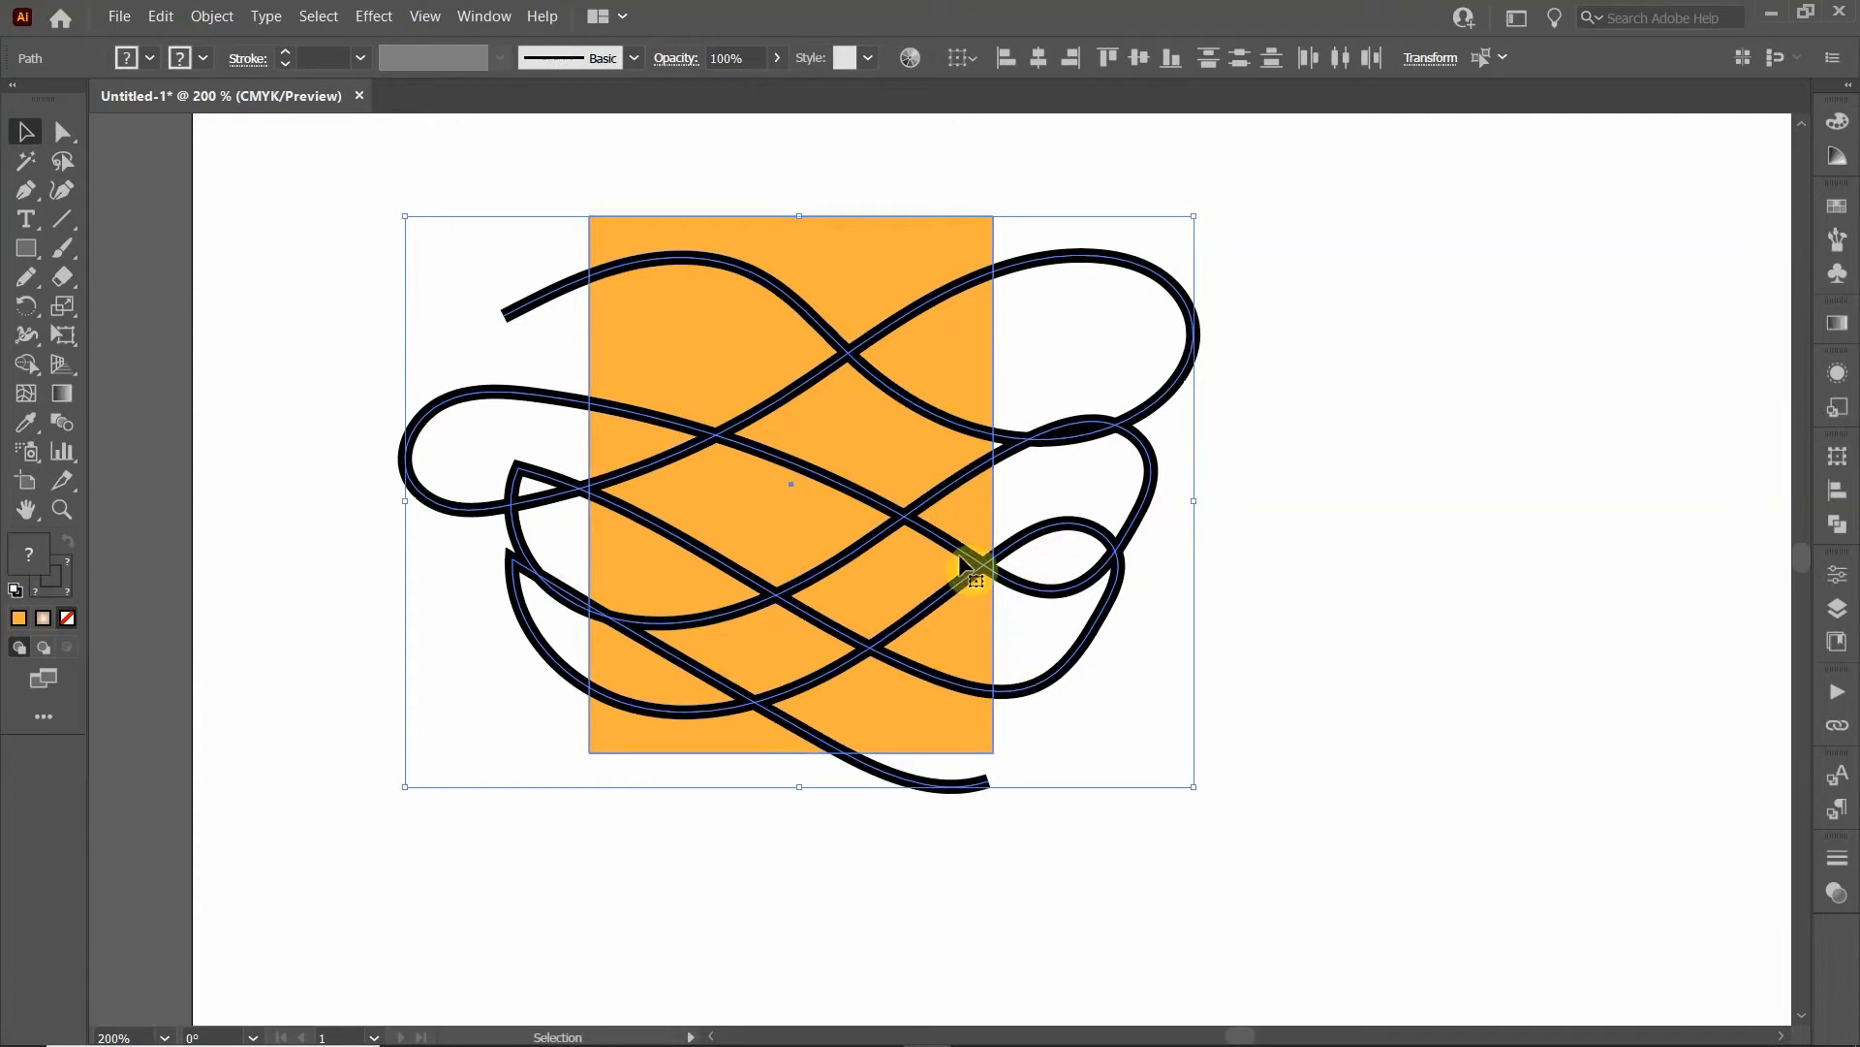
left_click(561, 880)
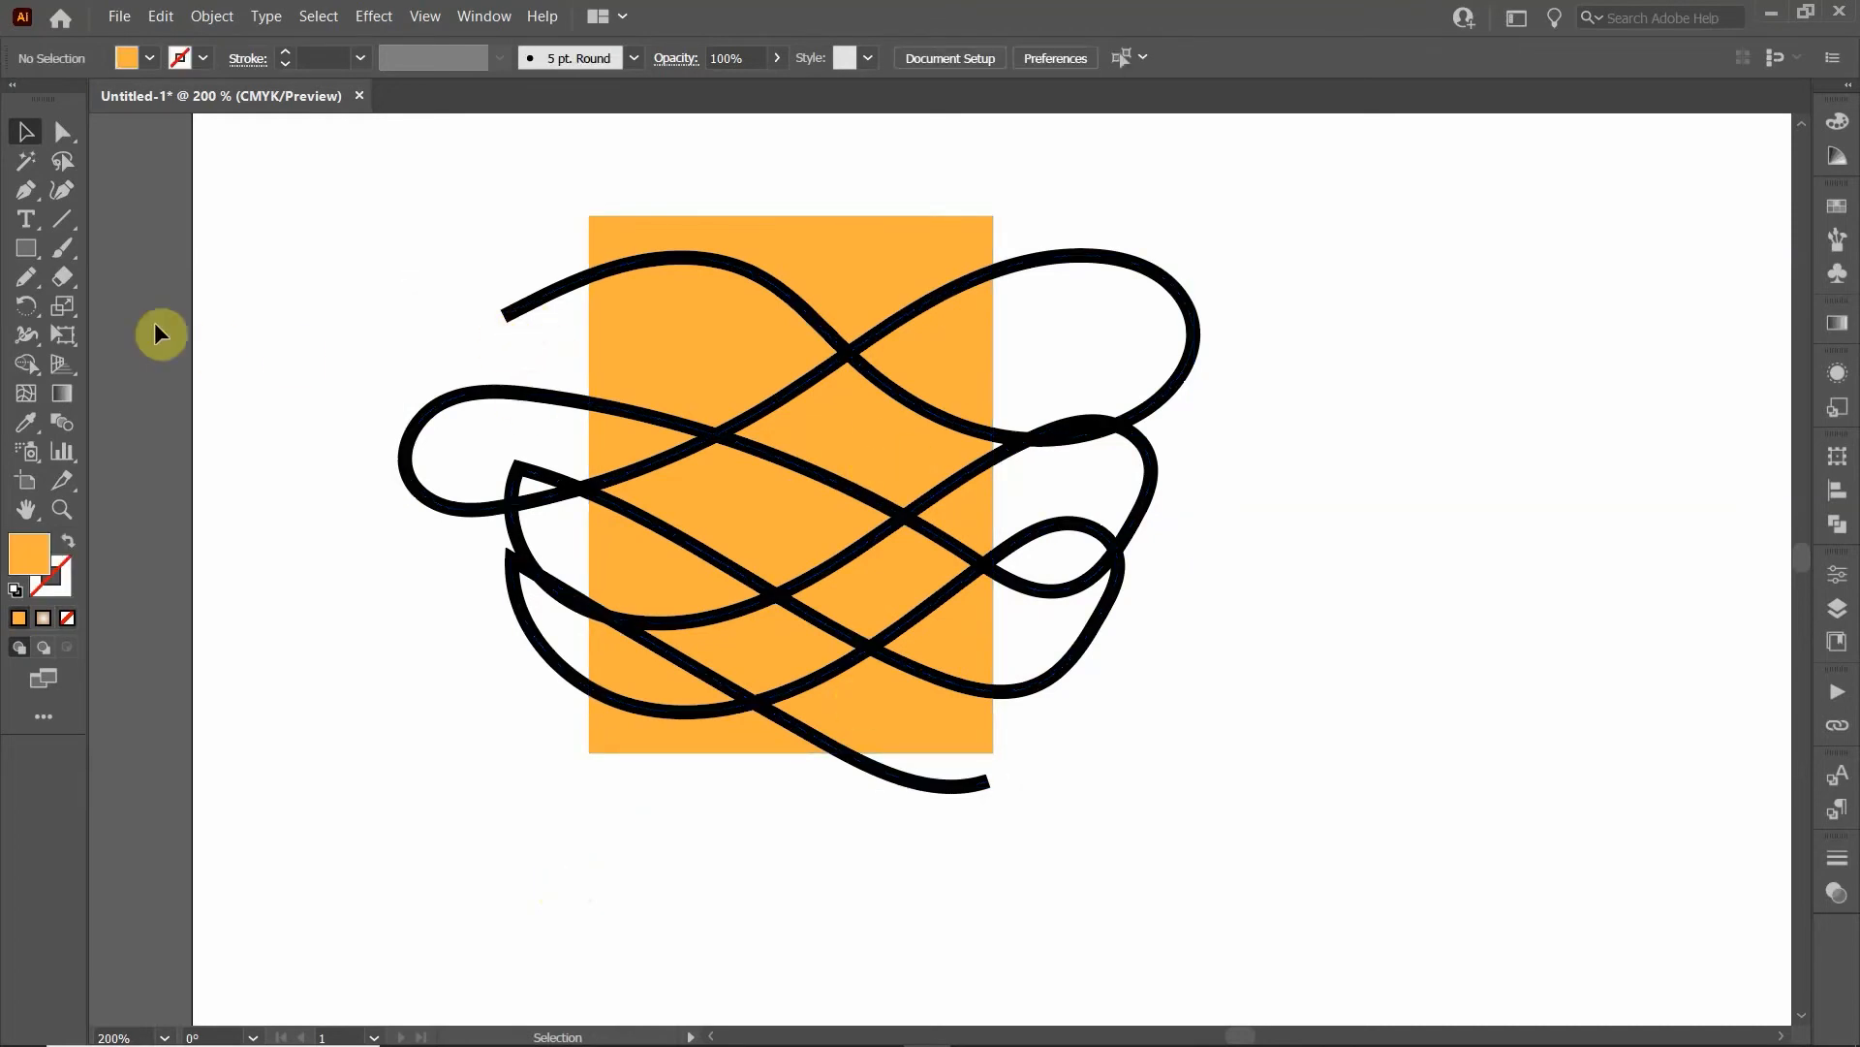
Step: Draw a rectangle with no fill and a 1 pt black stroke exactly over the orange rectangle, corner to corner
left_click(26, 250)
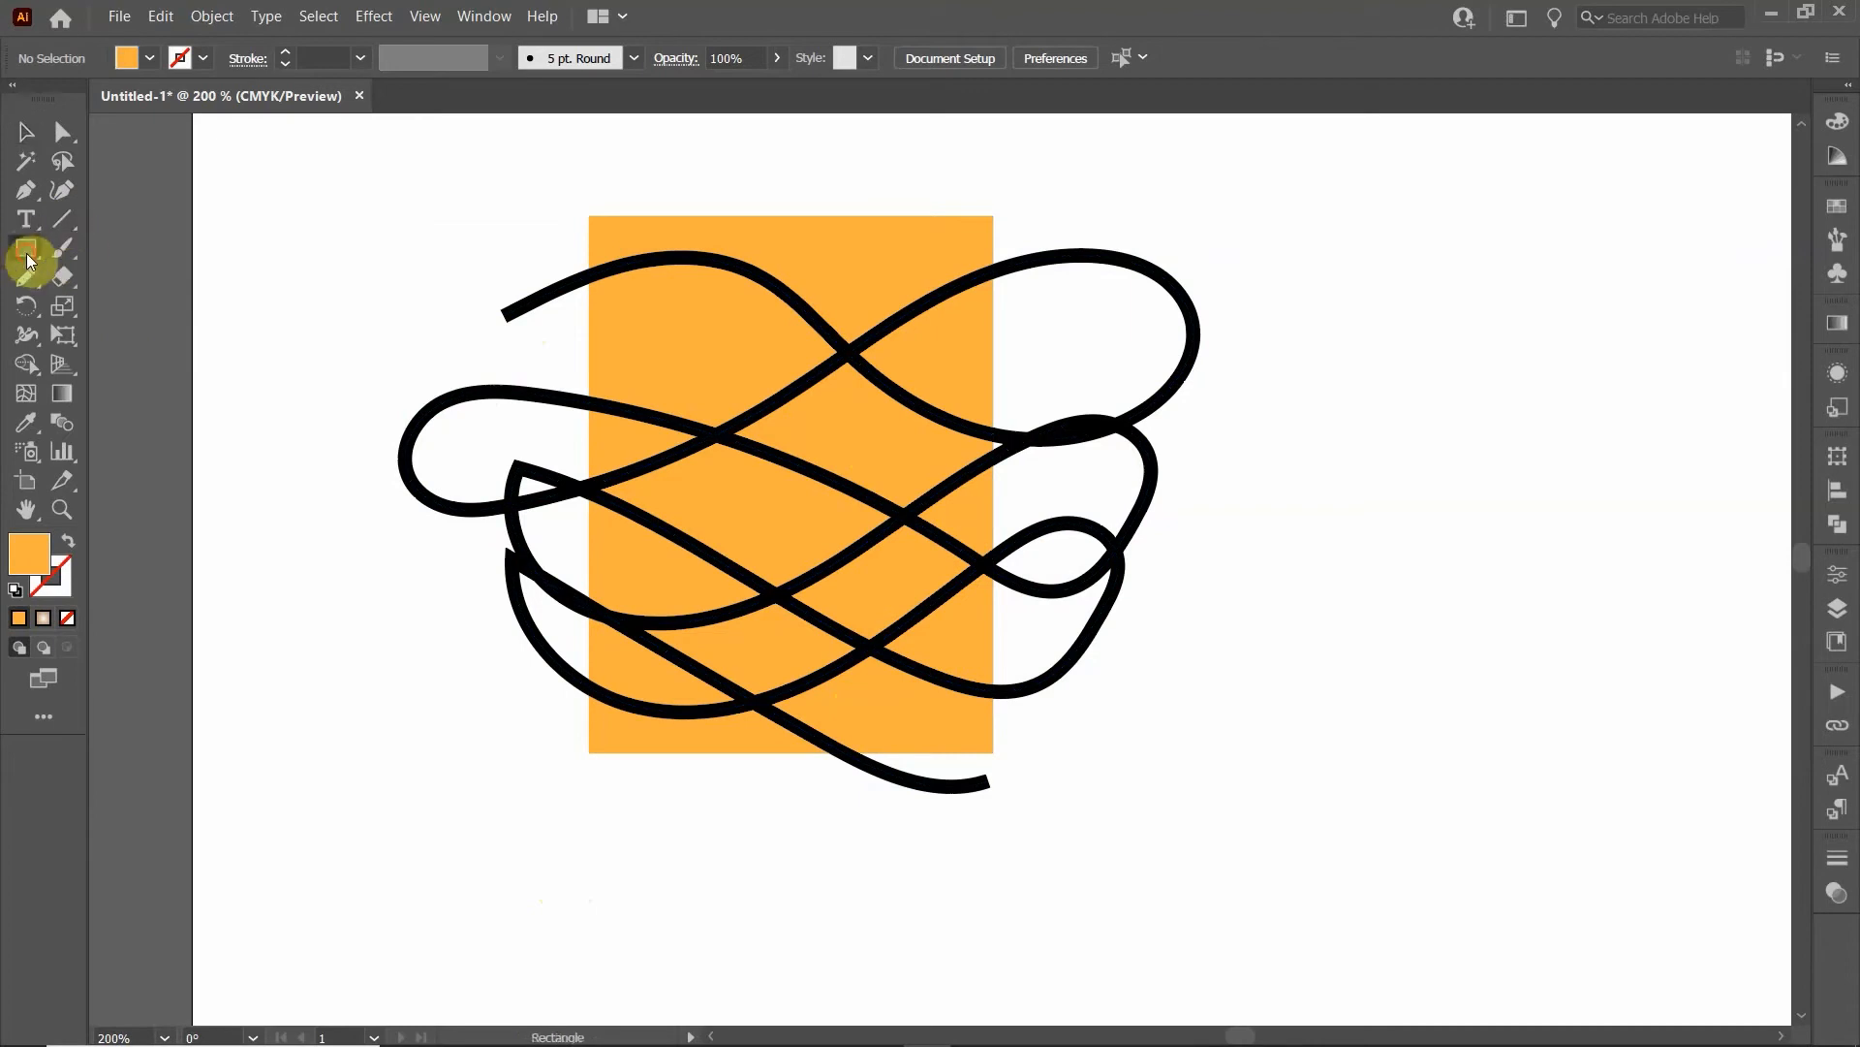
left_click(283, 55)
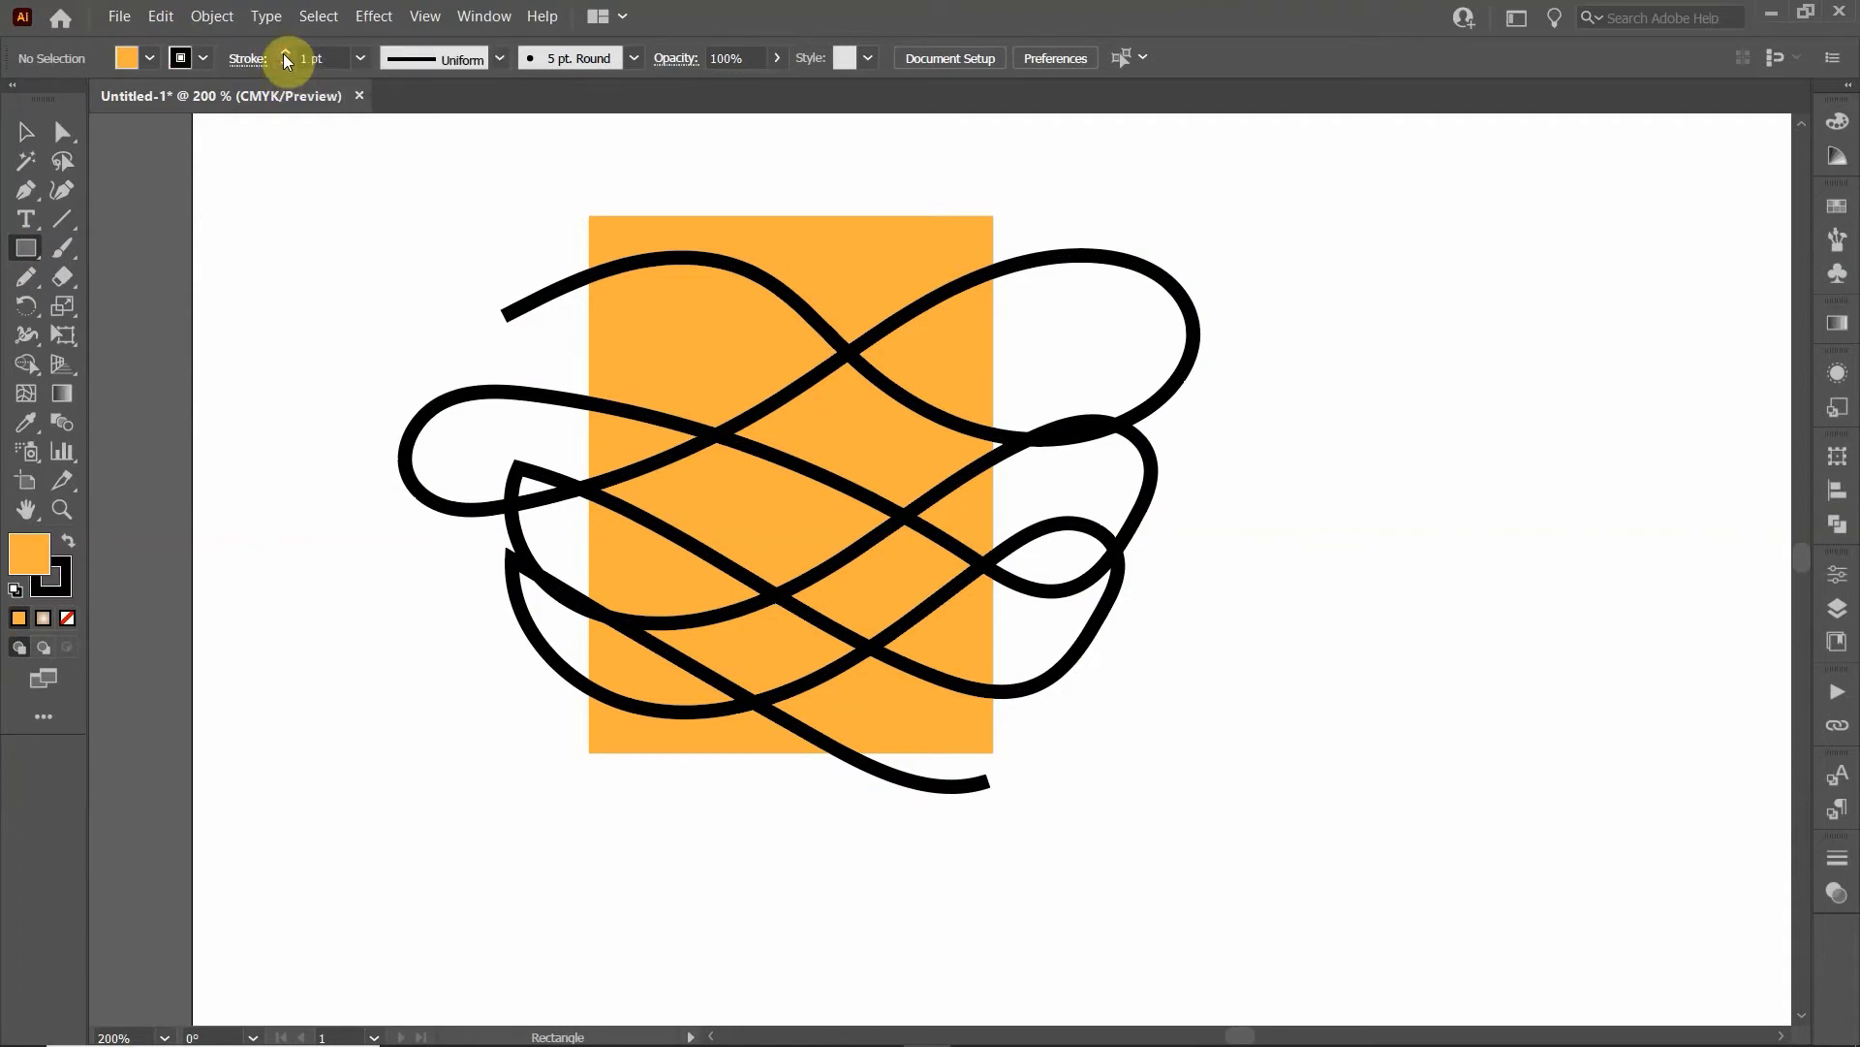
left_click(150, 58)
left_click(16, 99)
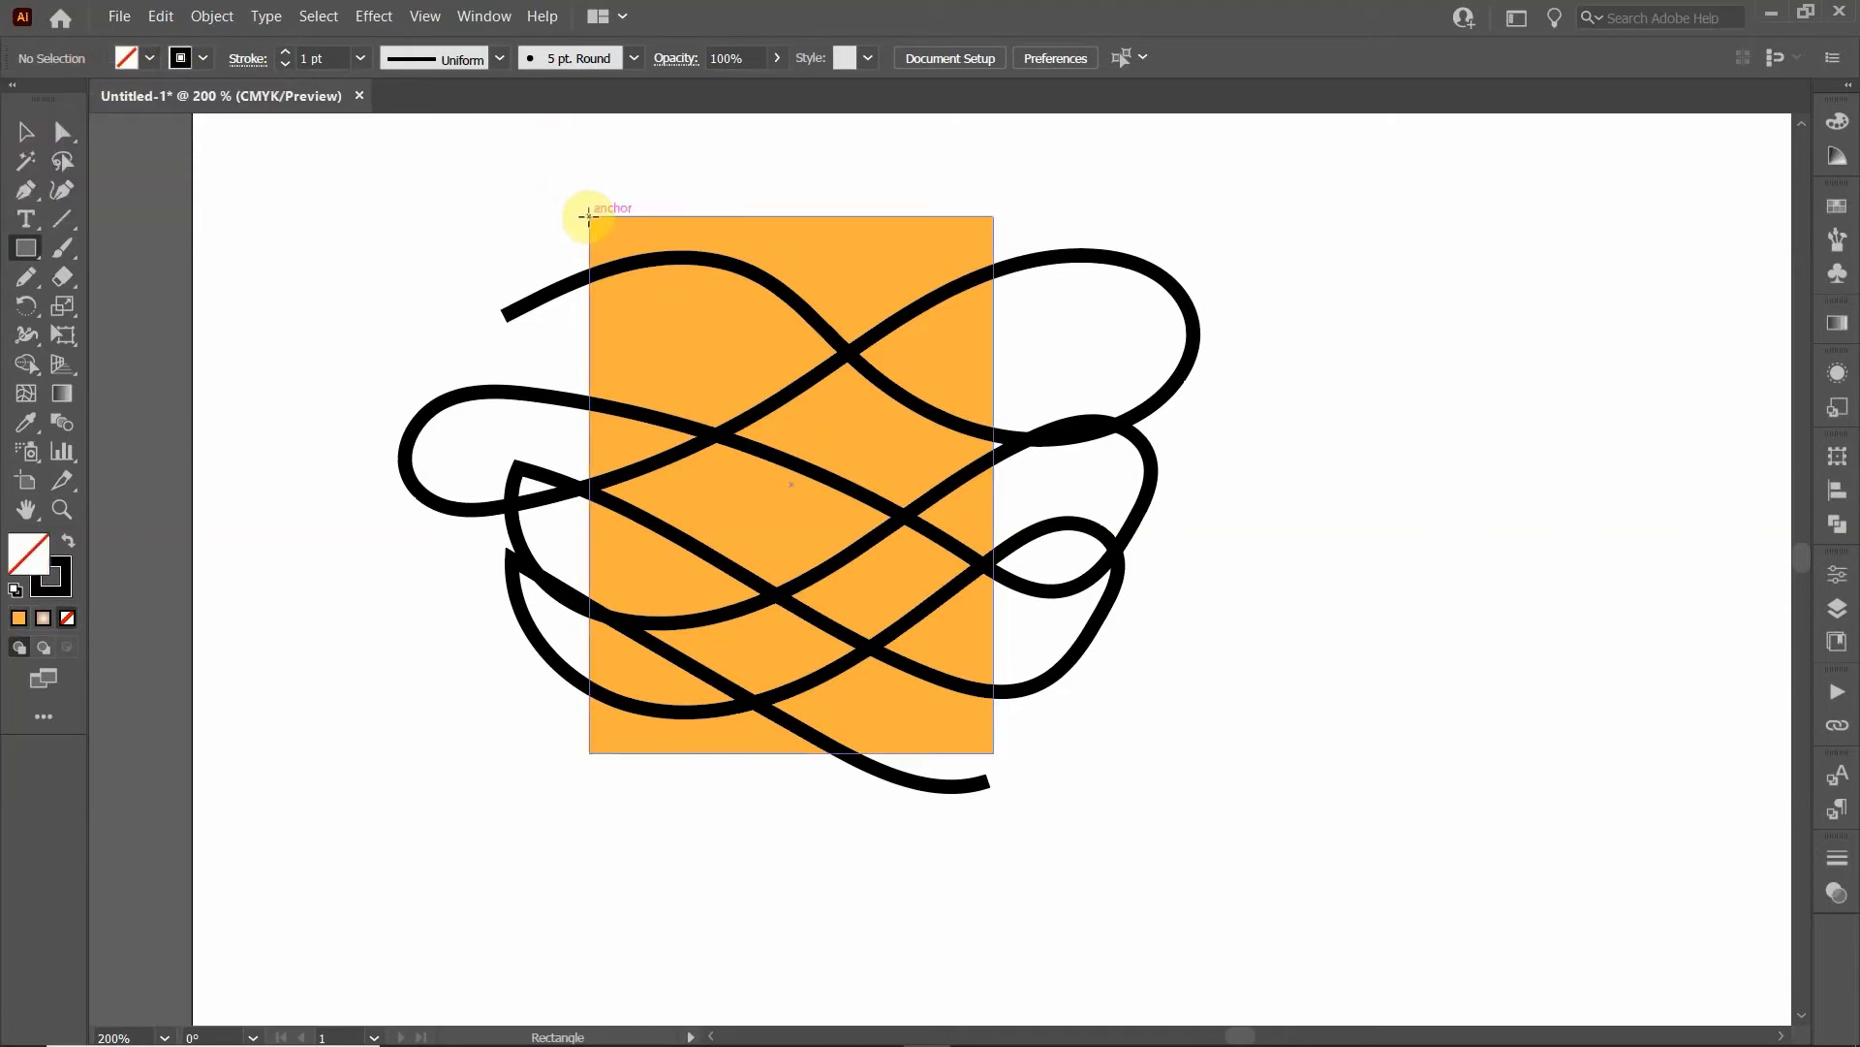
mouse_move(589, 217)
left_mouse_down()
mouse_move(964, 602)
mouse_move(1014, 747)
mouse_move(992, 753)
left_mouse_up()
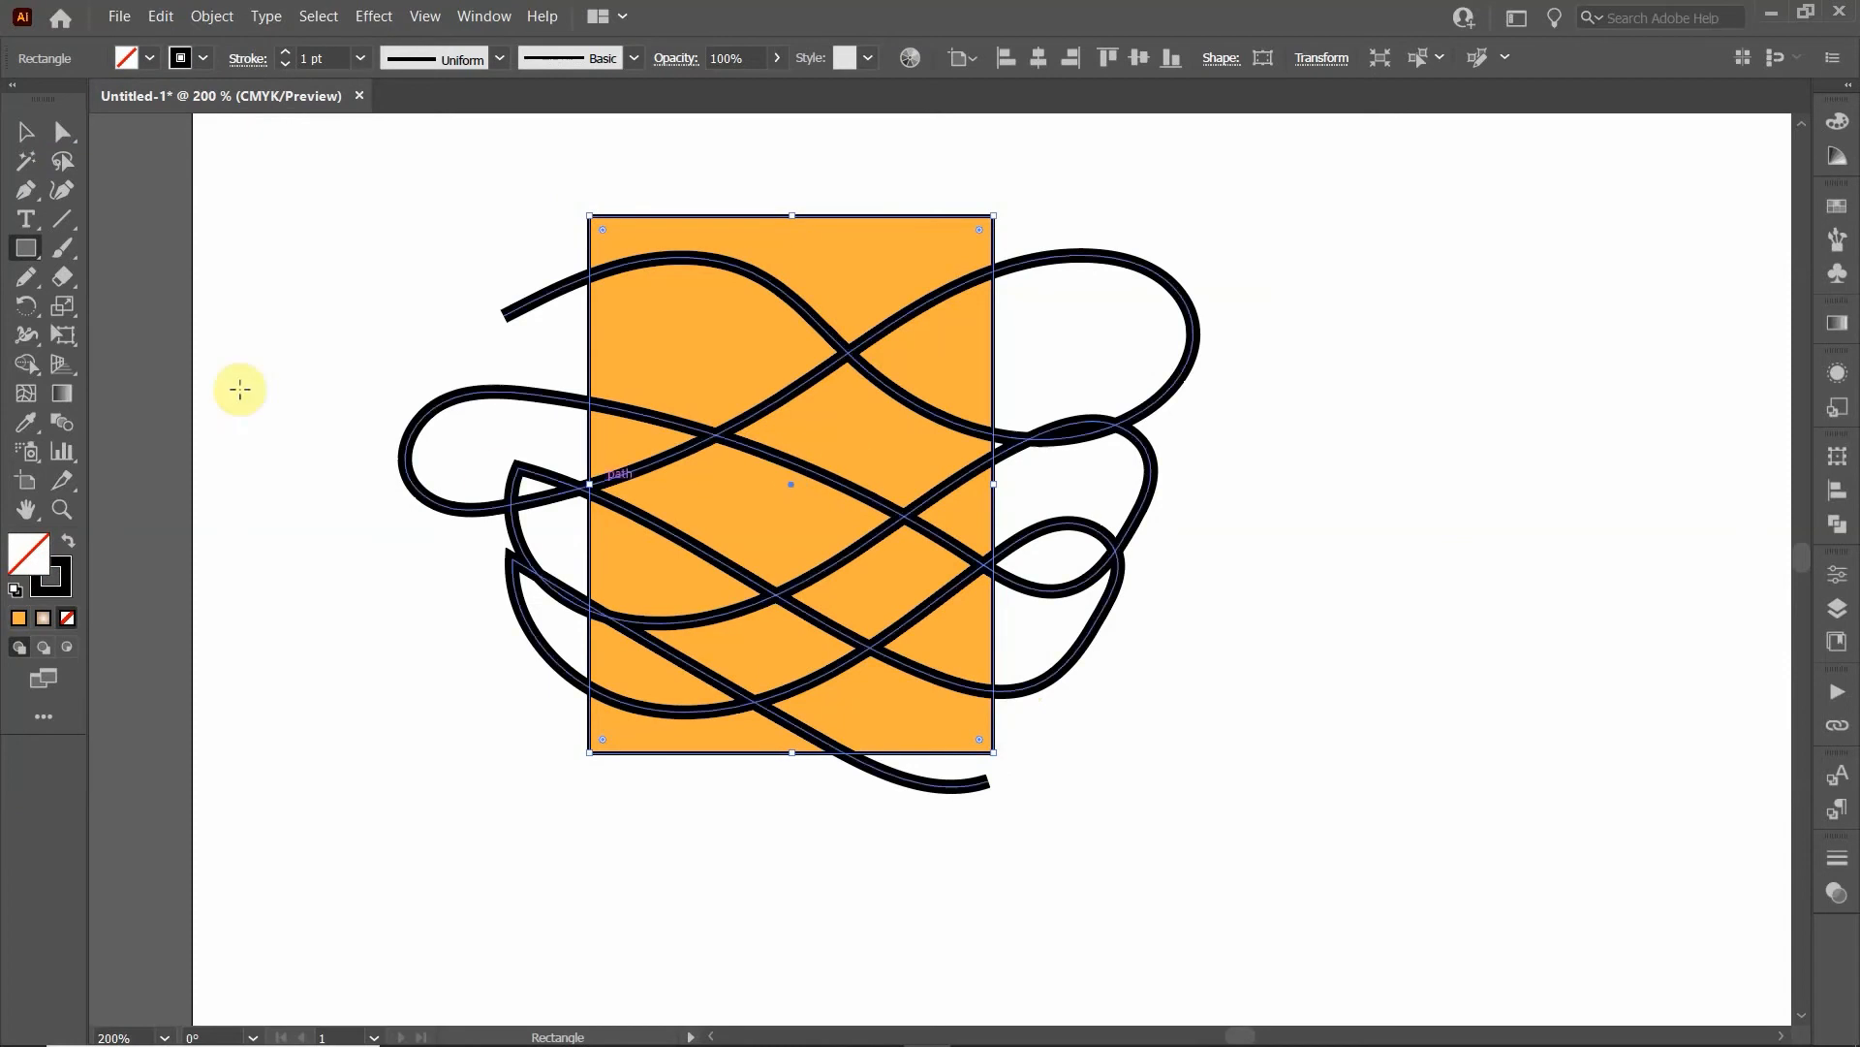
Step: Select the outlined rectangle, the looping line and the orange rectangle, make a clipping mask from them, and deselect the result
left_click(19, 143)
left_click_drag(308, 152, 1304, 917)
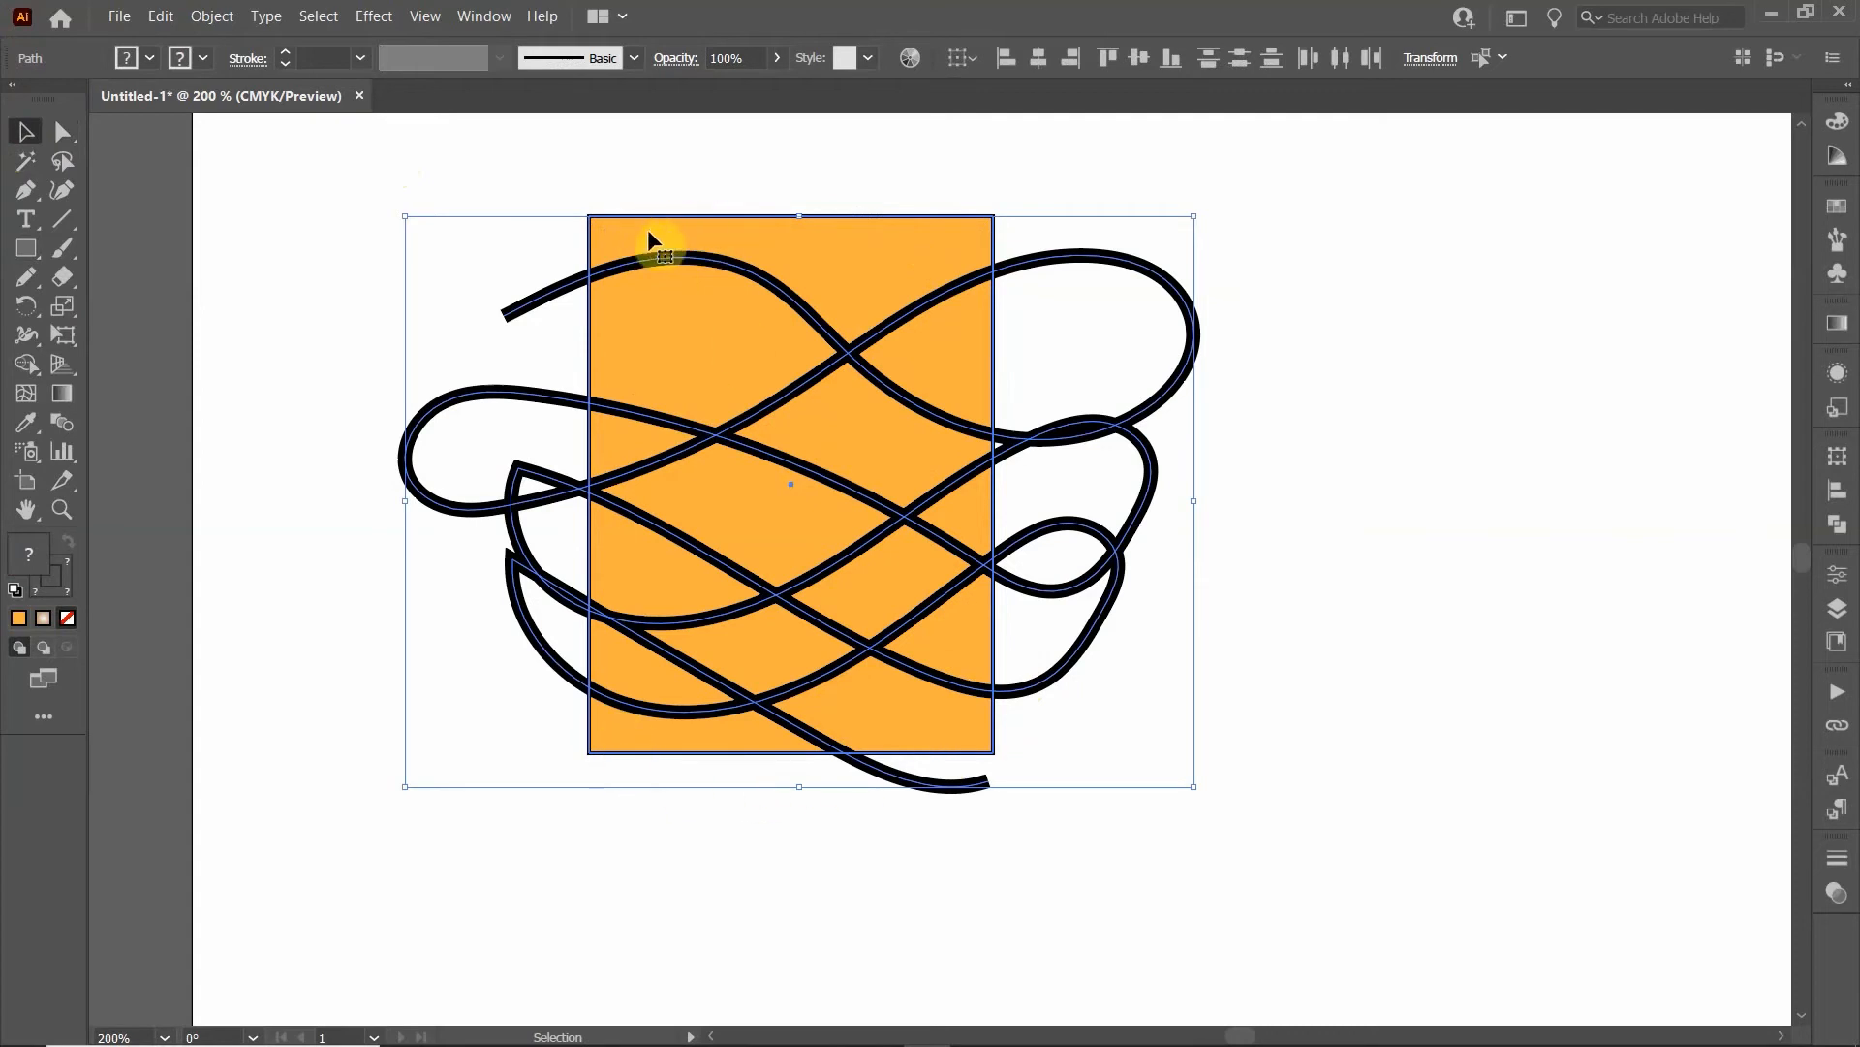
left_click(994, 246)
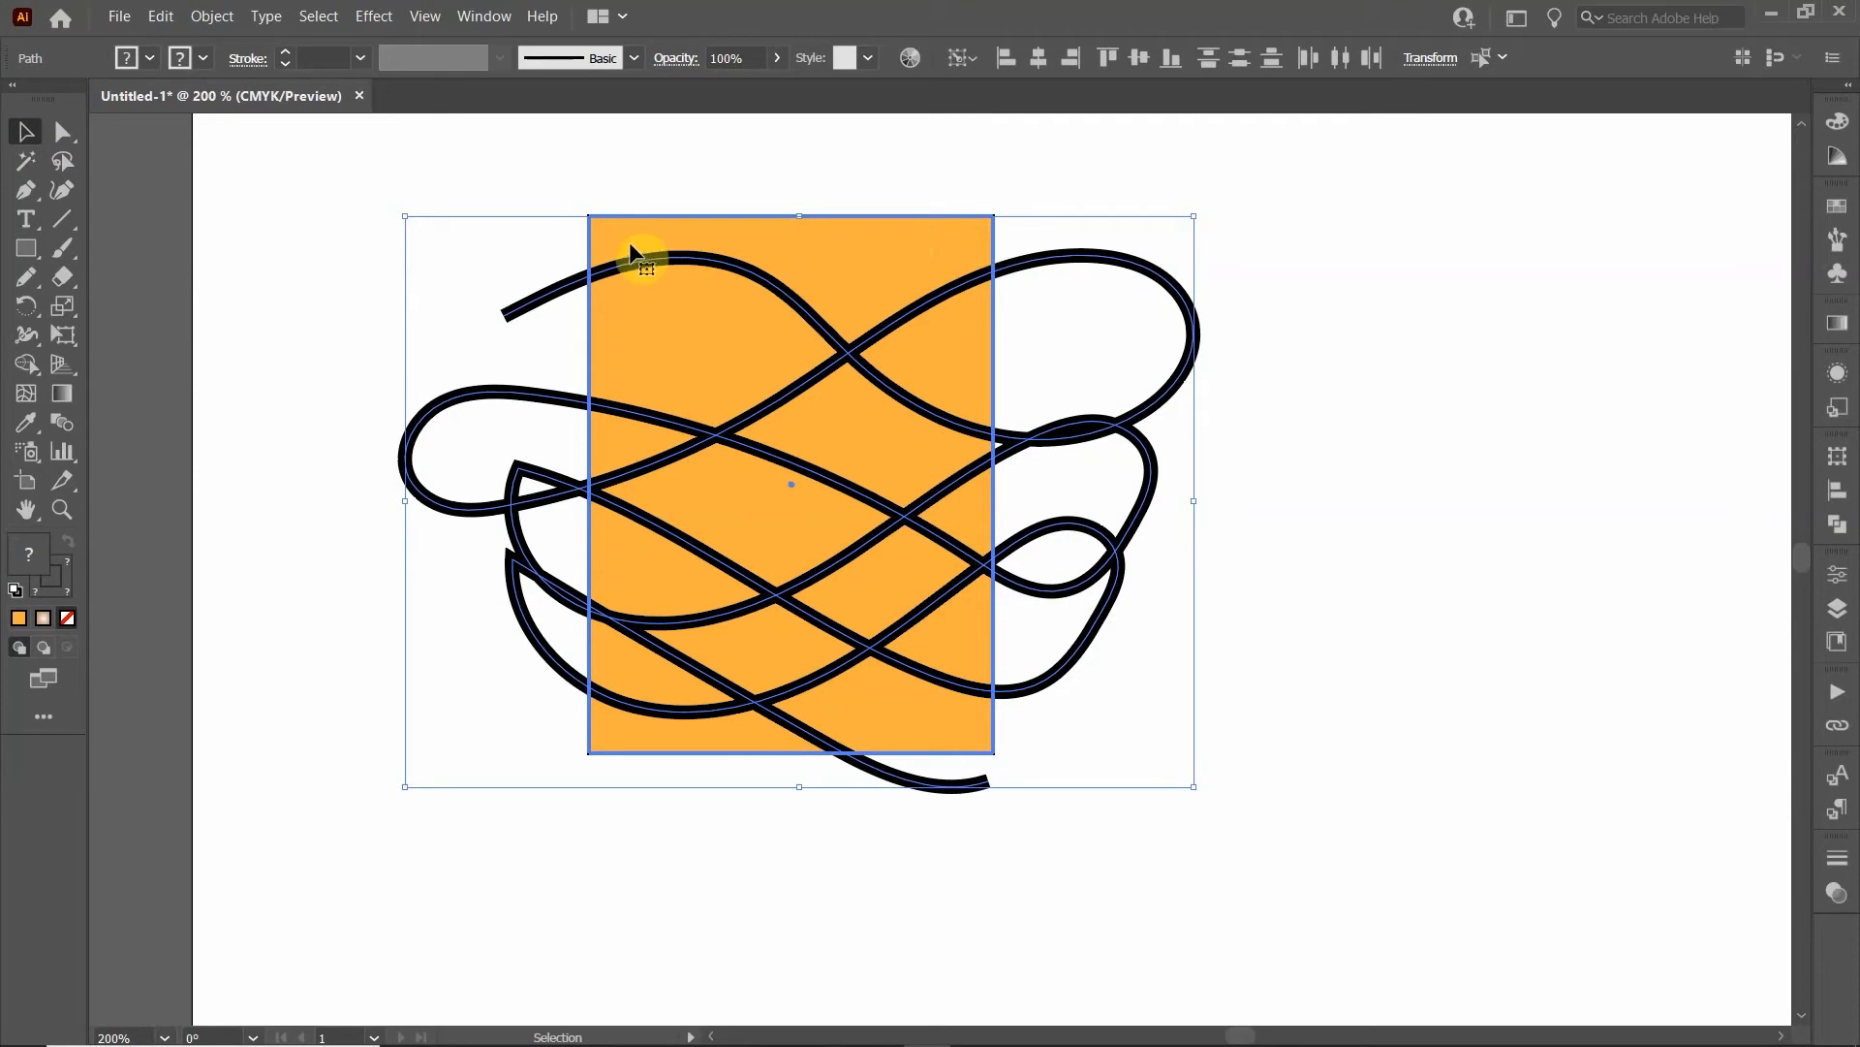
right_click(999, 248)
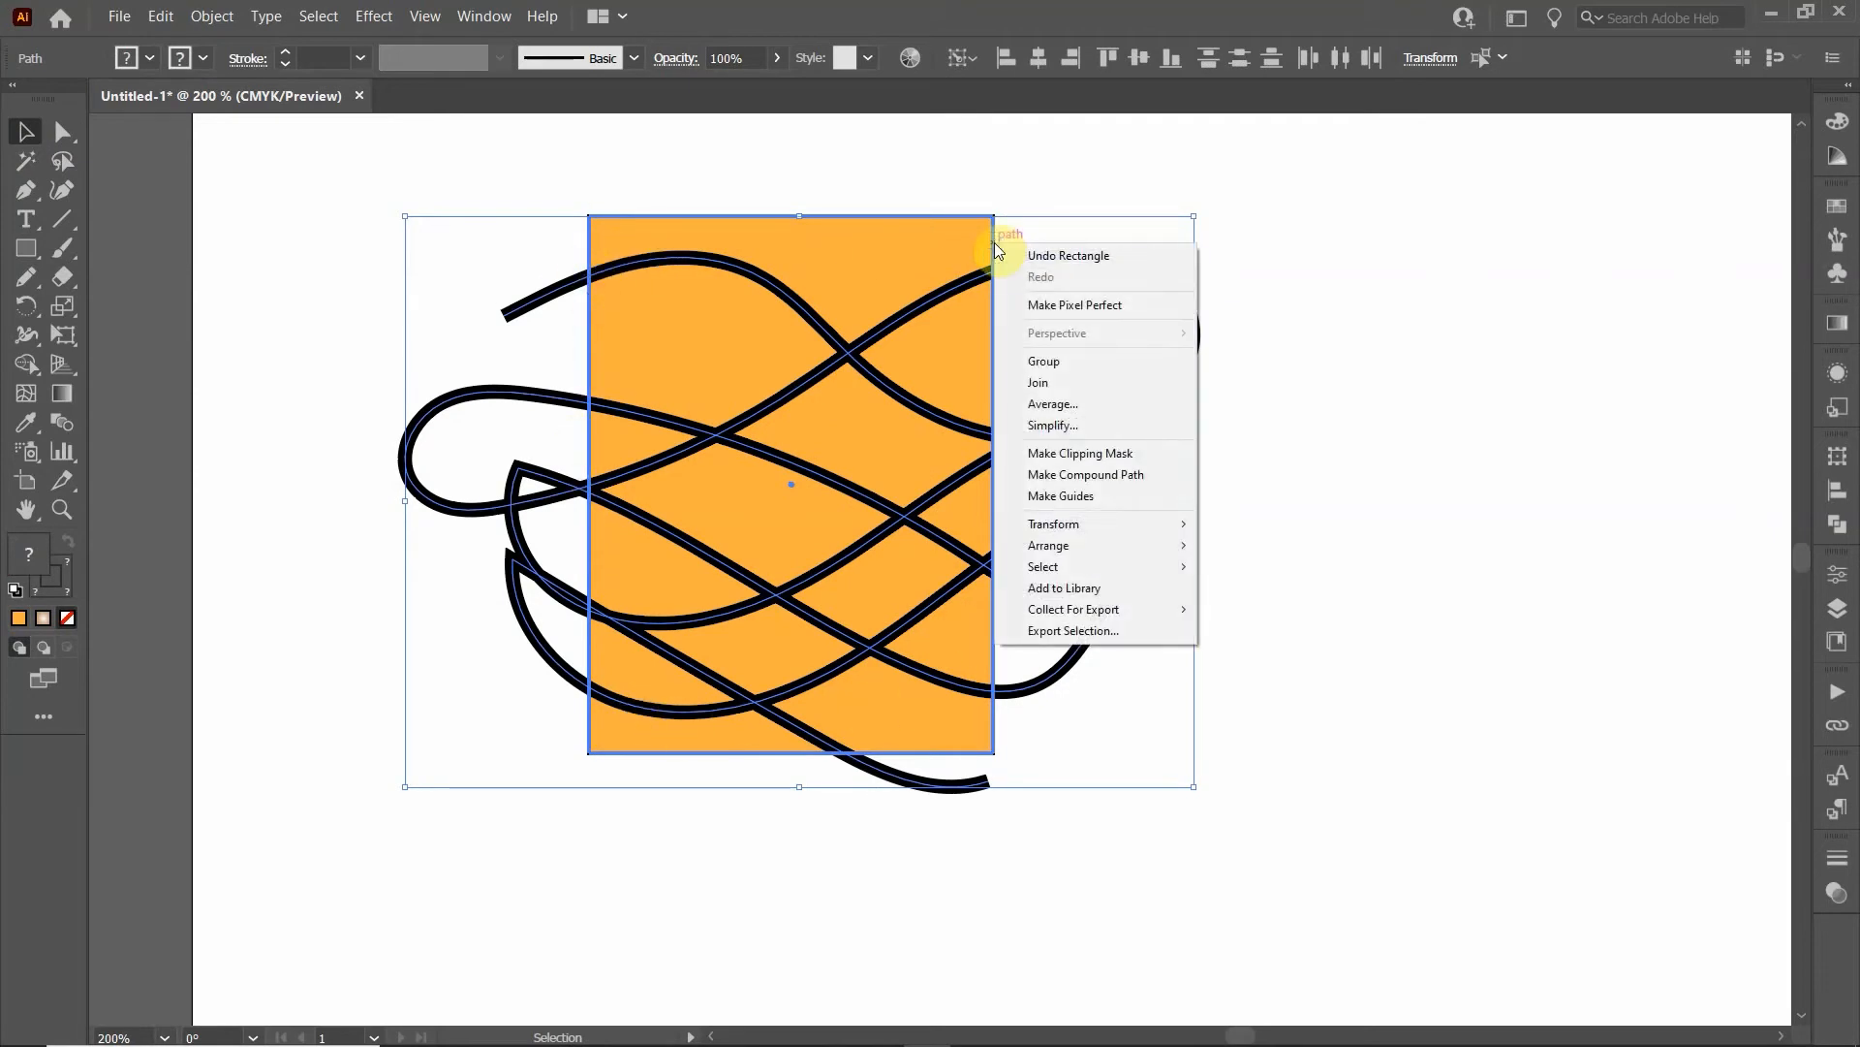
left_click(1077, 462)
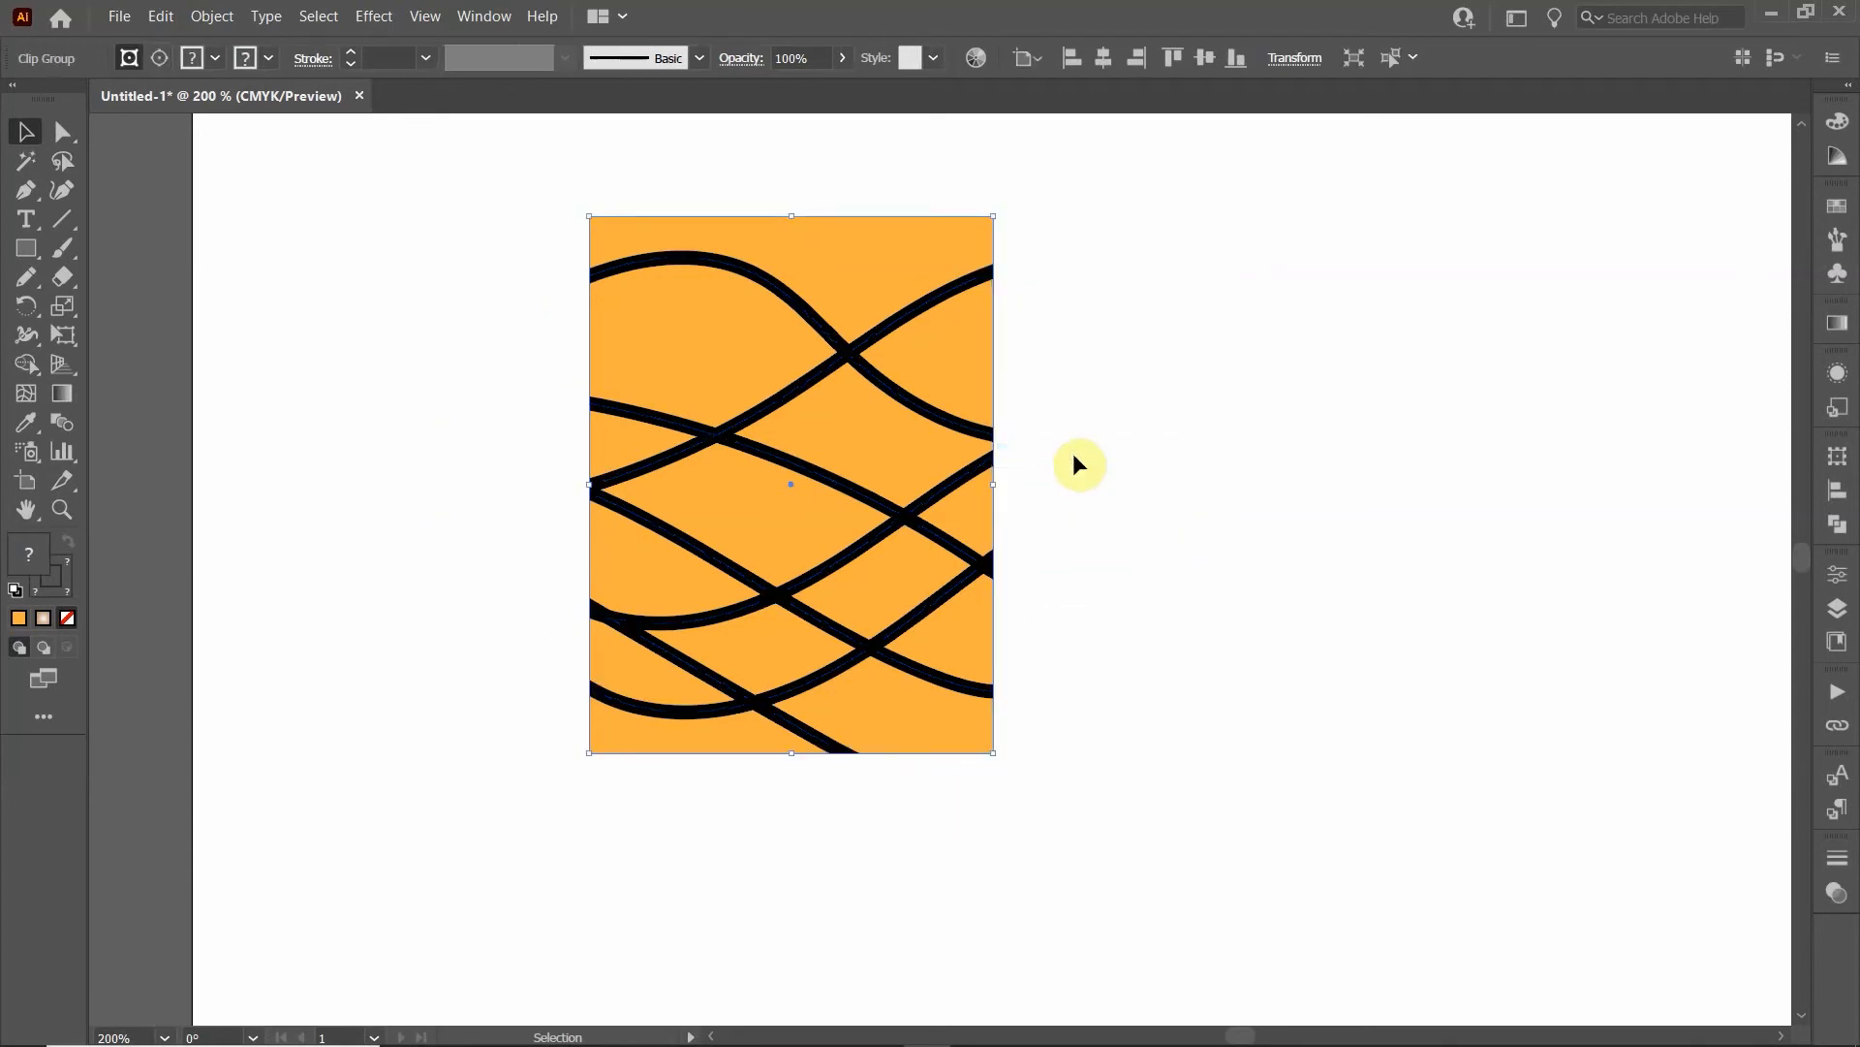
left_click(1235, 376)
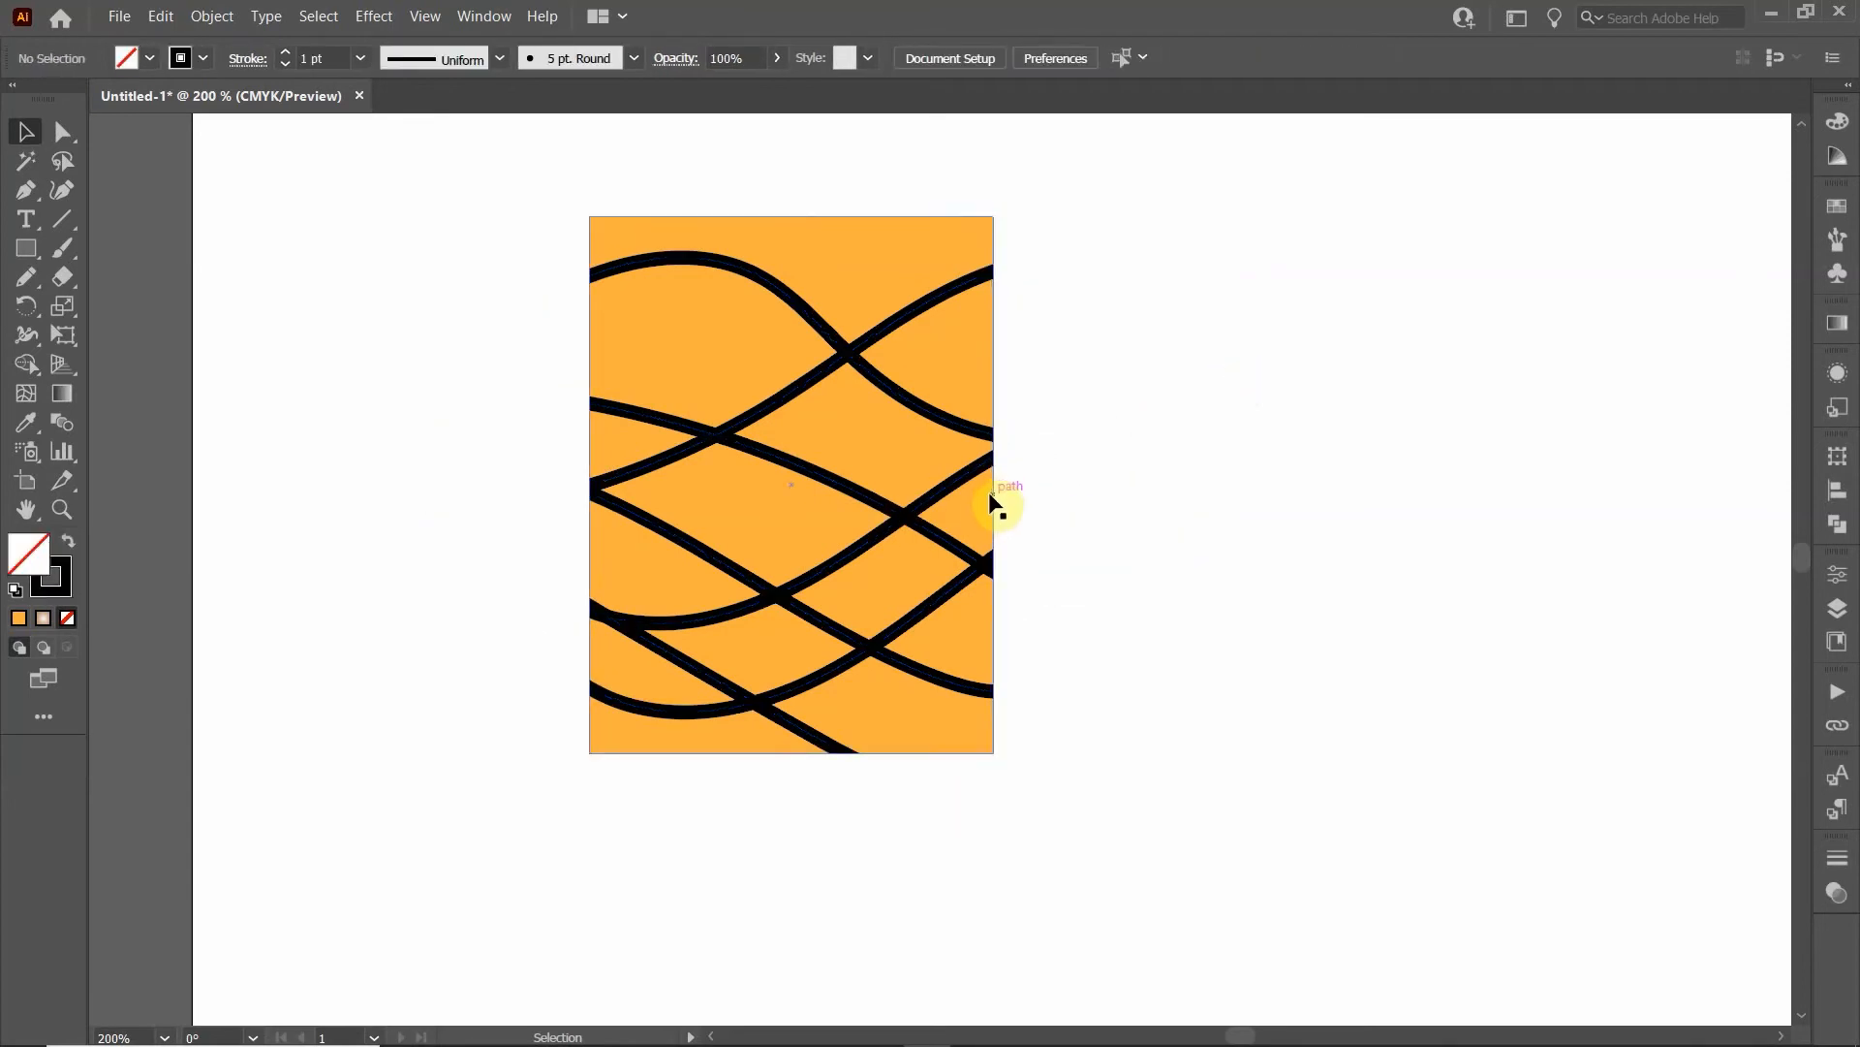
Step: Inspect the clipped line ends along the rectangle's right edge and open the clip group in isolation mode
scroll(995, 504, "up", 3)
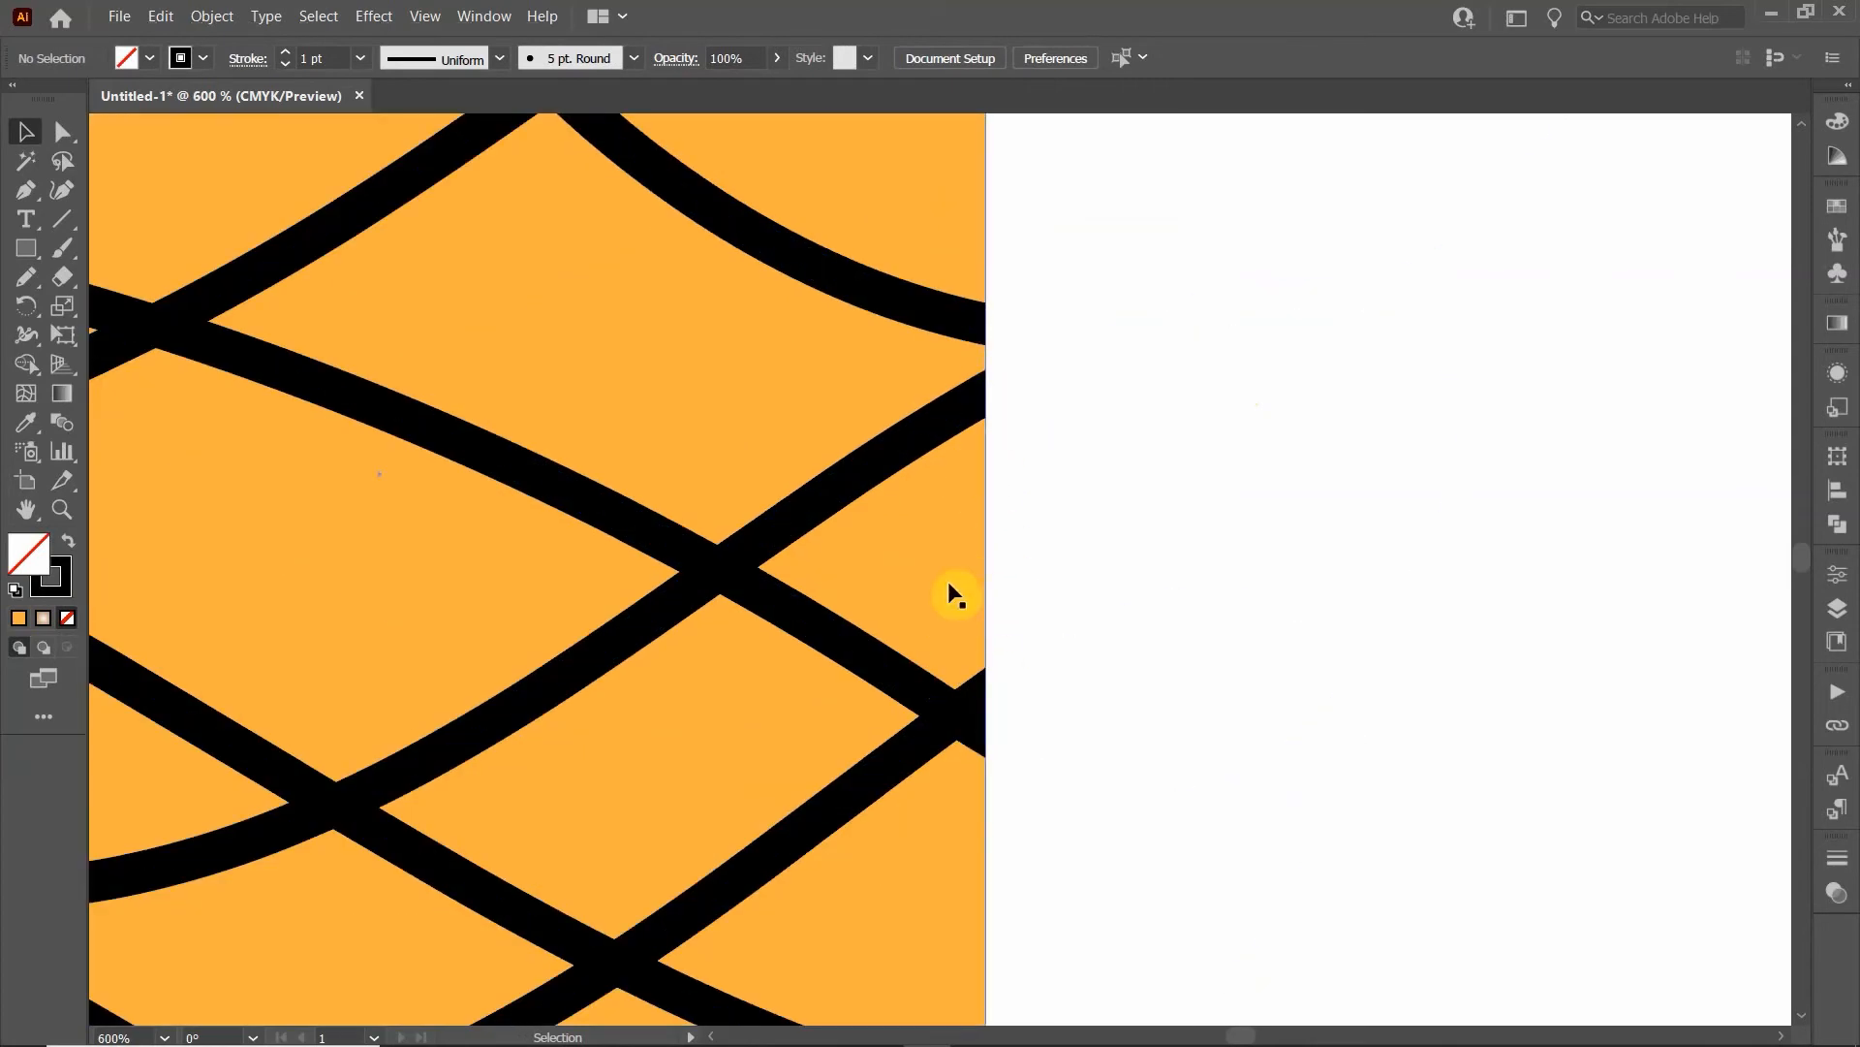
scroll(1013, 478, "down", 1)
scroll(1008, 469, "down", 2)
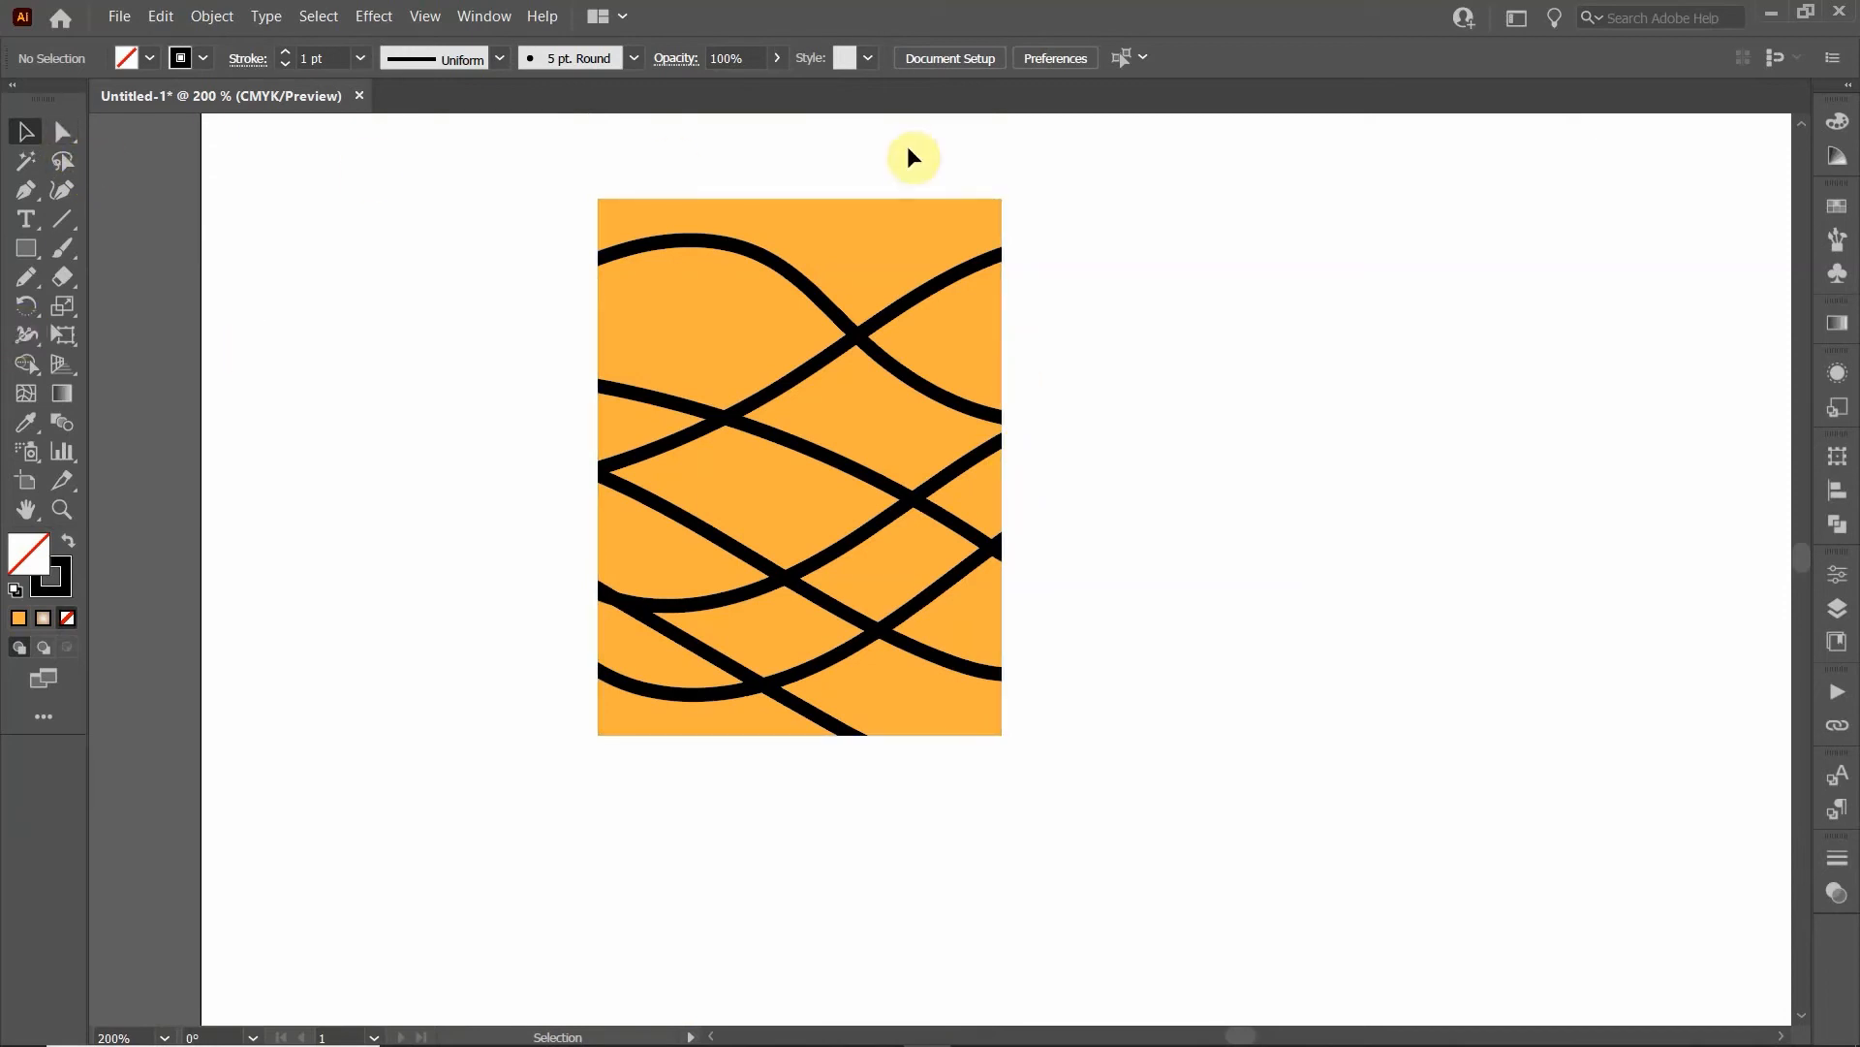
left_click(999, 342)
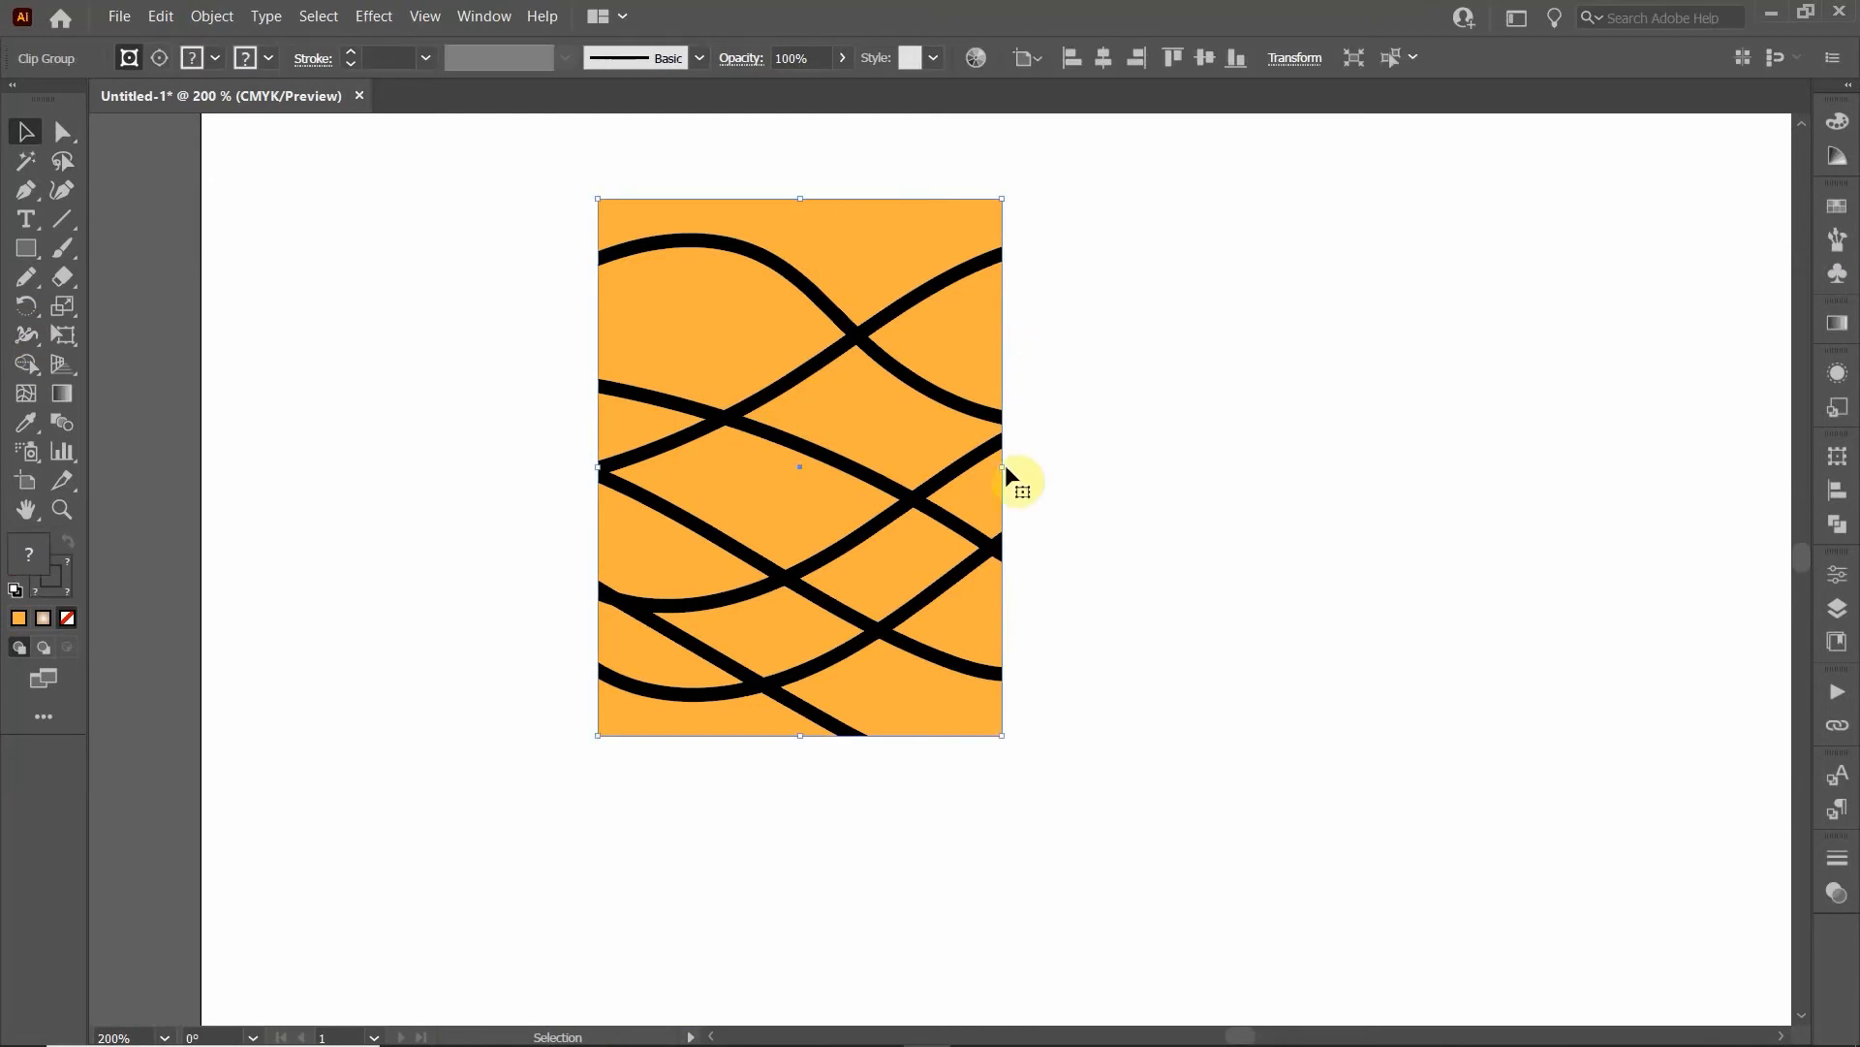
double_click(956, 356)
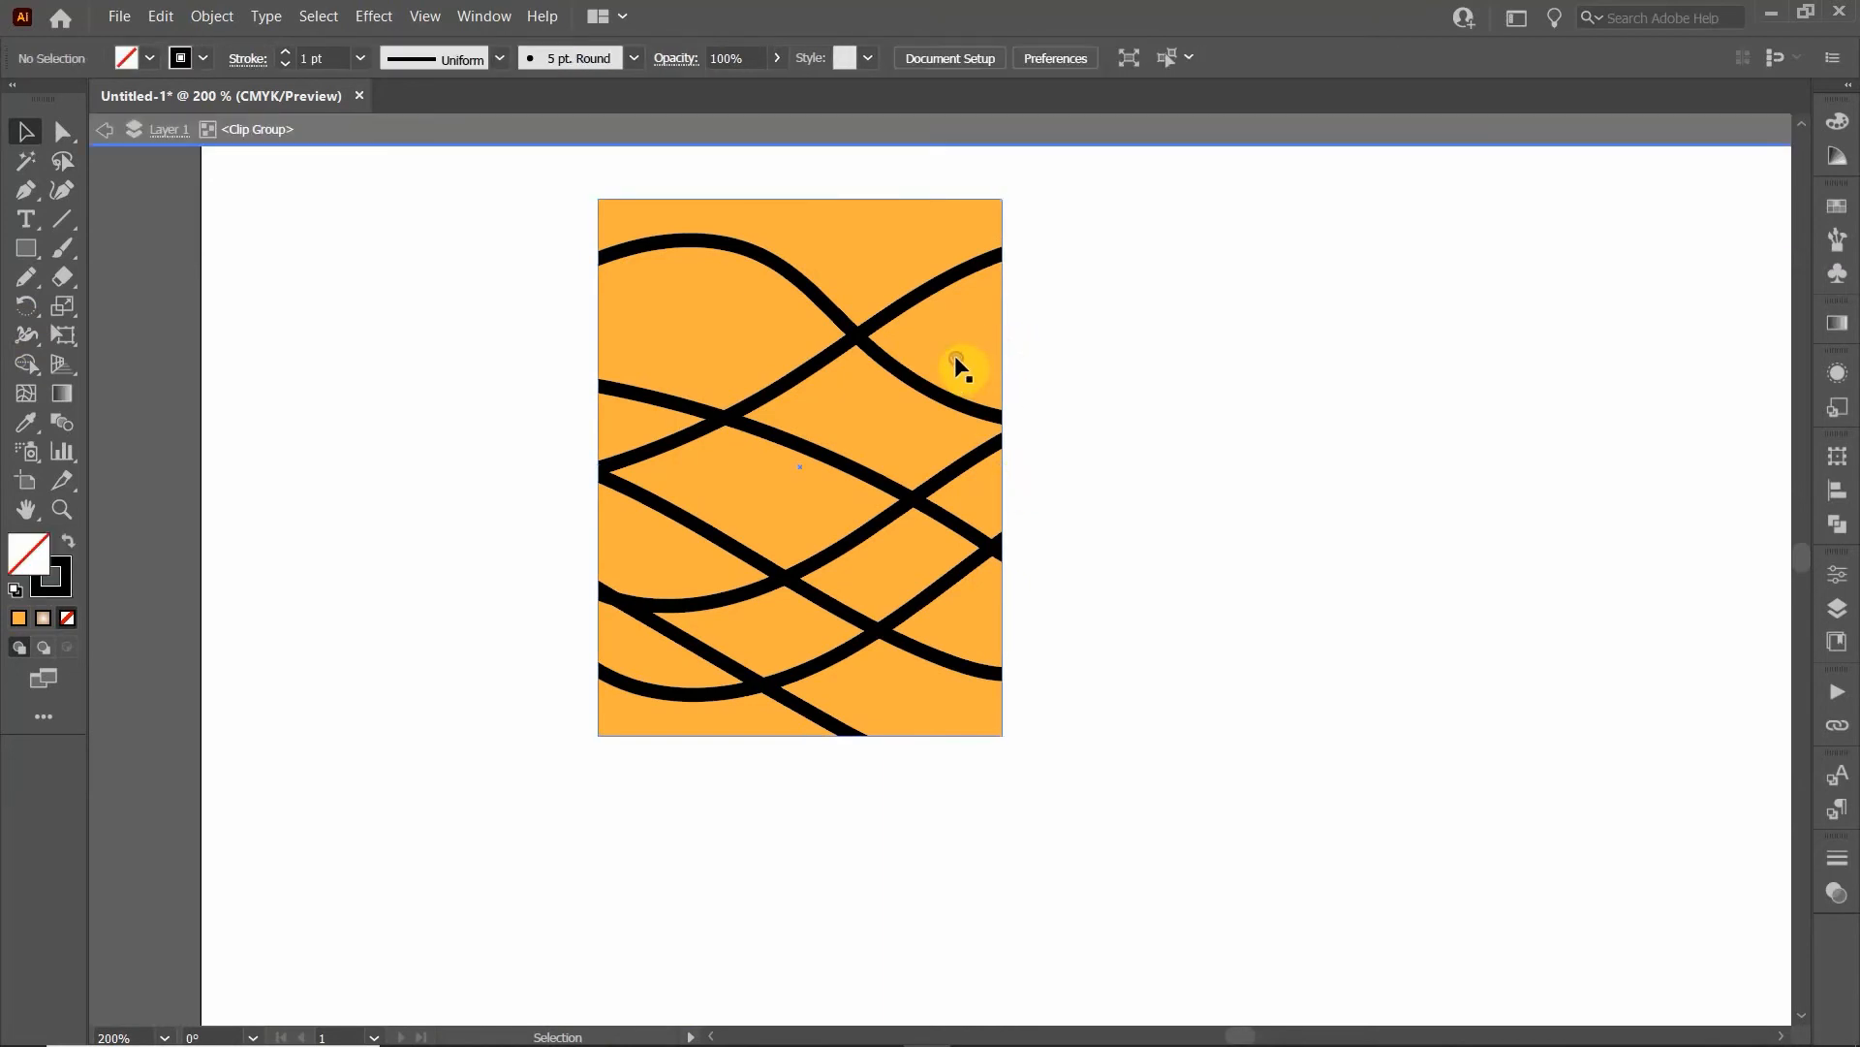
Step: Move the looping line slightly up and left, and pull its anchor point near the rectangle's centre up and left
left_click(882, 320)
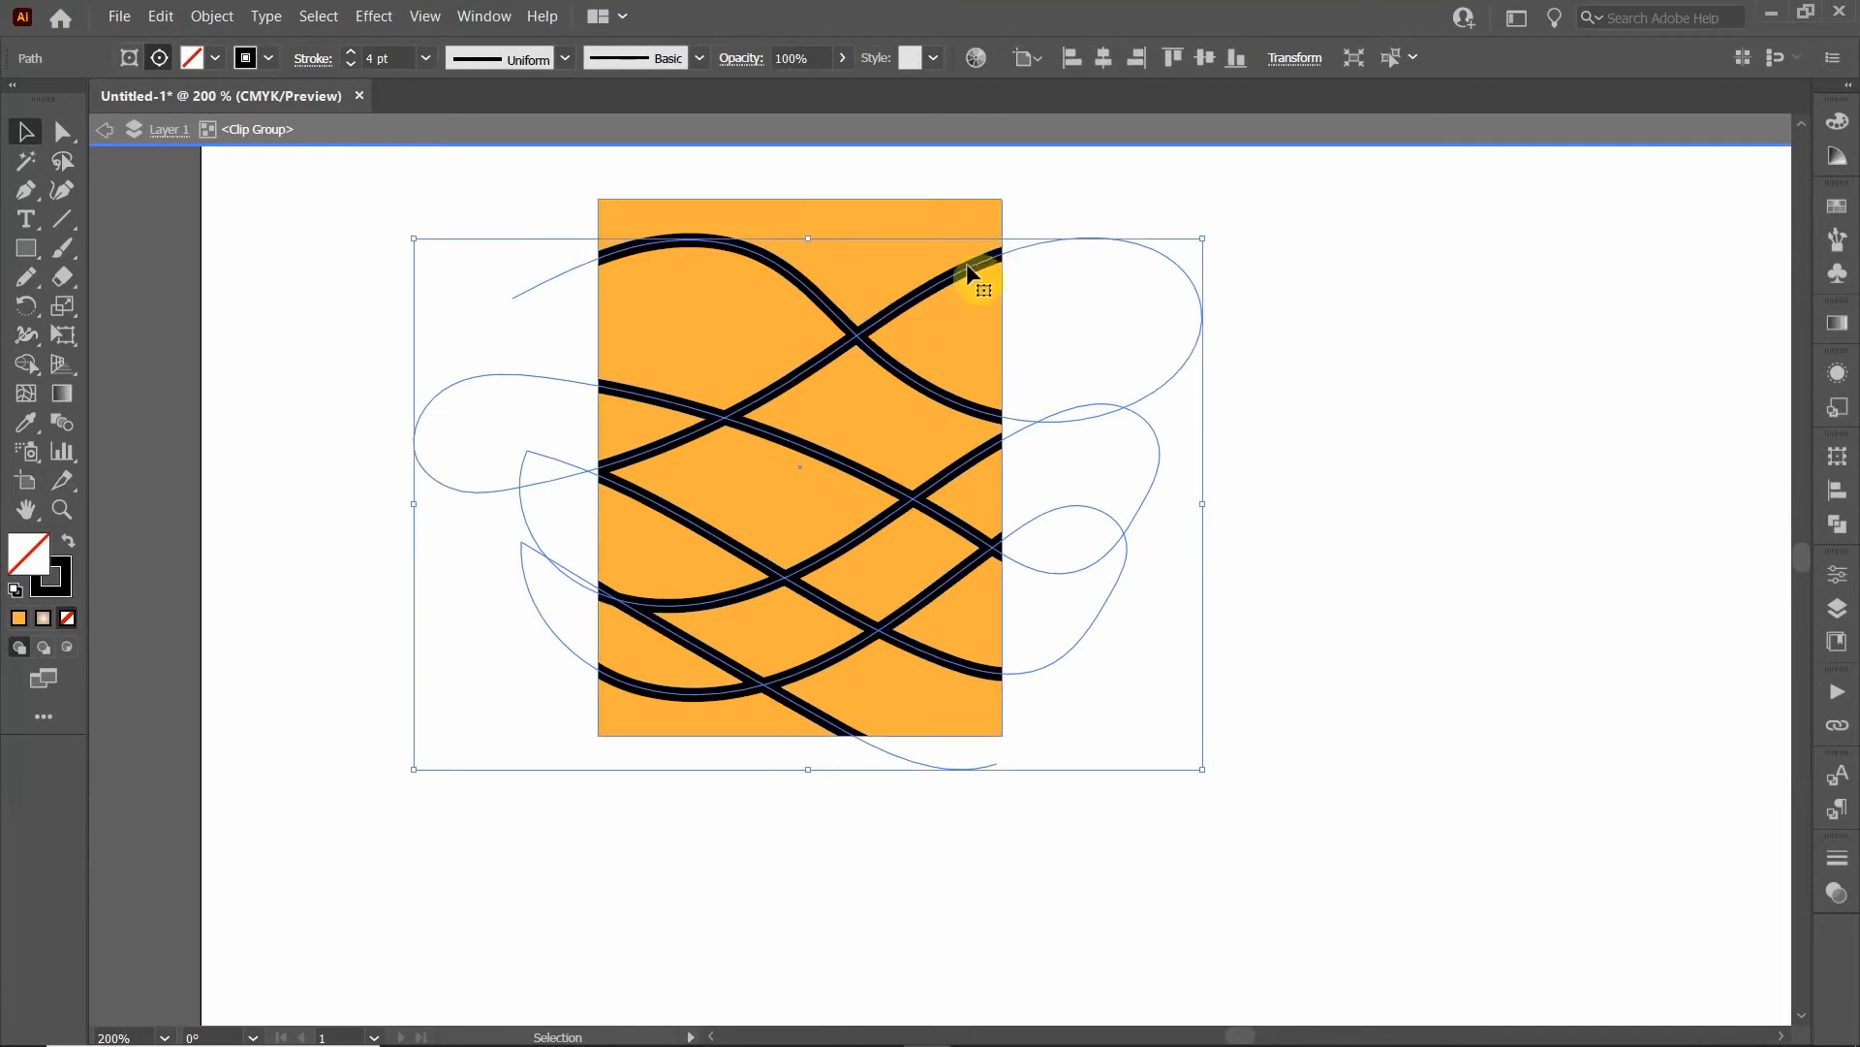
mouse_move(961, 267)
left_mouse_down()
mouse_move(909, 281)
mouse_move(945, 254)
left_mouse_up()
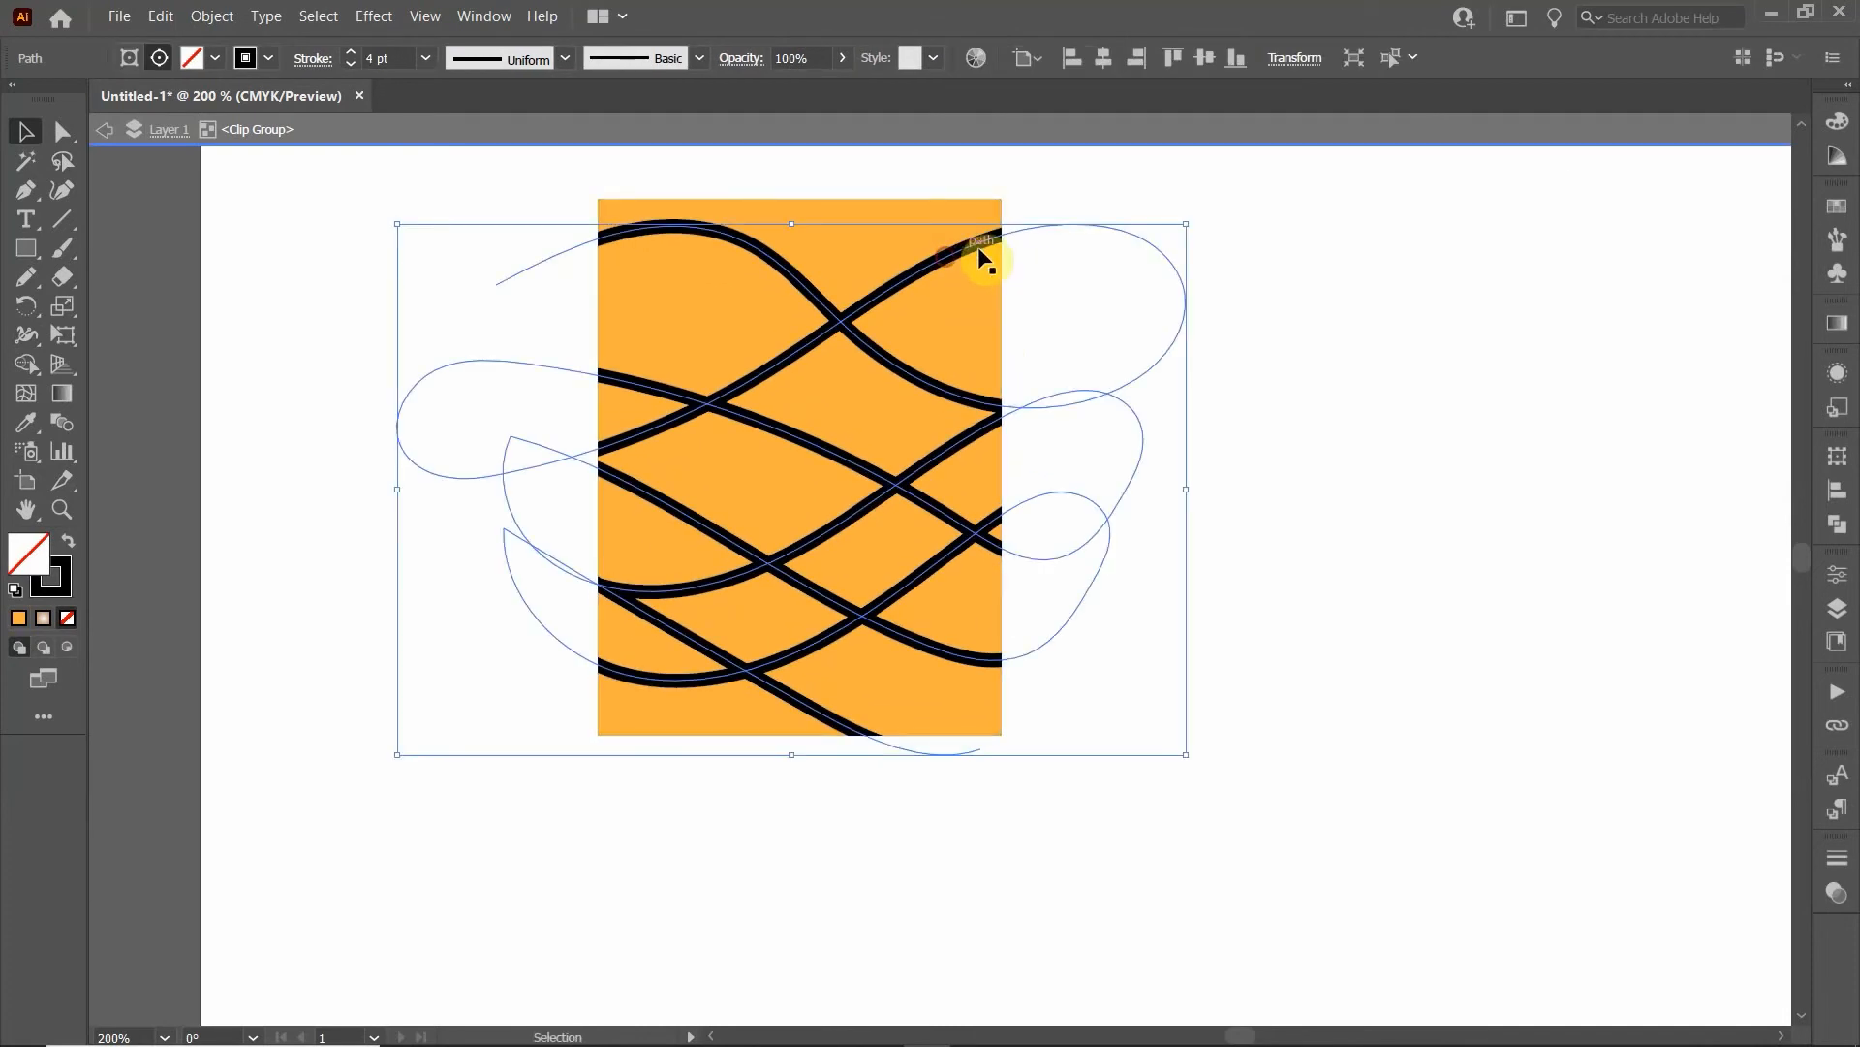
left_click(62, 131)
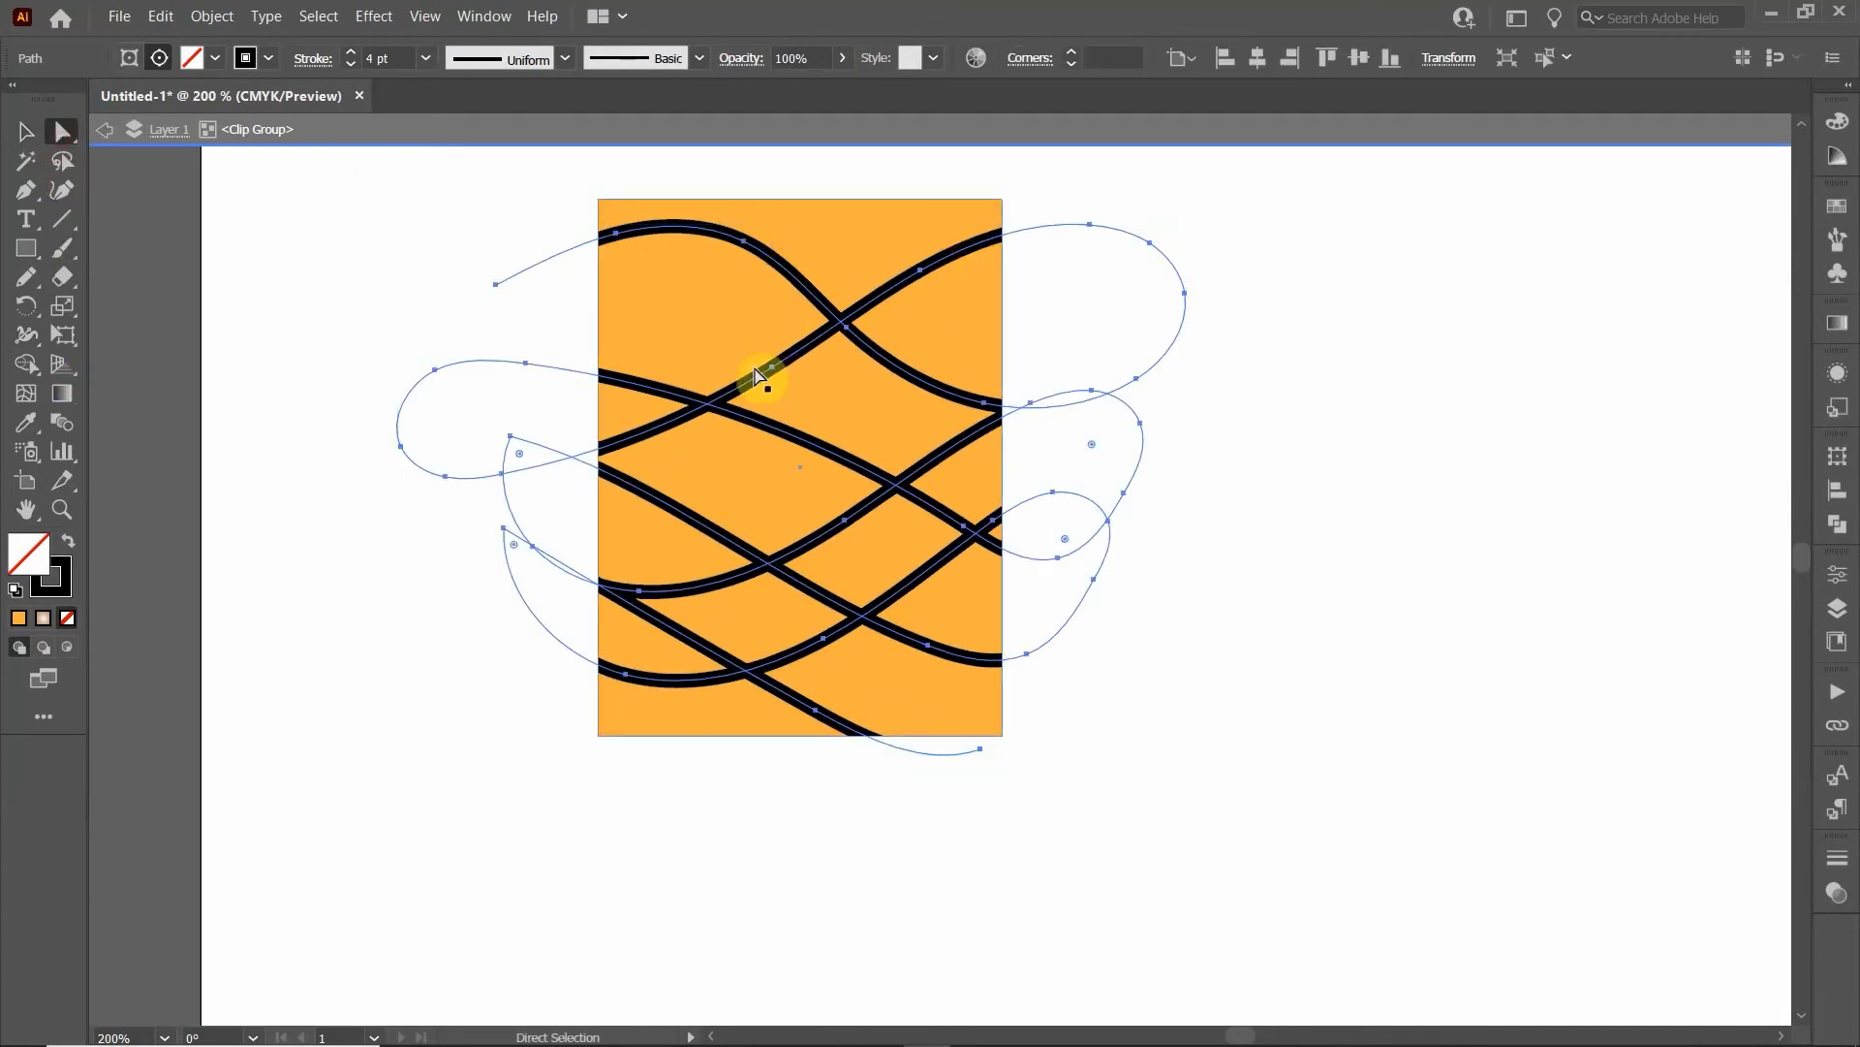
left_click_drag(772, 373, 728, 327)
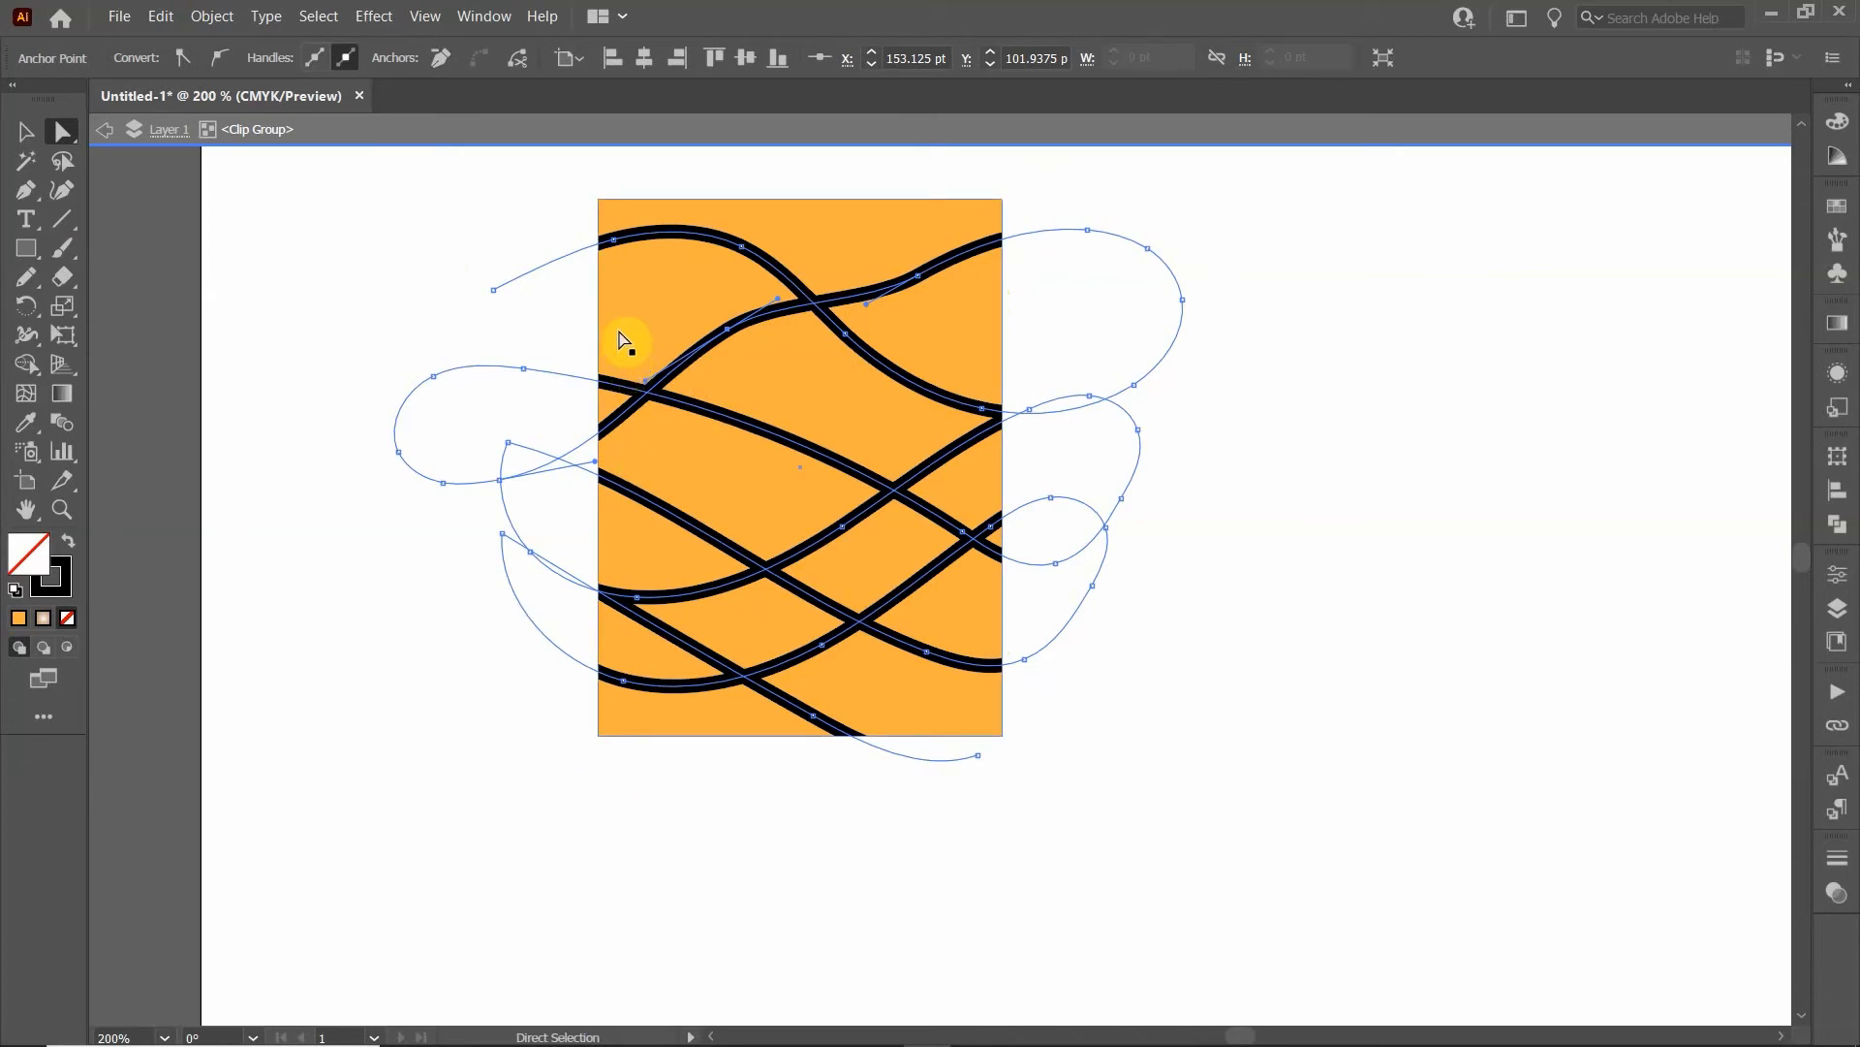
Step: Select the clipping rectangle, shift it down, and move it back to slightly above and left of its original position
left_click(26, 134)
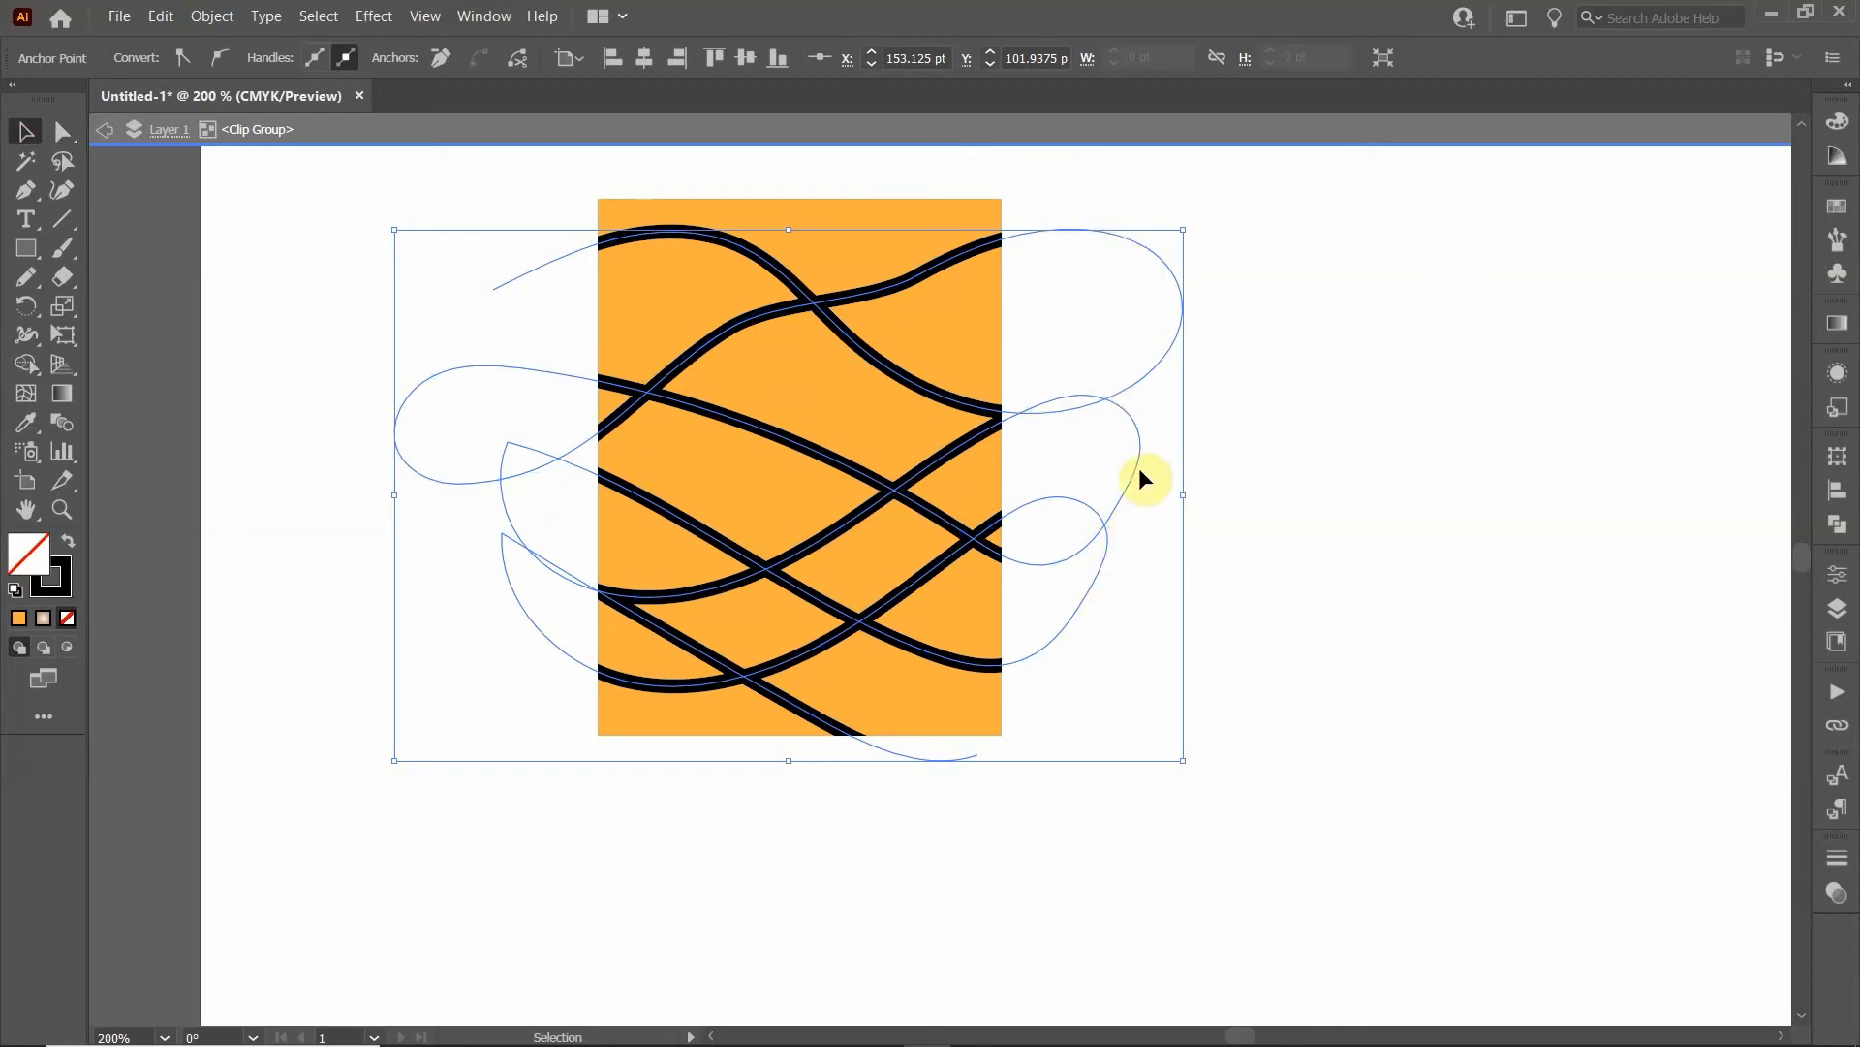
left_click(1003, 354)
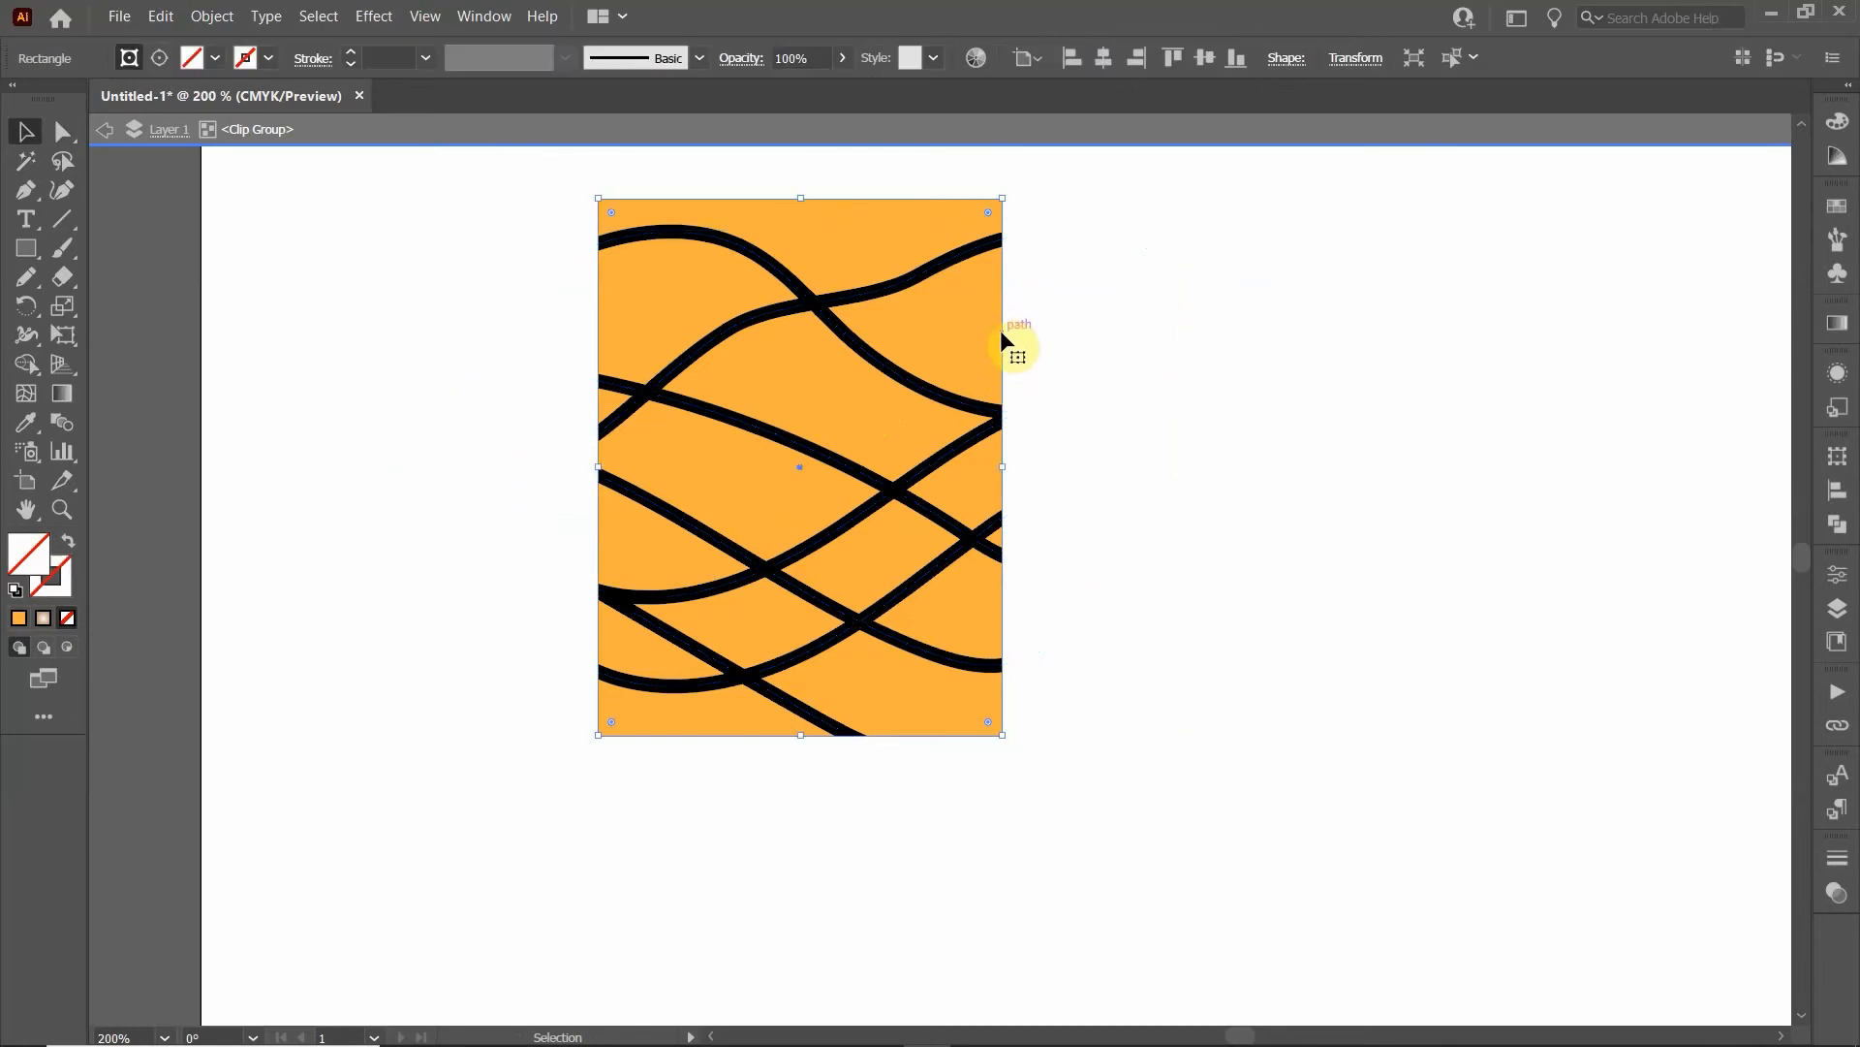
mouse_move(1000, 329)
left_mouse_down()
mouse_move(1009, 347)
mouse_move(995, 316)
mouse_move(1058, 324)
mouse_move(1030, 384)
mouse_move(914, 387)
mouse_move(921, 324)
mouse_move(1010, 327)
mouse_move(990, 360)
mouse_move(940, 358)
mouse_move(951, 307)
mouse_move(991, 322)
mouse_move(1001, 365)
mouse_move(951, 369)
mouse_move(989, 324)
mouse_move(1038, 382)
mouse_move(981, 412)
mouse_move(1008, 359)
mouse_move(1026, 403)
mouse_move(976, 391)
mouse_move(1029, 364)
mouse_move(1002, 359)
left_mouse_up()
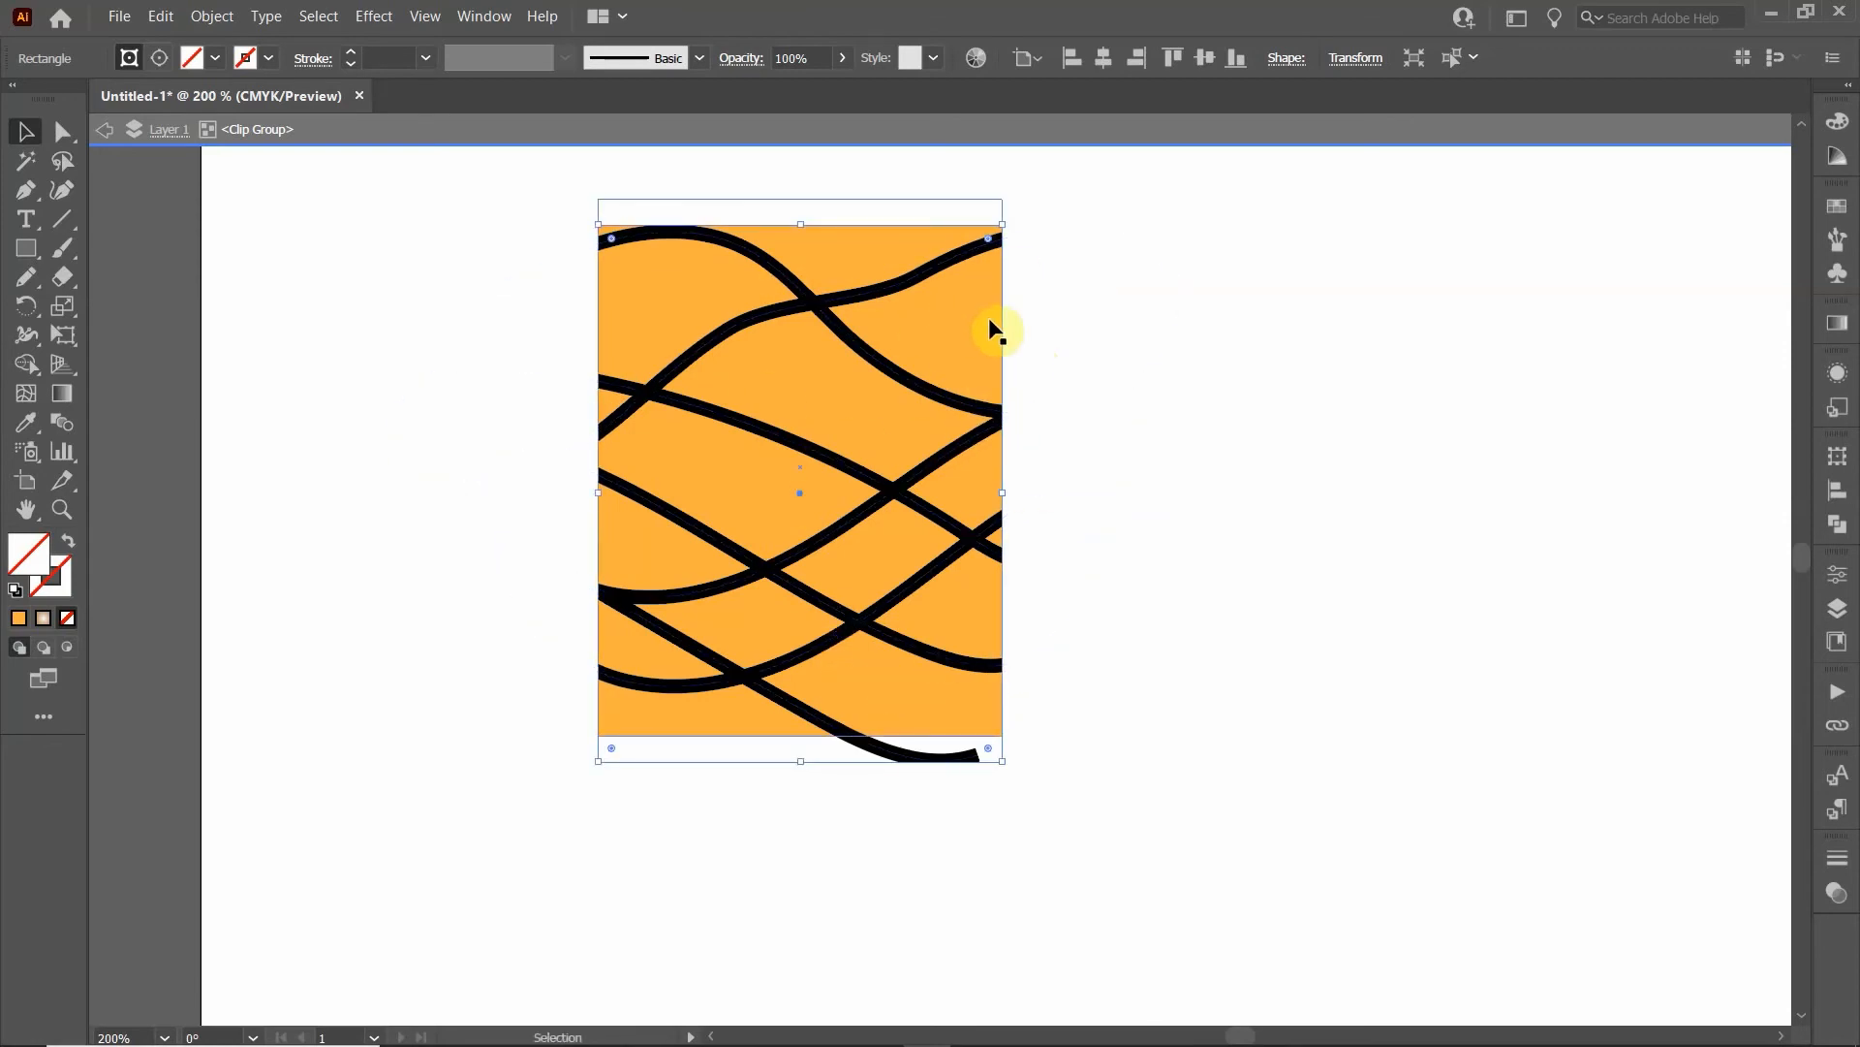
left_click_drag(998, 324, 1000, 291)
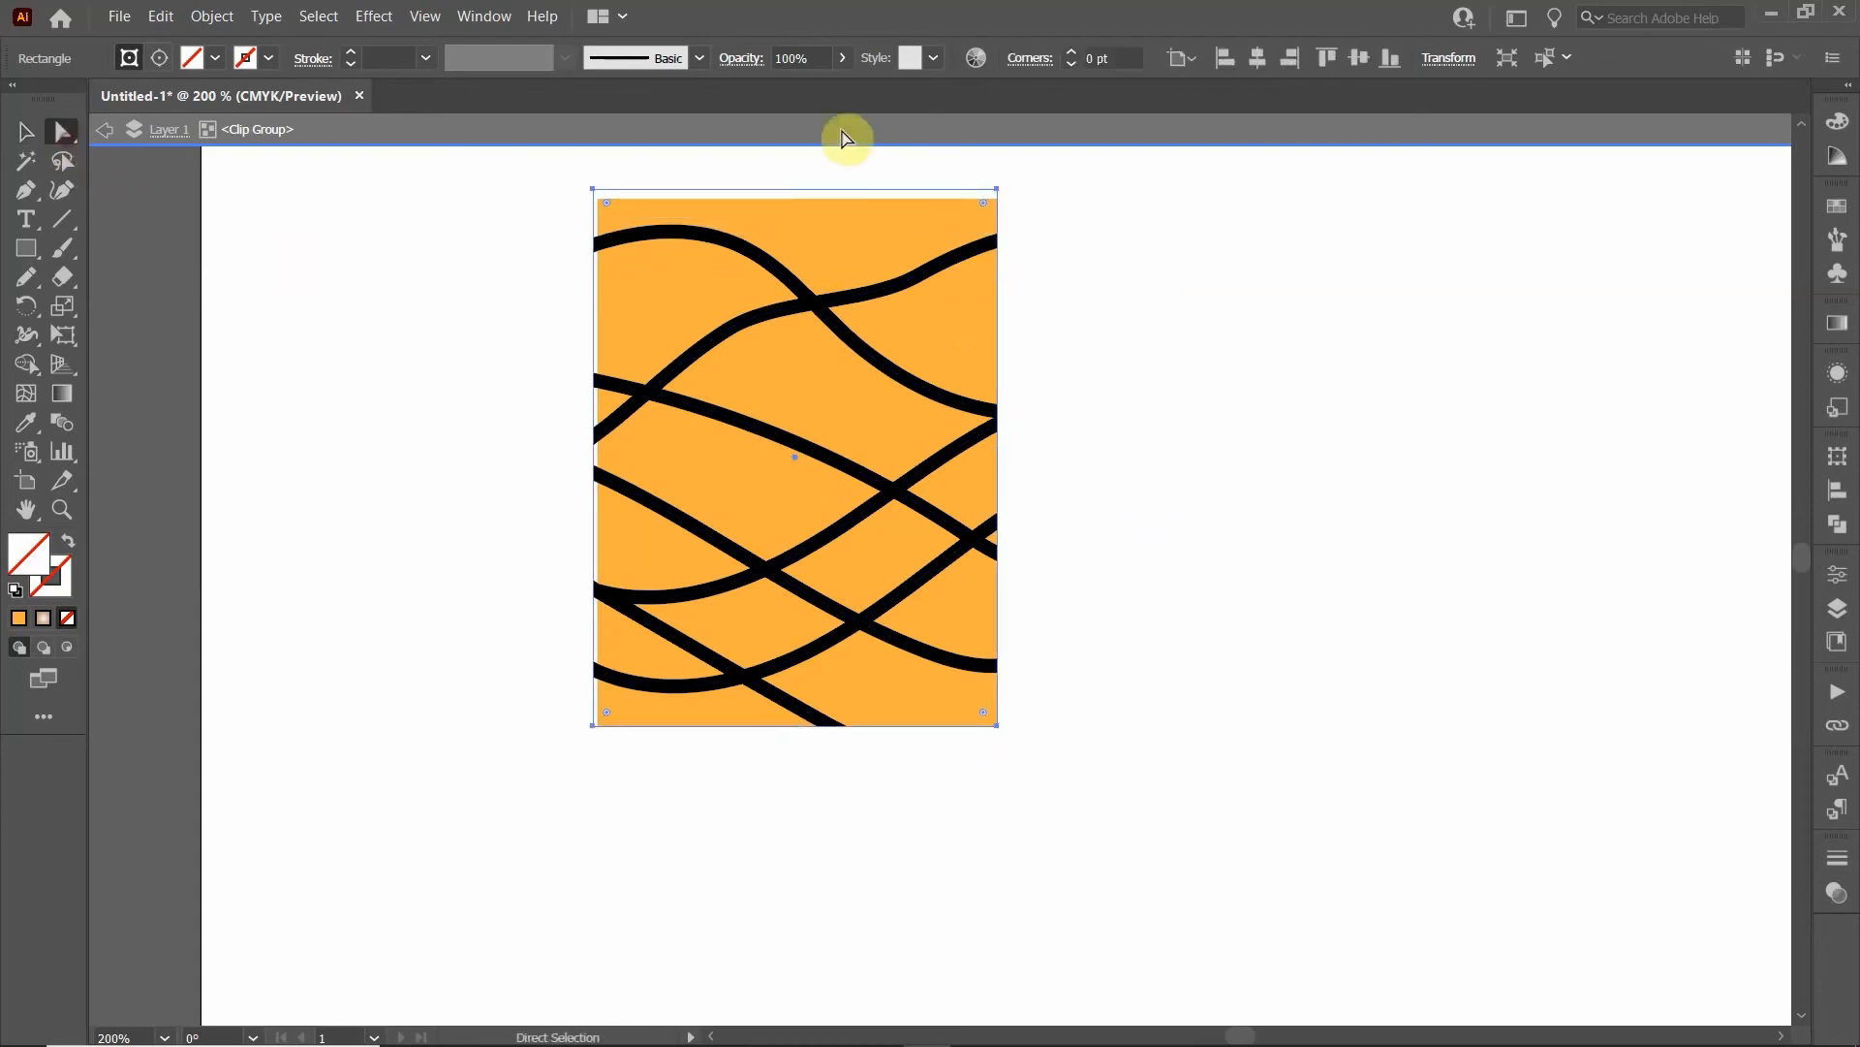
Step: Reshape the clipping rectangle into an irregular quadrilateral by moving its corner anchors with the Direct Selection tool, and deselect it
left_click(63, 130)
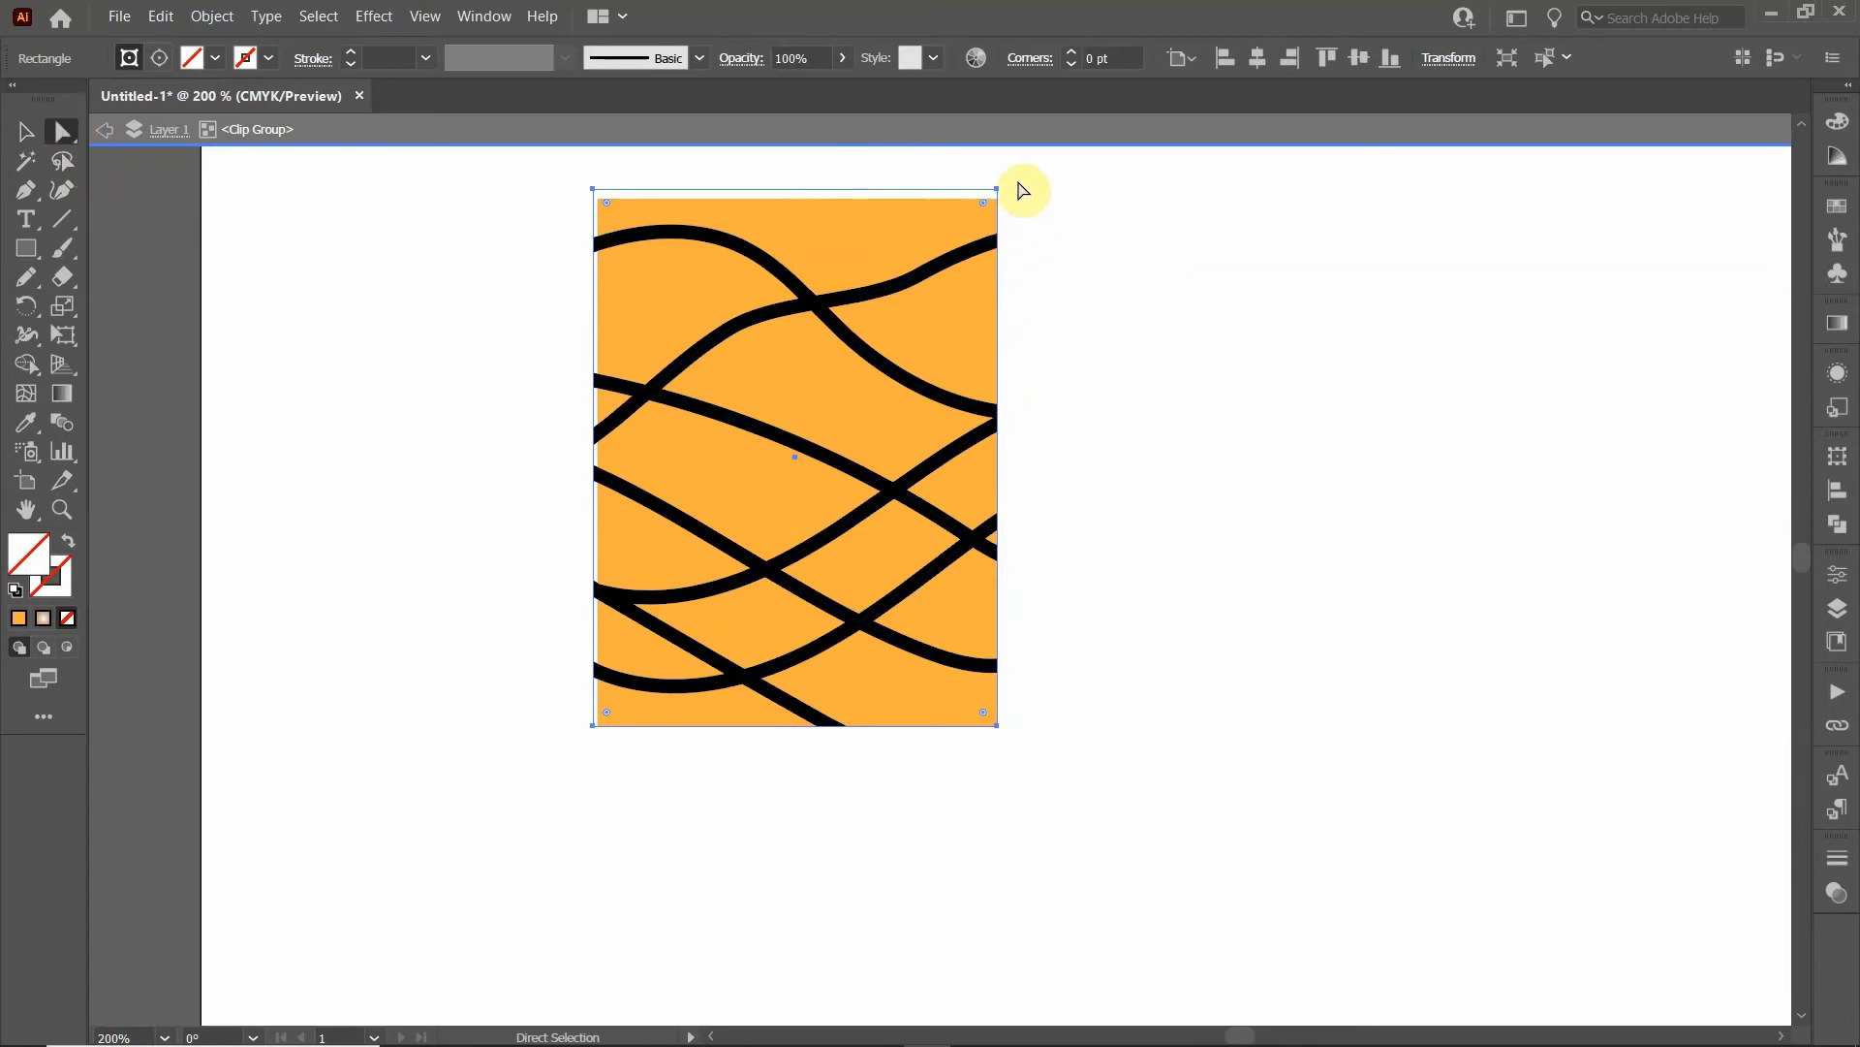
left_click_drag(996, 184, 907, 328)
left_click_drag(593, 190, 703, 287)
left_click(585, 730)
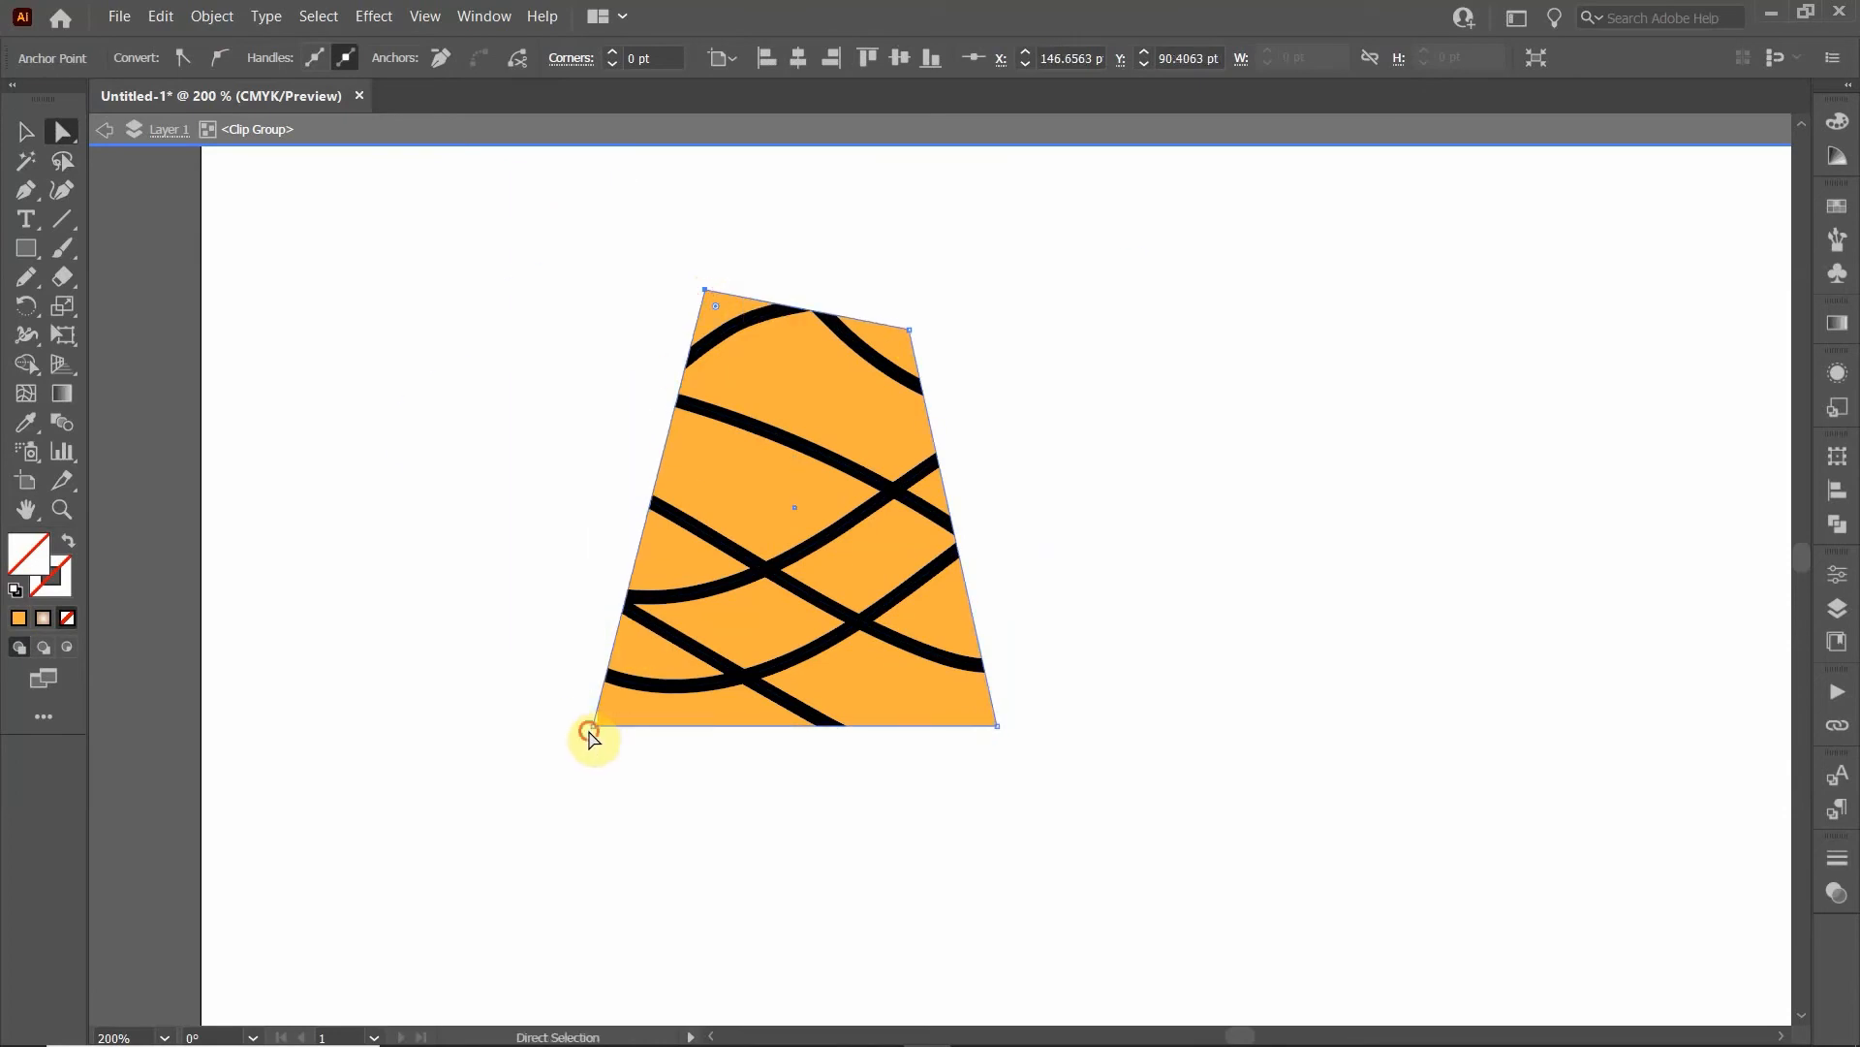
left_click_drag(595, 726, 664, 617)
left_click_drag(1002, 717, 997, 623)
left_click(837, 884)
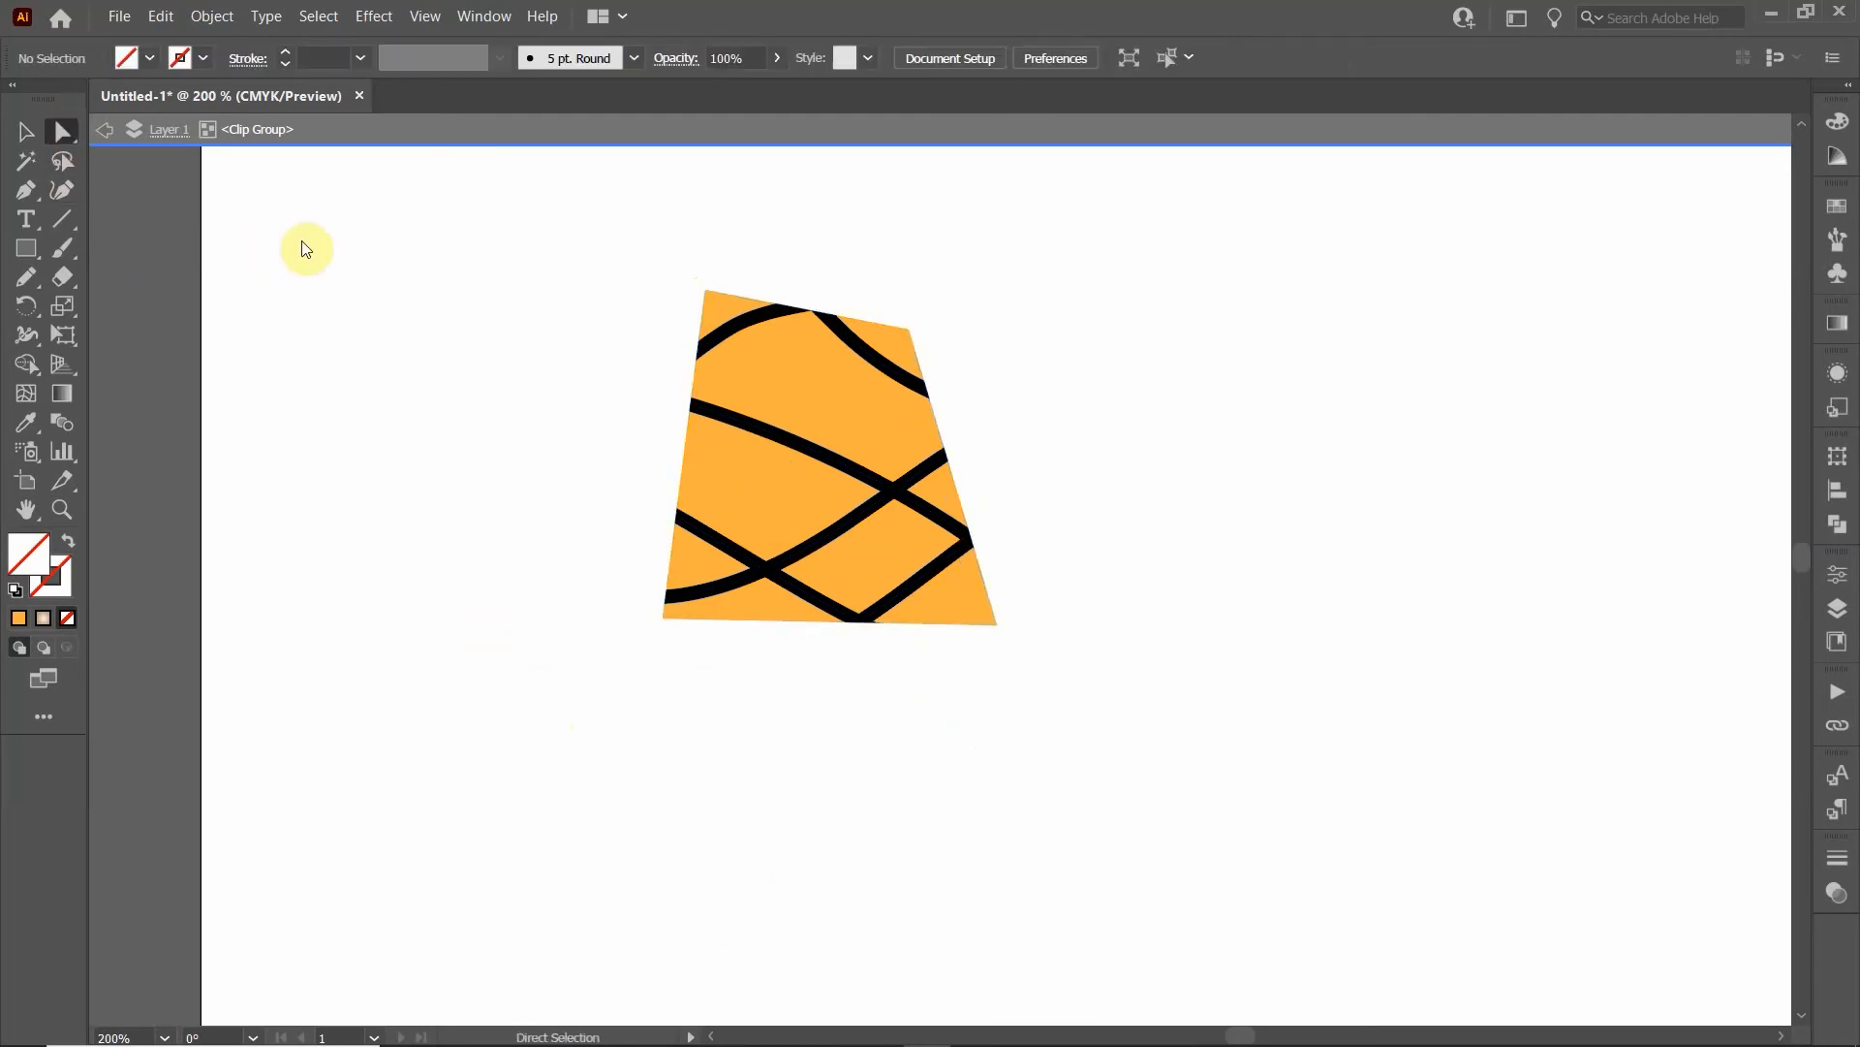
Step: Move the clipping shape's upper-left anchor out above its lower-left corner, and exit isolation mode
left_click(706, 291)
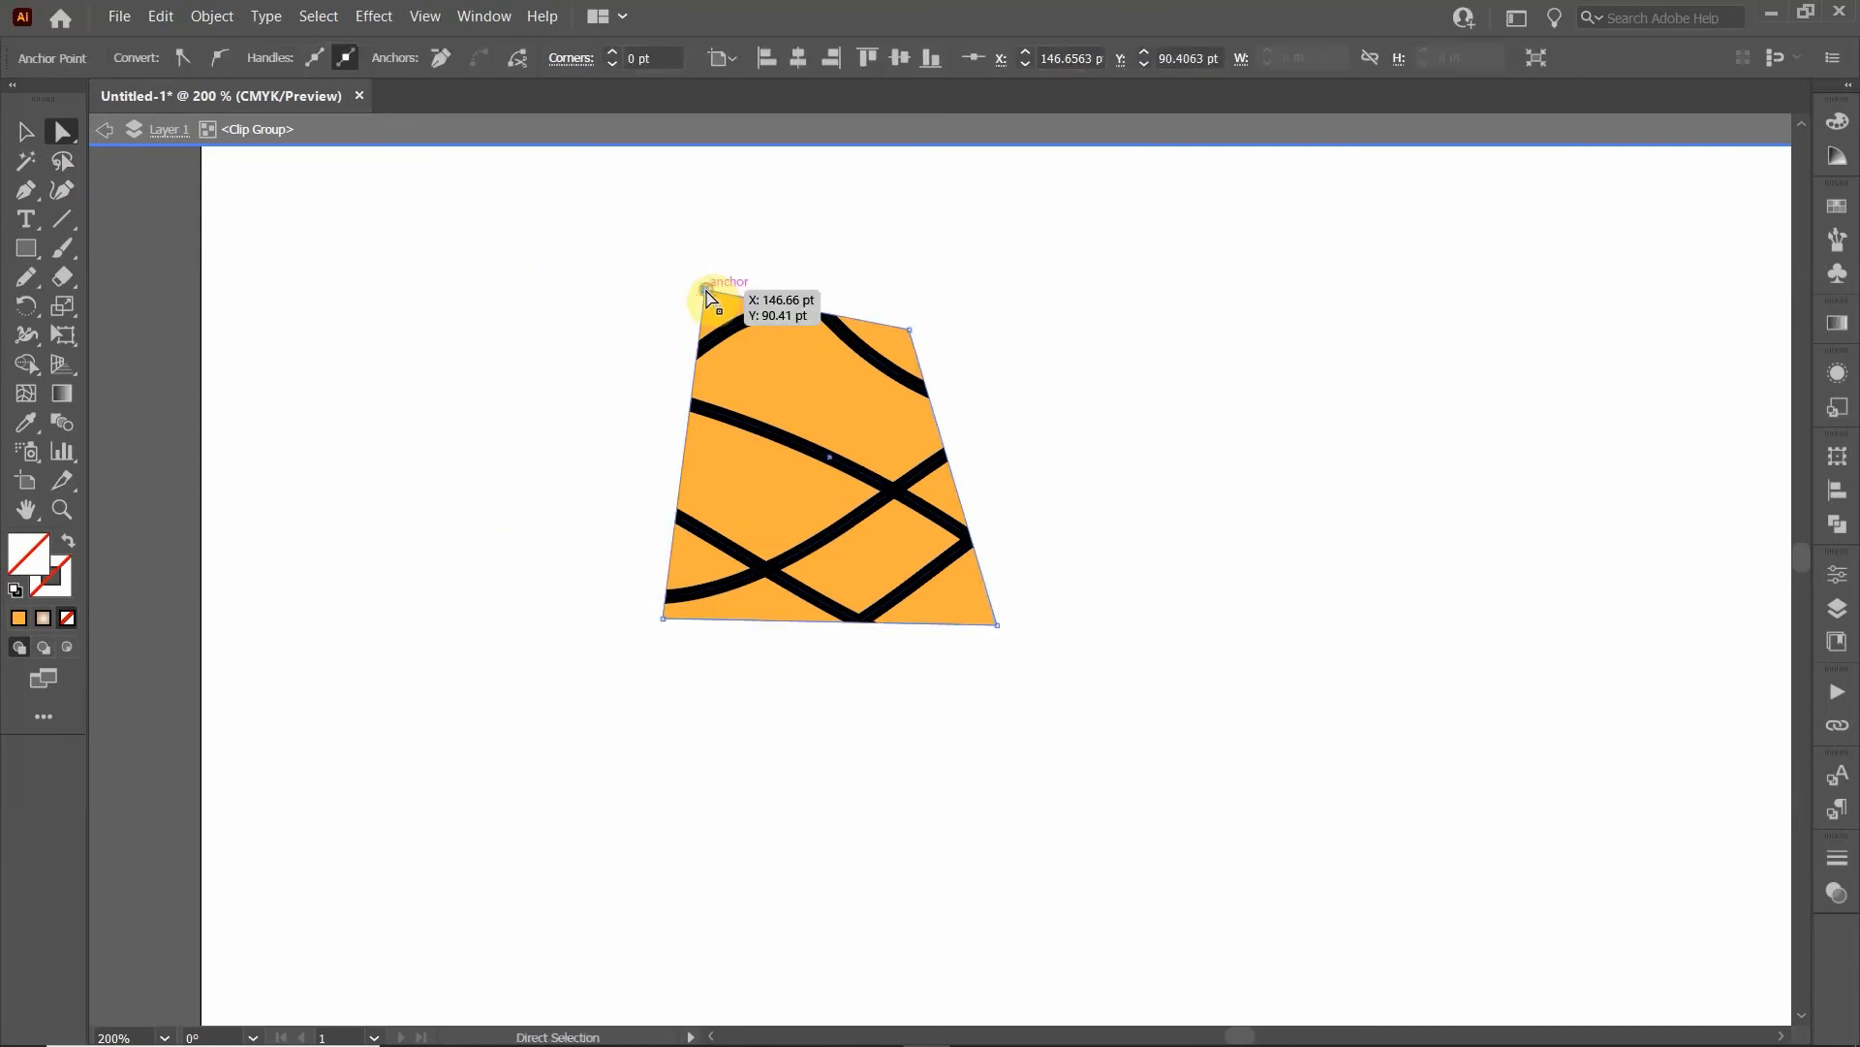
left_click_drag(706, 290, 663, 318)
left_click(25, 131)
double_click(267, 288)
Step: Move the clipping shape's upper-left anchor slightly inward and down without isolating the clip group, and deselect it
left_click(61, 130)
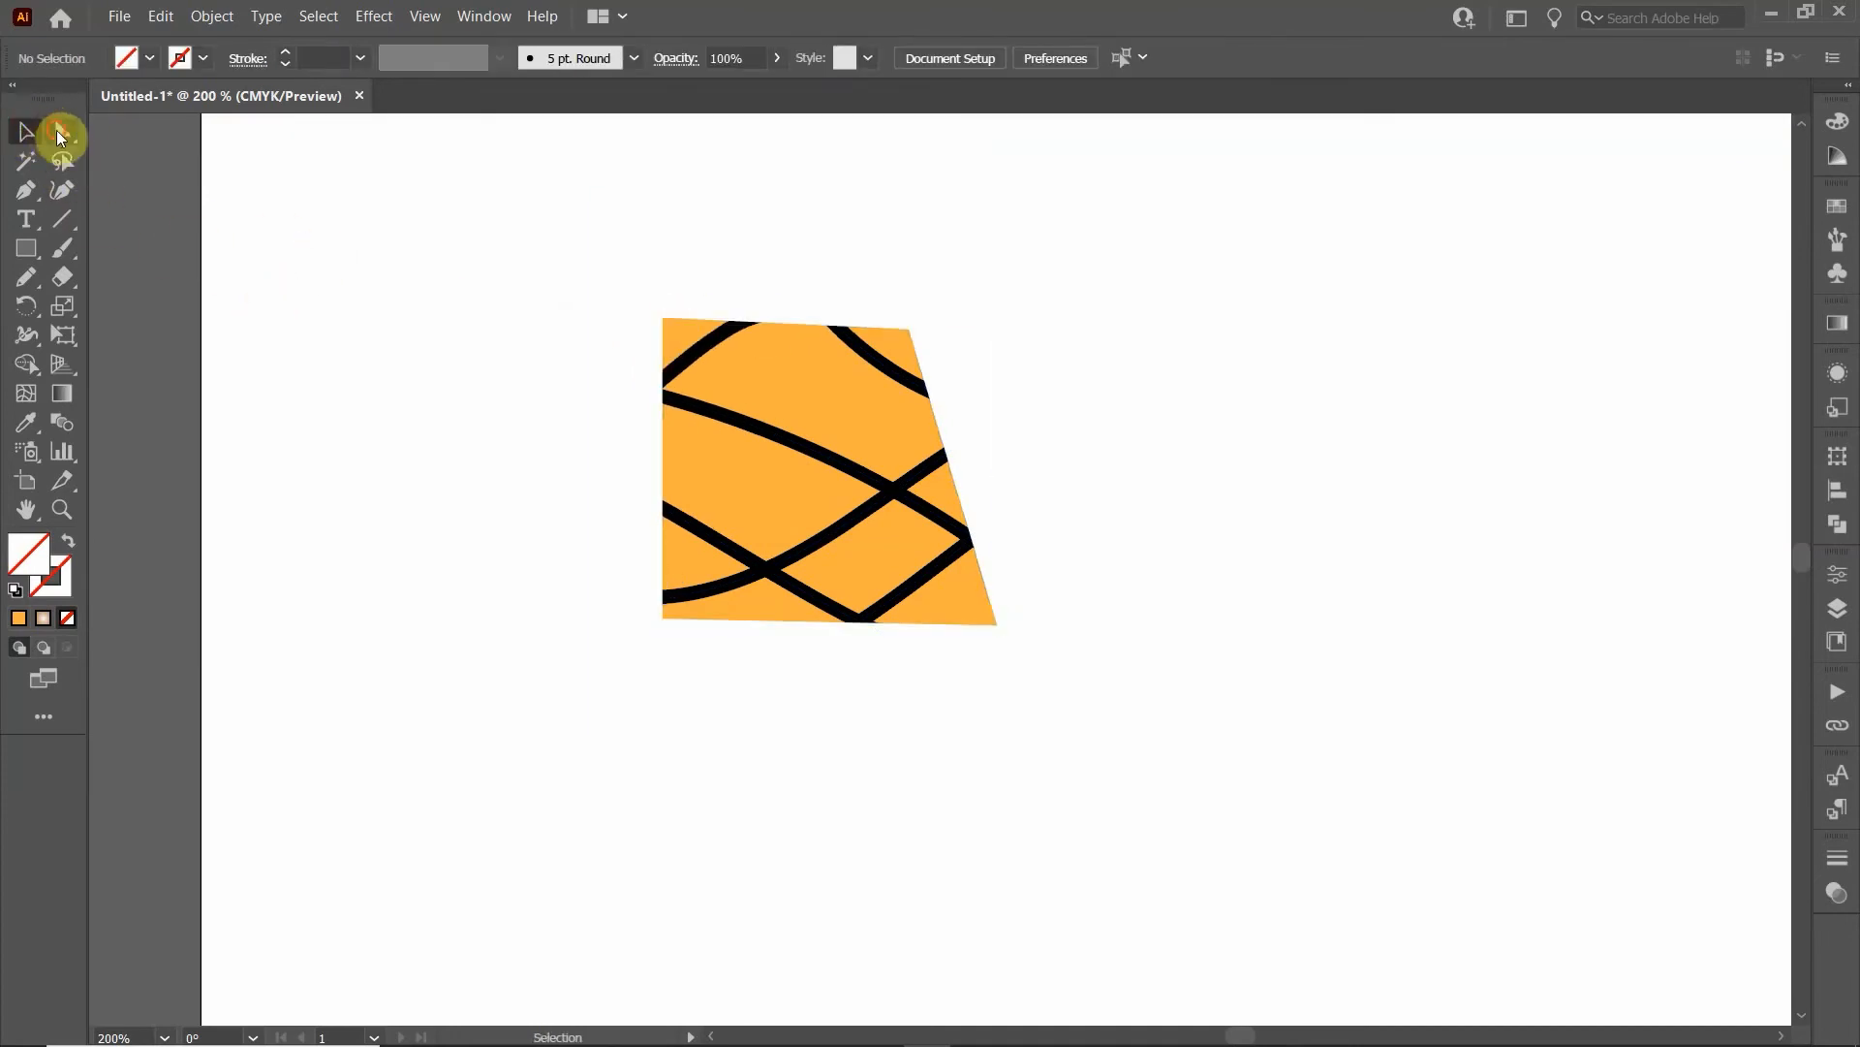
left_click(683, 319)
mouse_move(664, 318)
left_mouse_down()
mouse_move(614, 301)
mouse_move(598, 374)
mouse_move(796, 347)
mouse_move(647, 371)
mouse_move(676, 339)
left_mouse_up()
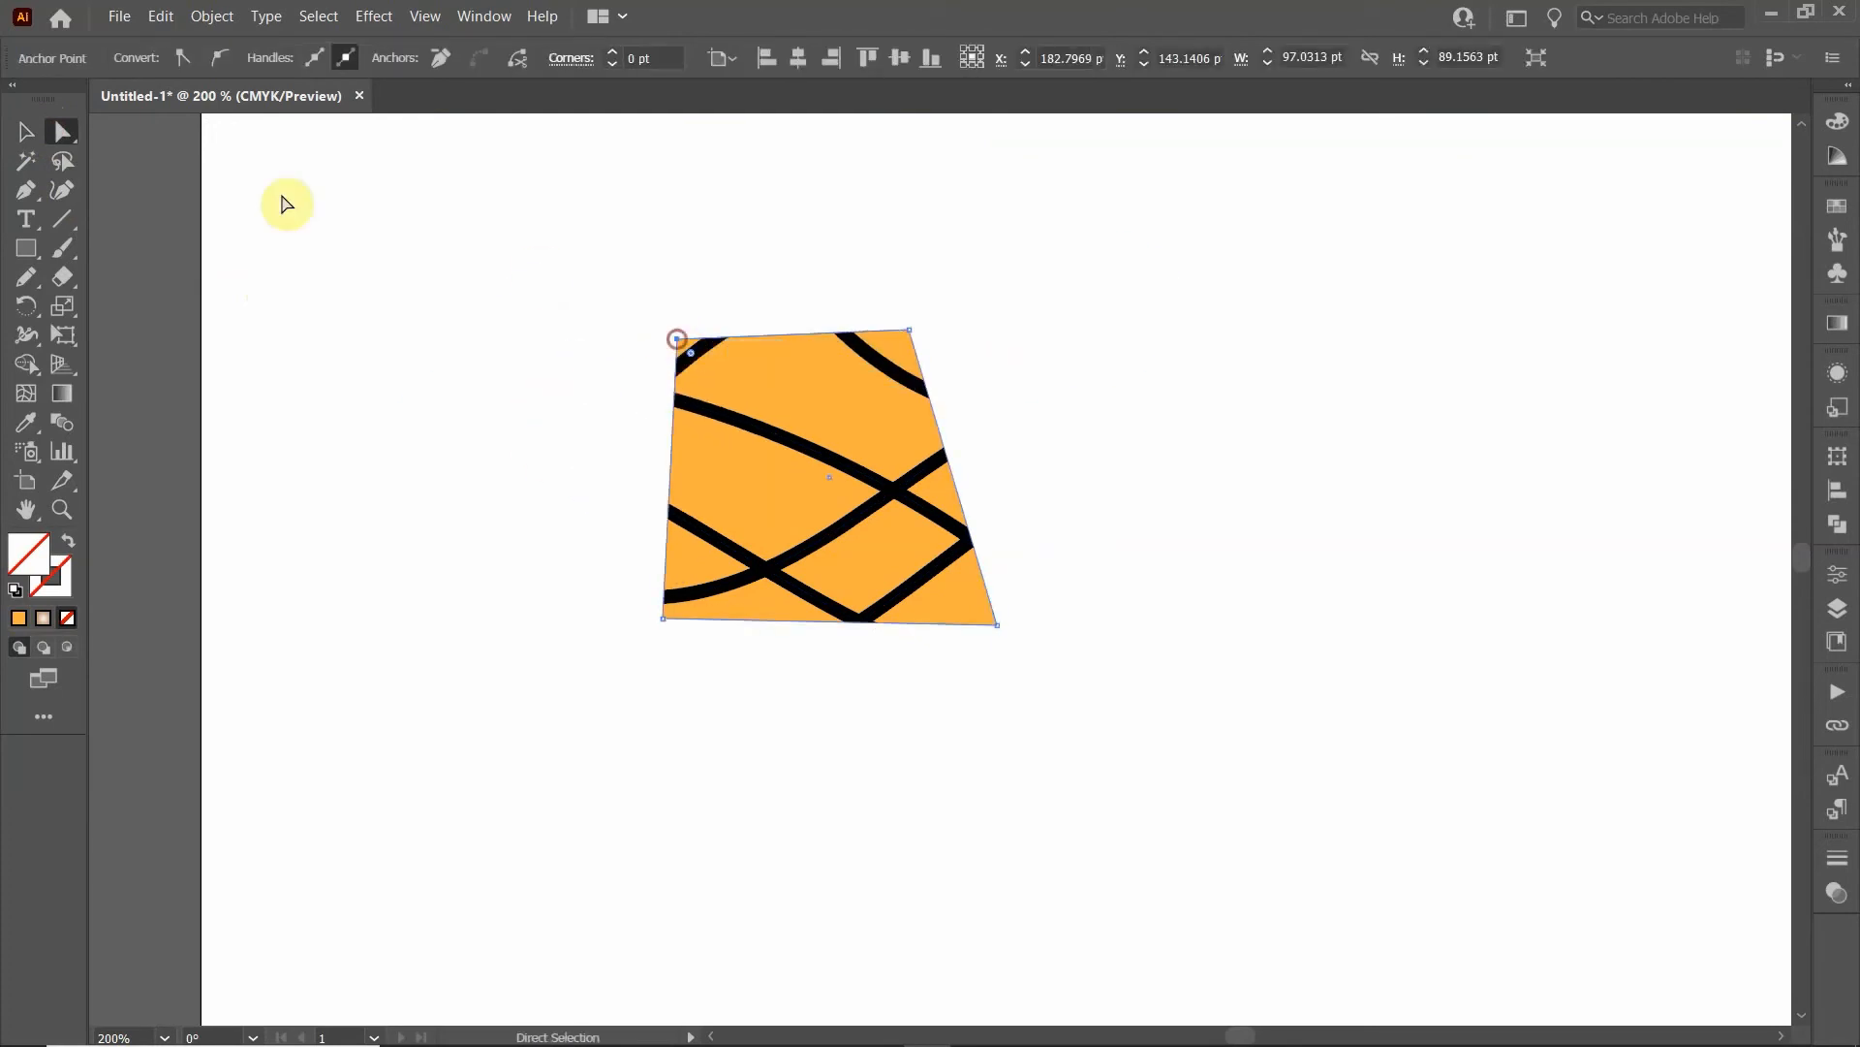
left_click(26, 130)
left_click(460, 304)
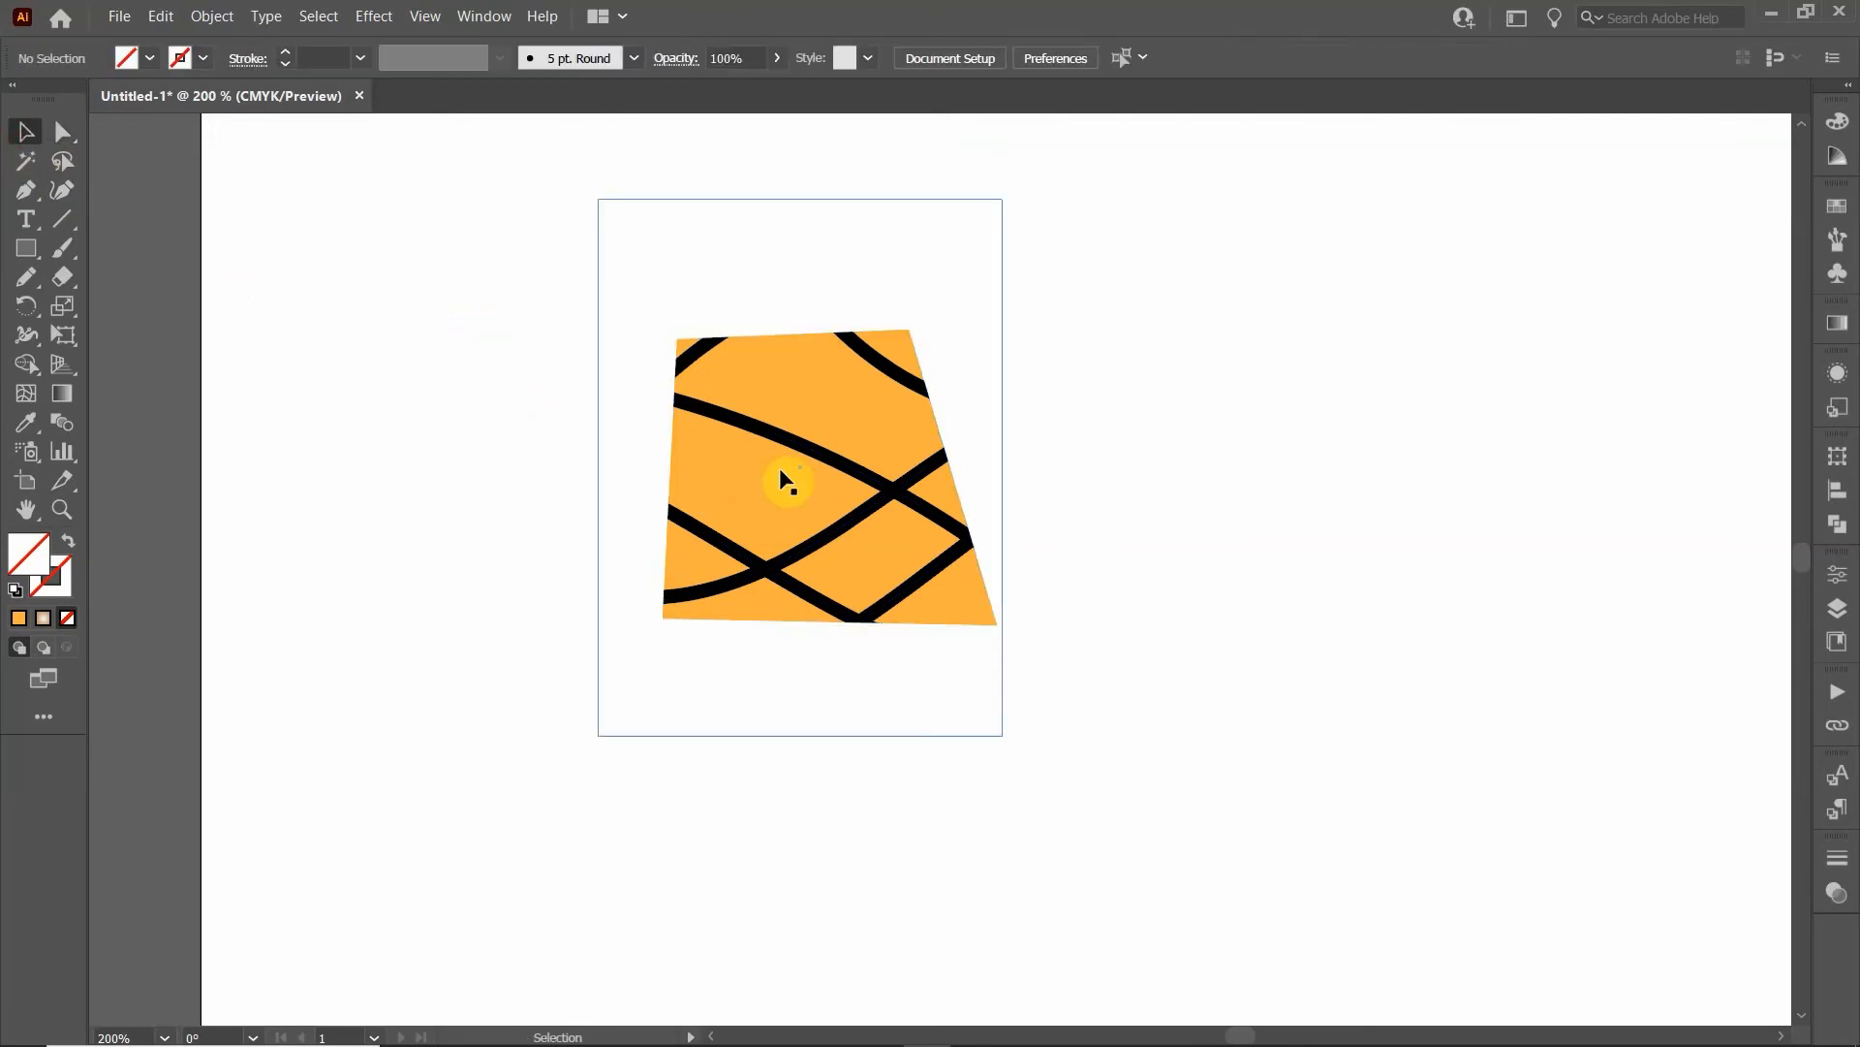
Step: Examine the clip group as a whole and the anchor points of its clipping shape, and deselect it
scroll(1035, 480, "down", 2)
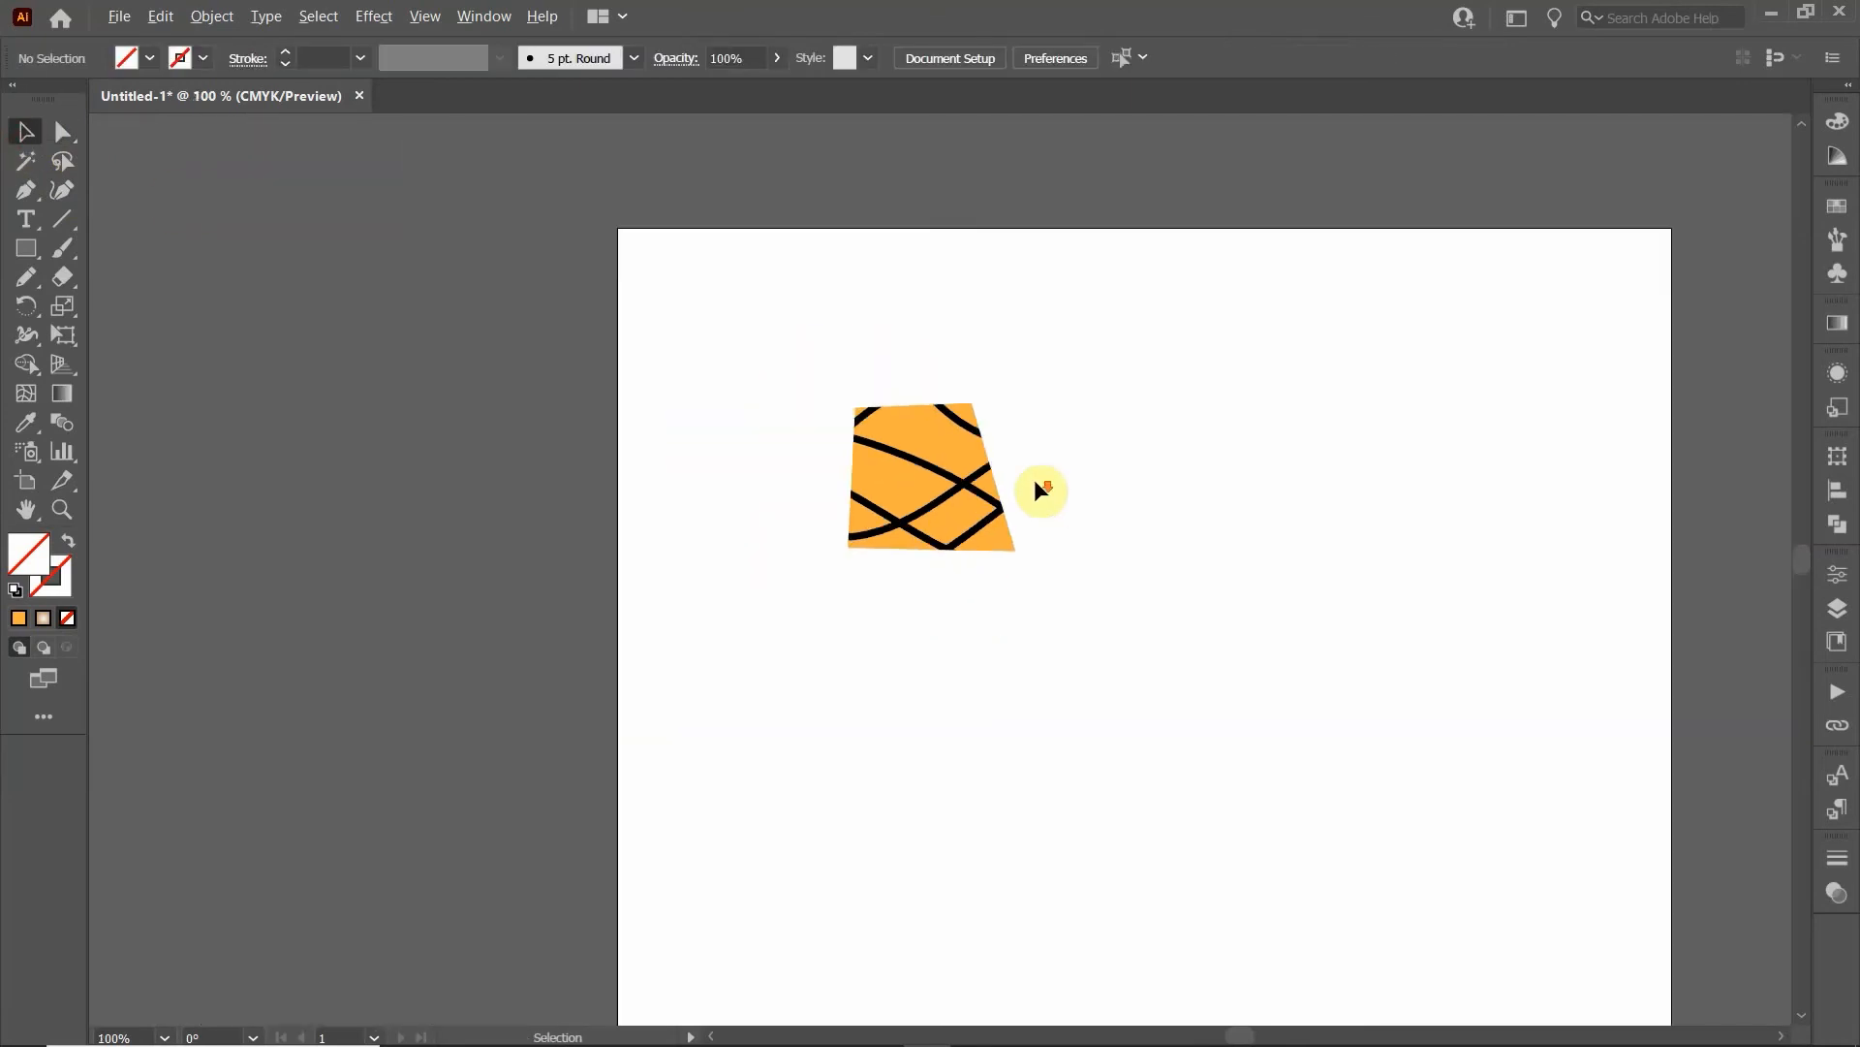
left_click(886, 448)
scroll(1095, 492, "right", 3)
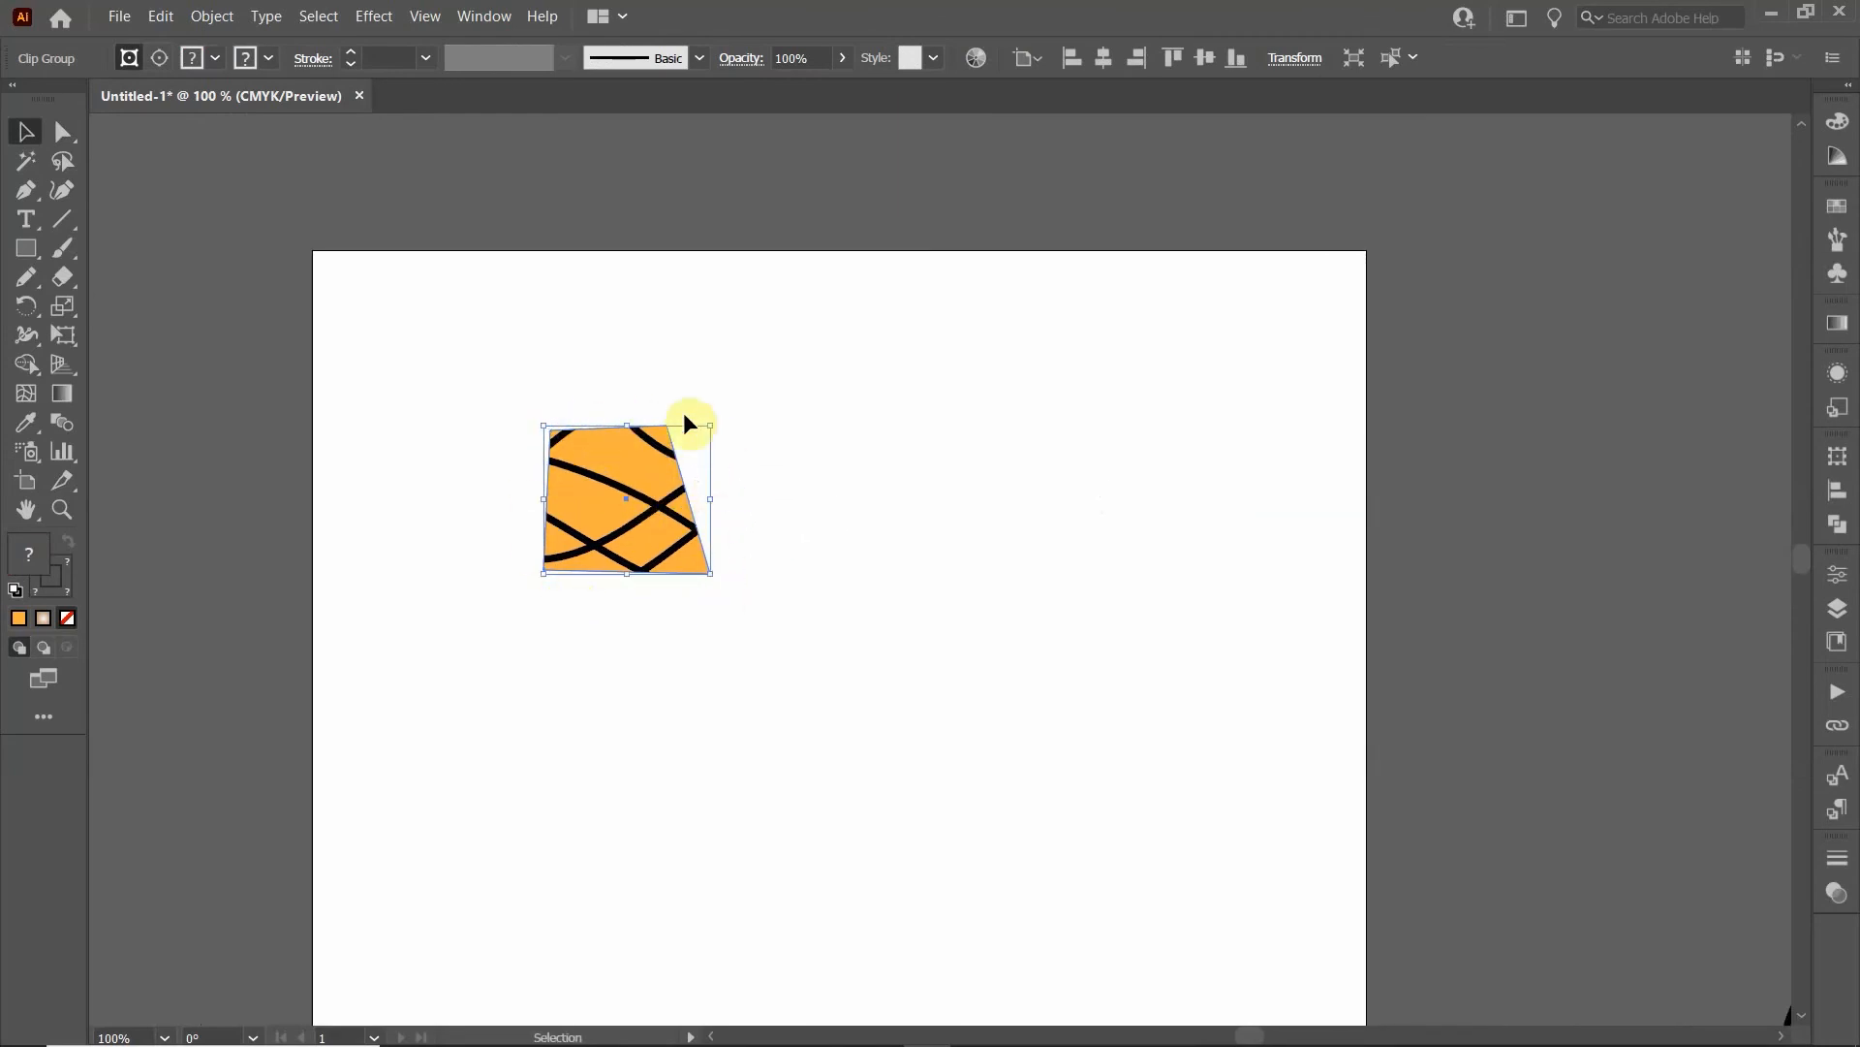
scroll(610, 539, "up", 3)
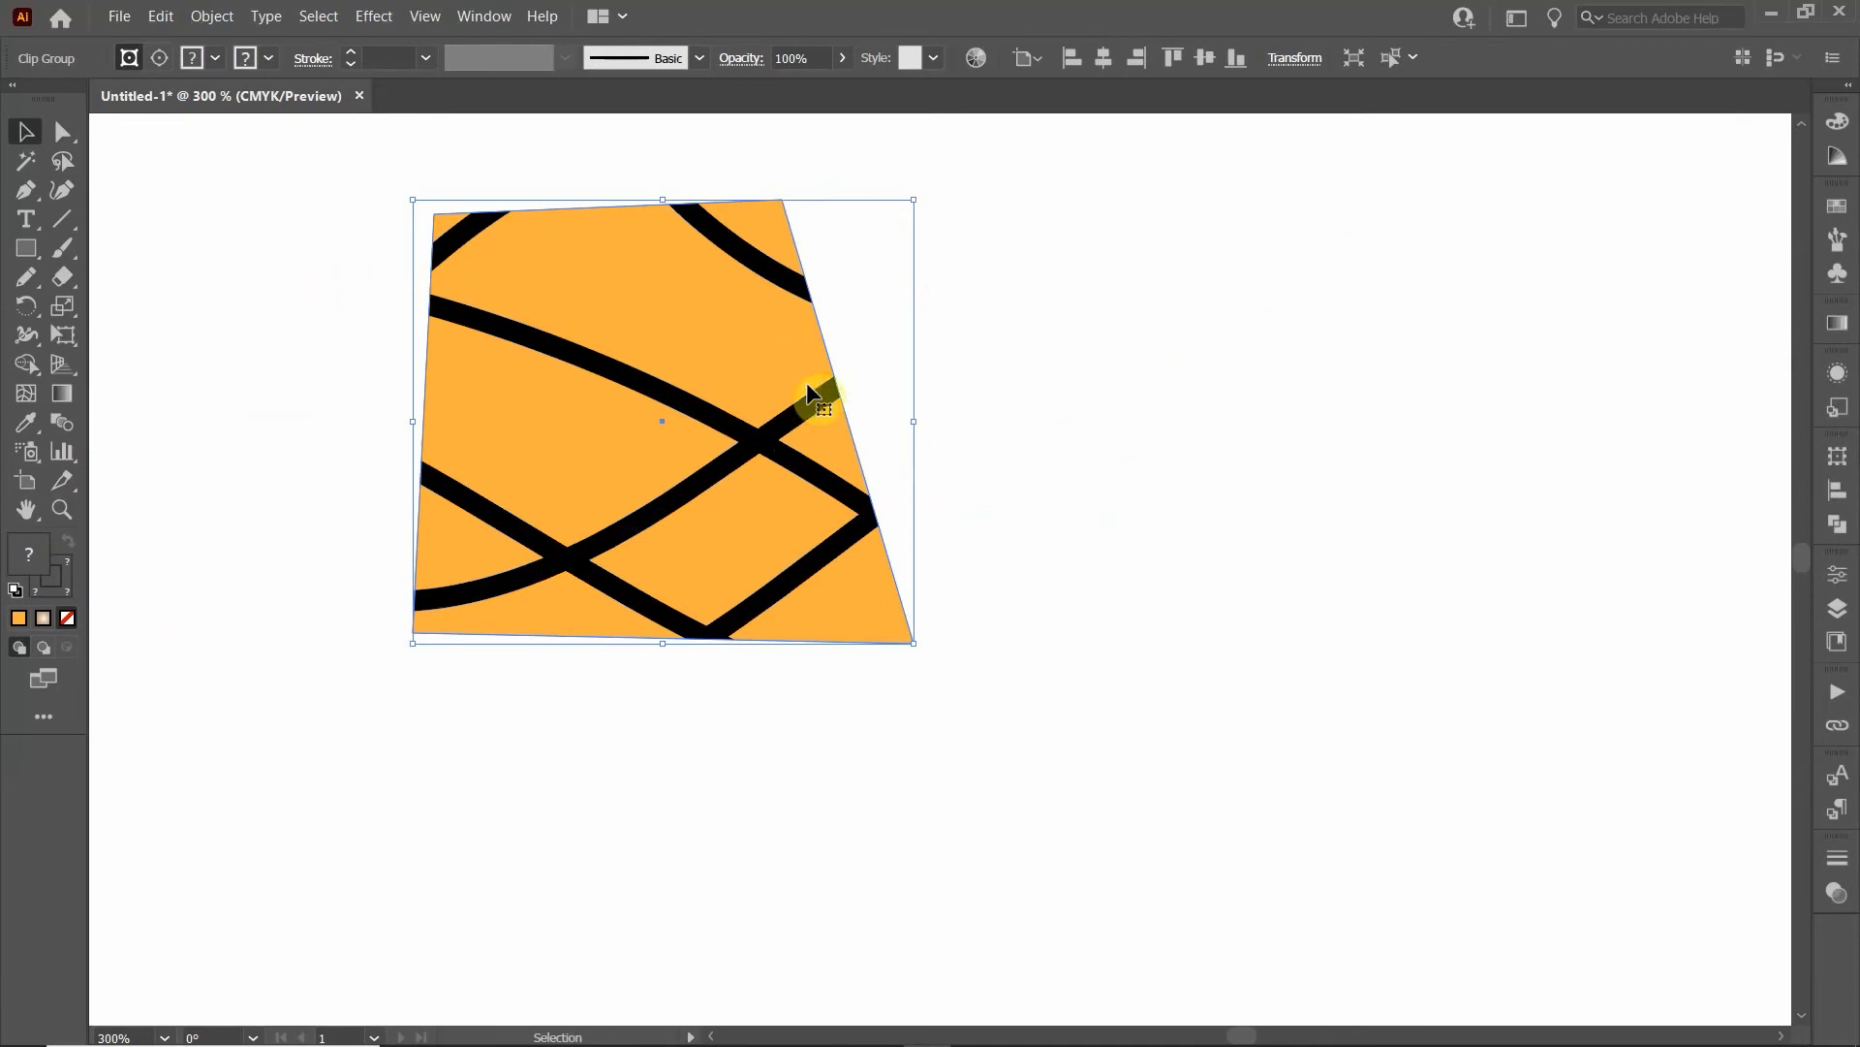
left_click(62, 132)
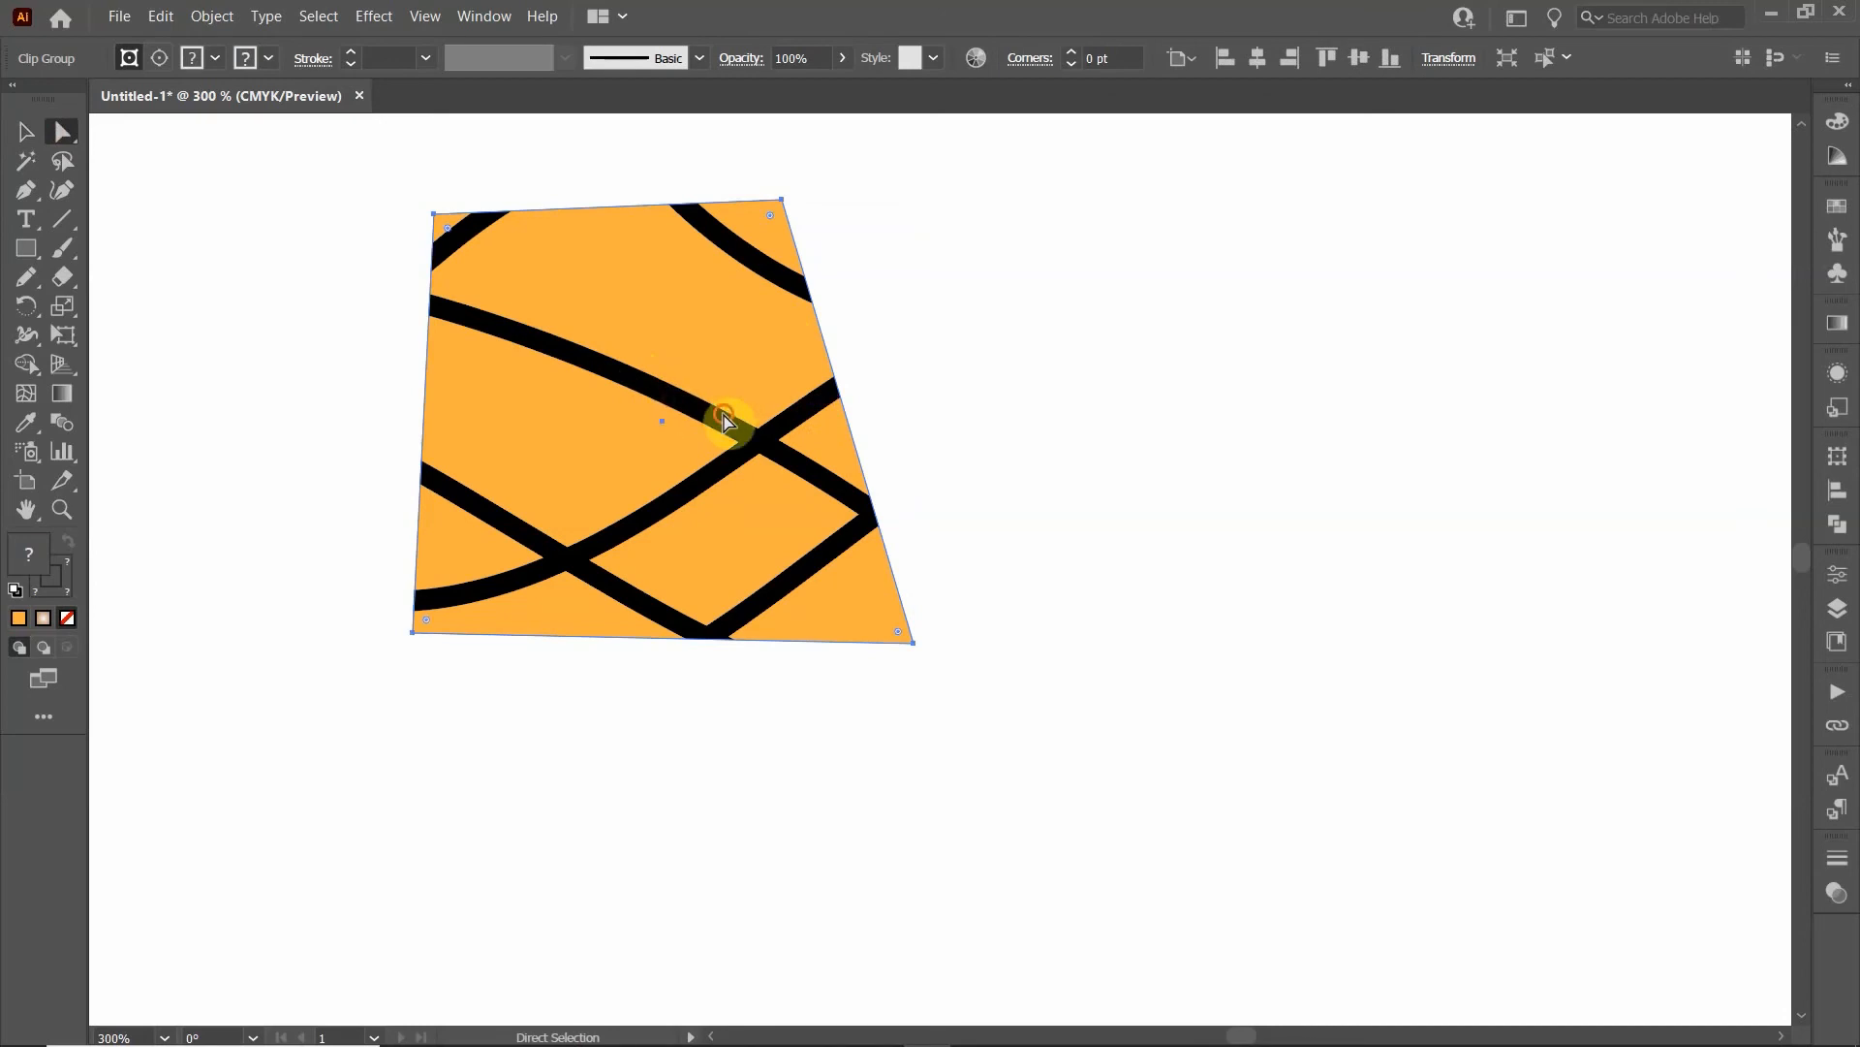
left_click(26, 131)
left_click(272, 245)
Step: Isolate the looping path inside the clip group and move it horizontally about 4 pt to the left
double_click(573, 357)
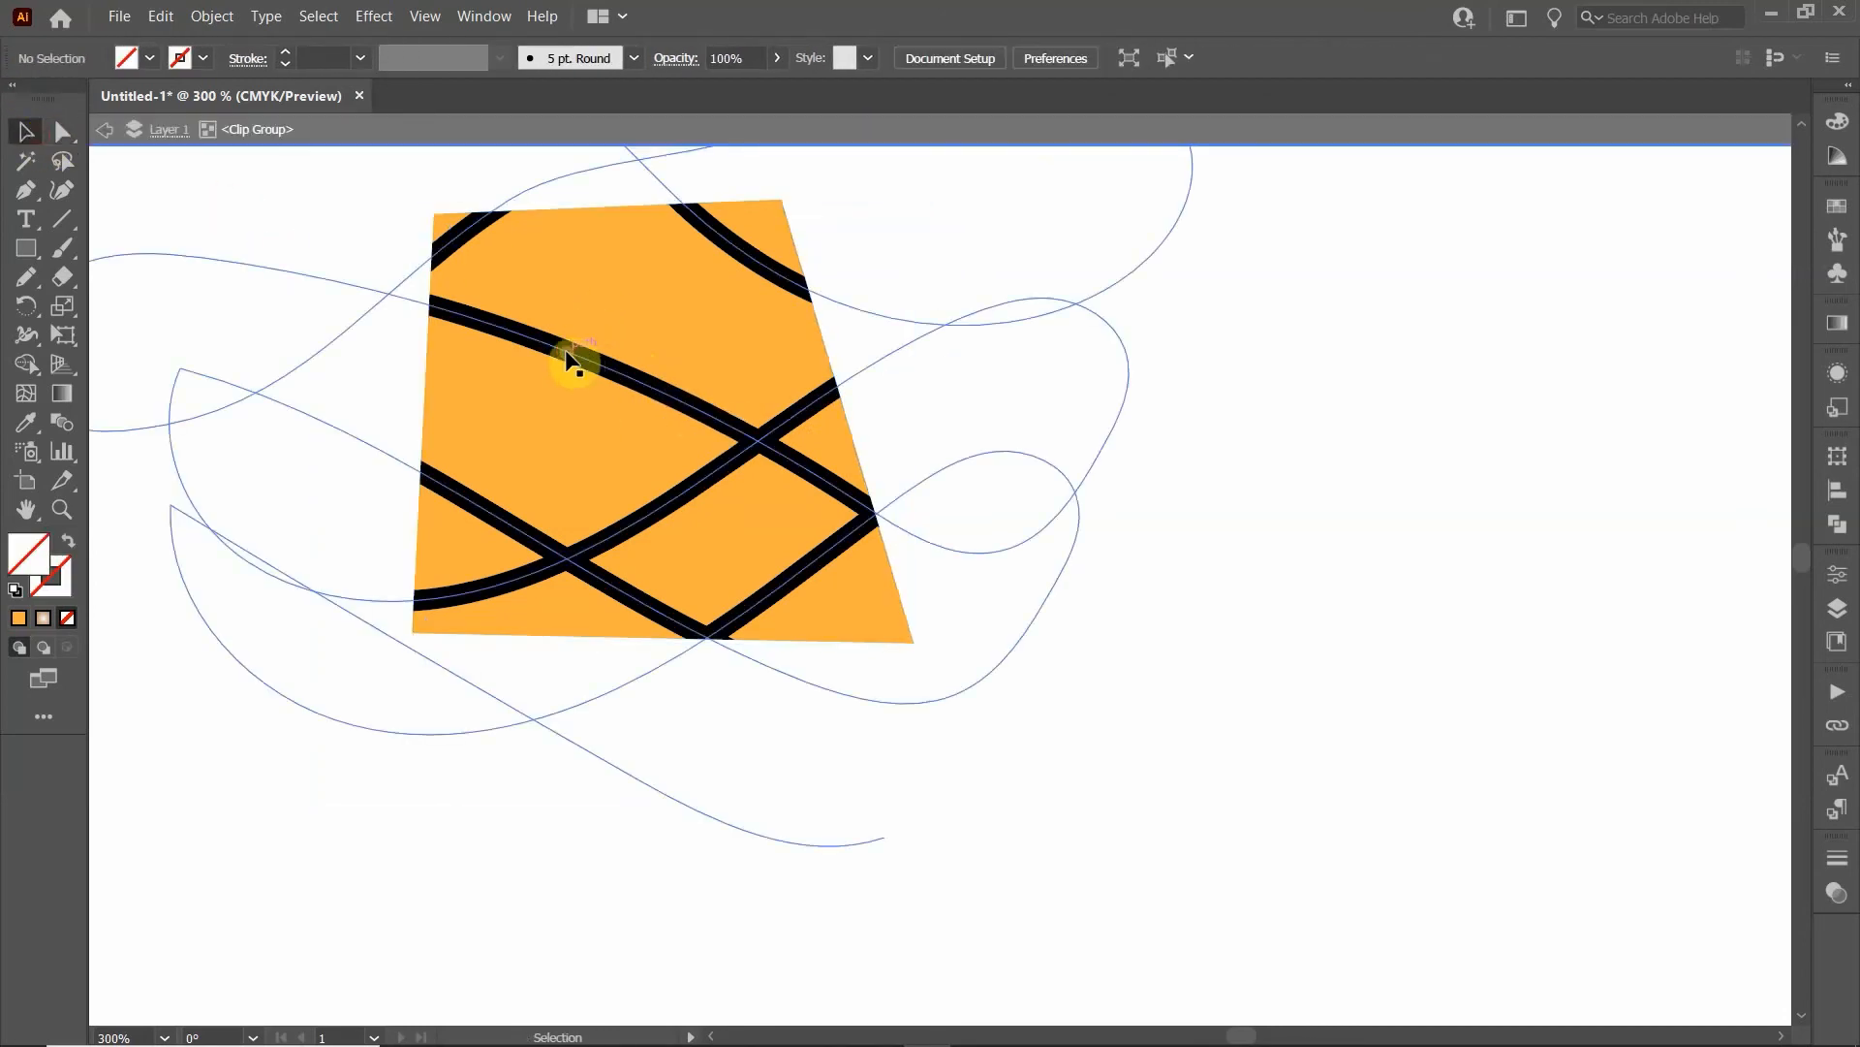
double_click(614, 374)
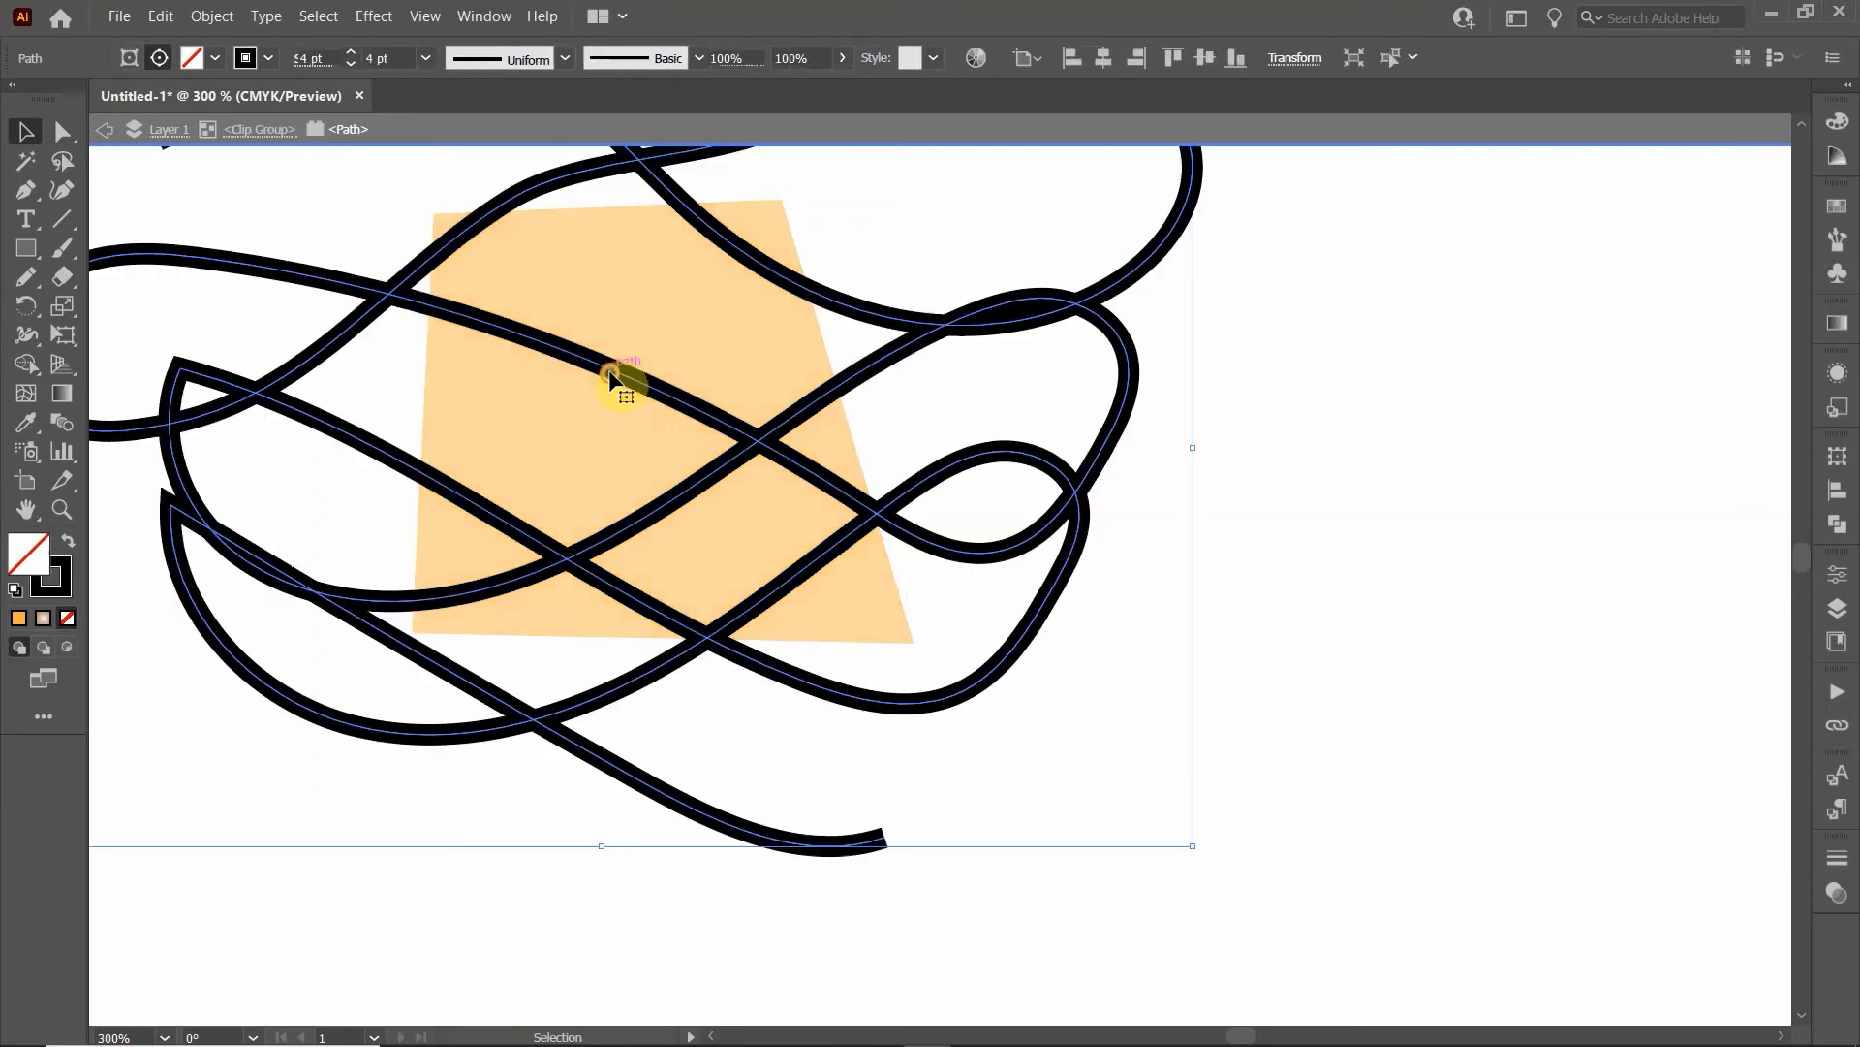
left_click_drag(891, 361, 873, 364)
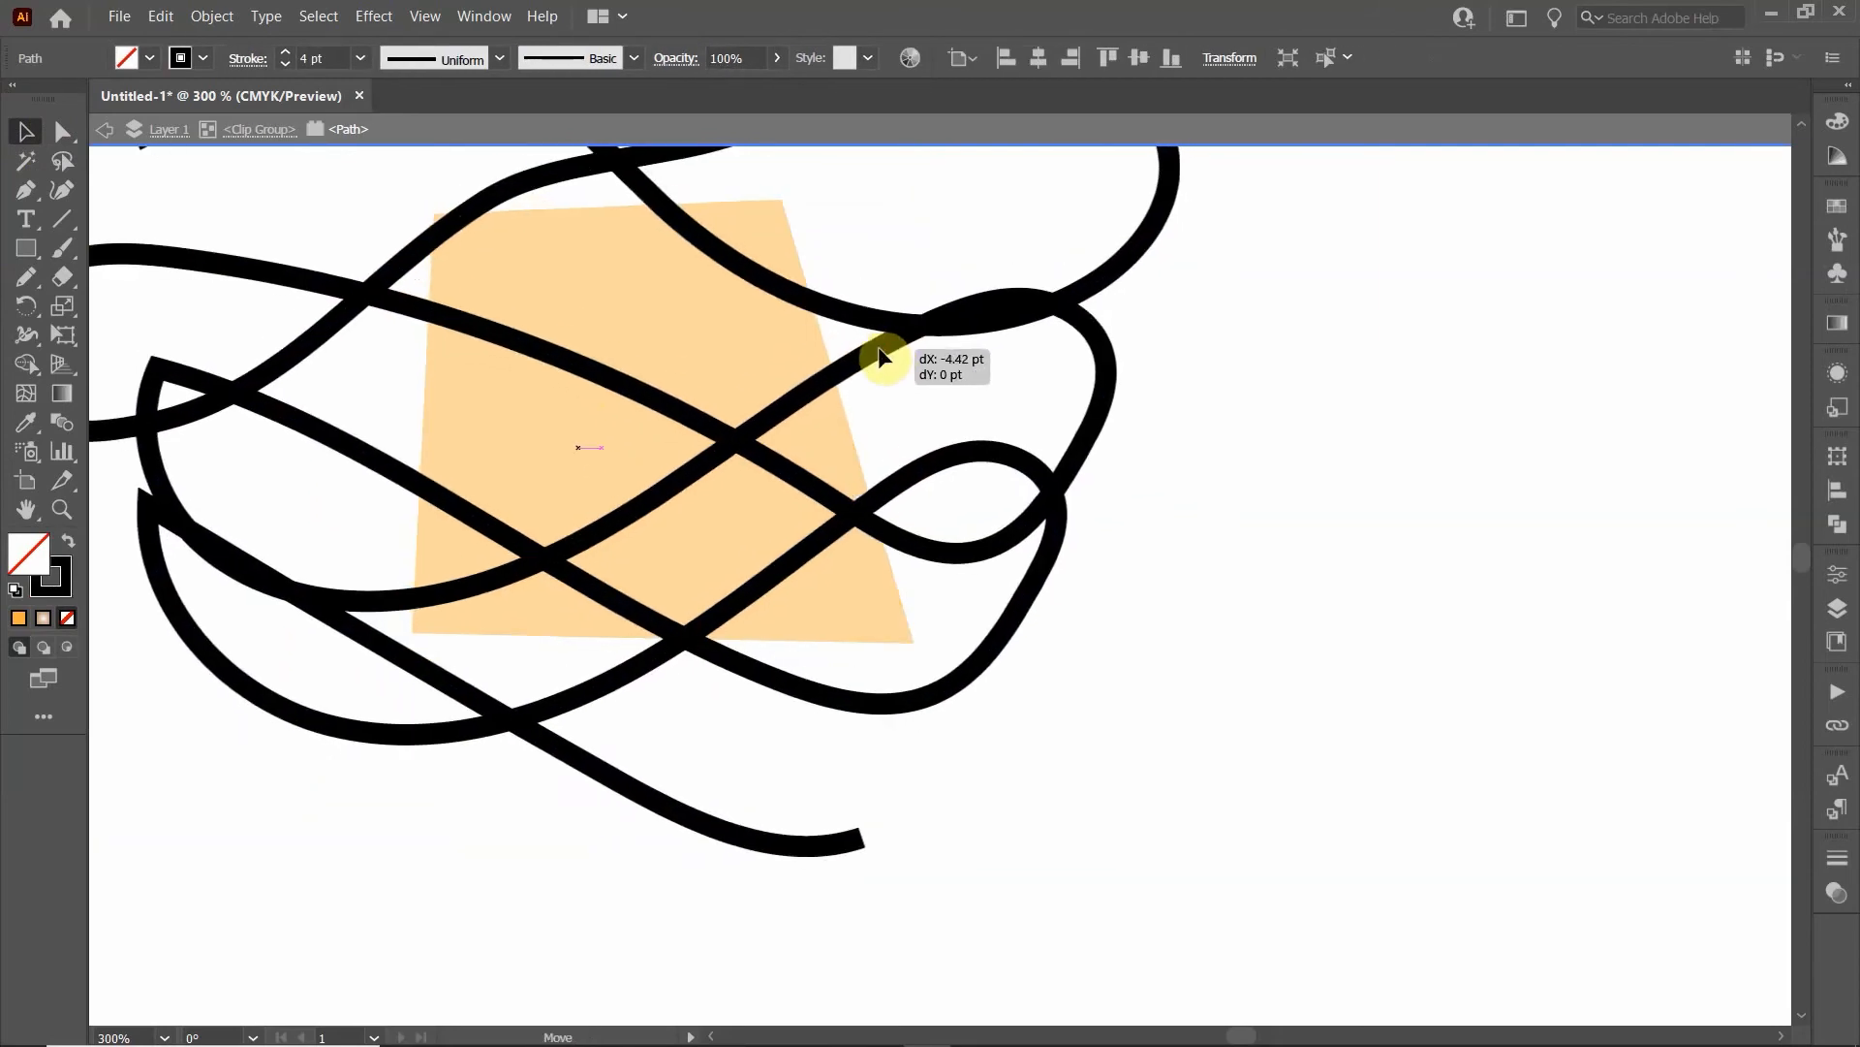
Step: Exit isolation mode and delete the trimmed looping-line clip group from the artboard
left_click(1606, 438)
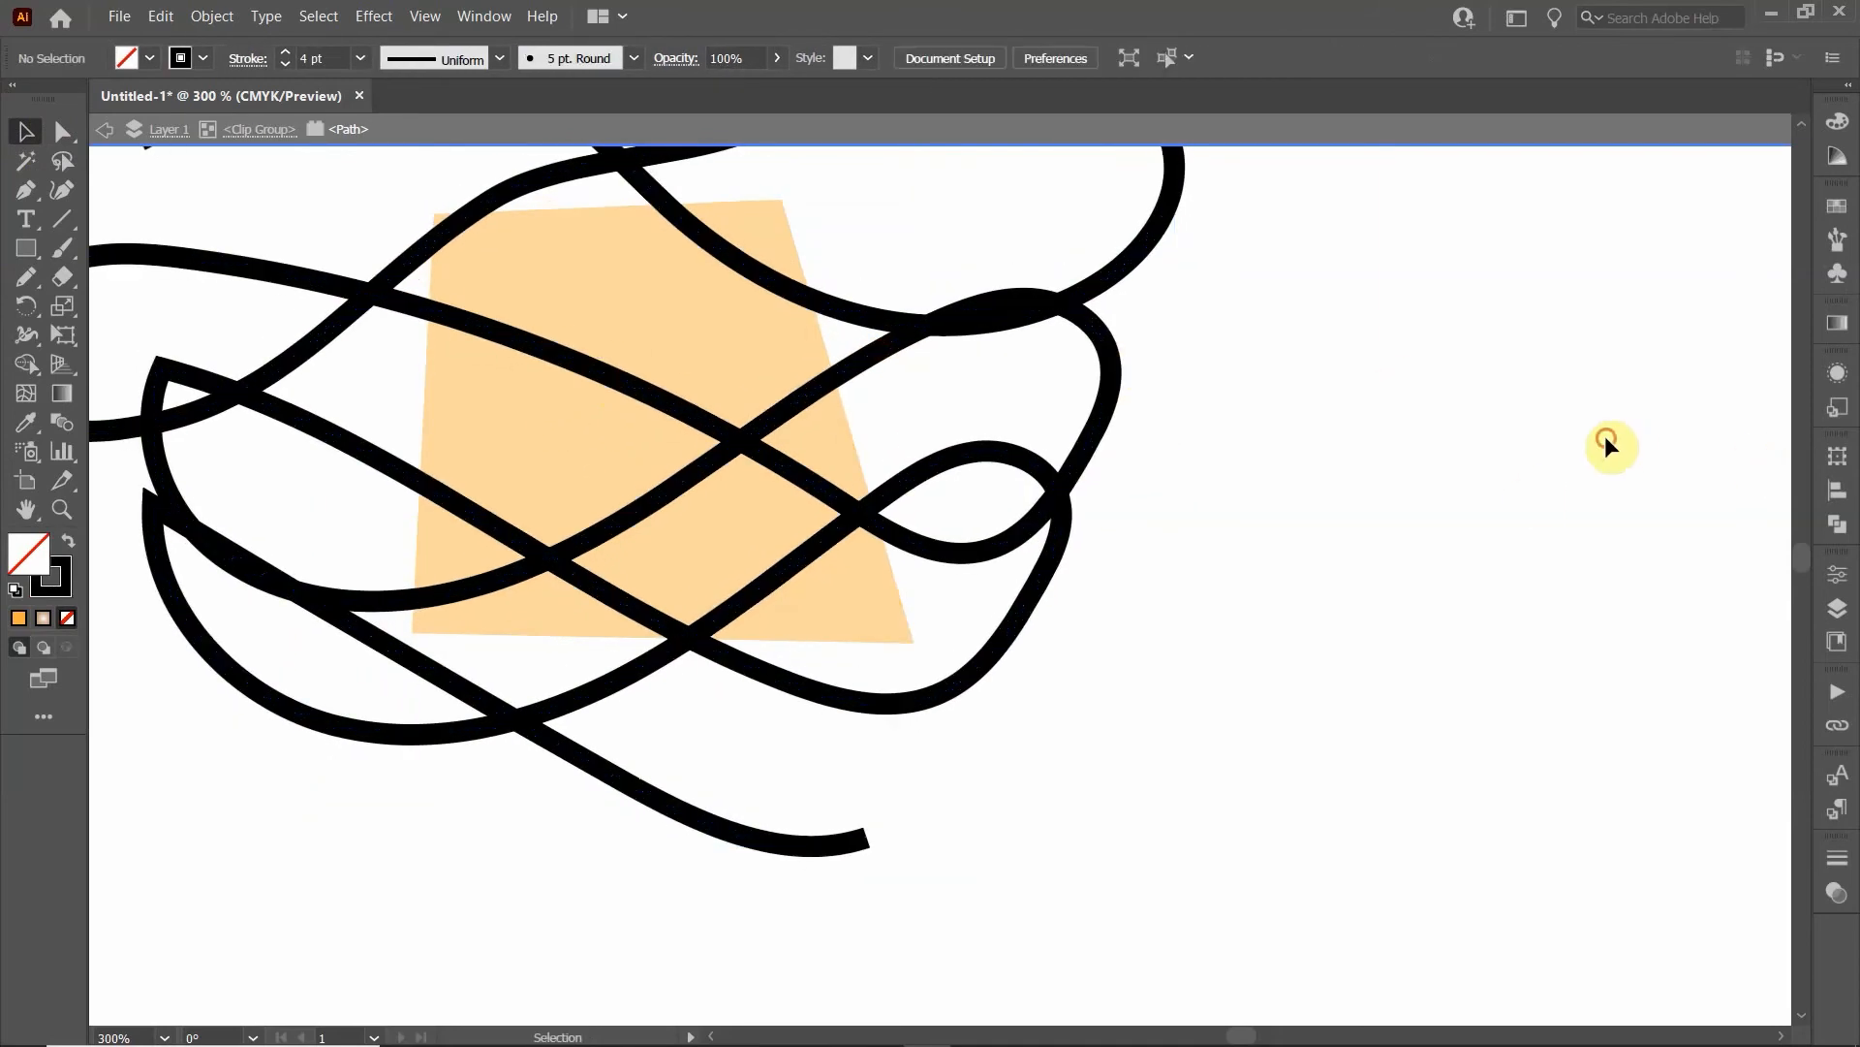
double_click(1370, 480)
scroll(1370, 480, "down", 5)
left_click(1250, 474)
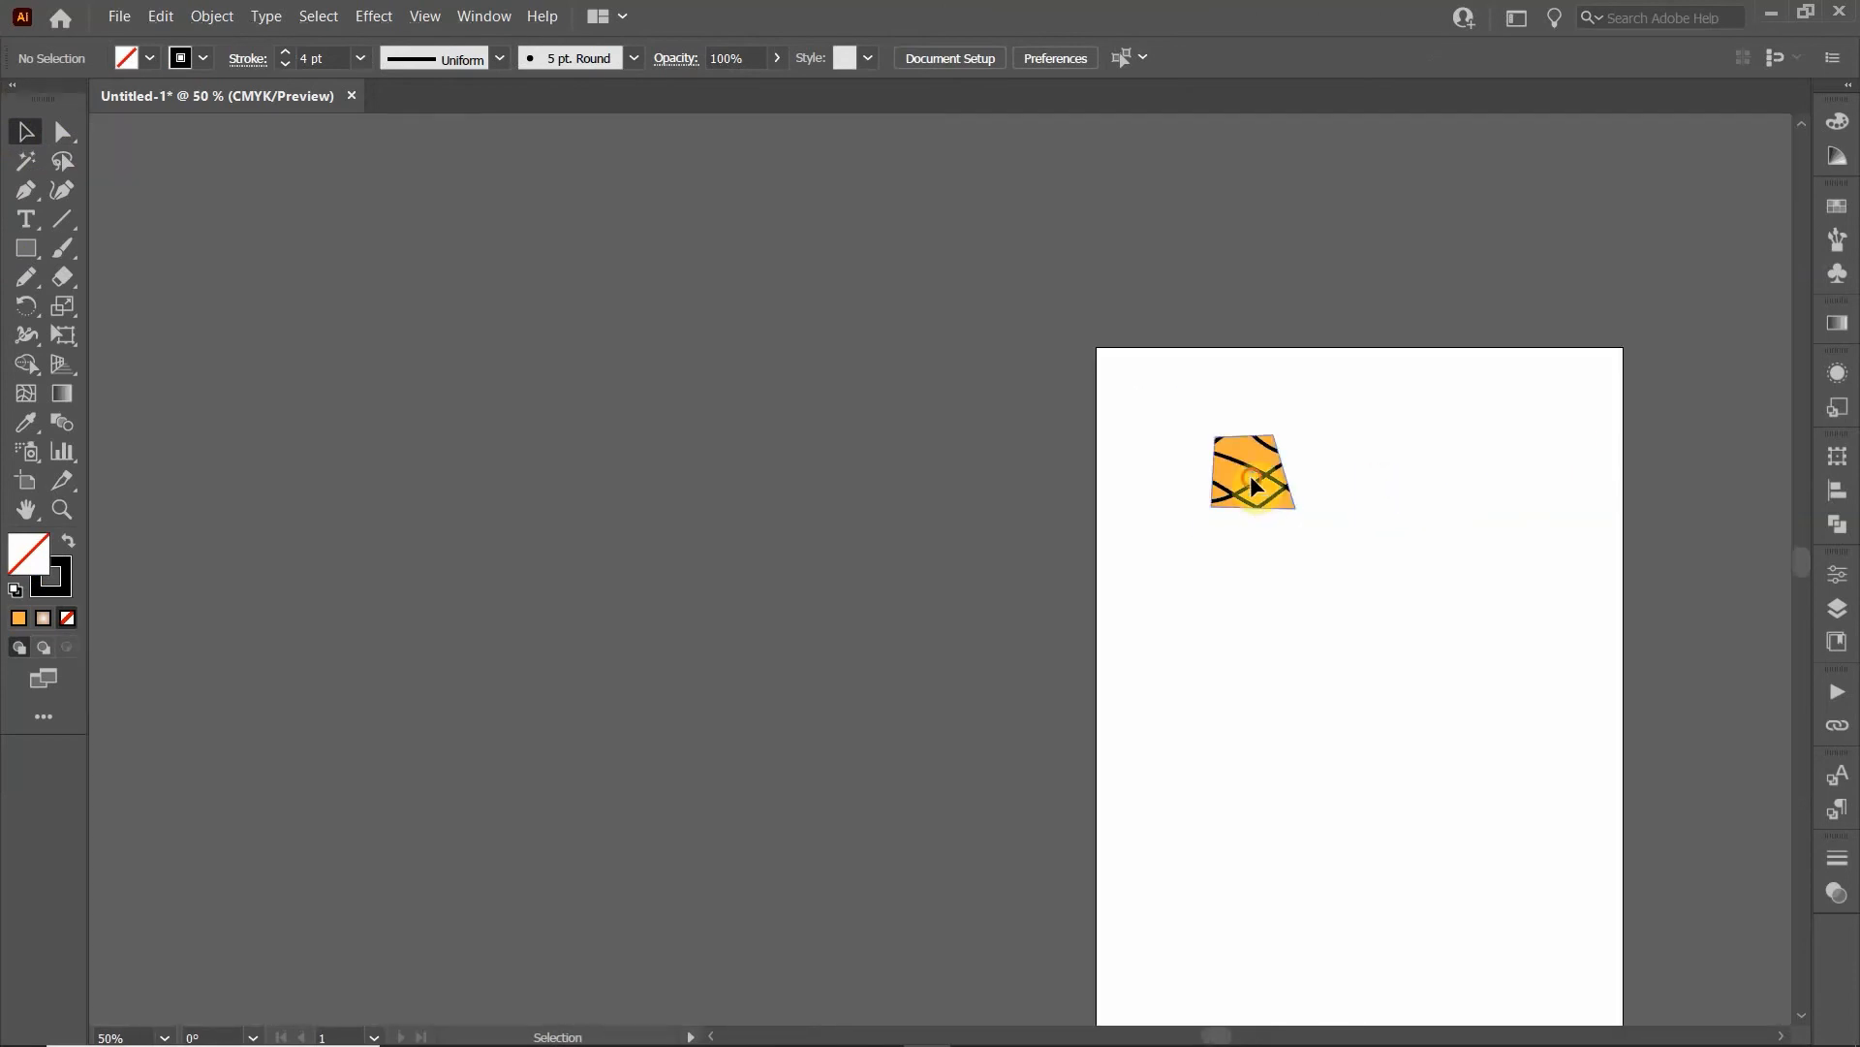
key("Delete")
Step: Move the circle-filled dark vase and the gradient-filled vase together onto the artboard, and deselect them
left_click_drag(1432, 514, 1005, 474)
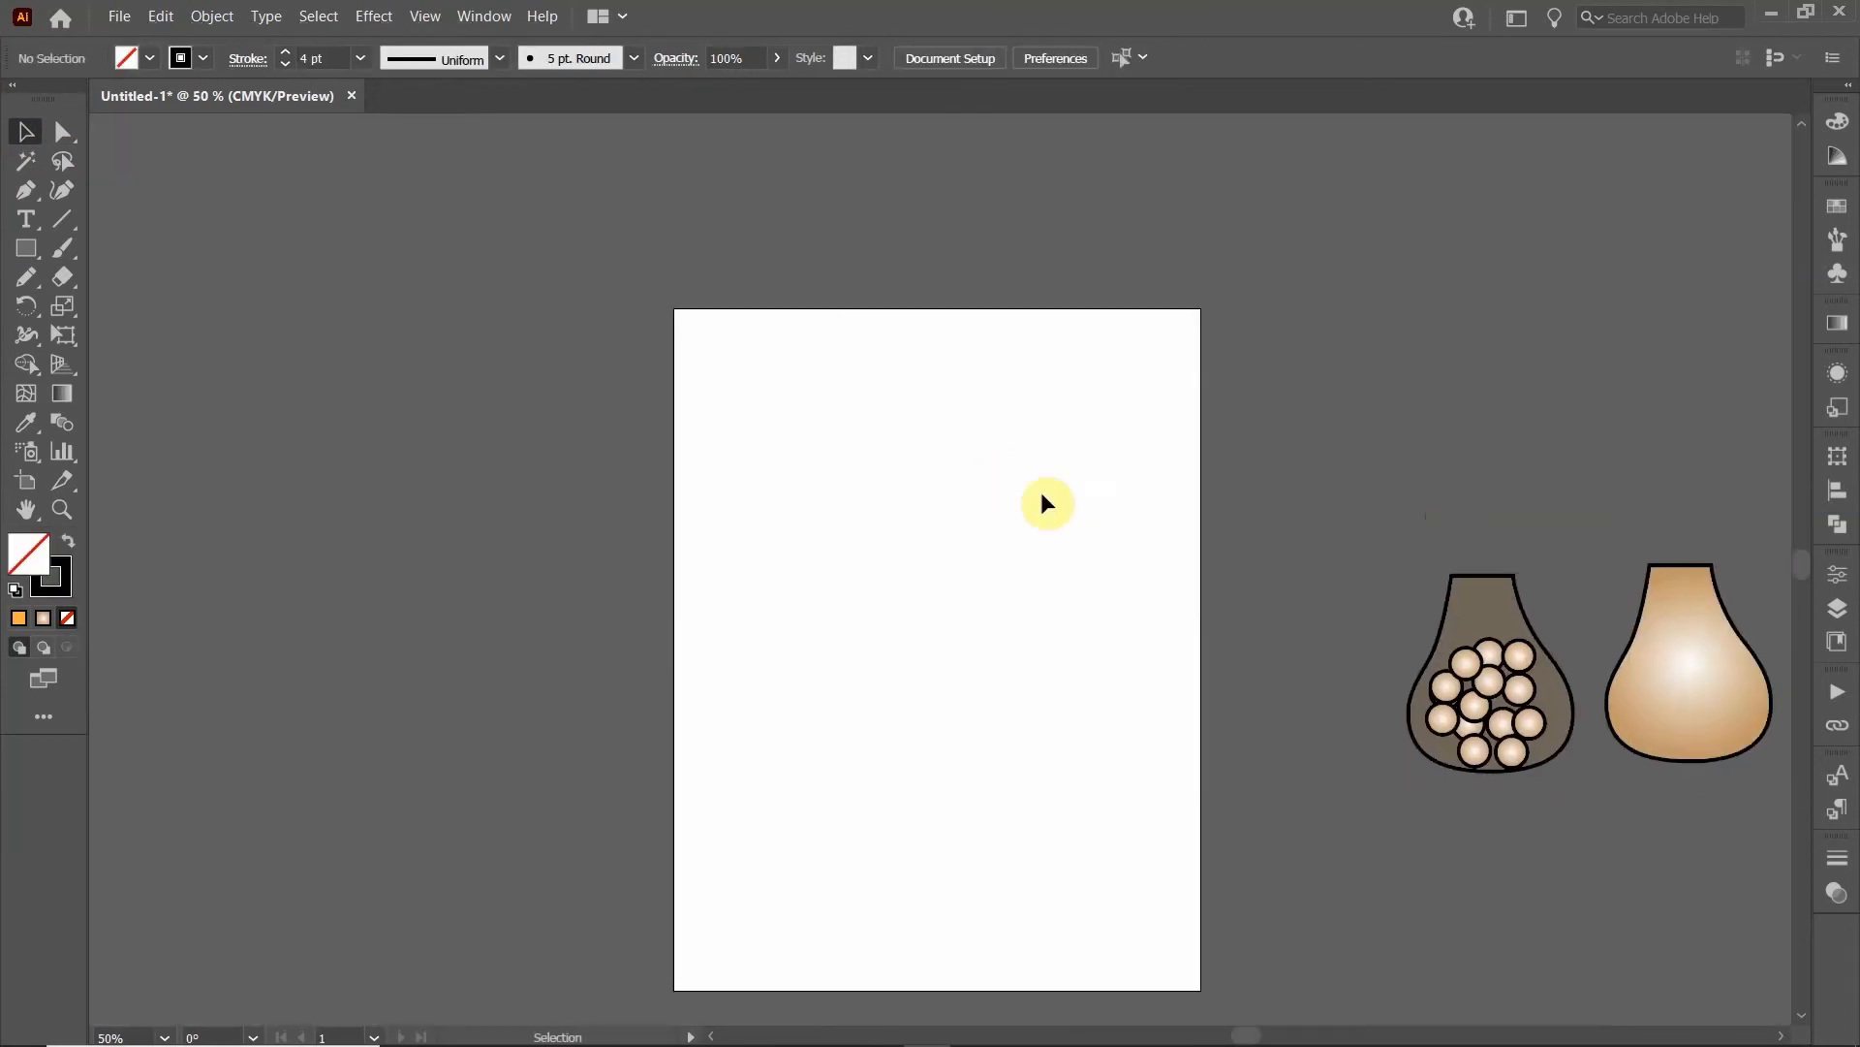
left_click_drag(1569, 668, 1072, 510)
key("ctrl+1")
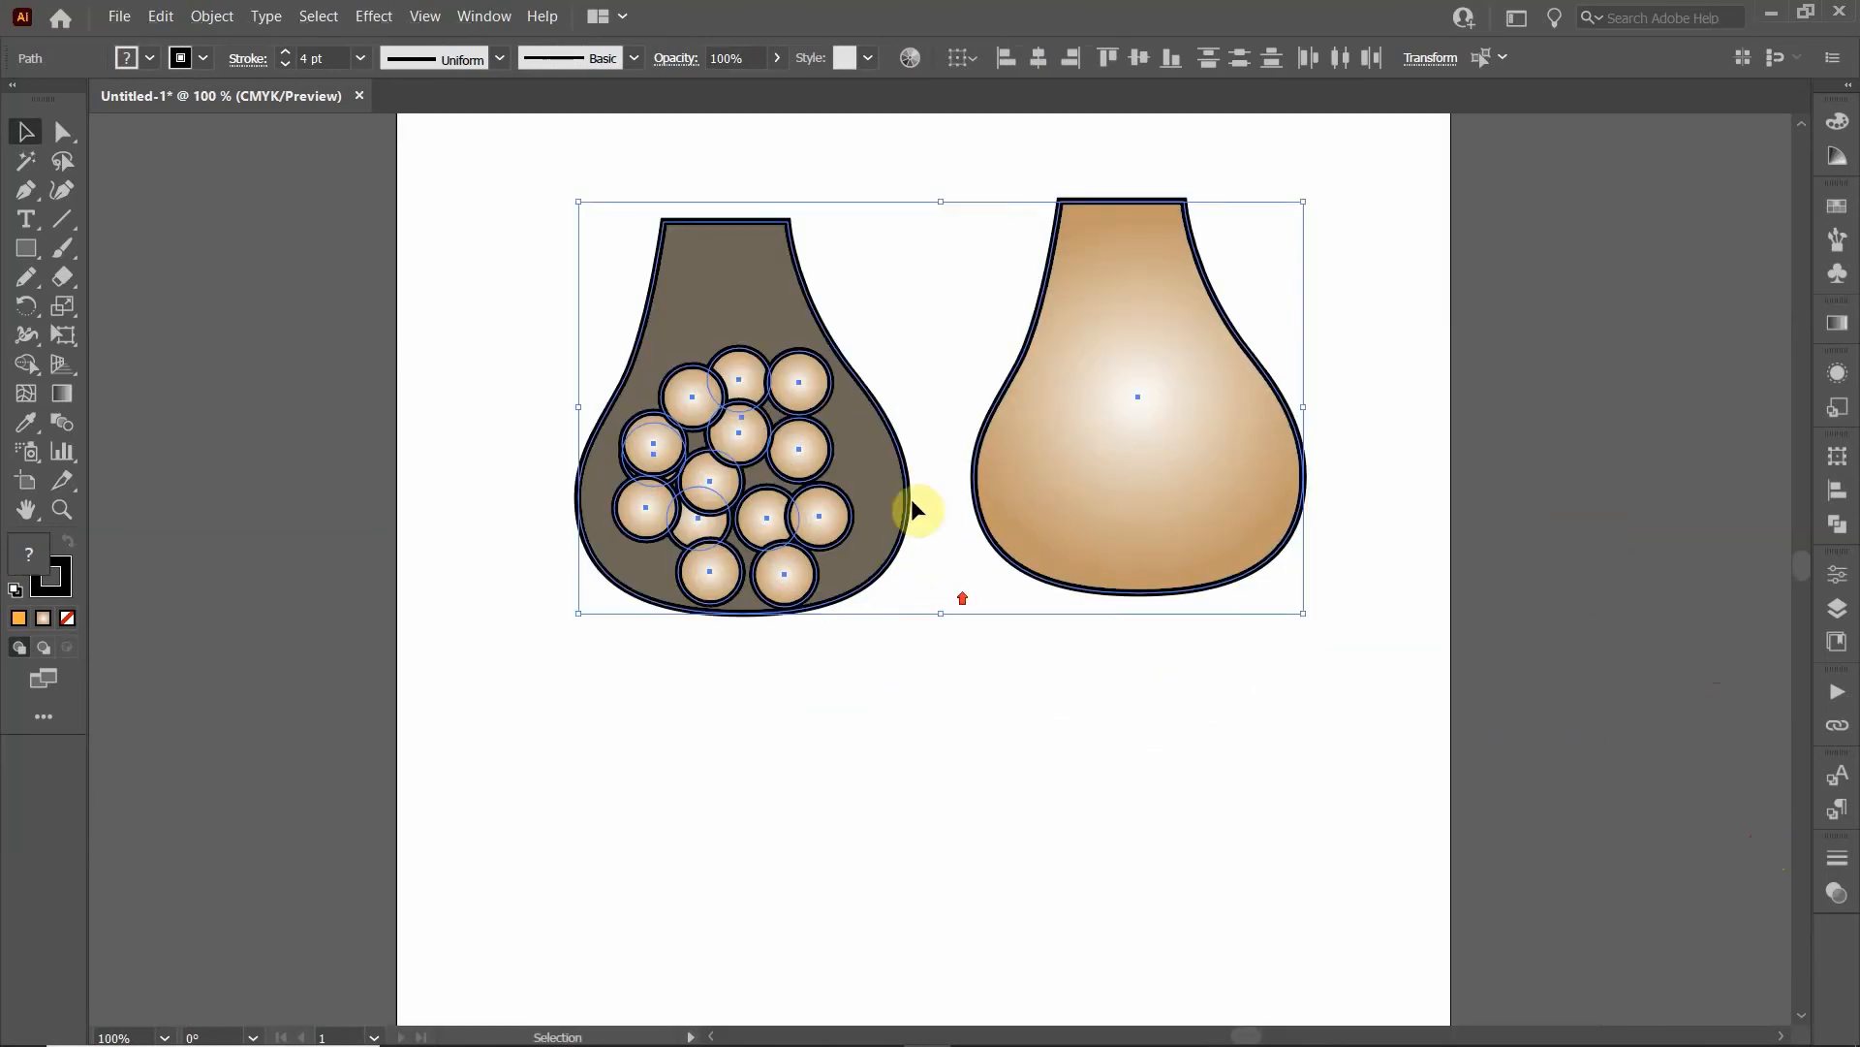
left_click(917, 366)
scroll(998, 297, "up", 1)
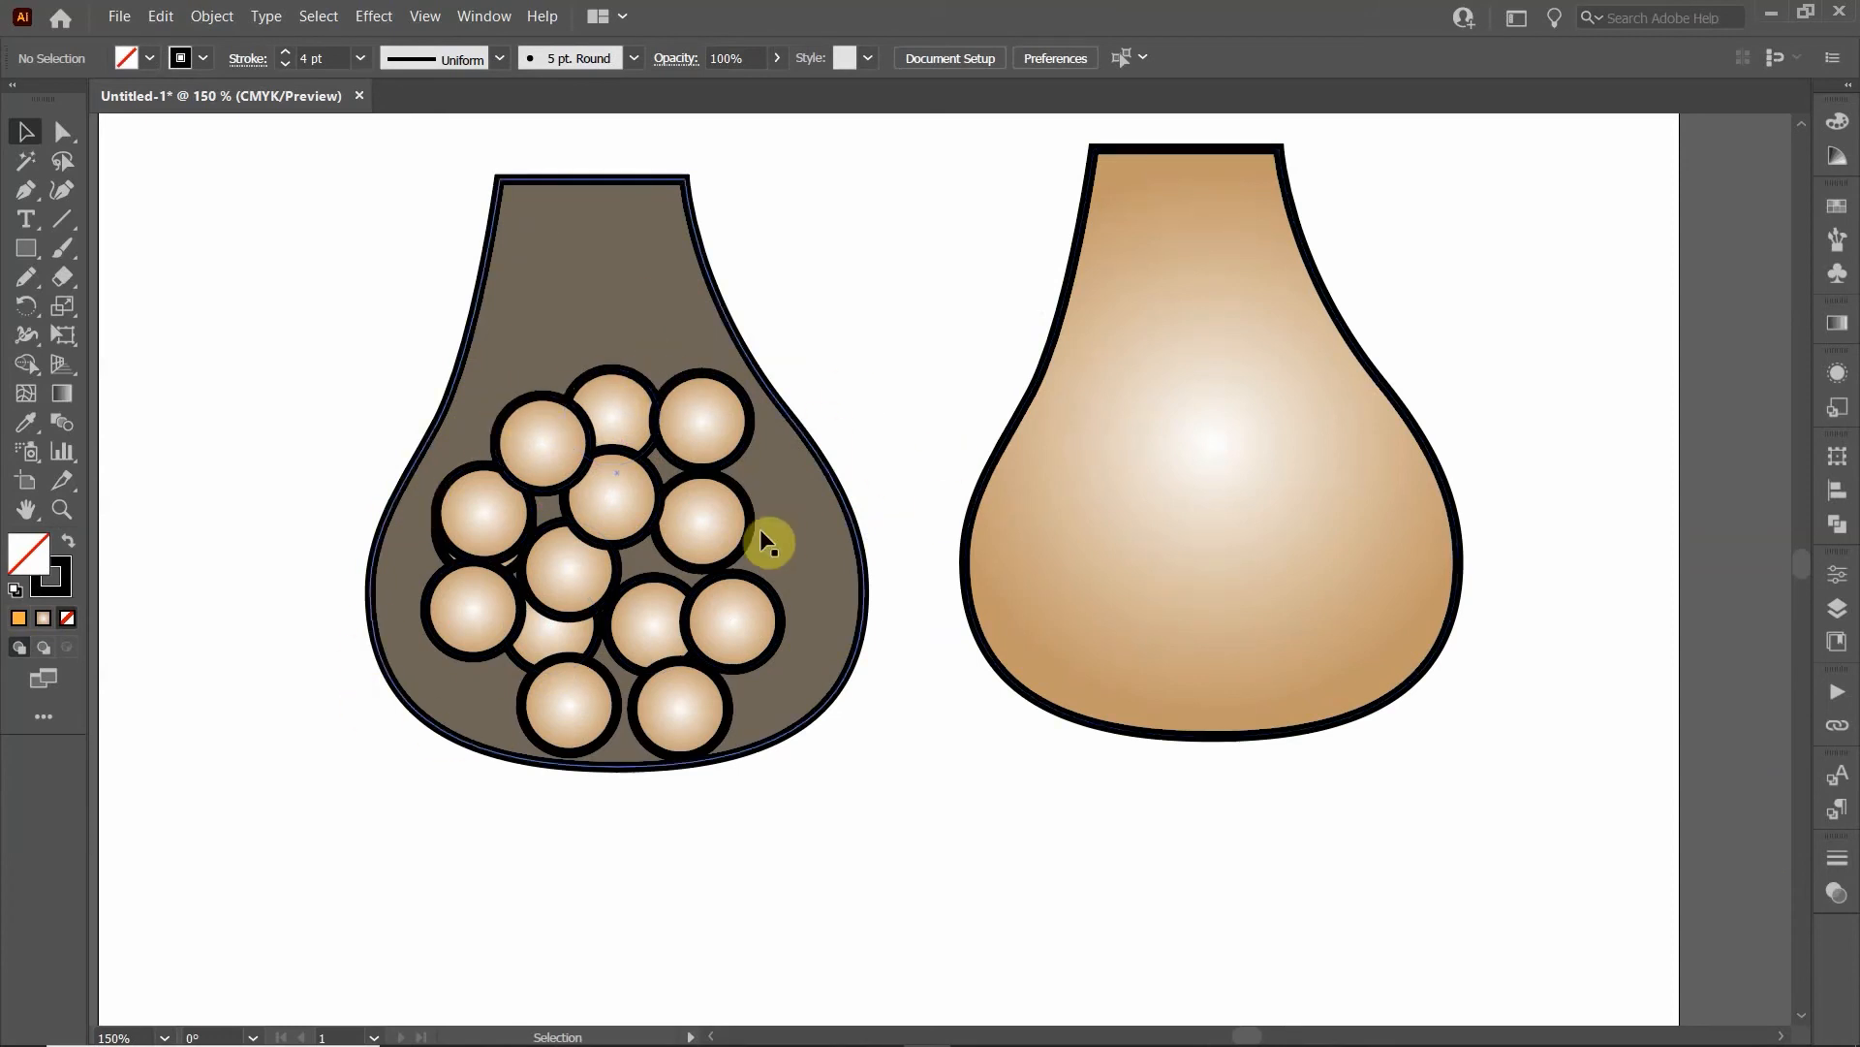
Step: Change the gradient-filled vase's stacking order and place it slightly farther right, clear of the dark vase with the circles
left_click(1230, 448)
left_click_drag(1342, 458, 1206, 412)
right_click(1206, 411)
mouse_move(1269, 757)
left_click(1500, 756)
left_click_drag(1334, 556, 1397, 552)
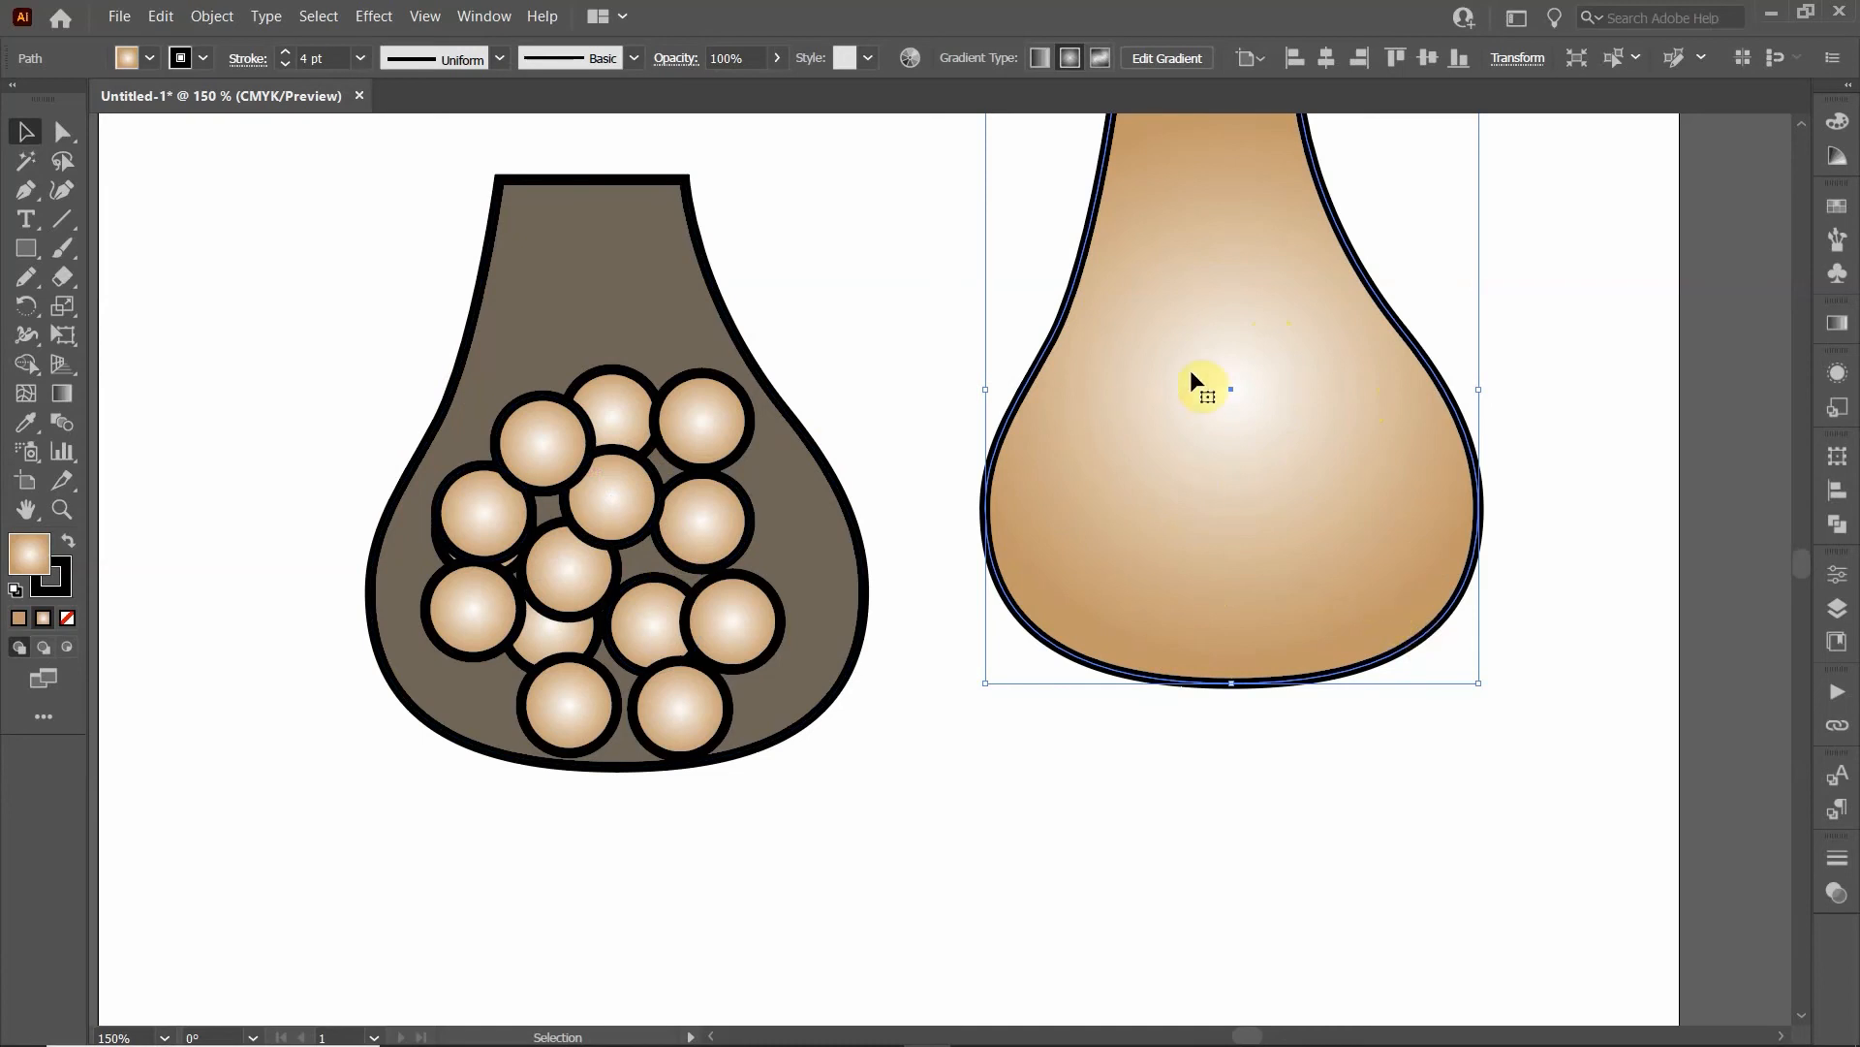
left_click_drag(1179, 484, 1200, 544)
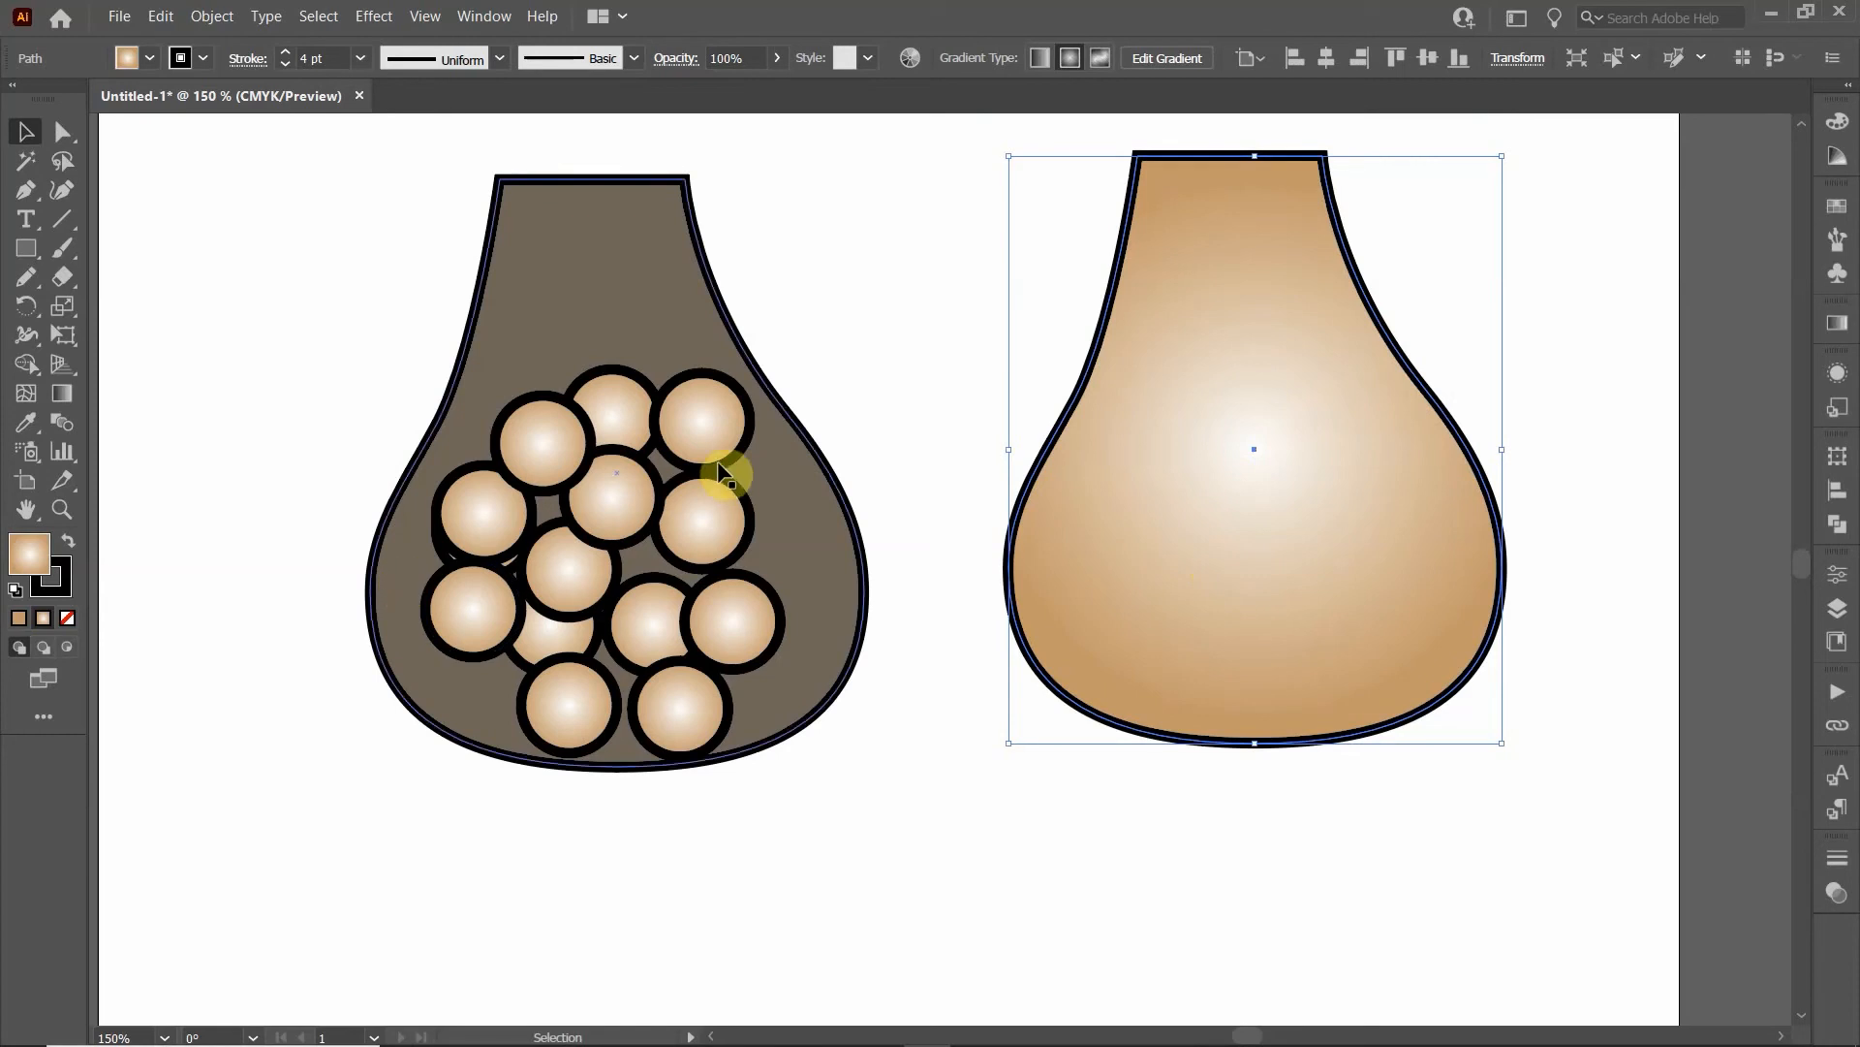
left_click(560, 355)
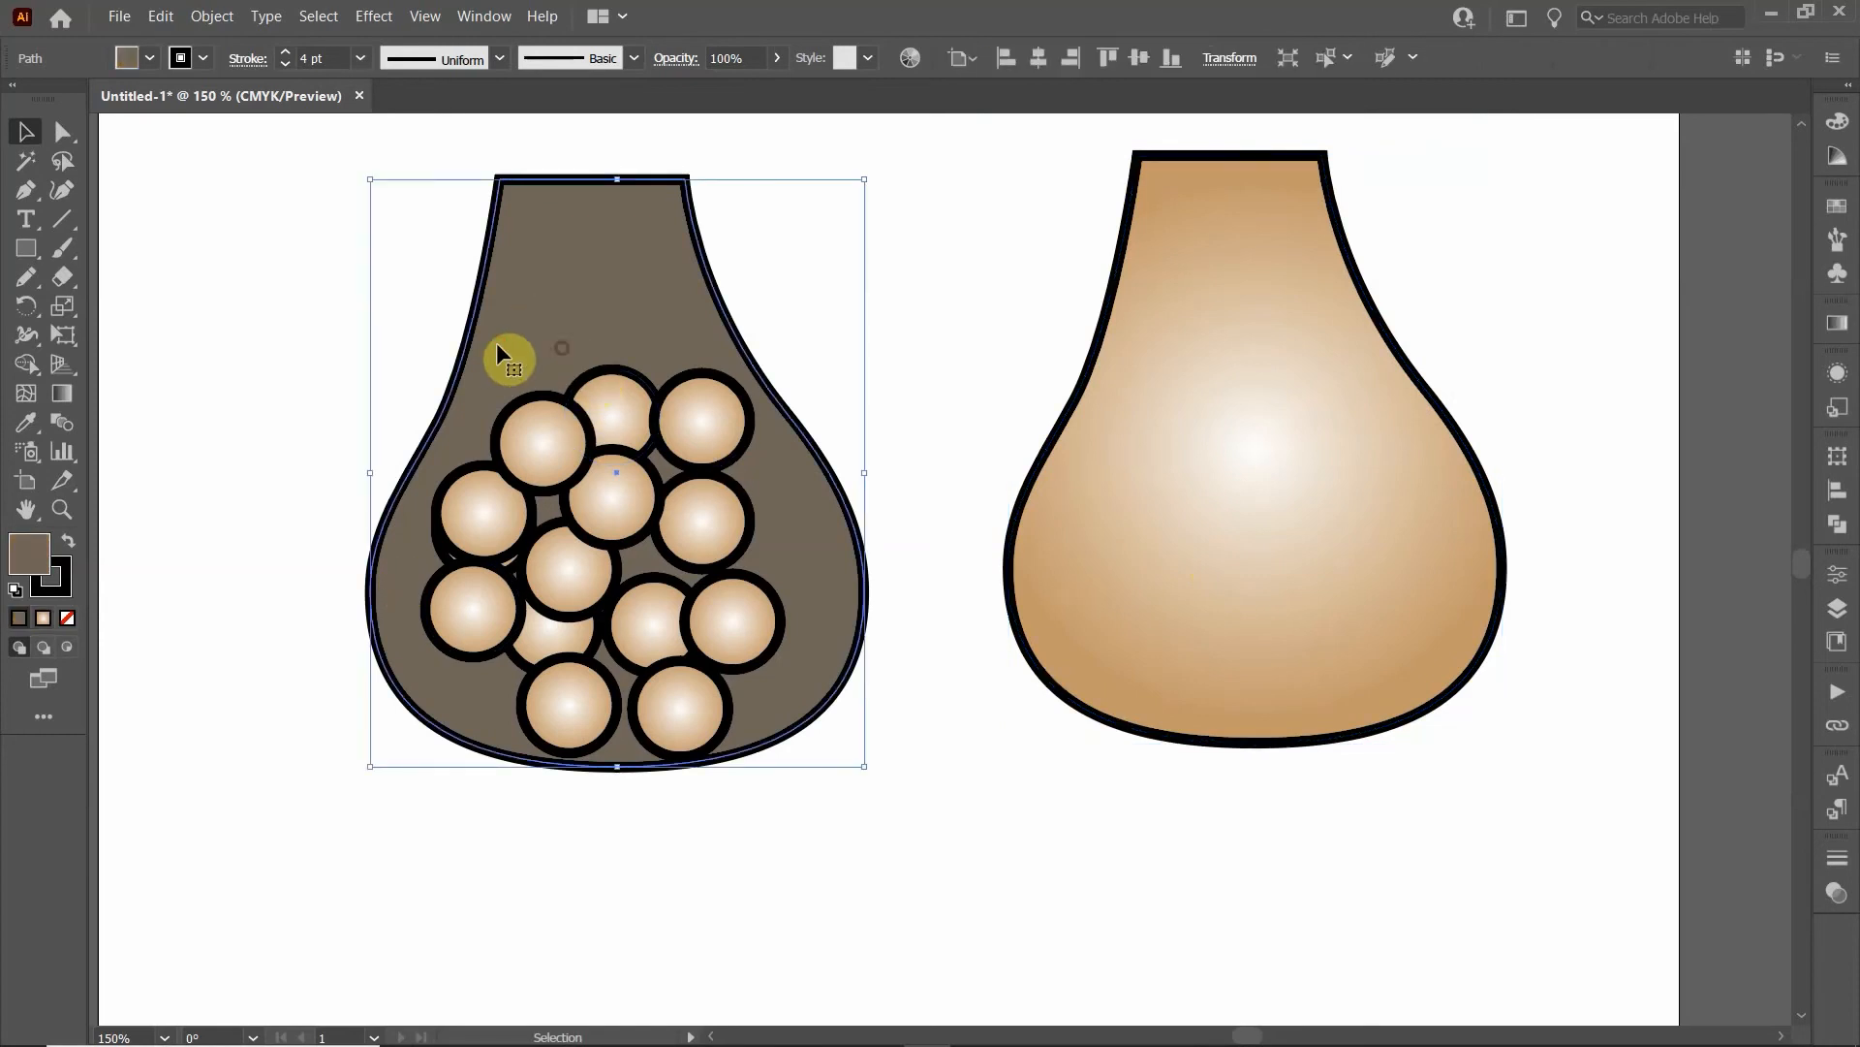
left_click(232, 339)
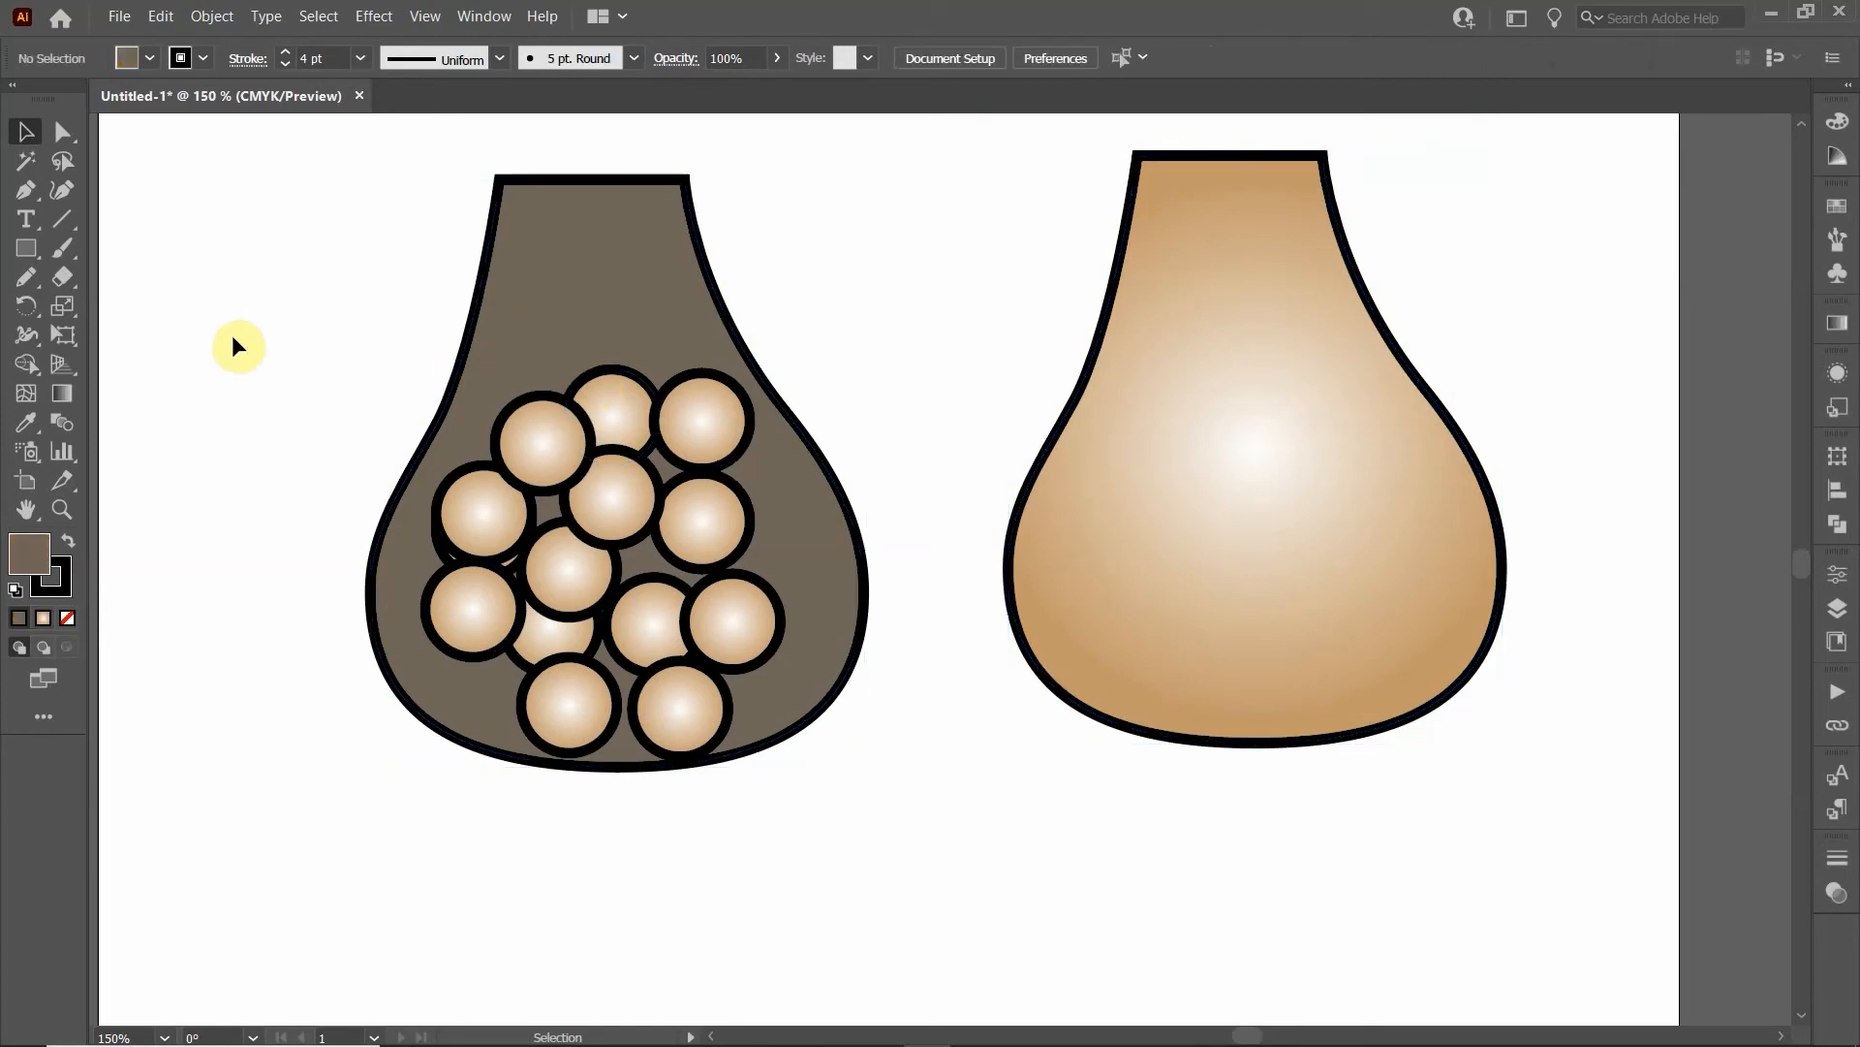
Step: Draw a tall rectangle over the circles in the dark vase and delete its upper-left anchor point
left_click(26, 250)
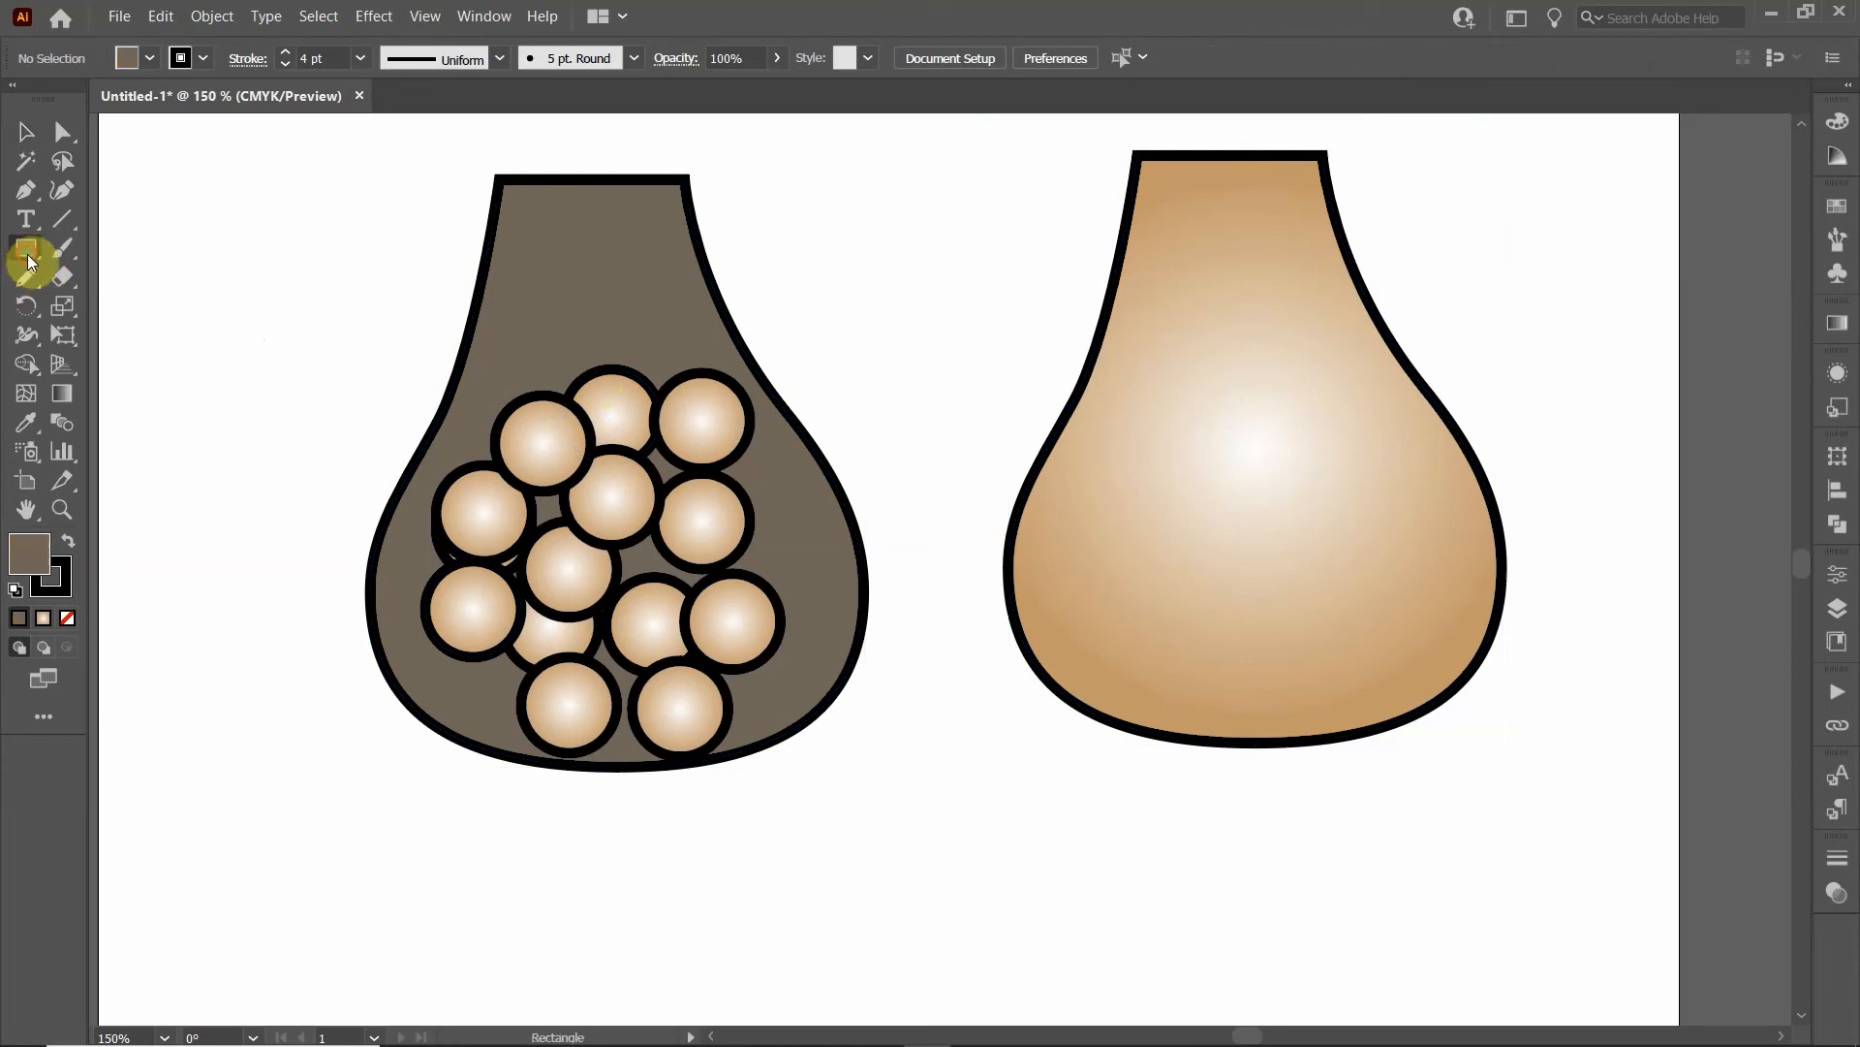
left_click_drag(514, 365, 705, 751)
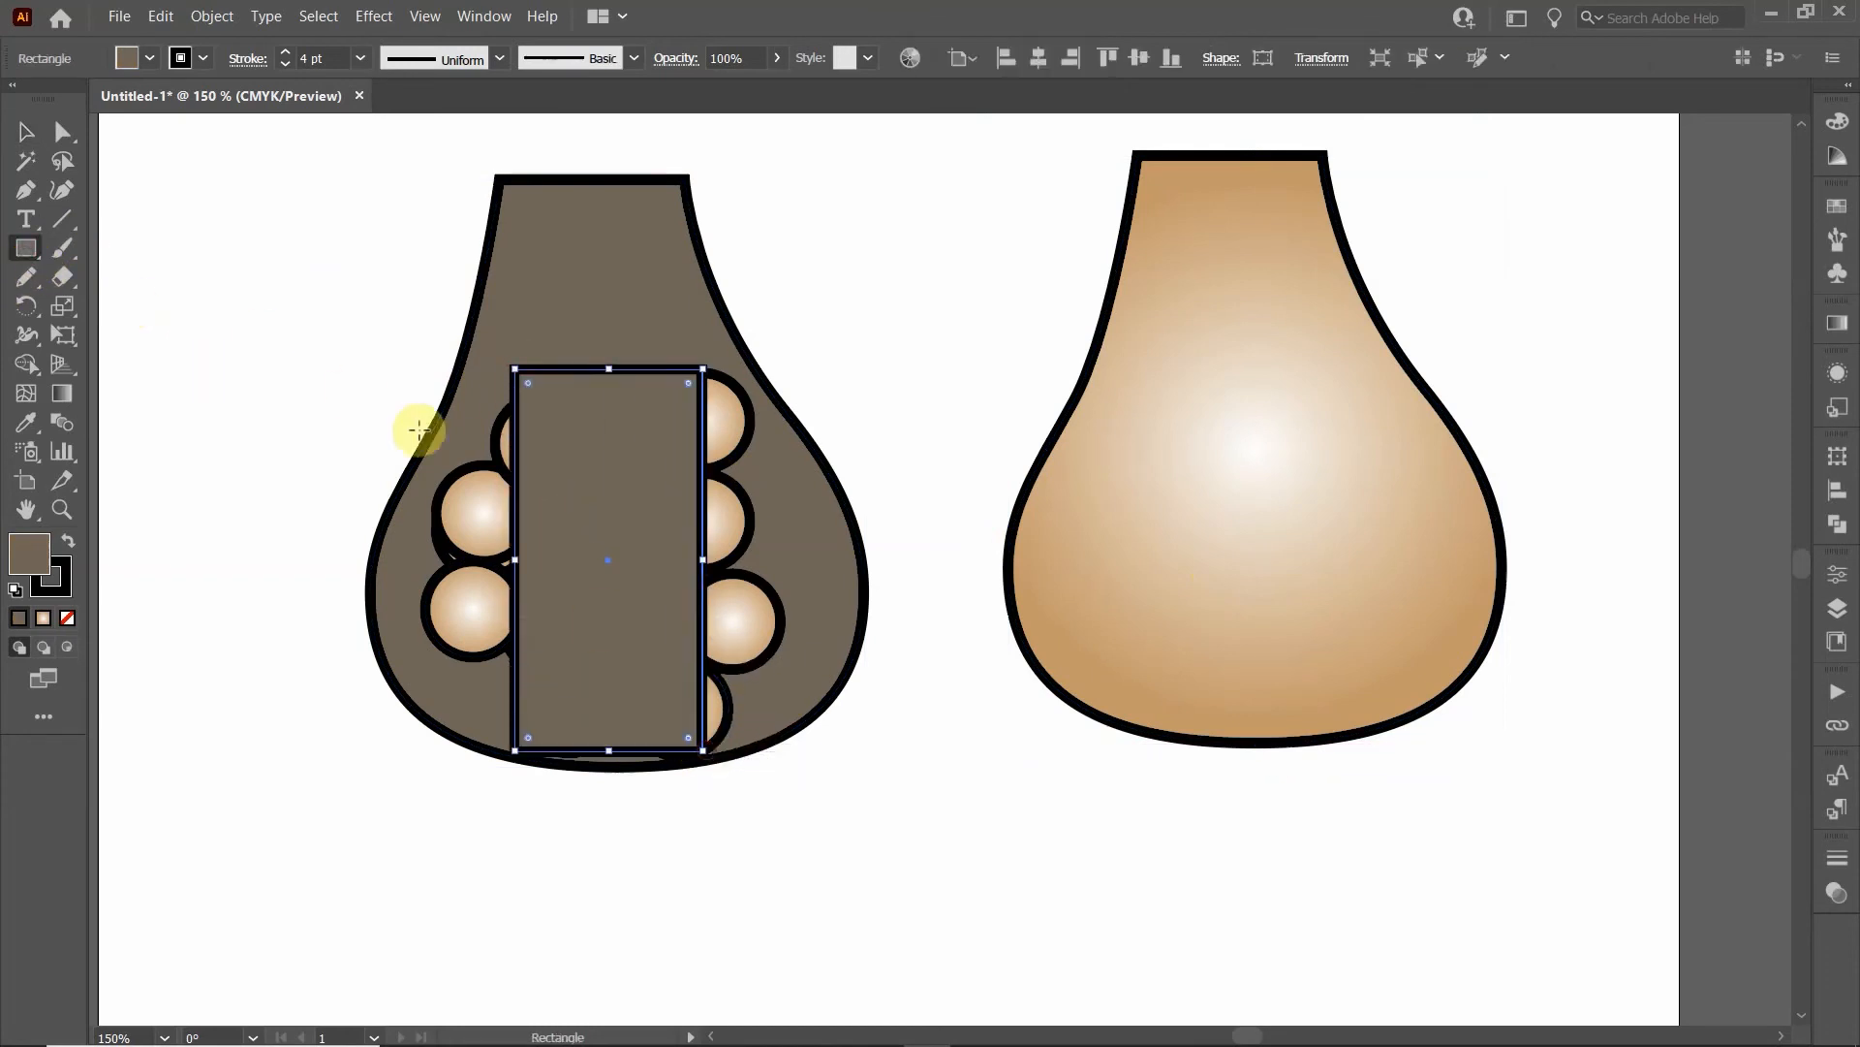
left_click(62, 130)
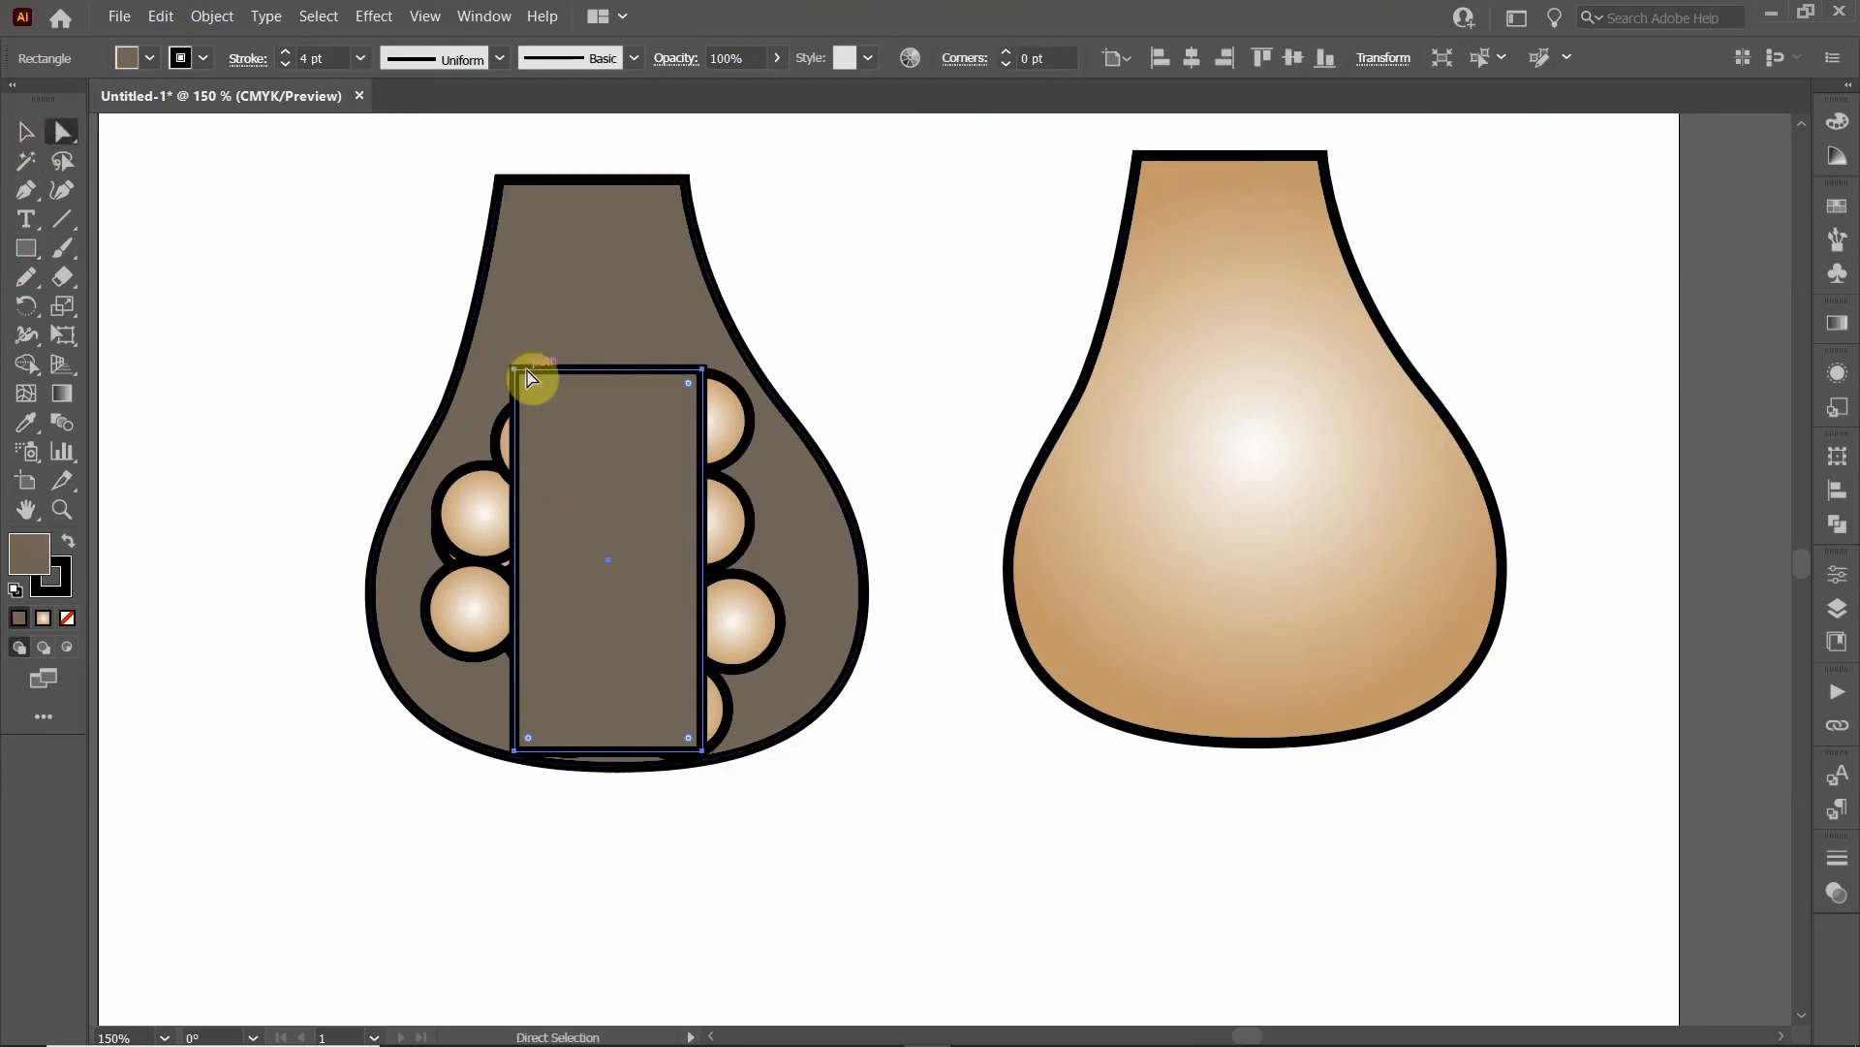
left_click(23, 198)
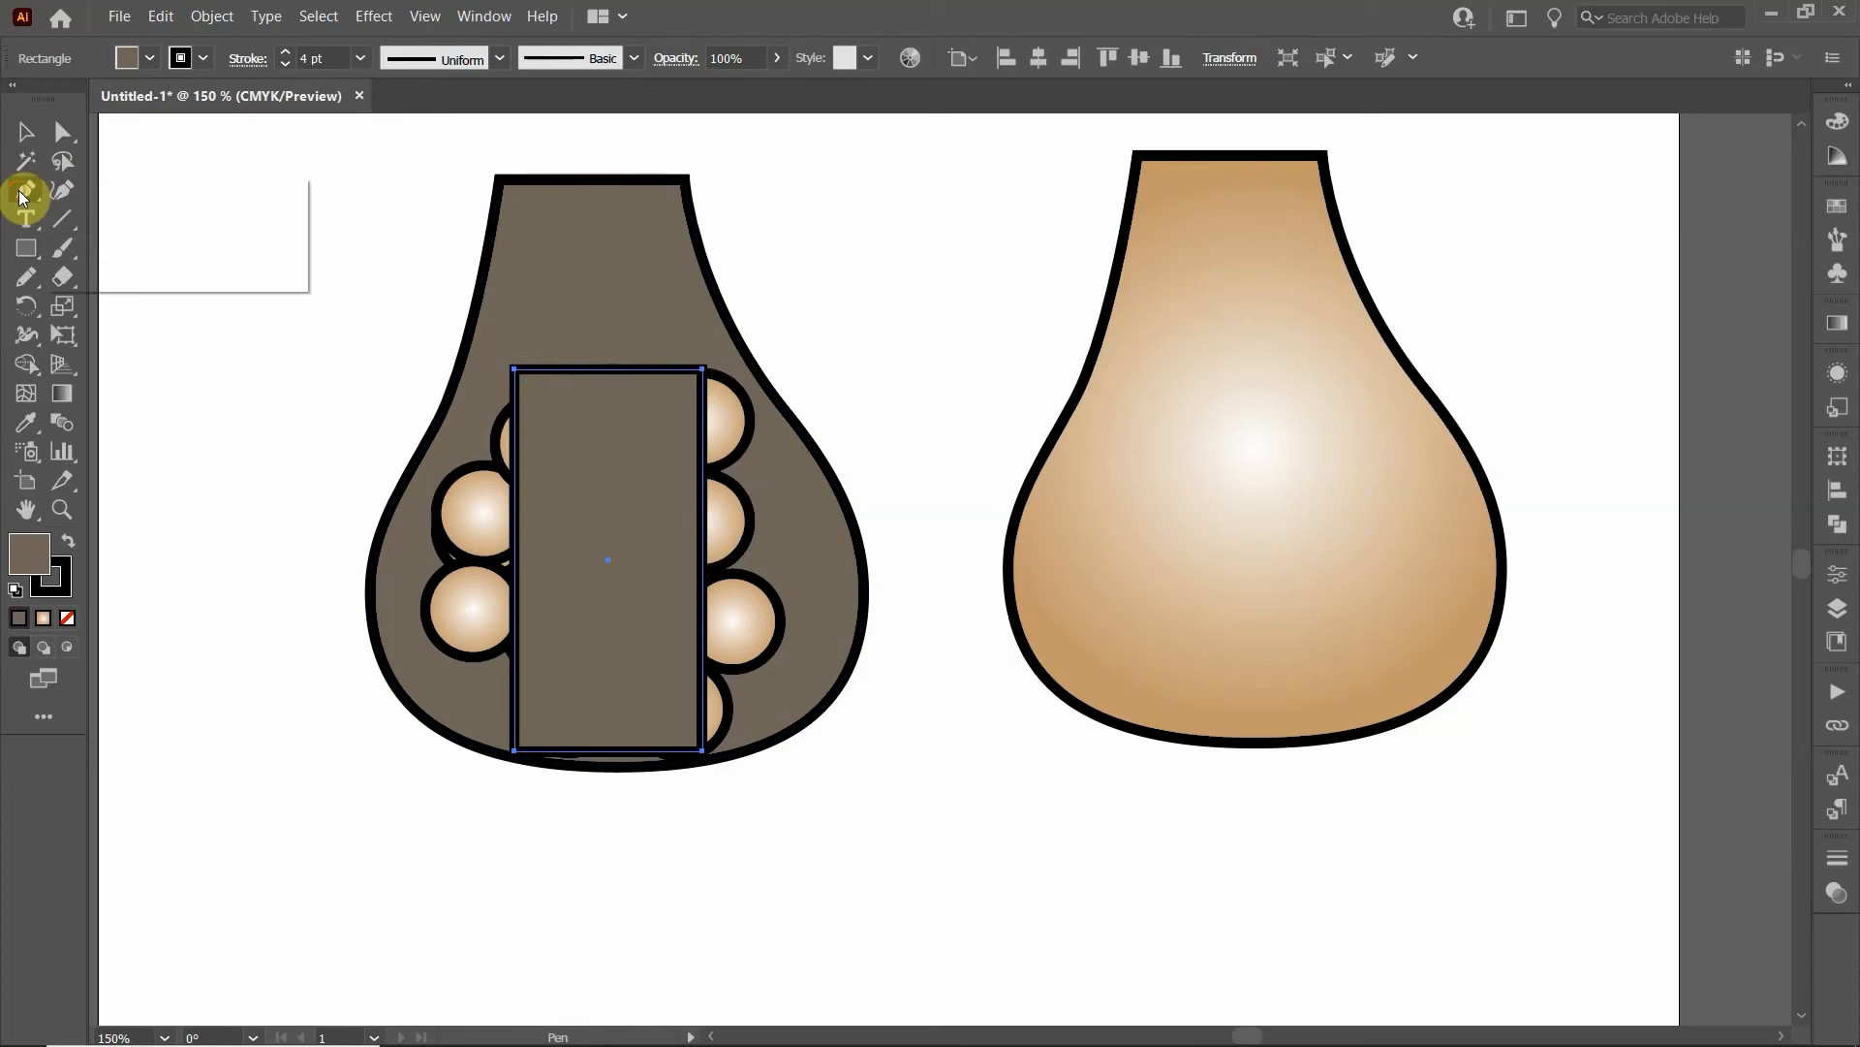
left_click(160, 248)
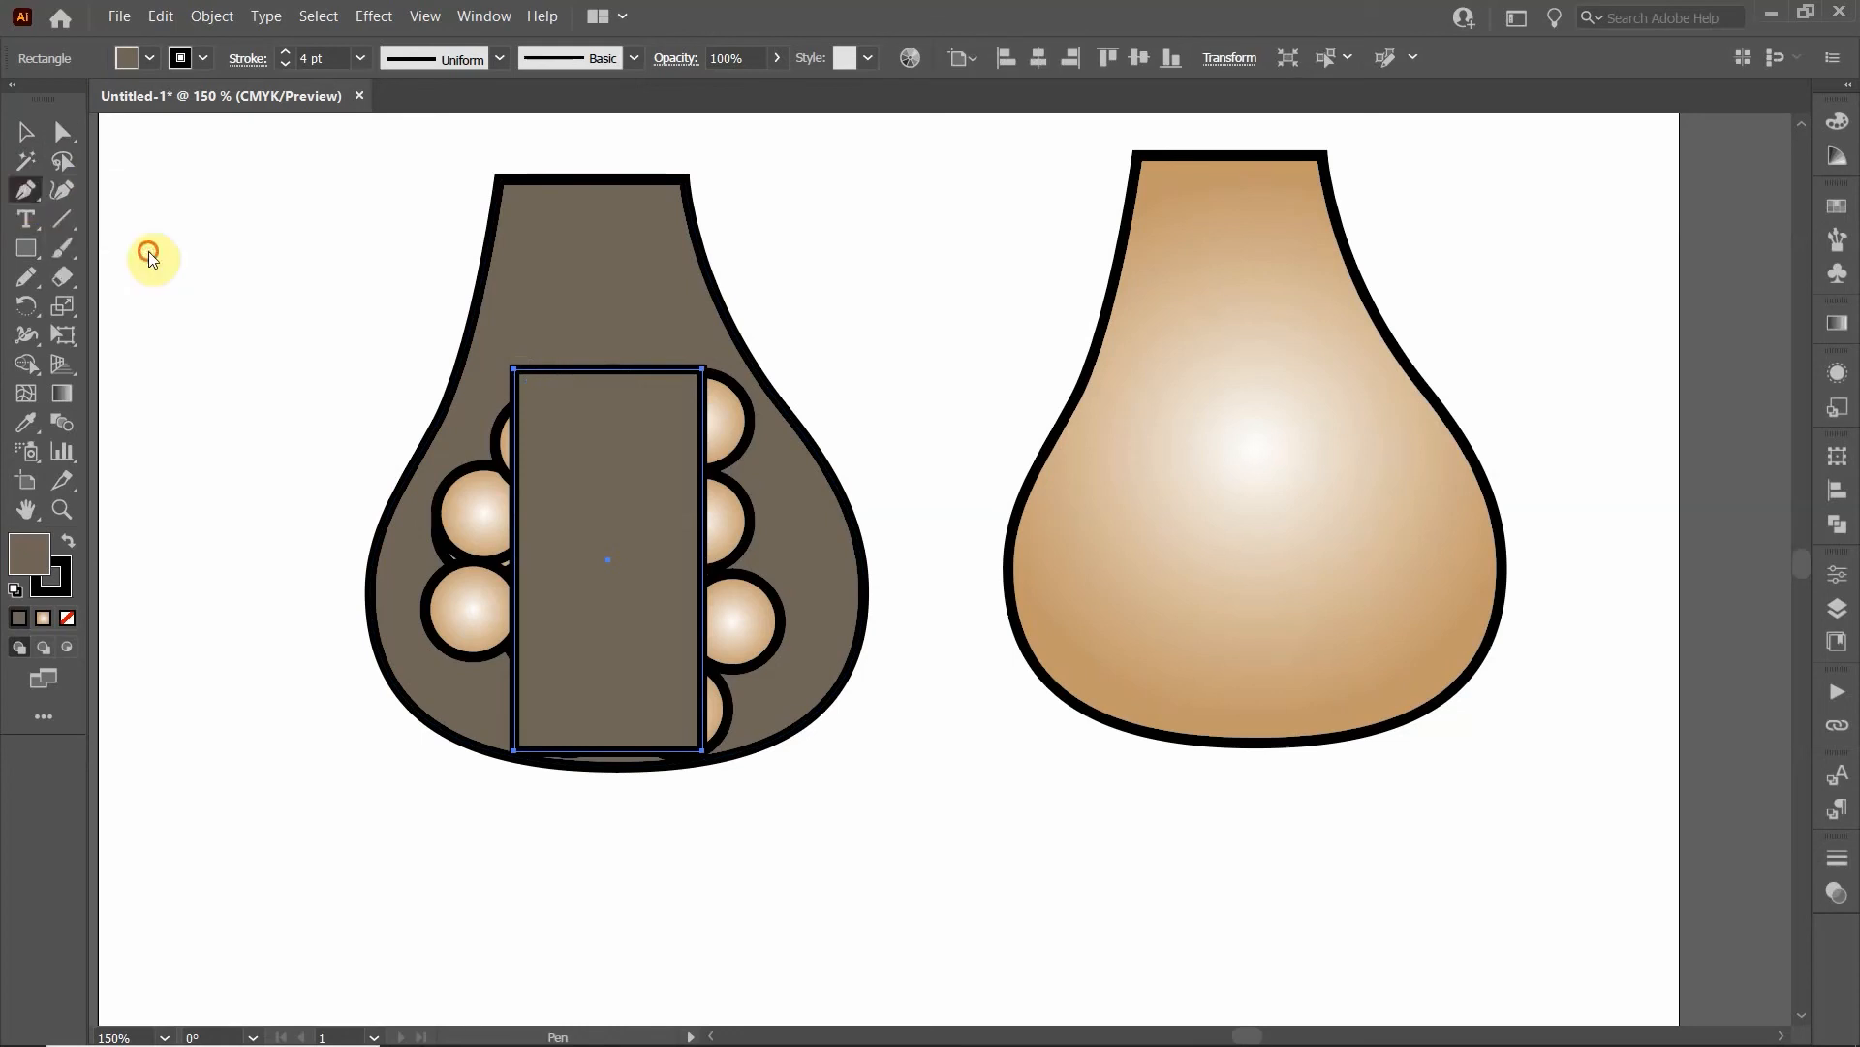
left_click(515, 372)
Step: Centre the triangle's top anchor above its base, convert it to smooth, and angle both handles downward to form a pointed arch
left_click(62, 131)
left_click(676, 354)
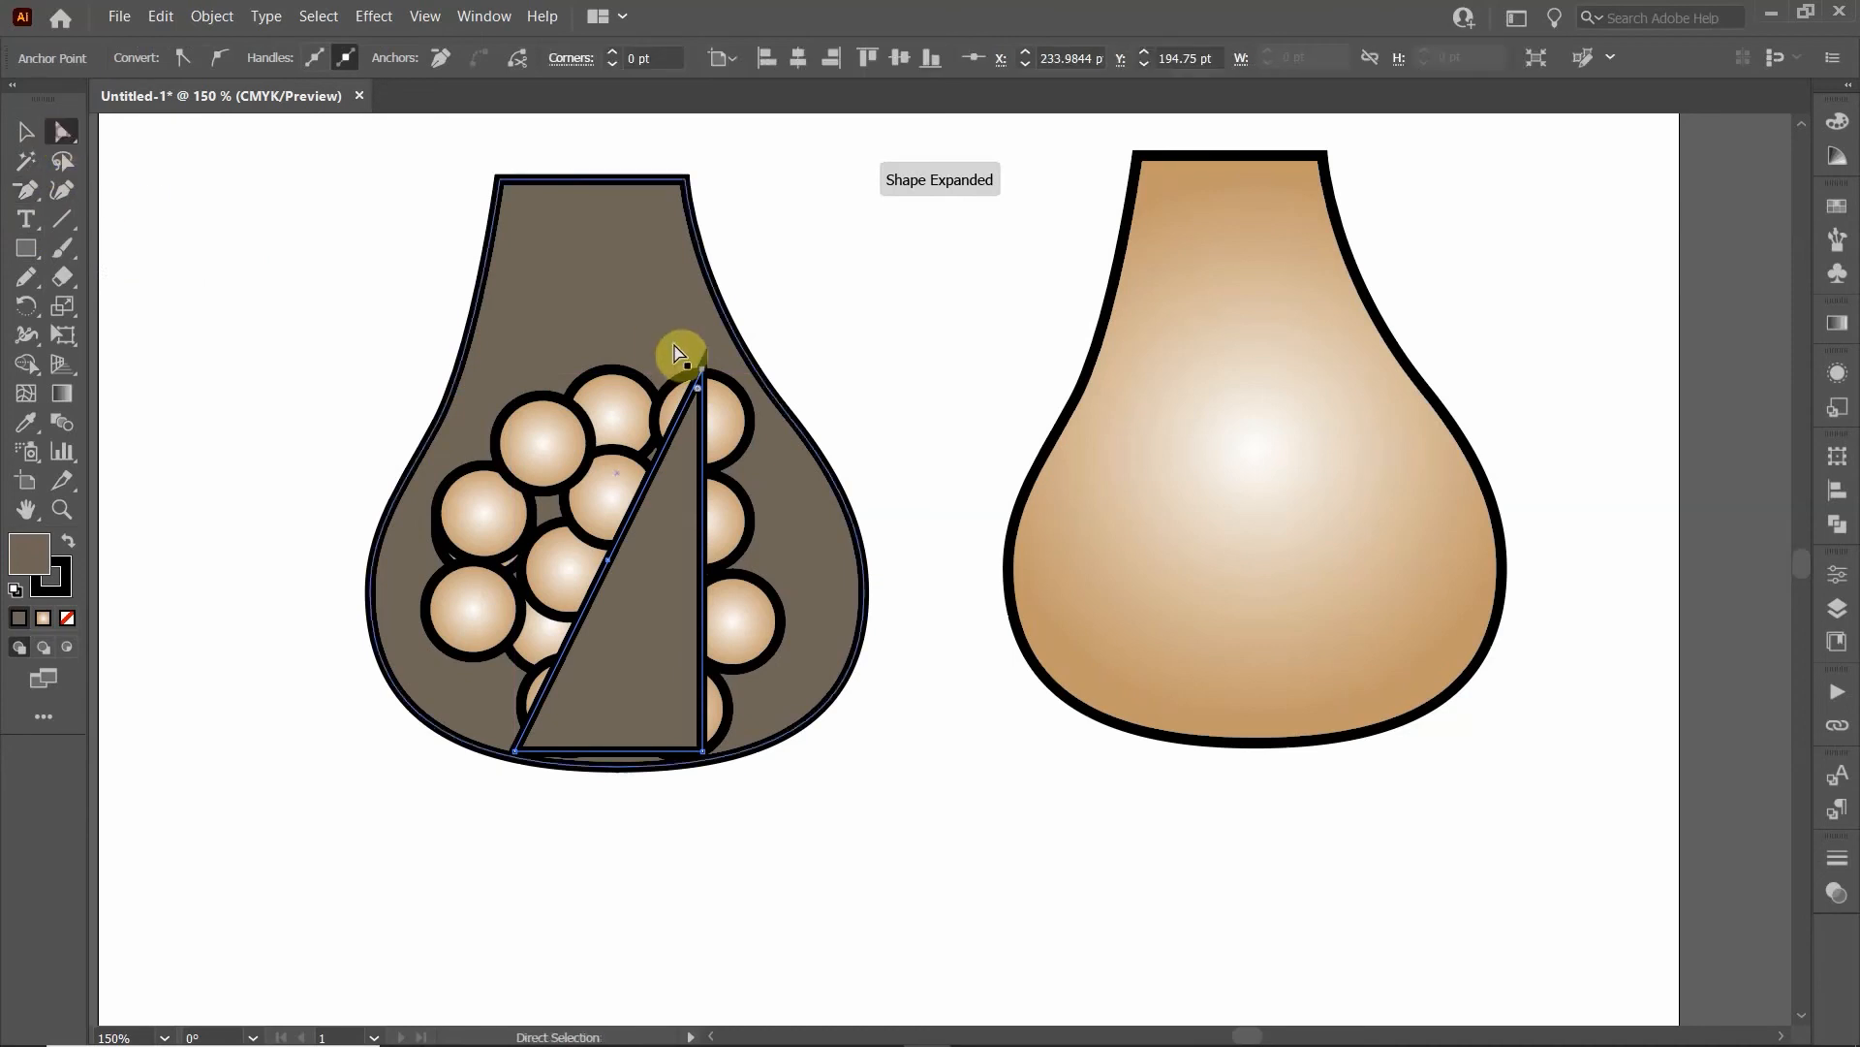
left_click(700, 372)
left_click_drag(700, 372, 616, 359)
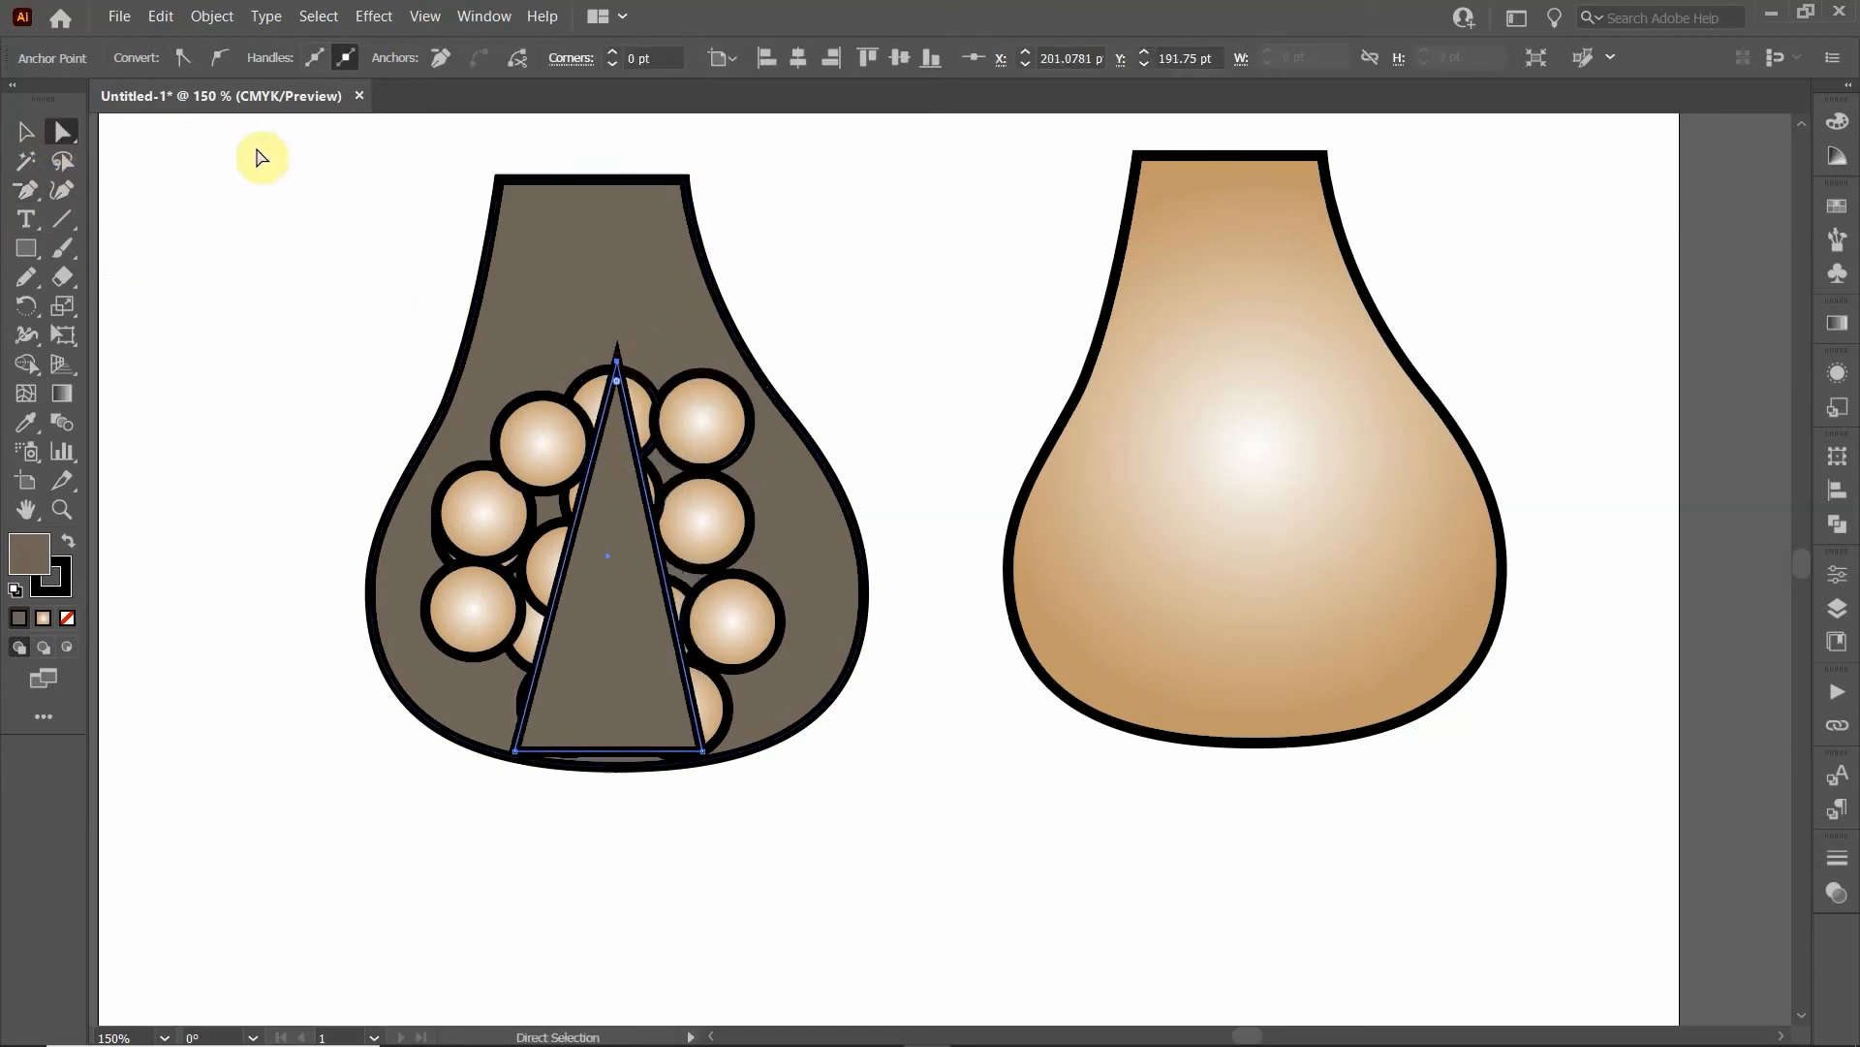
left_click(219, 57)
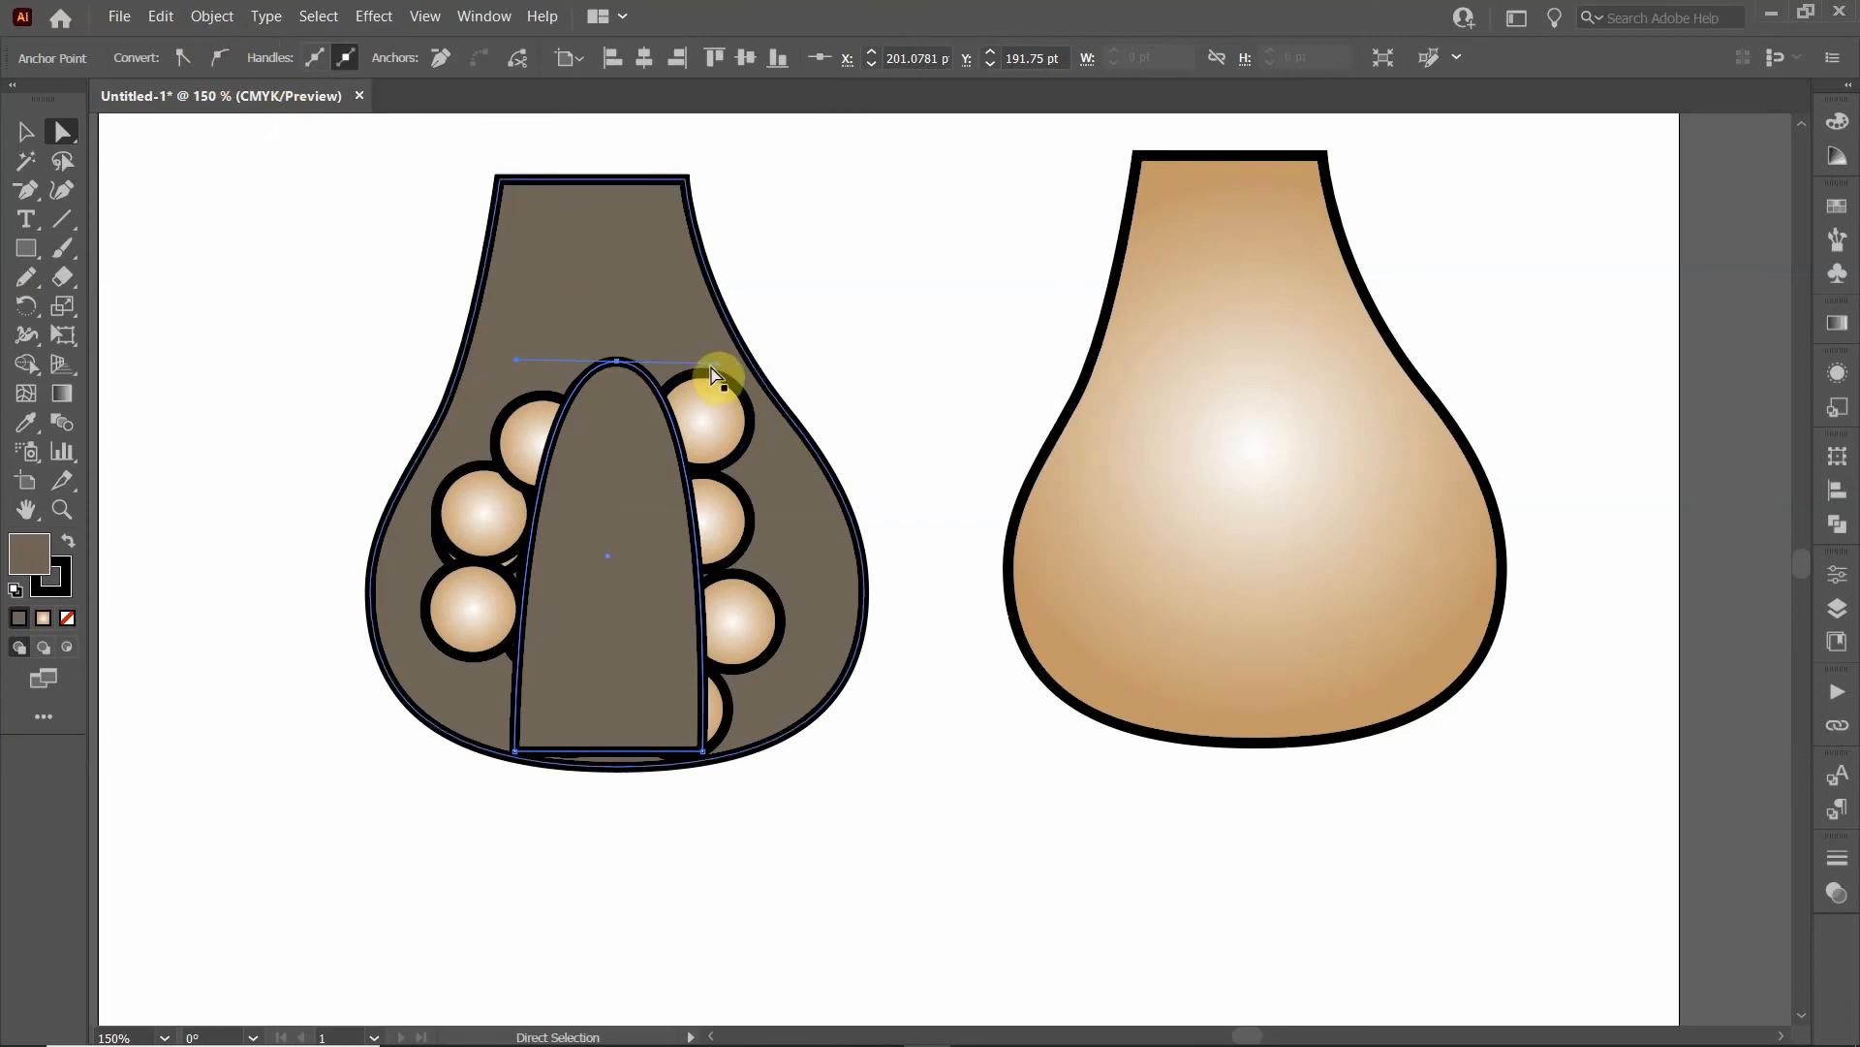
left_click_drag(717, 364, 707, 450)
left_click_drag(514, 360, 503, 420)
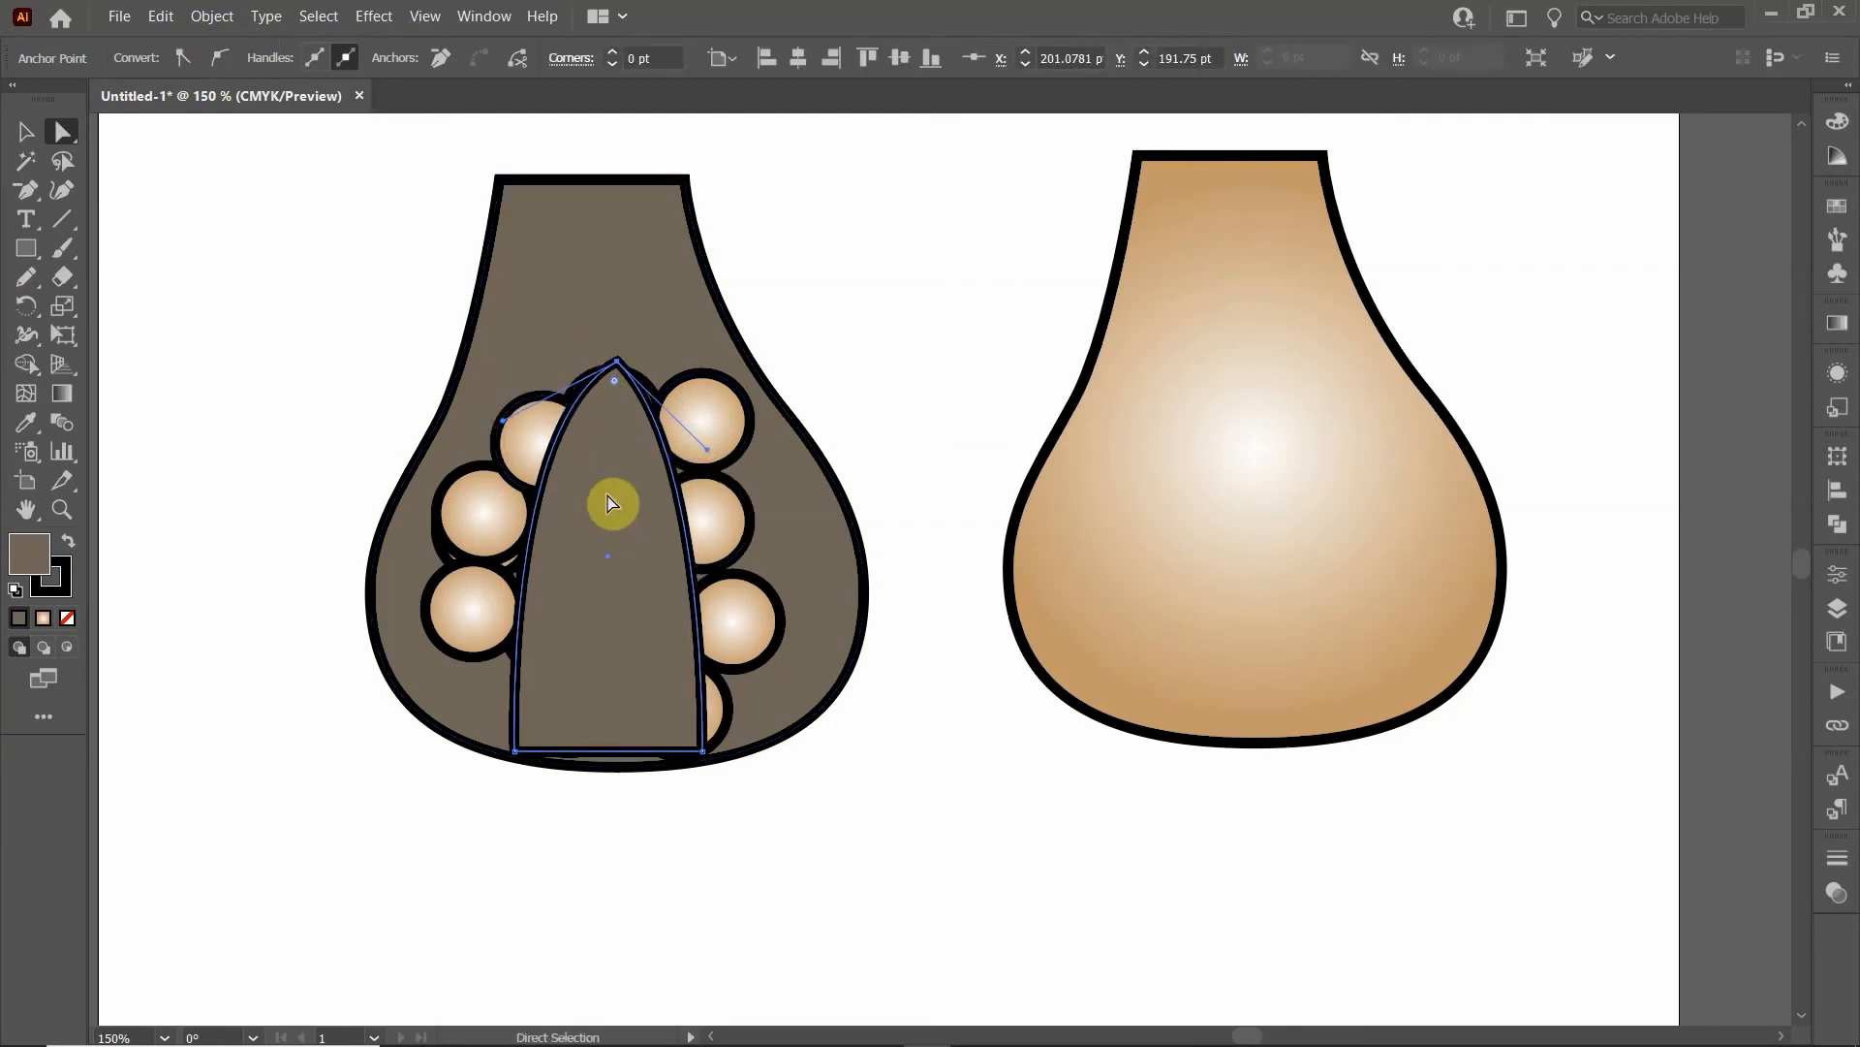
Step: Move the arch's lower corners up and outward, then smooth the lower-right corner and adjust its handles to bow the base gently
left_click_drag(517, 754, 489, 726)
left_click_drag(707, 756, 714, 728)
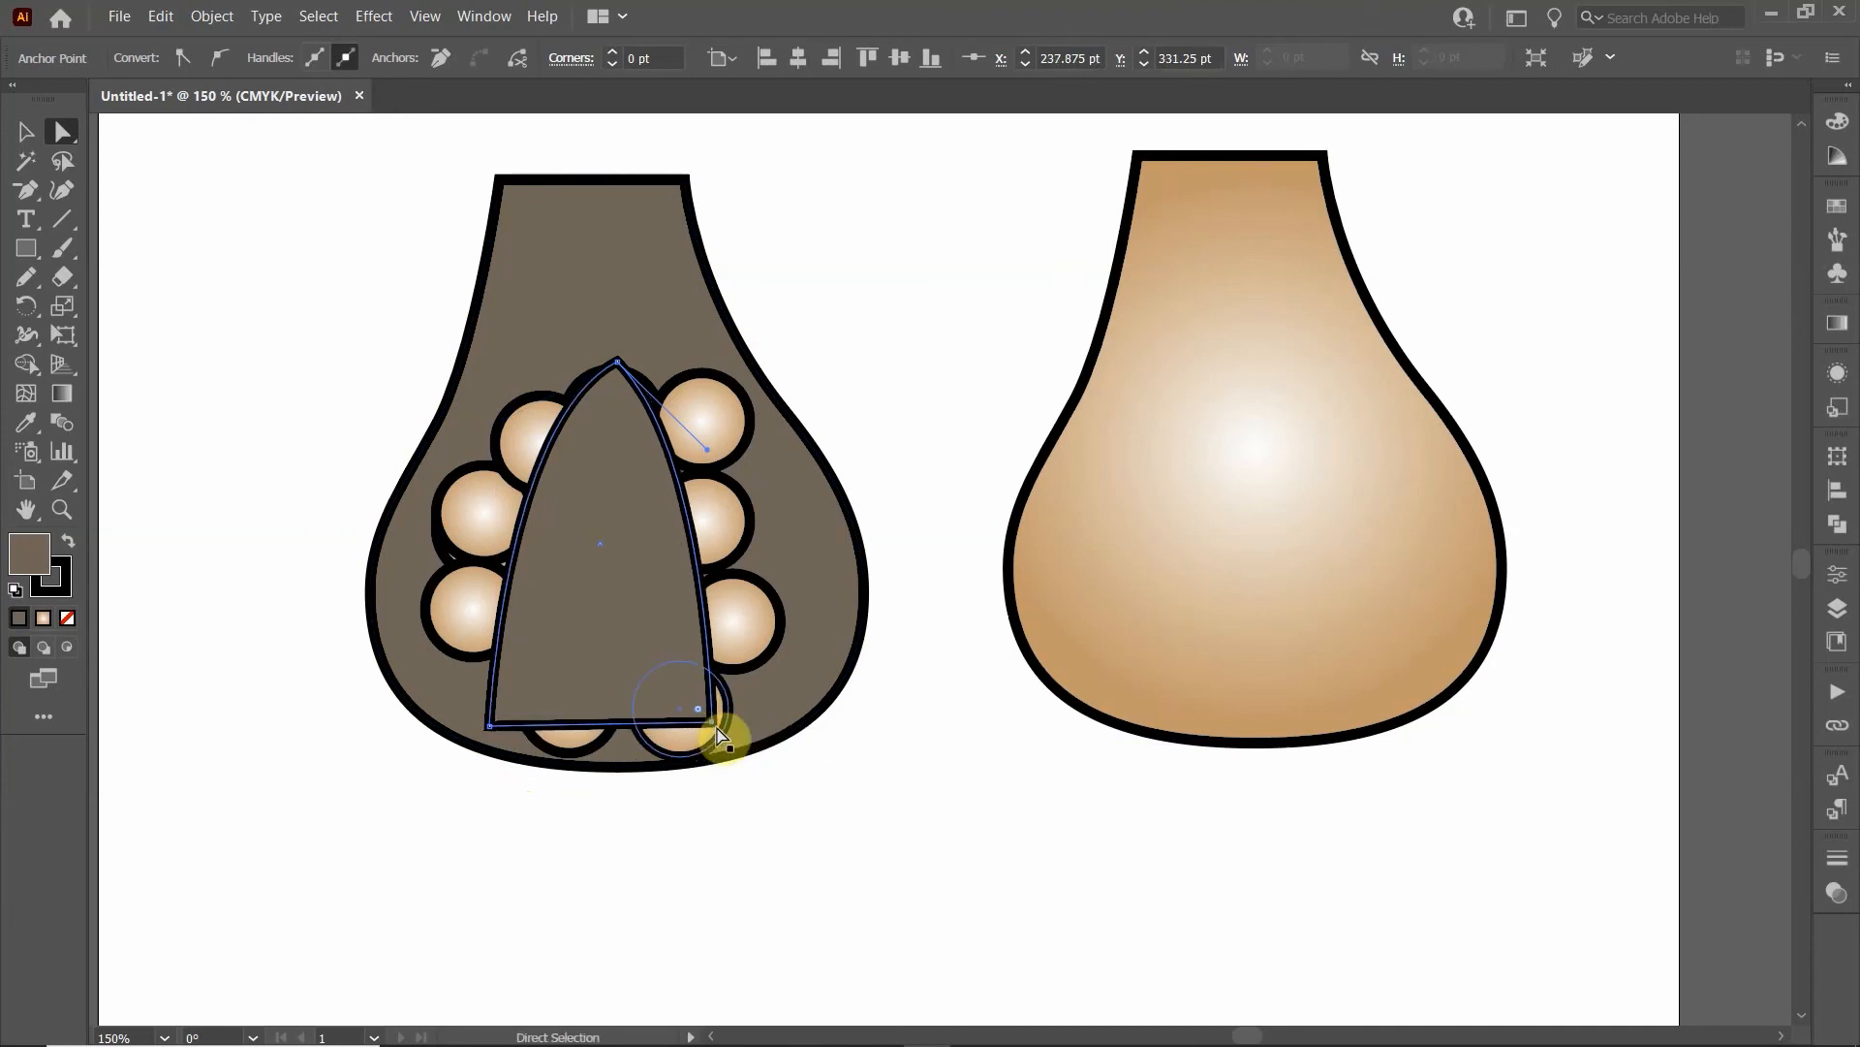
left_click(224, 56)
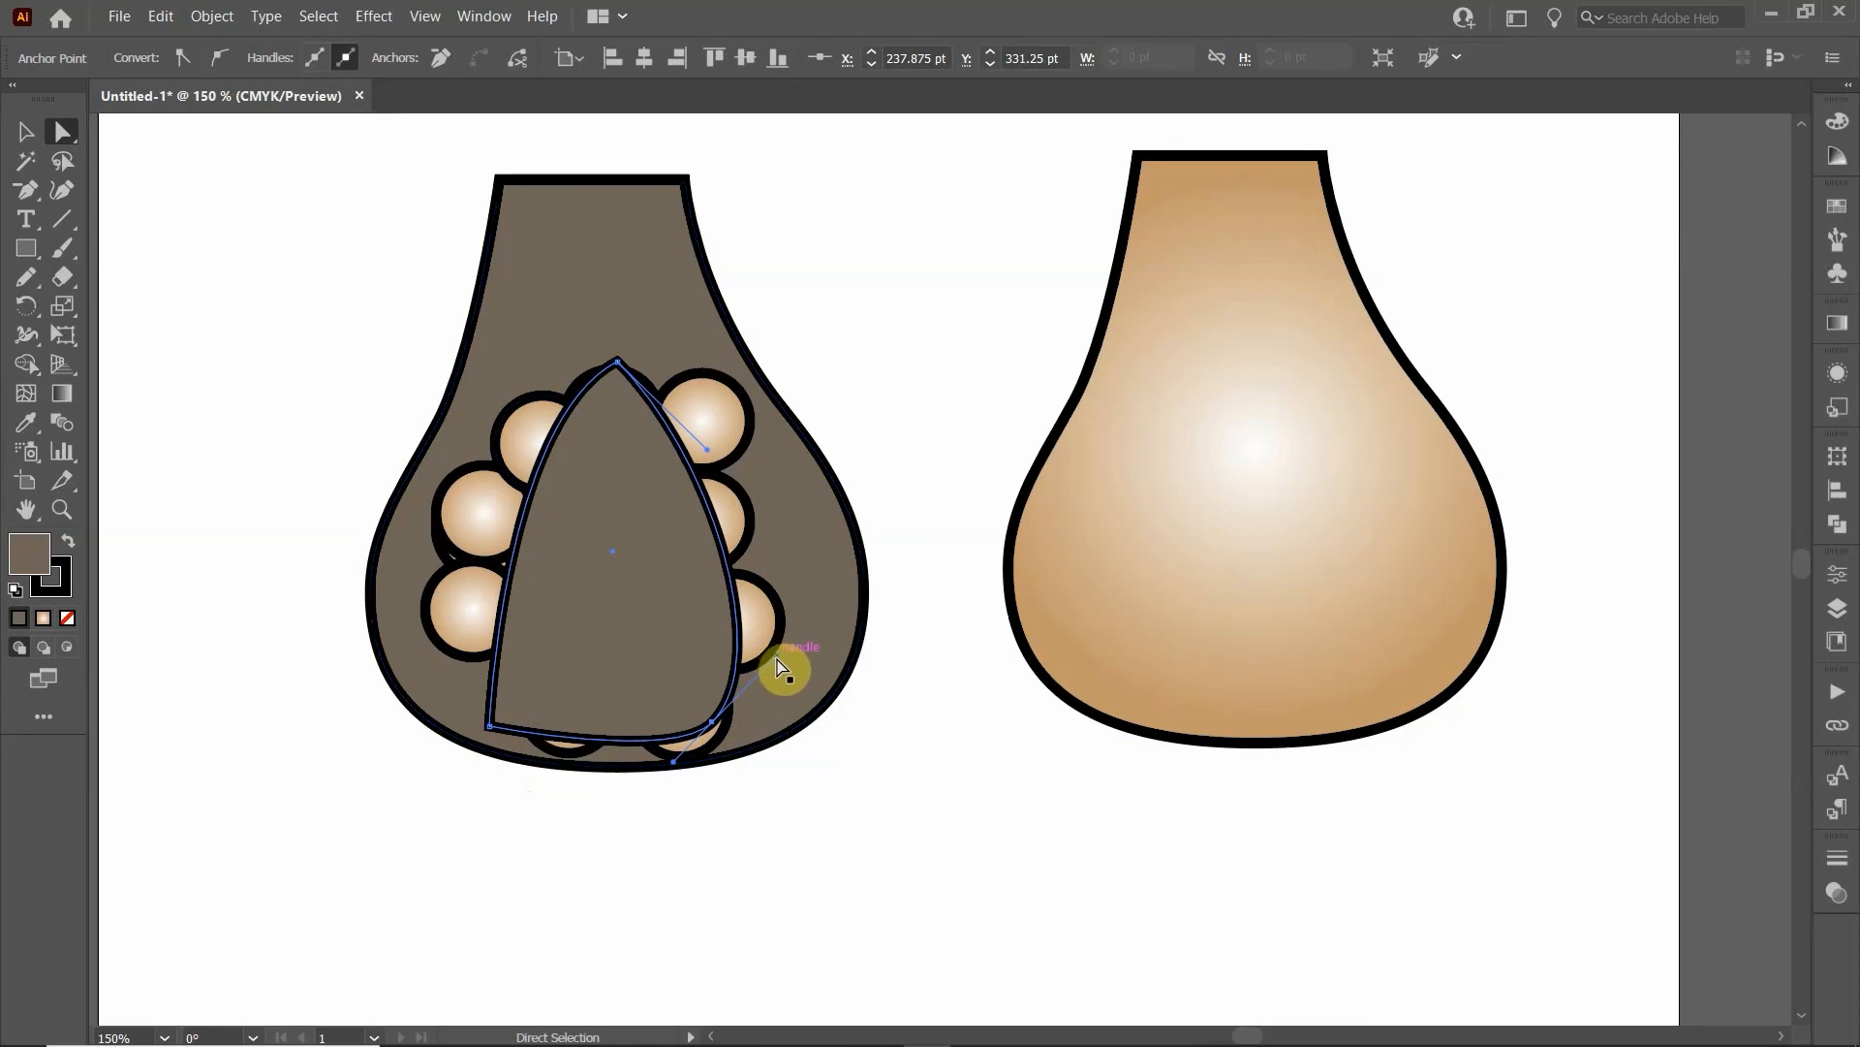
left_click_drag(783, 668, 723, 605)
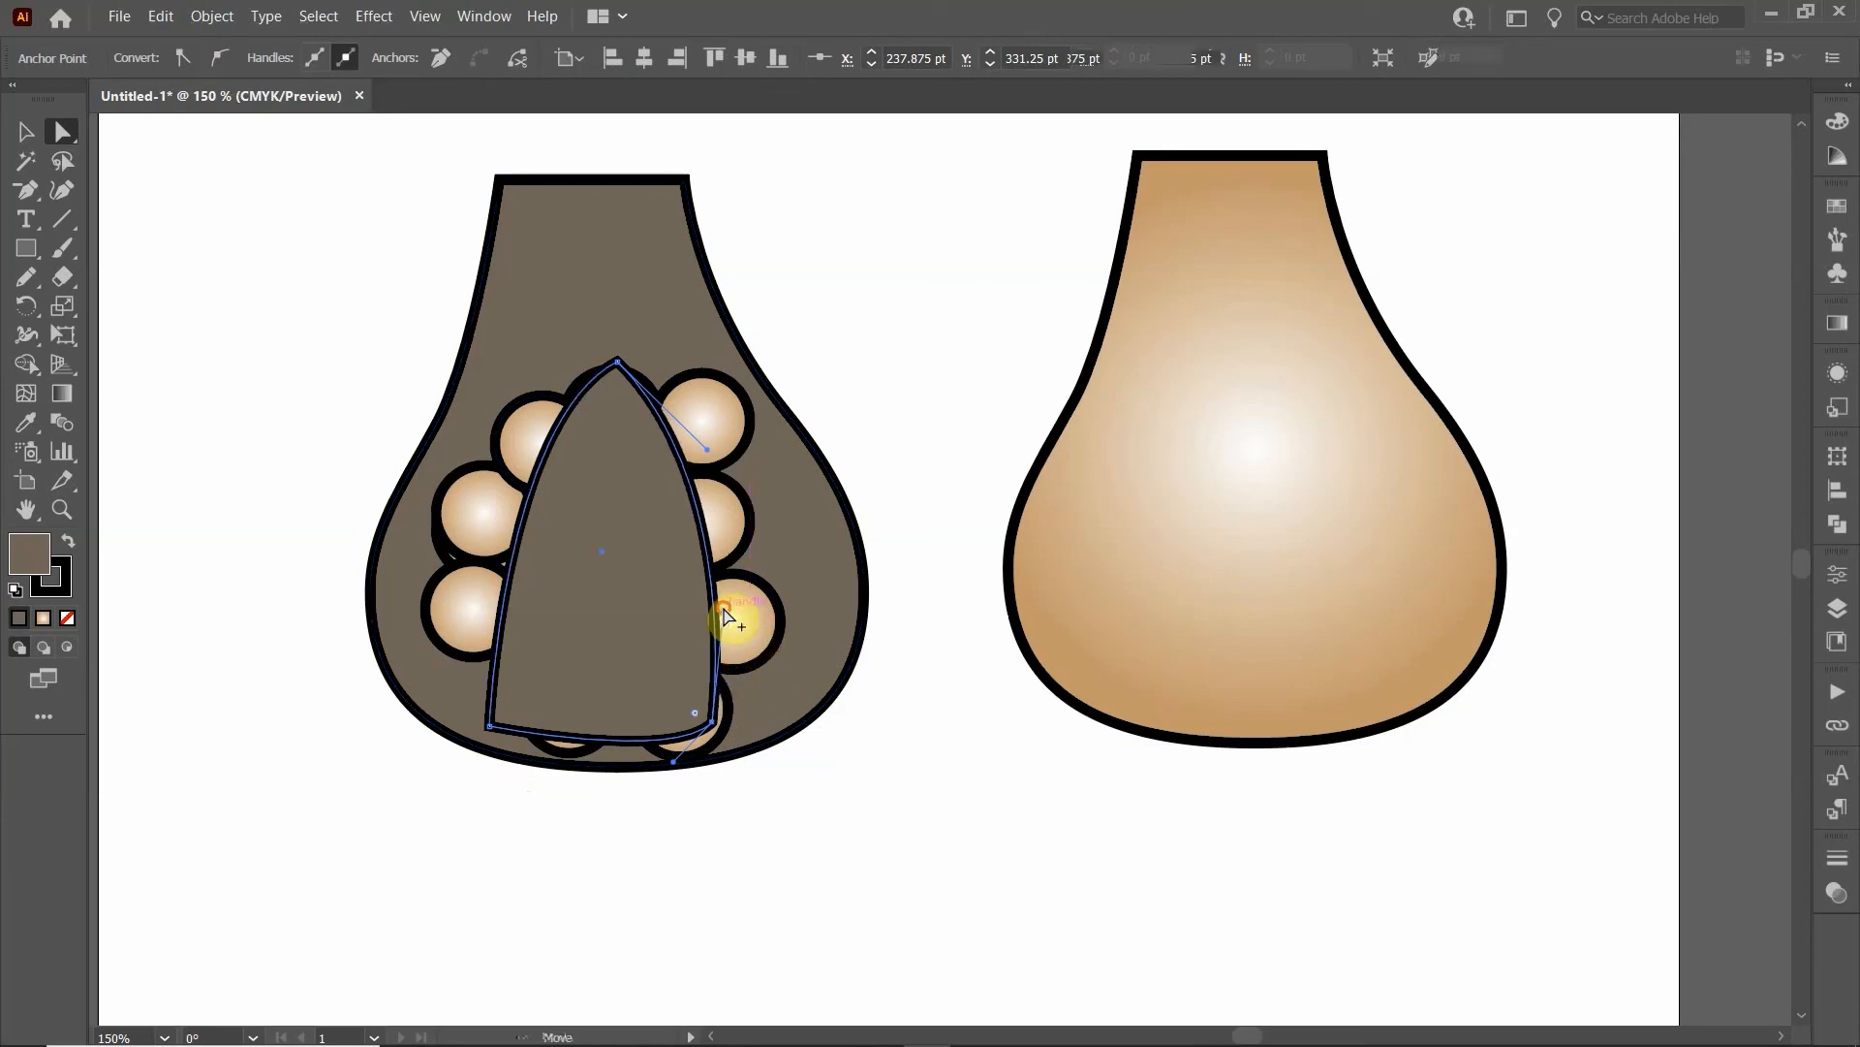
left_click_drag(676, 763, 696, 710)
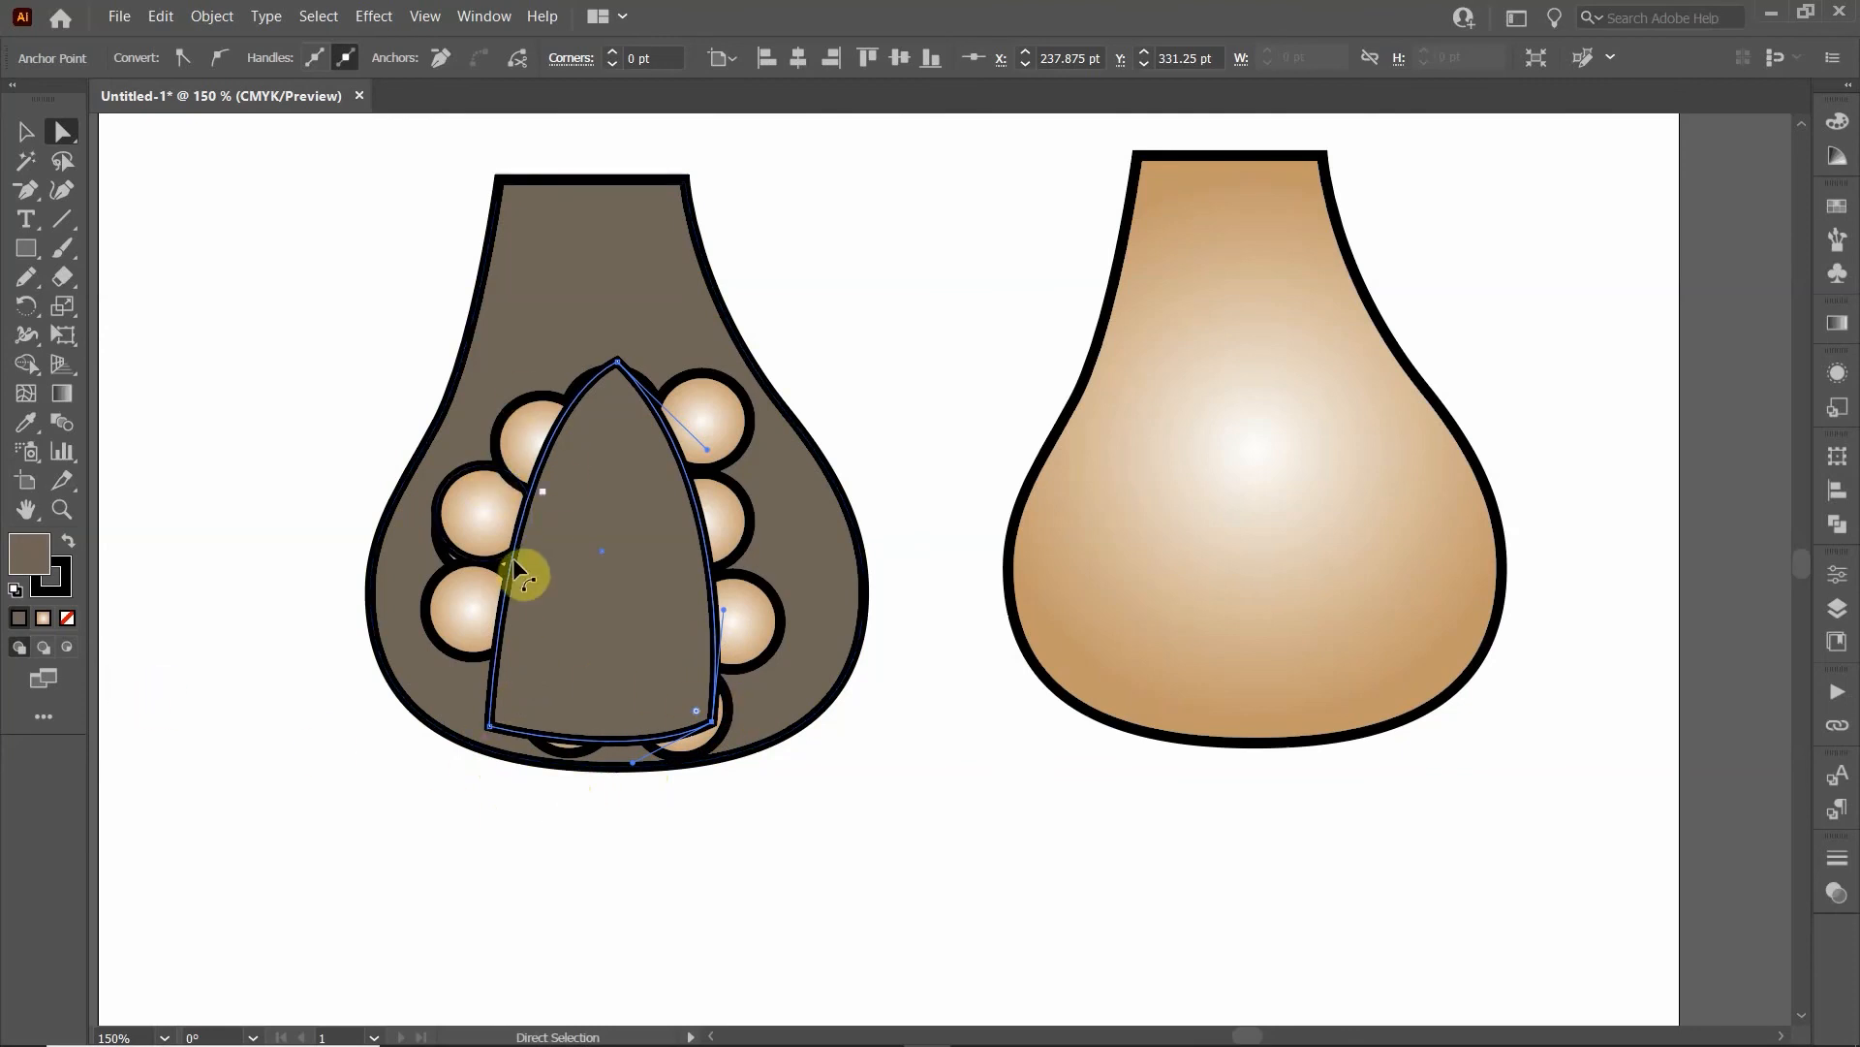
Step: Move the arch's top anchor down and slightly to the left, and deselect the shape
left_click_drag(617, 376, 507, 444)
left_click_drag(624, 366, 602, 398)
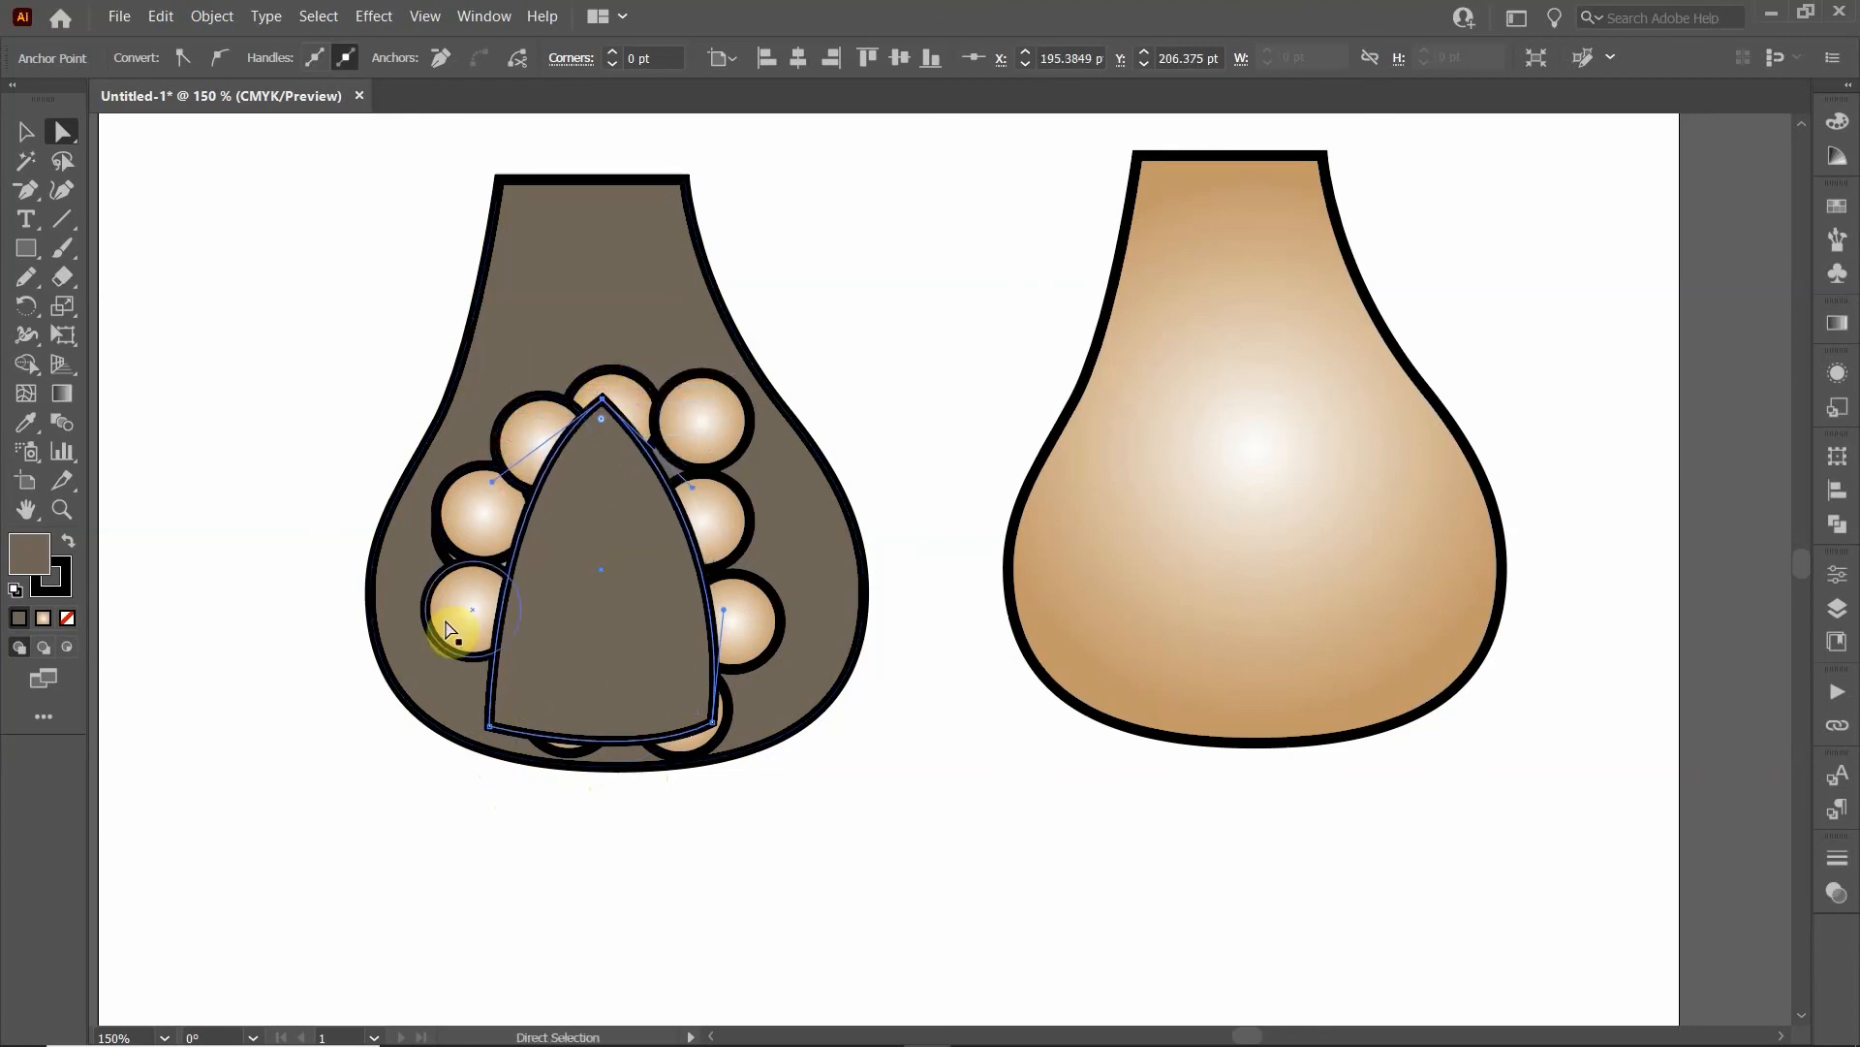
left_click(25, 132)
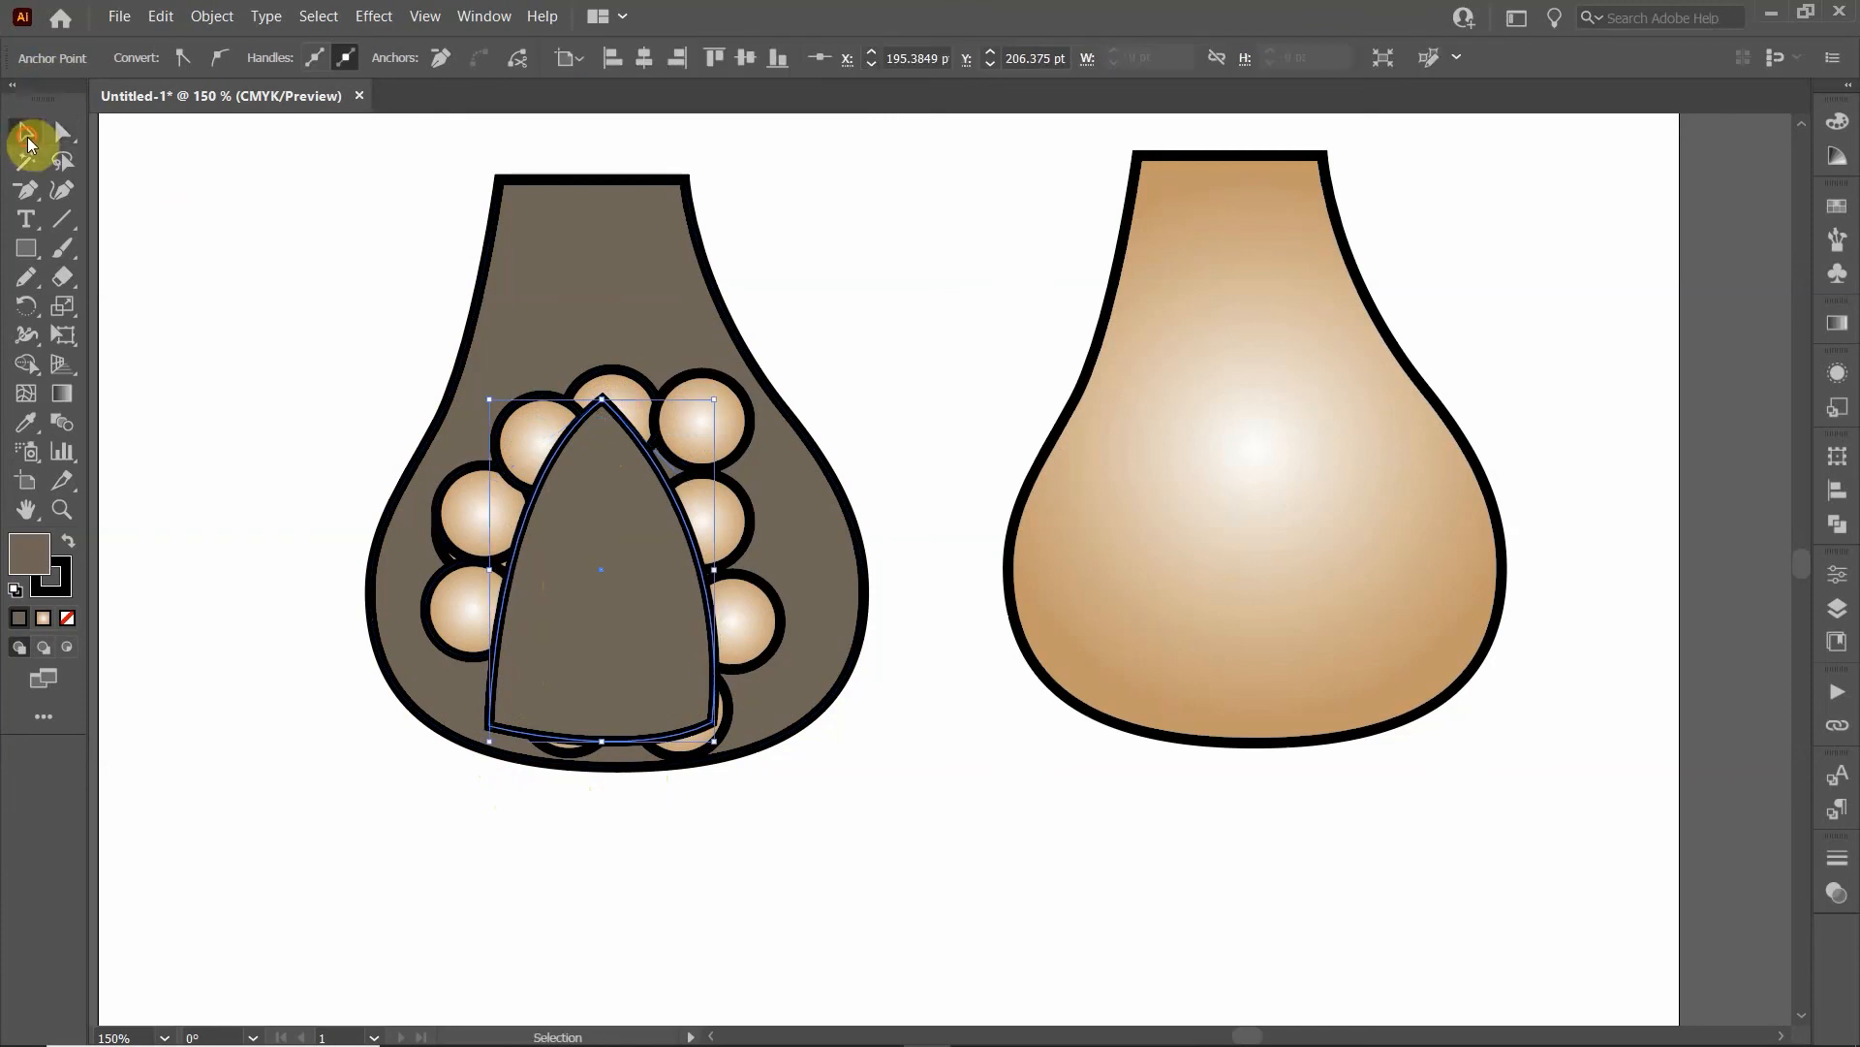
left_click(184, 242)
Step: Make a clipping mask from the arch, the circles and the dark vase
left_click_drag(619, 529, 893, 840)
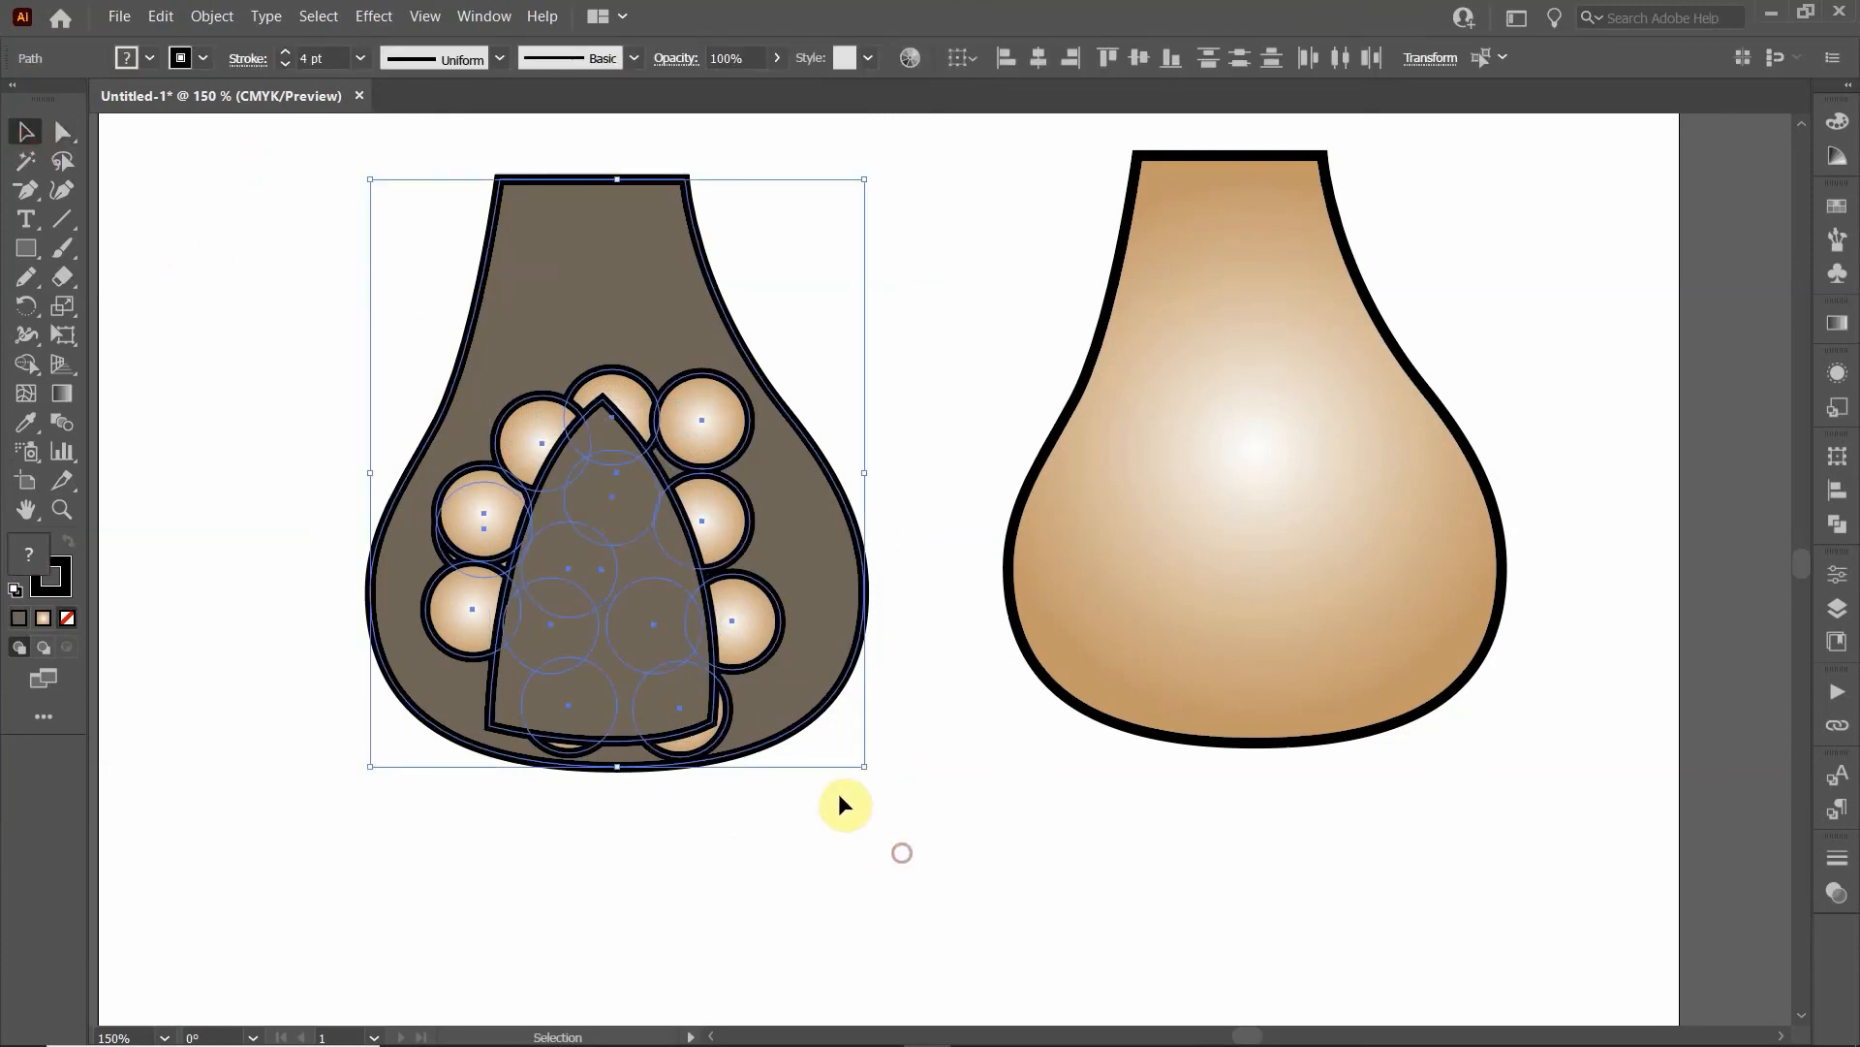
right_click(657, 473)
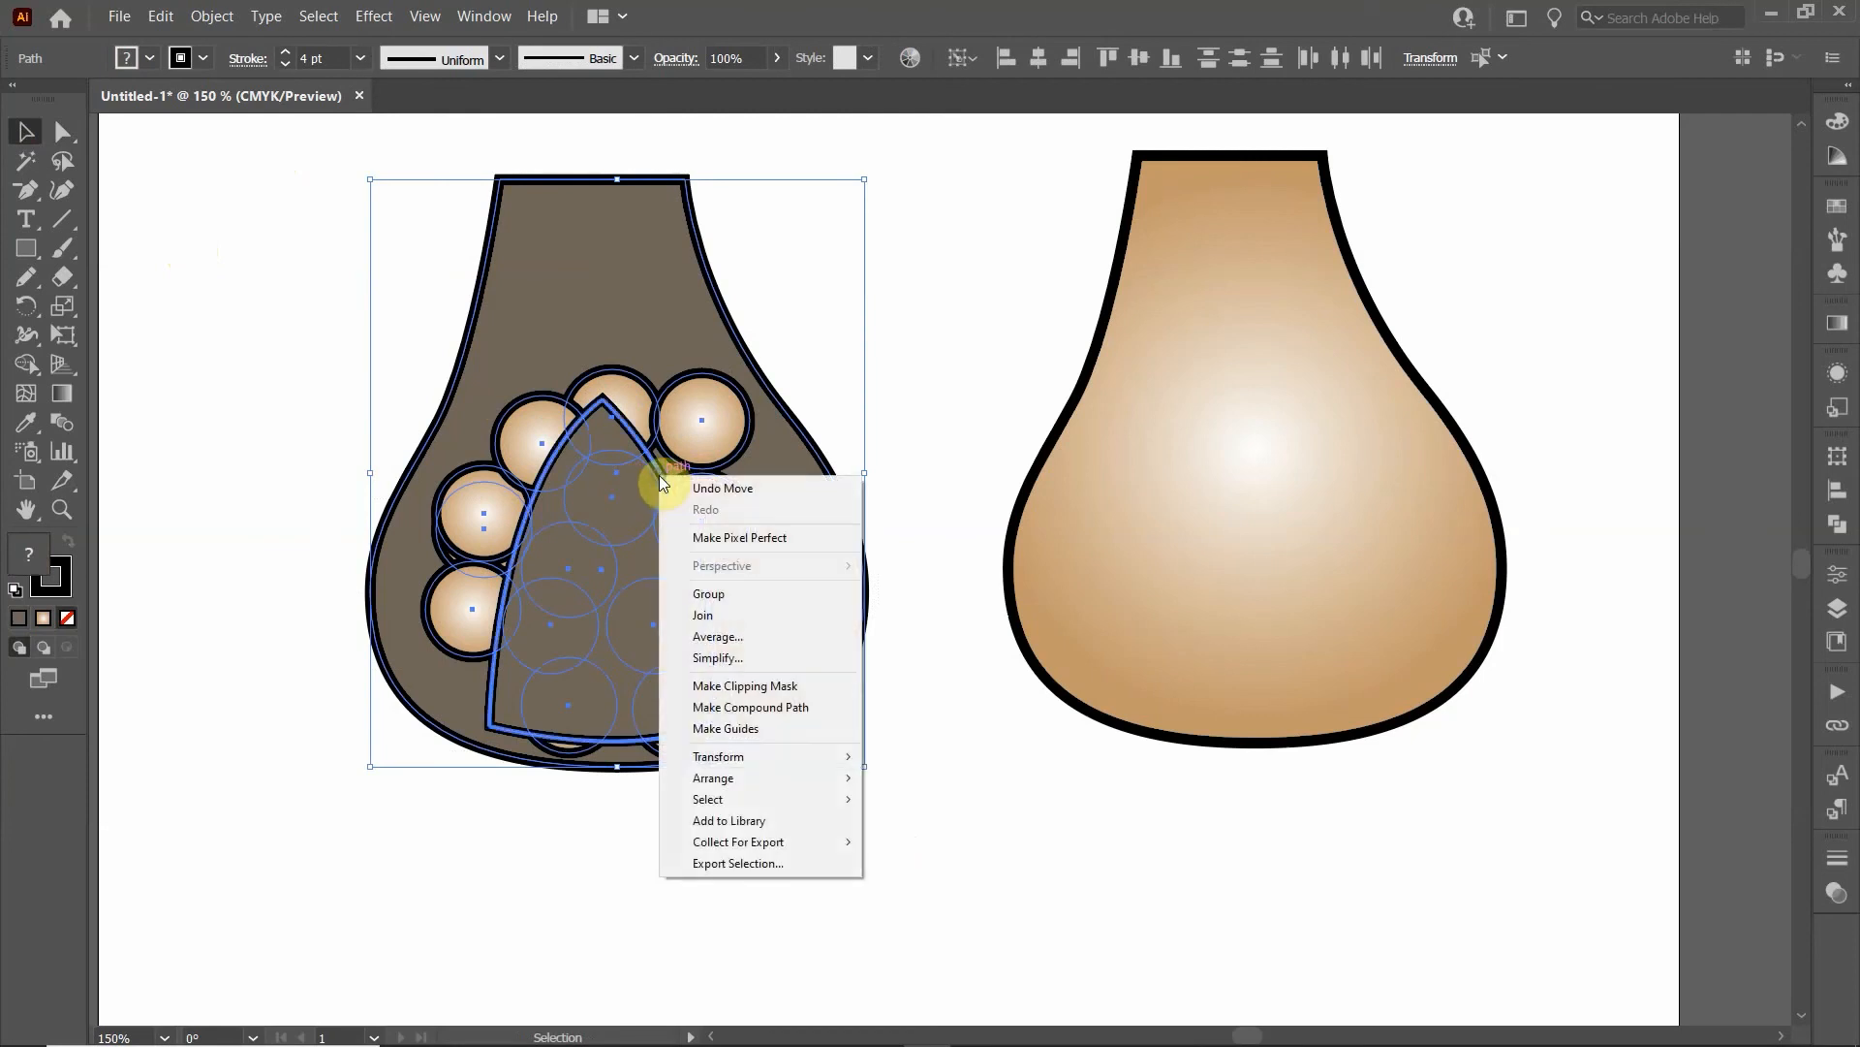
left_click(765, 687)
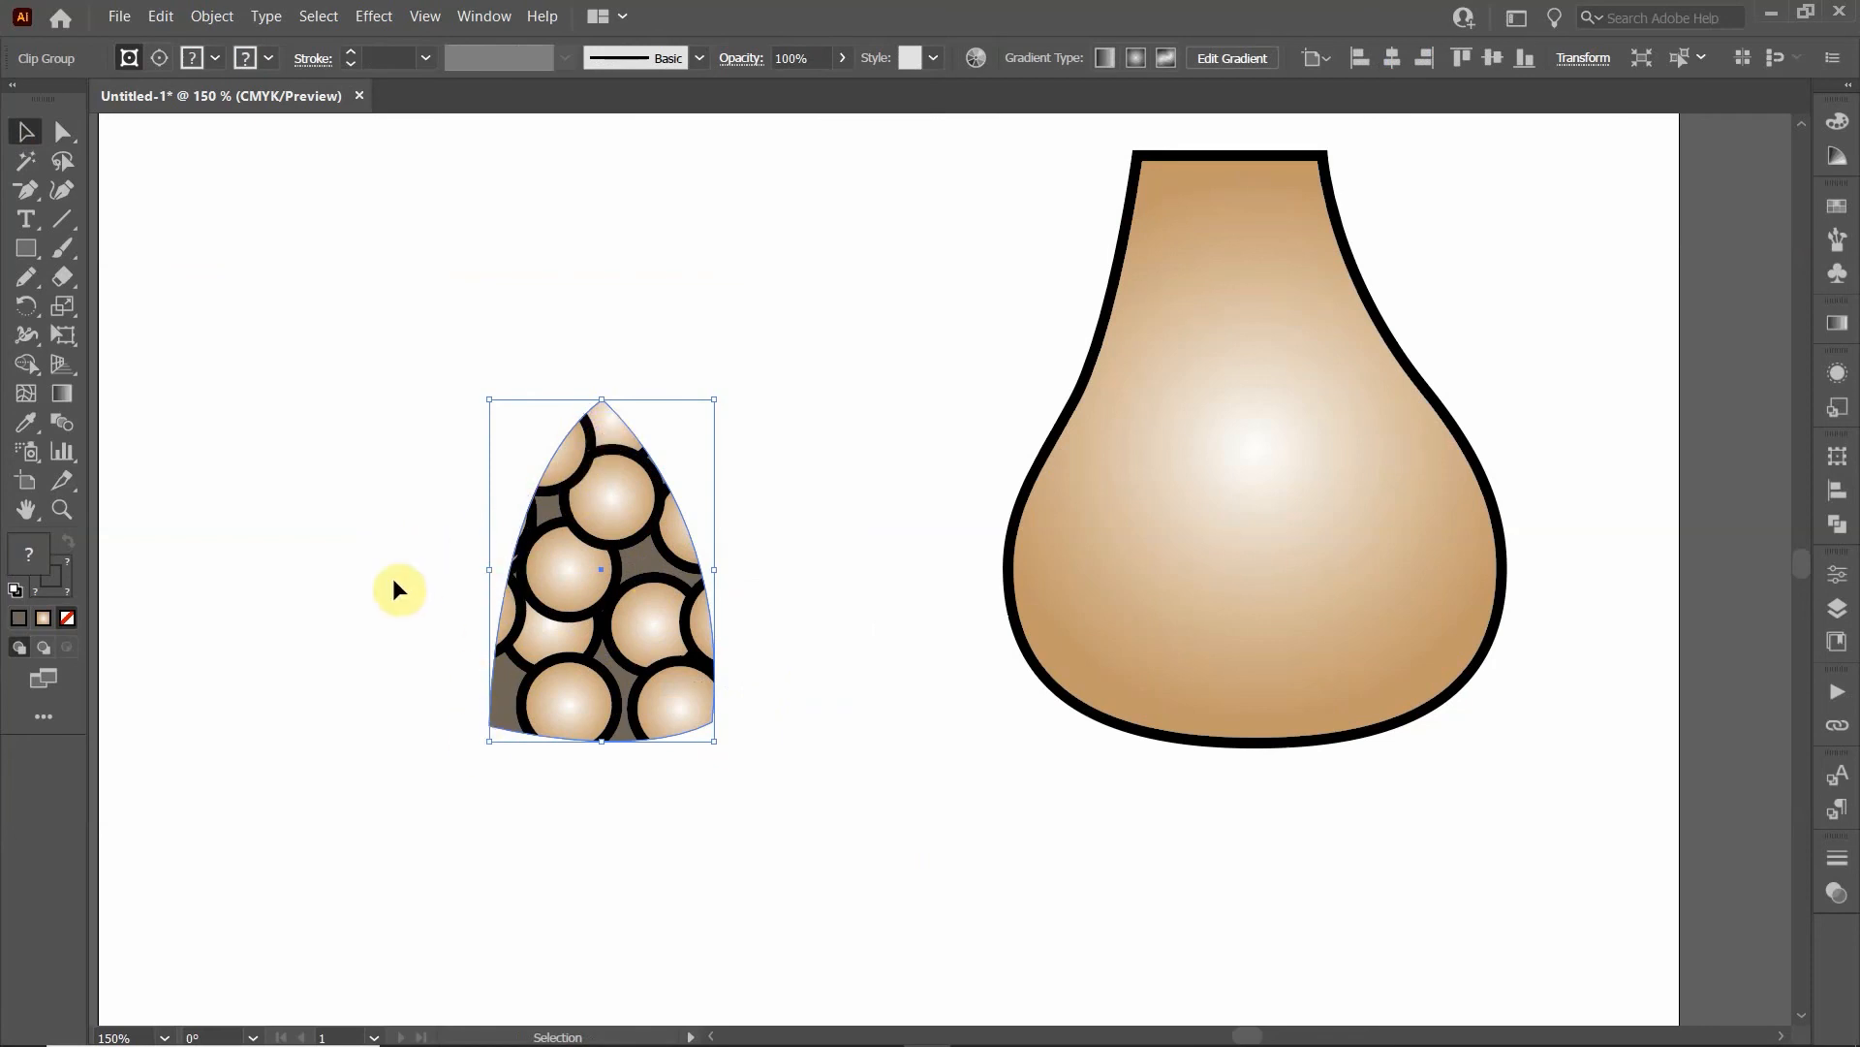
Step: Place the arch-shaped clip group over the lower belly of the gradient-filled vase, nudging it slightly up and left
left_click_drag(642, 560, 1287, 541)
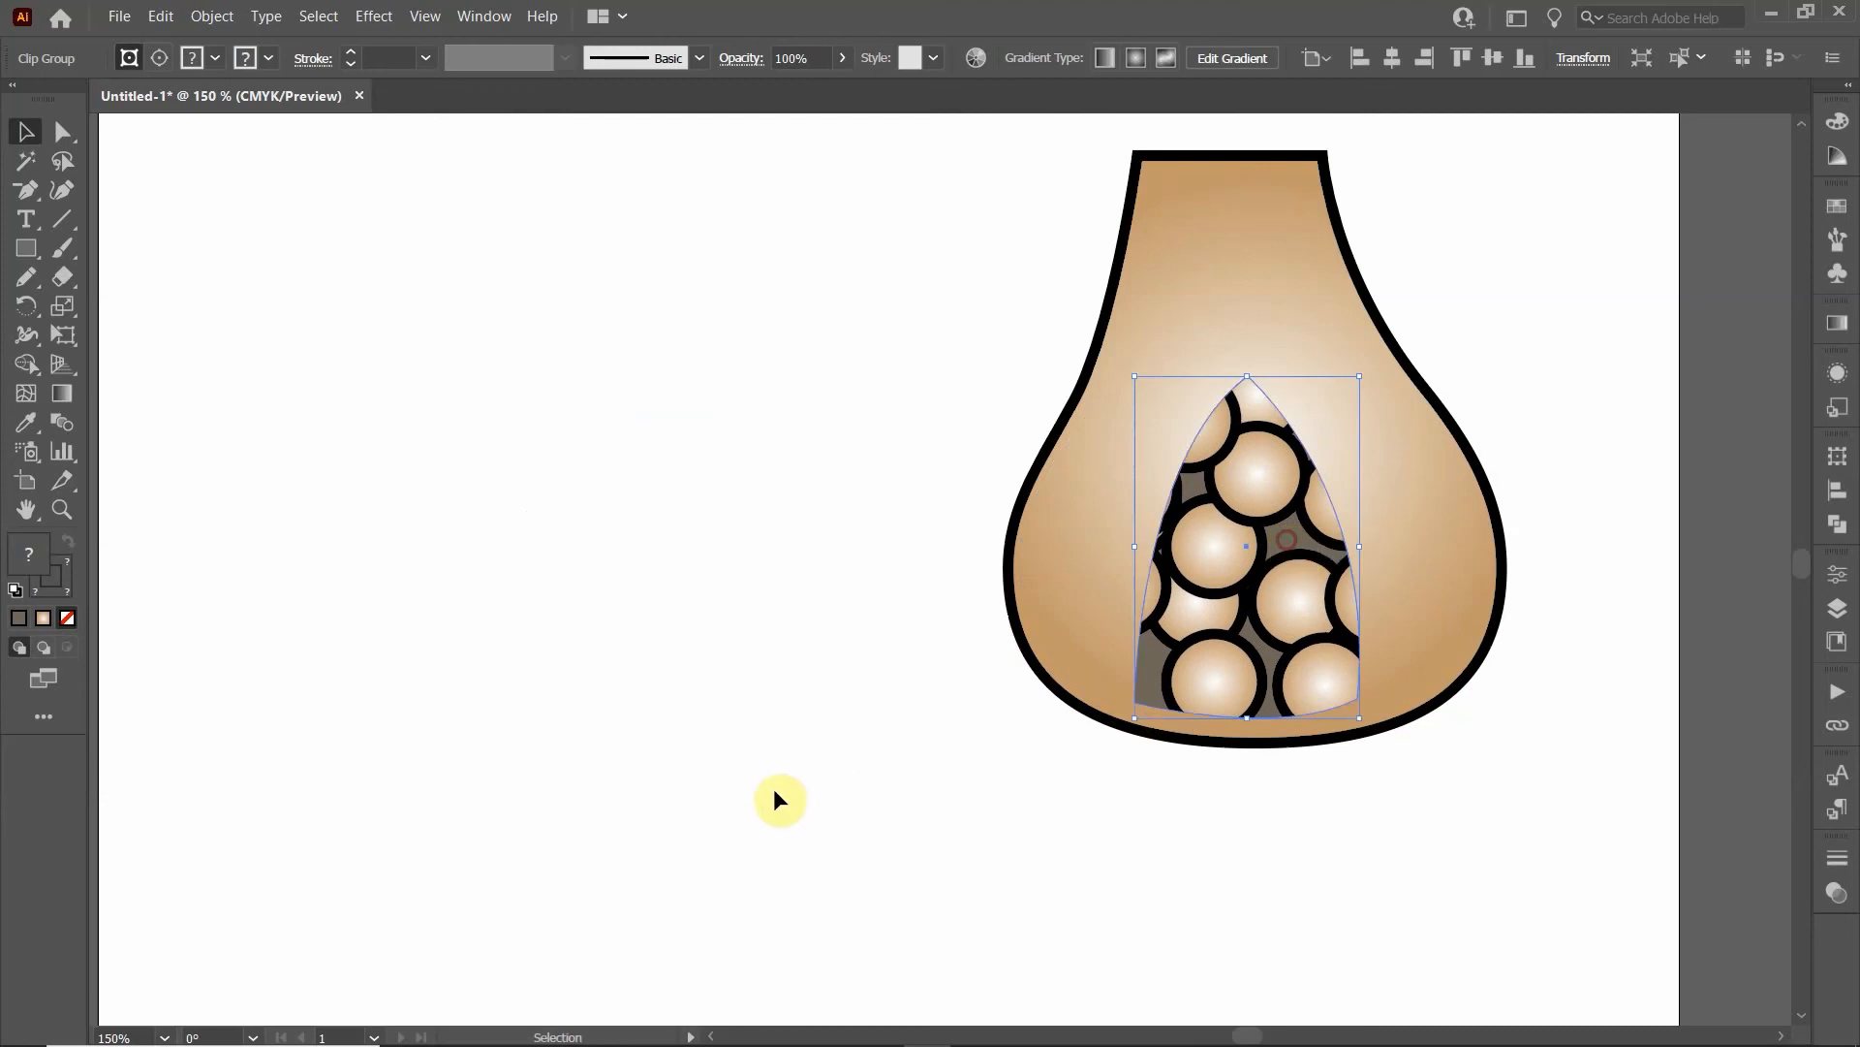
left_click(775, 791)
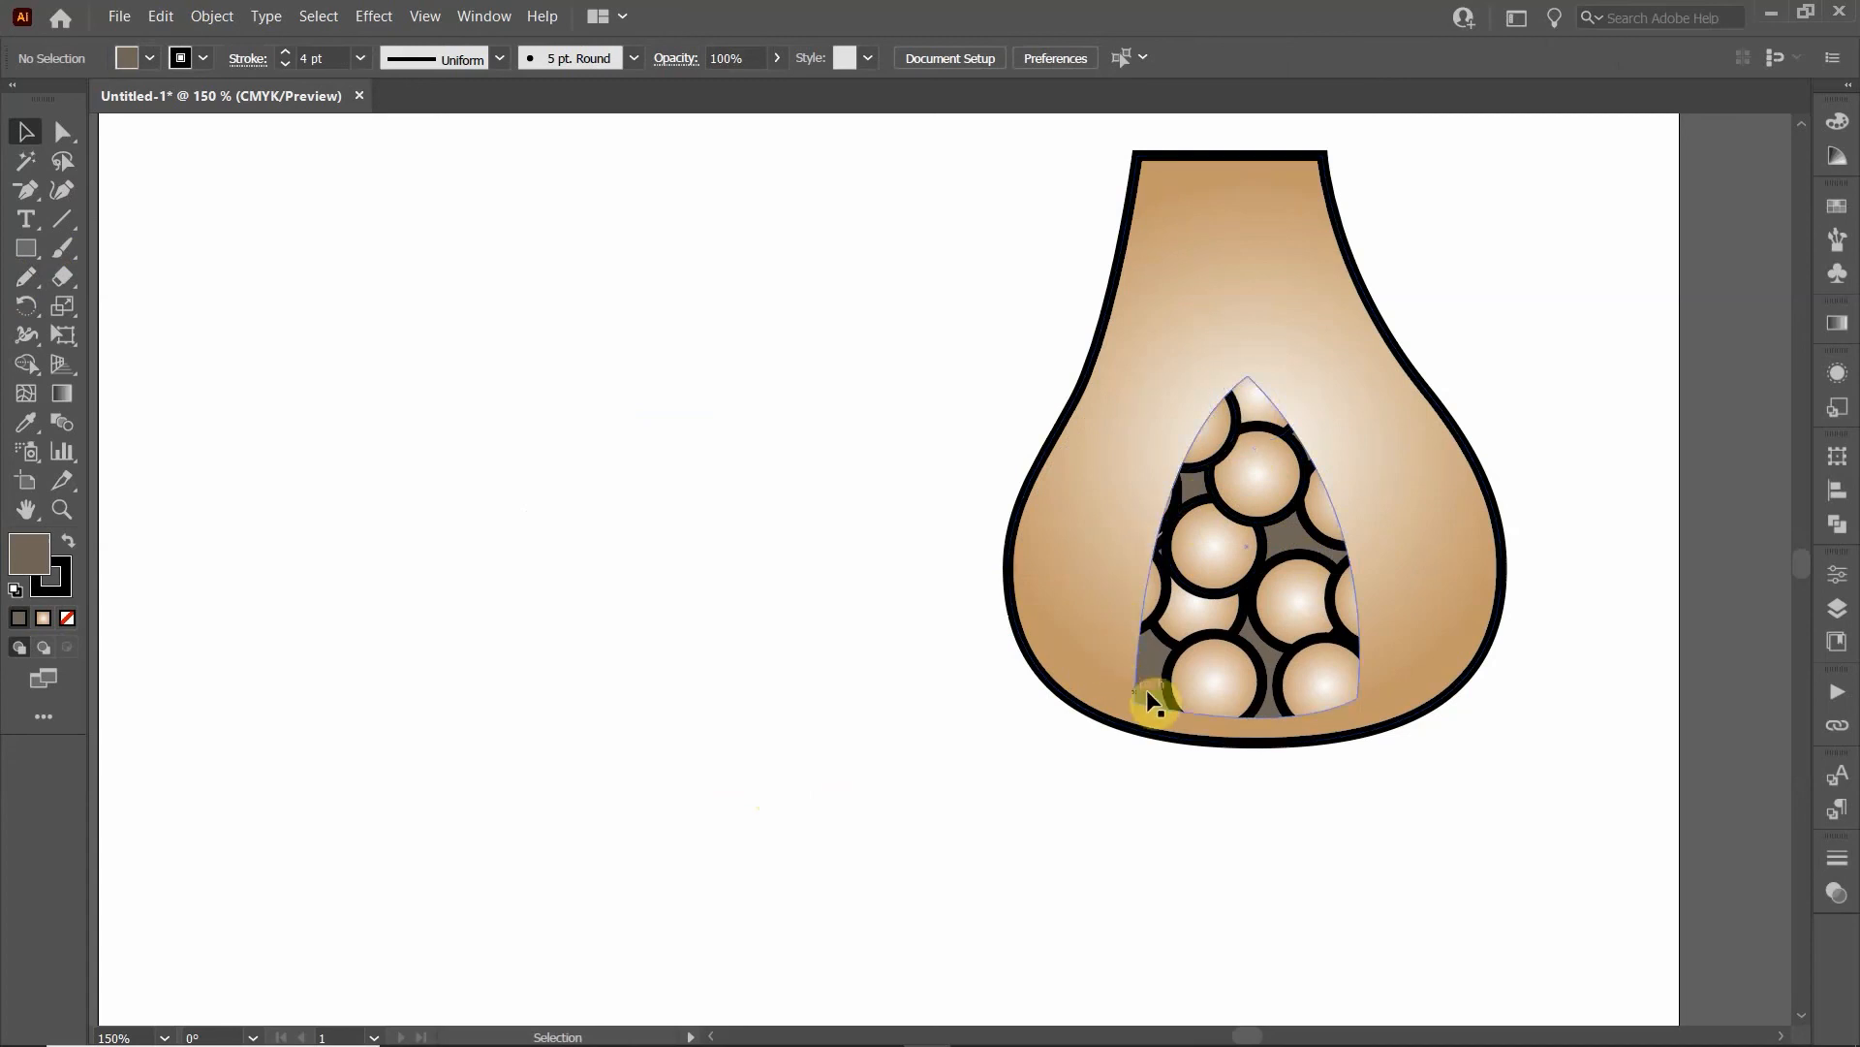
left_click(1250, 449)
mouse_move(1250, 445)
left_mouse_down()
mouse_move(1056, 453)
mouse_move(1267, 432)
mouse_move(1254, 445)
left_mouse_up()
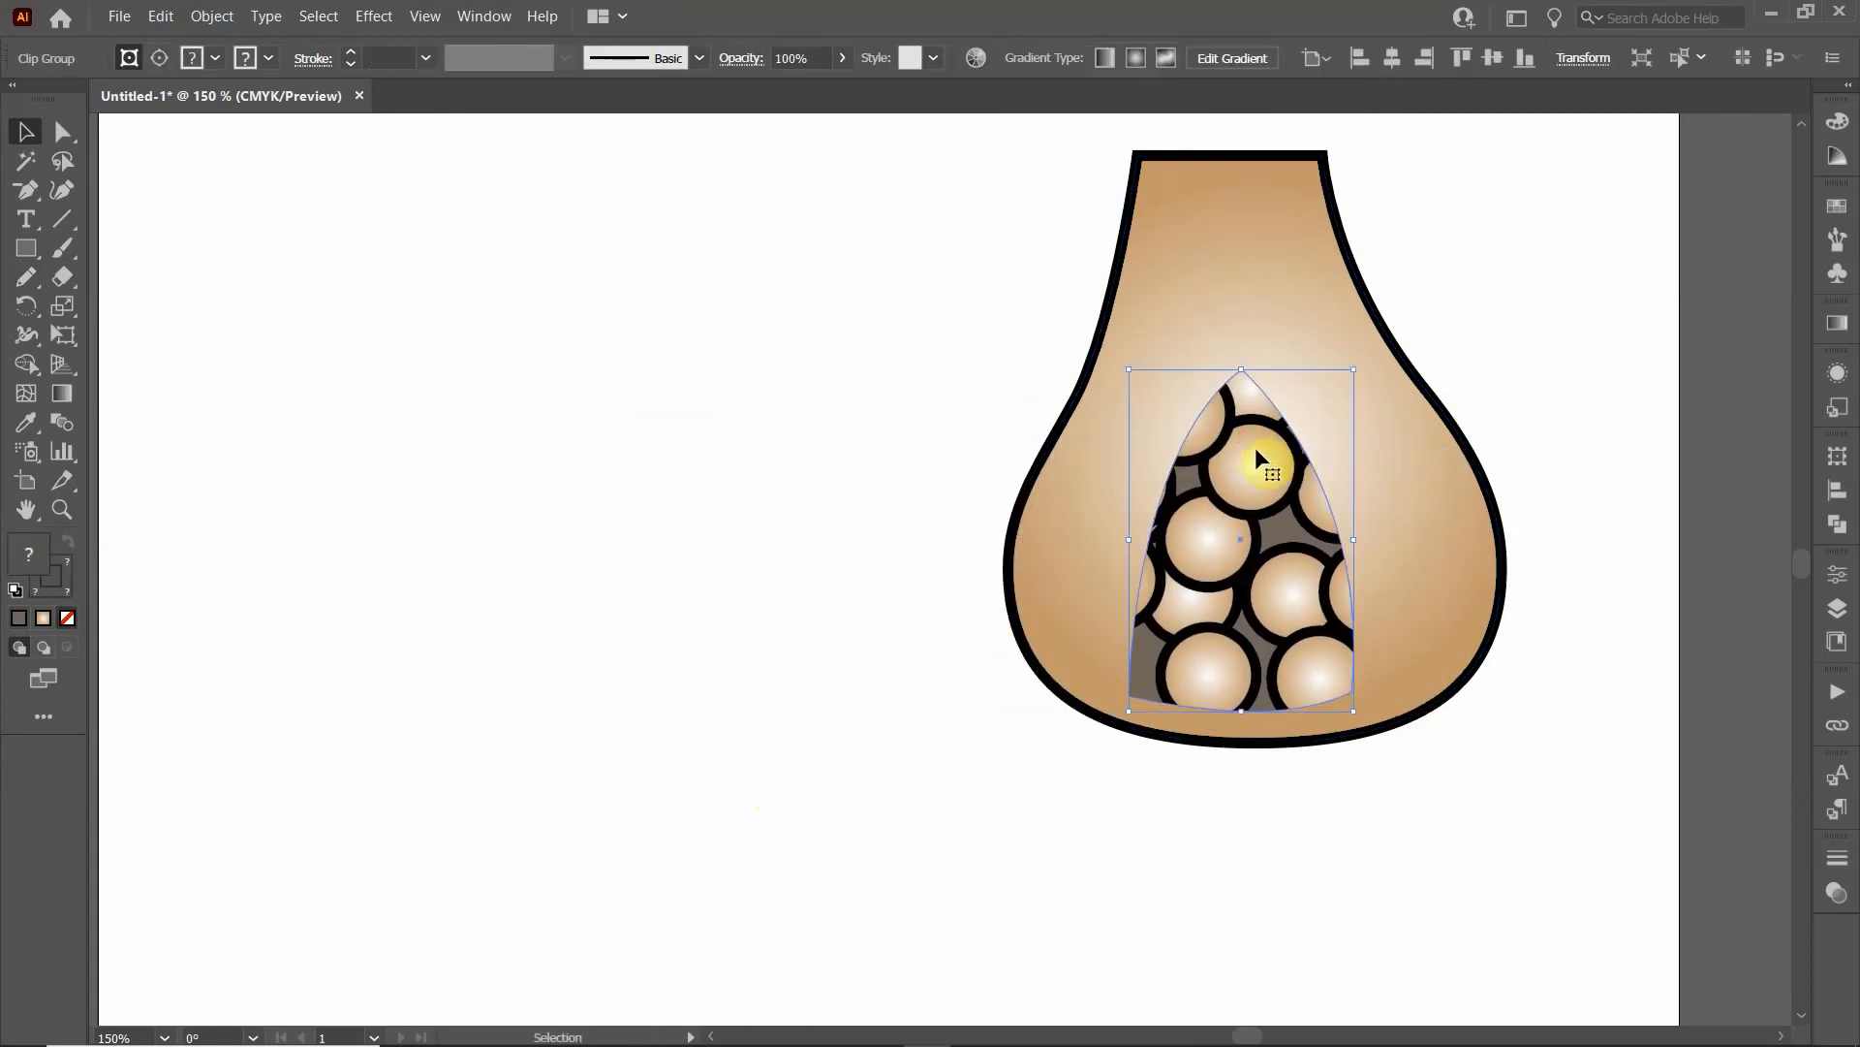
Step: Copy the clipping path from inside the clip group, exit isolation mode, and paste the copy beside the gradient-filled vase
double_click(1254, 446)
left_click(1275, 407)
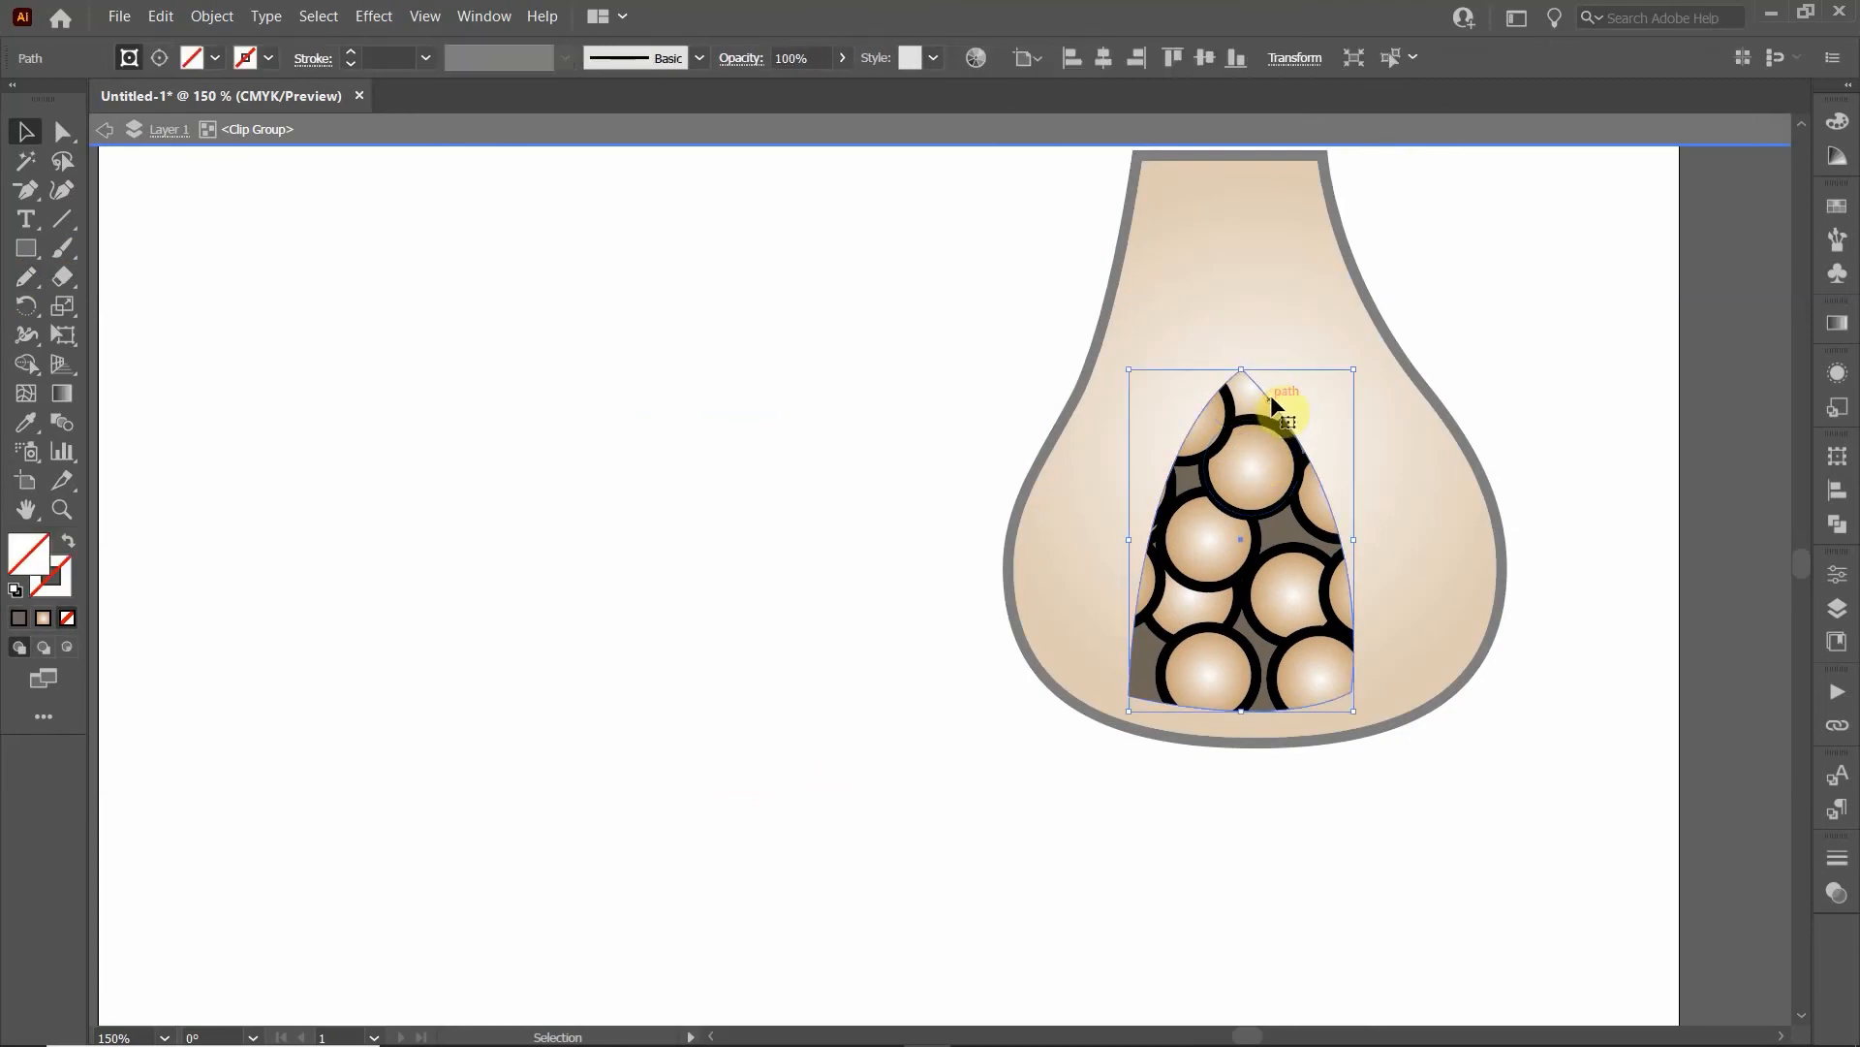
left_click(1392, 580)
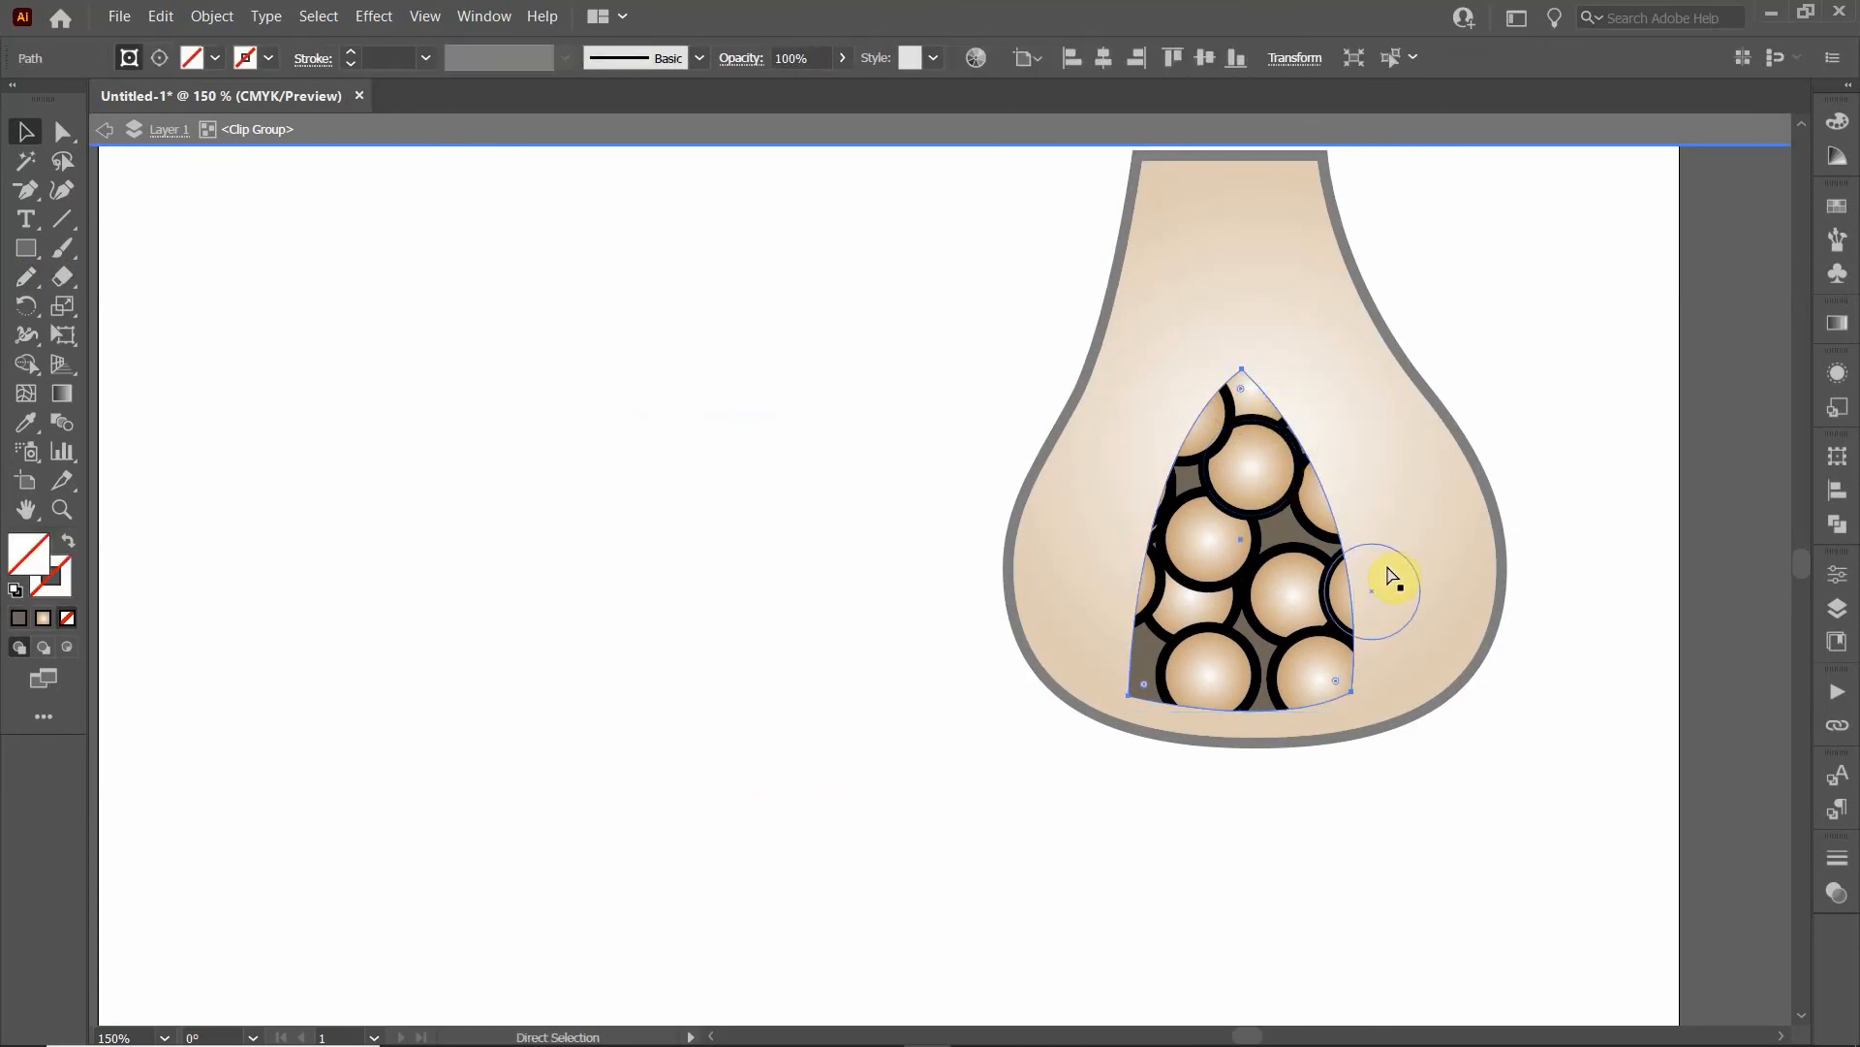
double_click(713, 512)
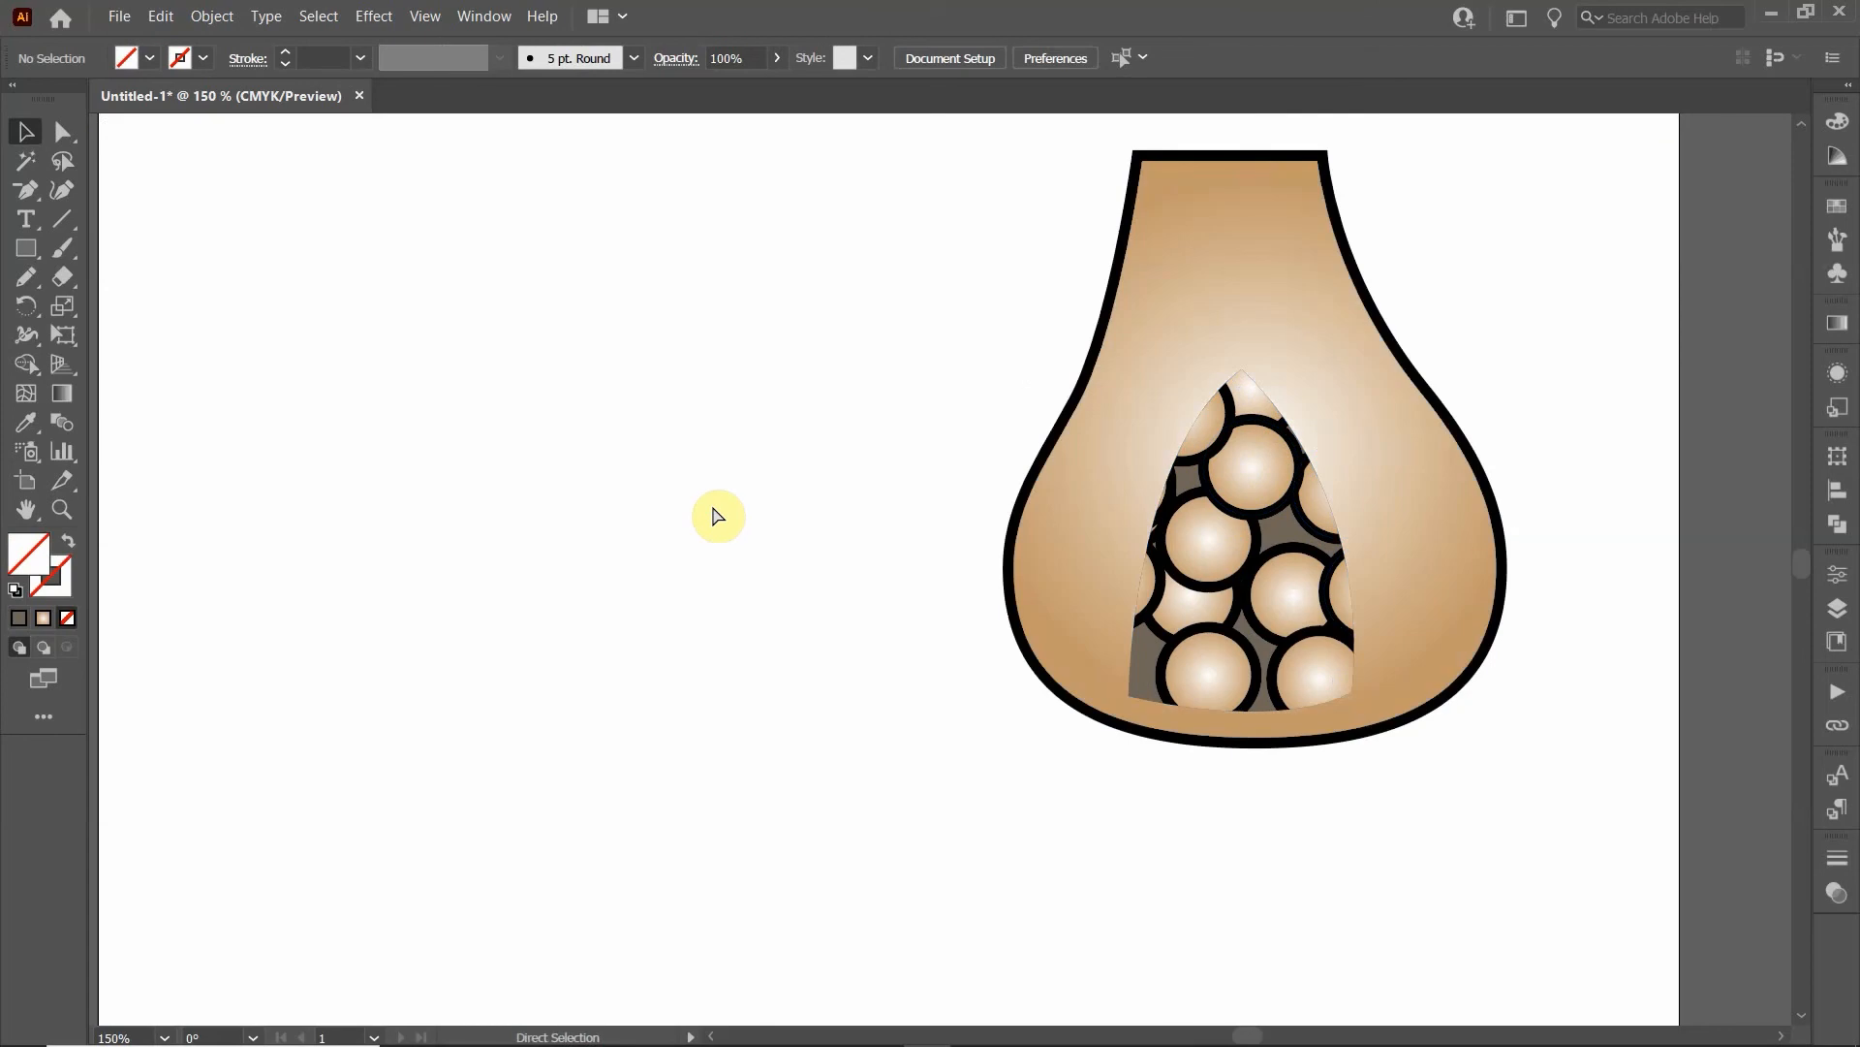
key("ctrl+v")
left_click_drag(880, 450, 703, 473)
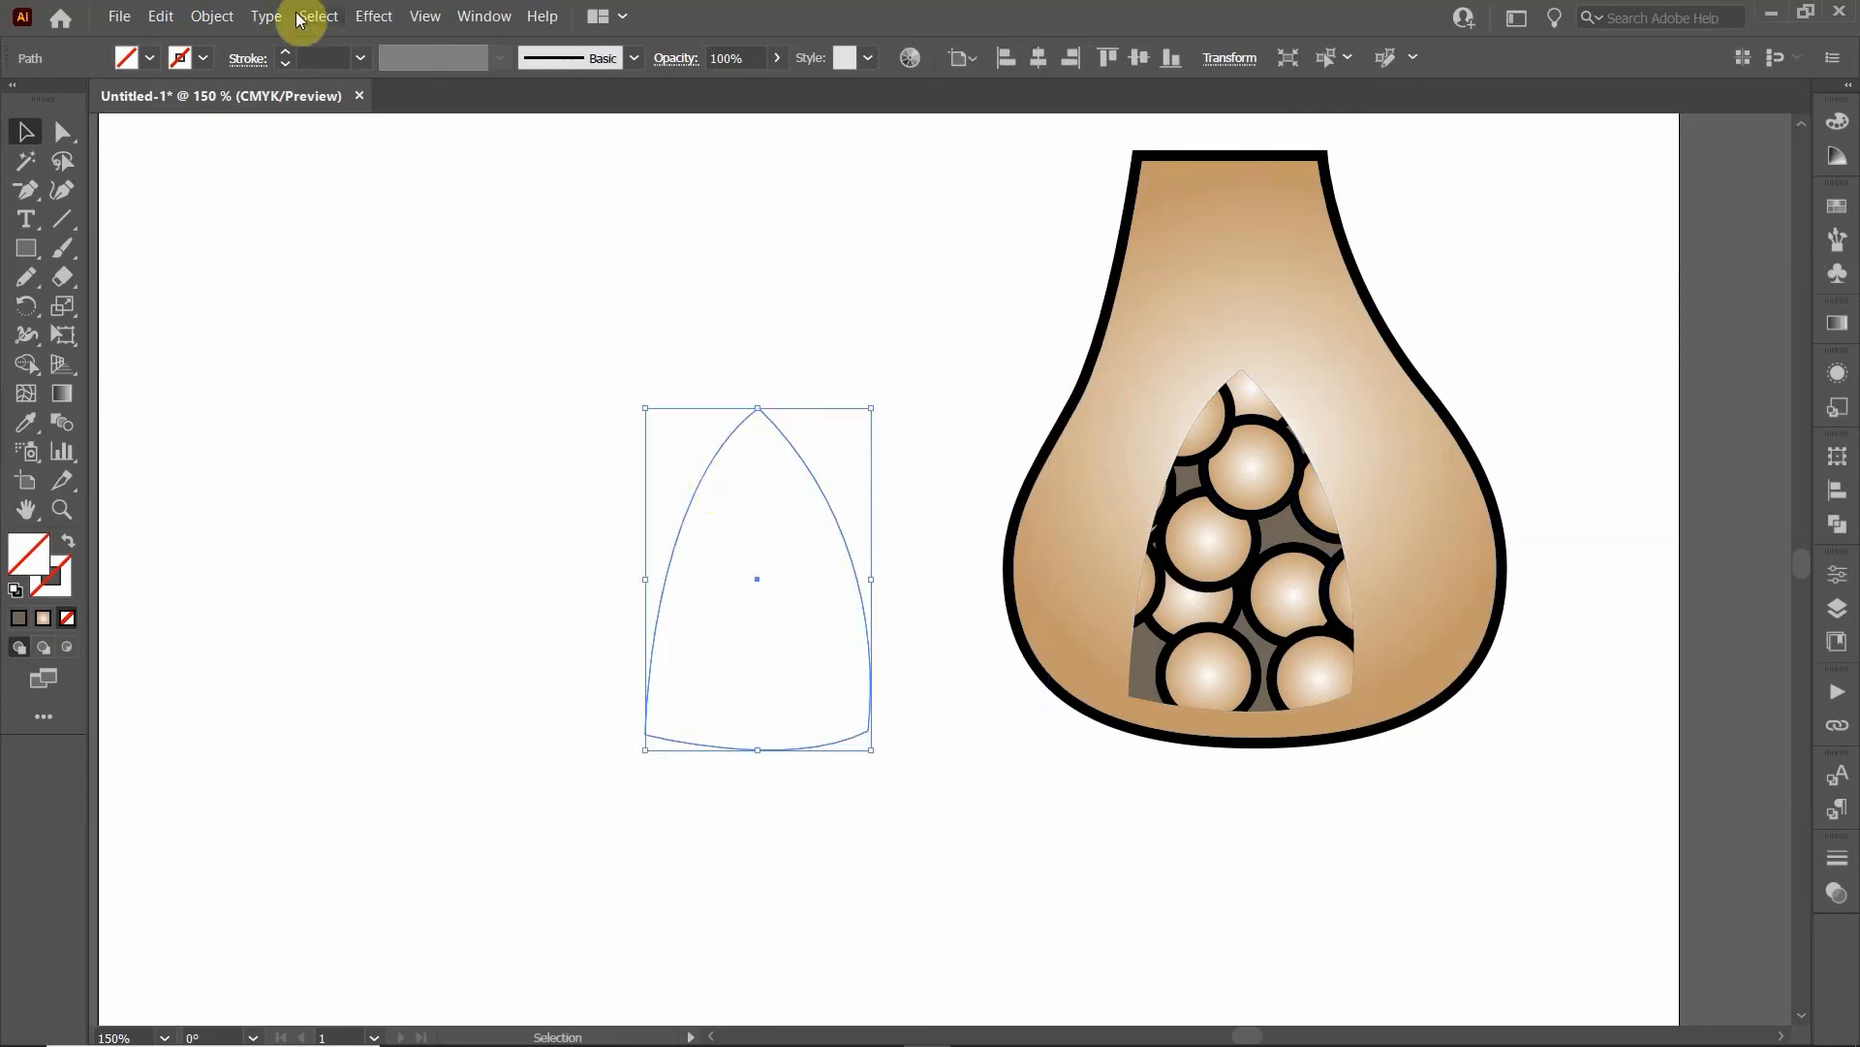
Step: Give the pasted arch path a black stroke with a weight of 4 pt
left_click(182, 58)
left_click(75, 102)
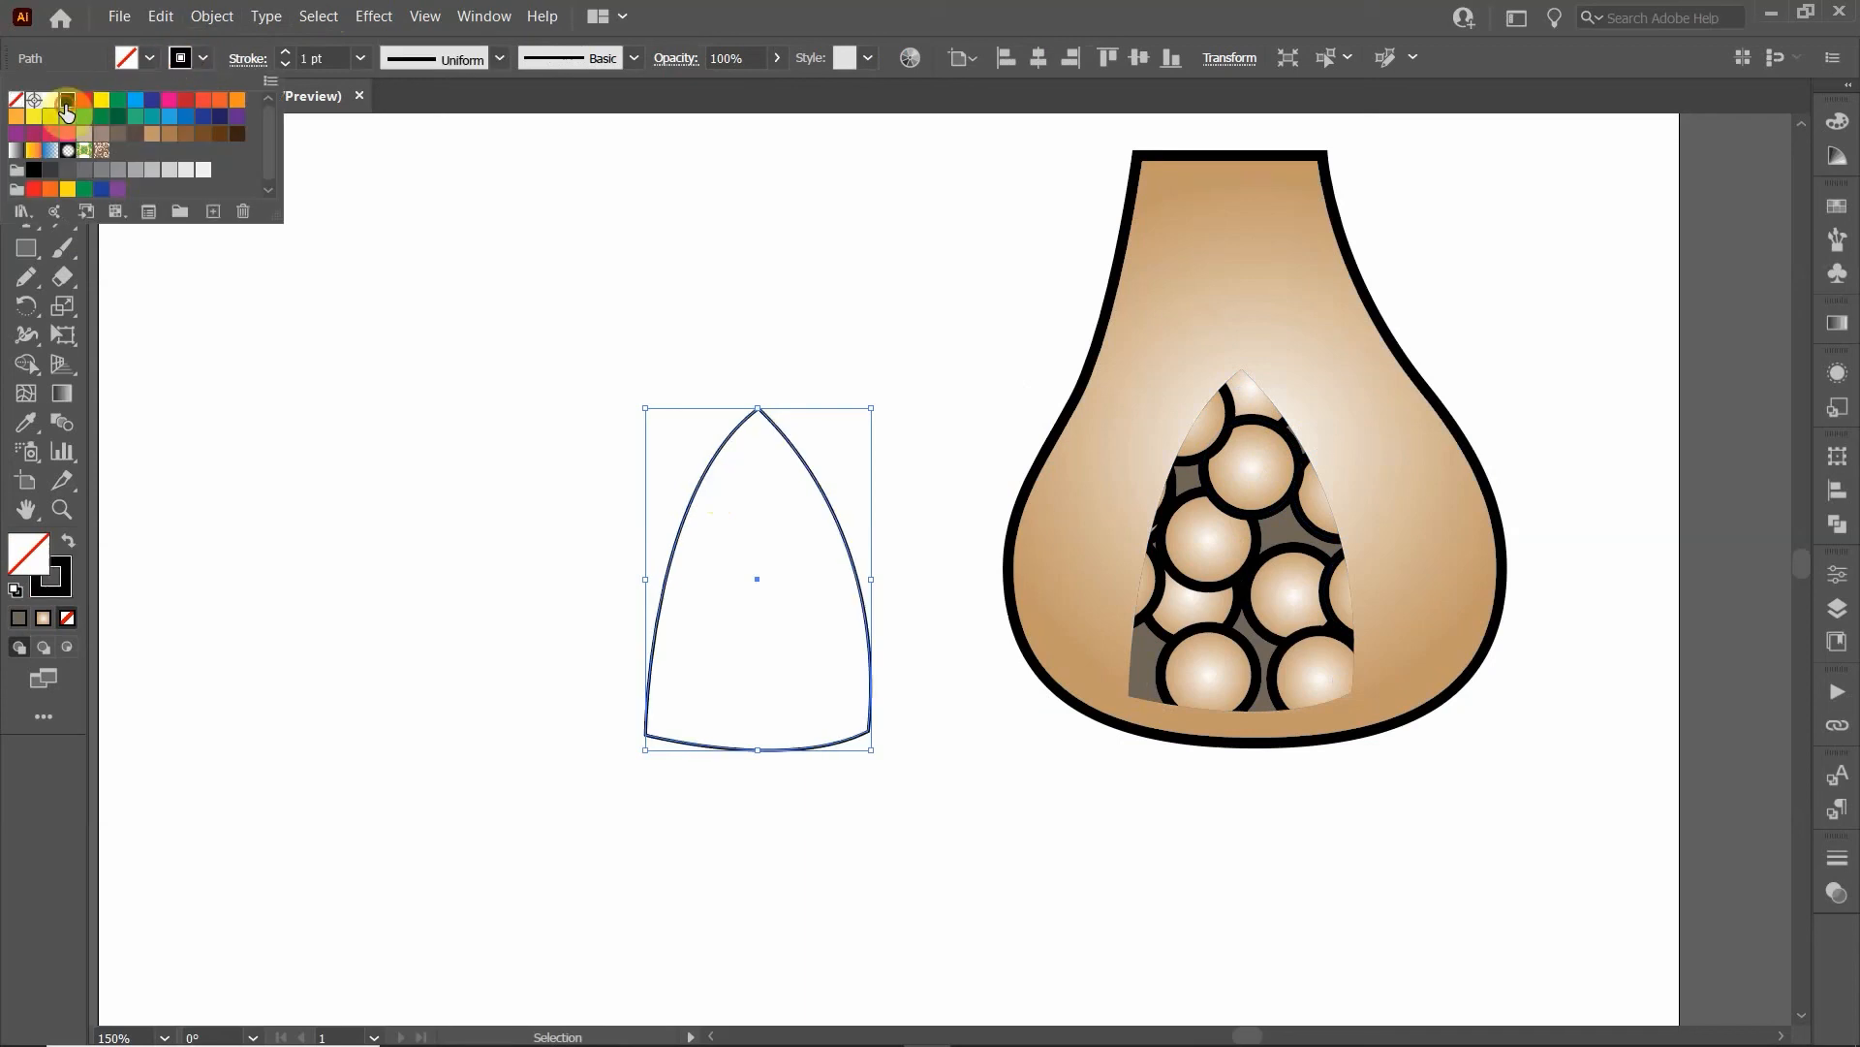
left_click(284, 53)
left_click(284, 53)
left_click(284, 53)
Step: Place the black-outlined arch over the cutaway in the vase so that it frames the clipped circles, and deselect it
left_click_drag(822, 496, 1306, 457)
left_click(841, 504)
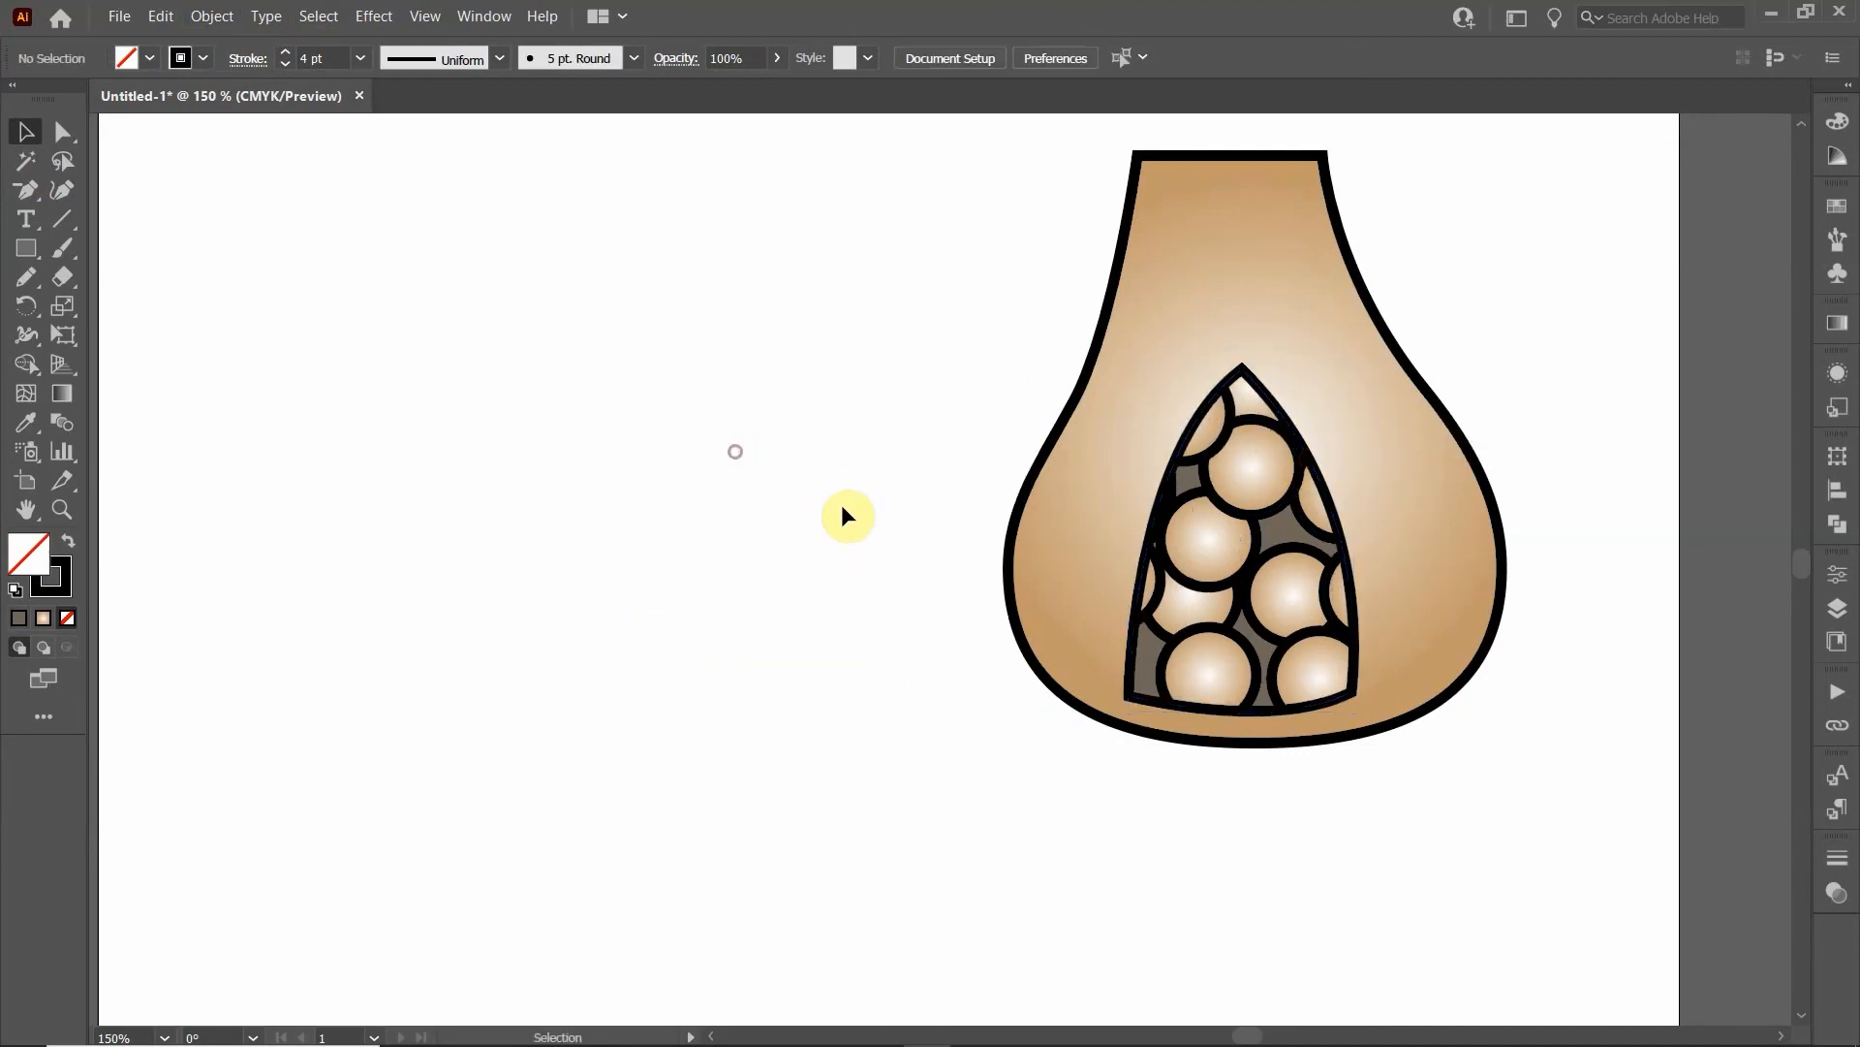
scroll(826, 508, "down", 1)
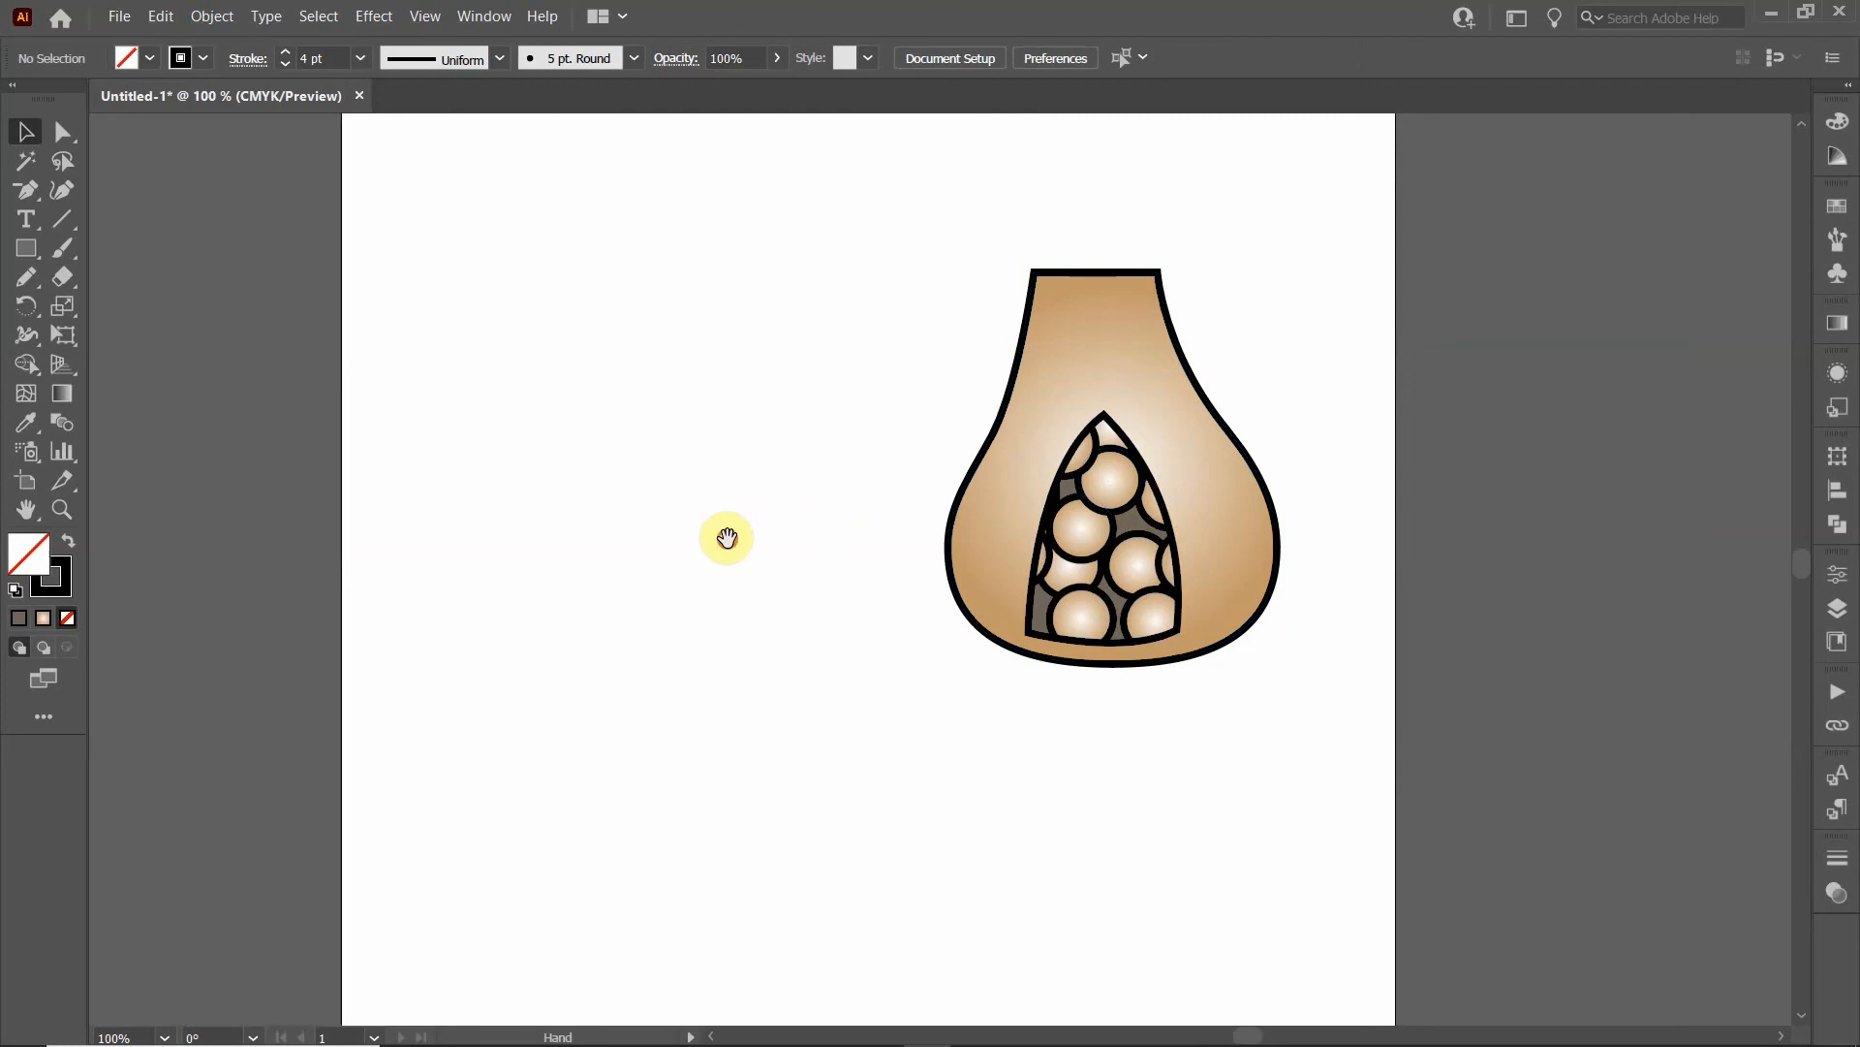
left_click_drag(727, 539, 549, 613)
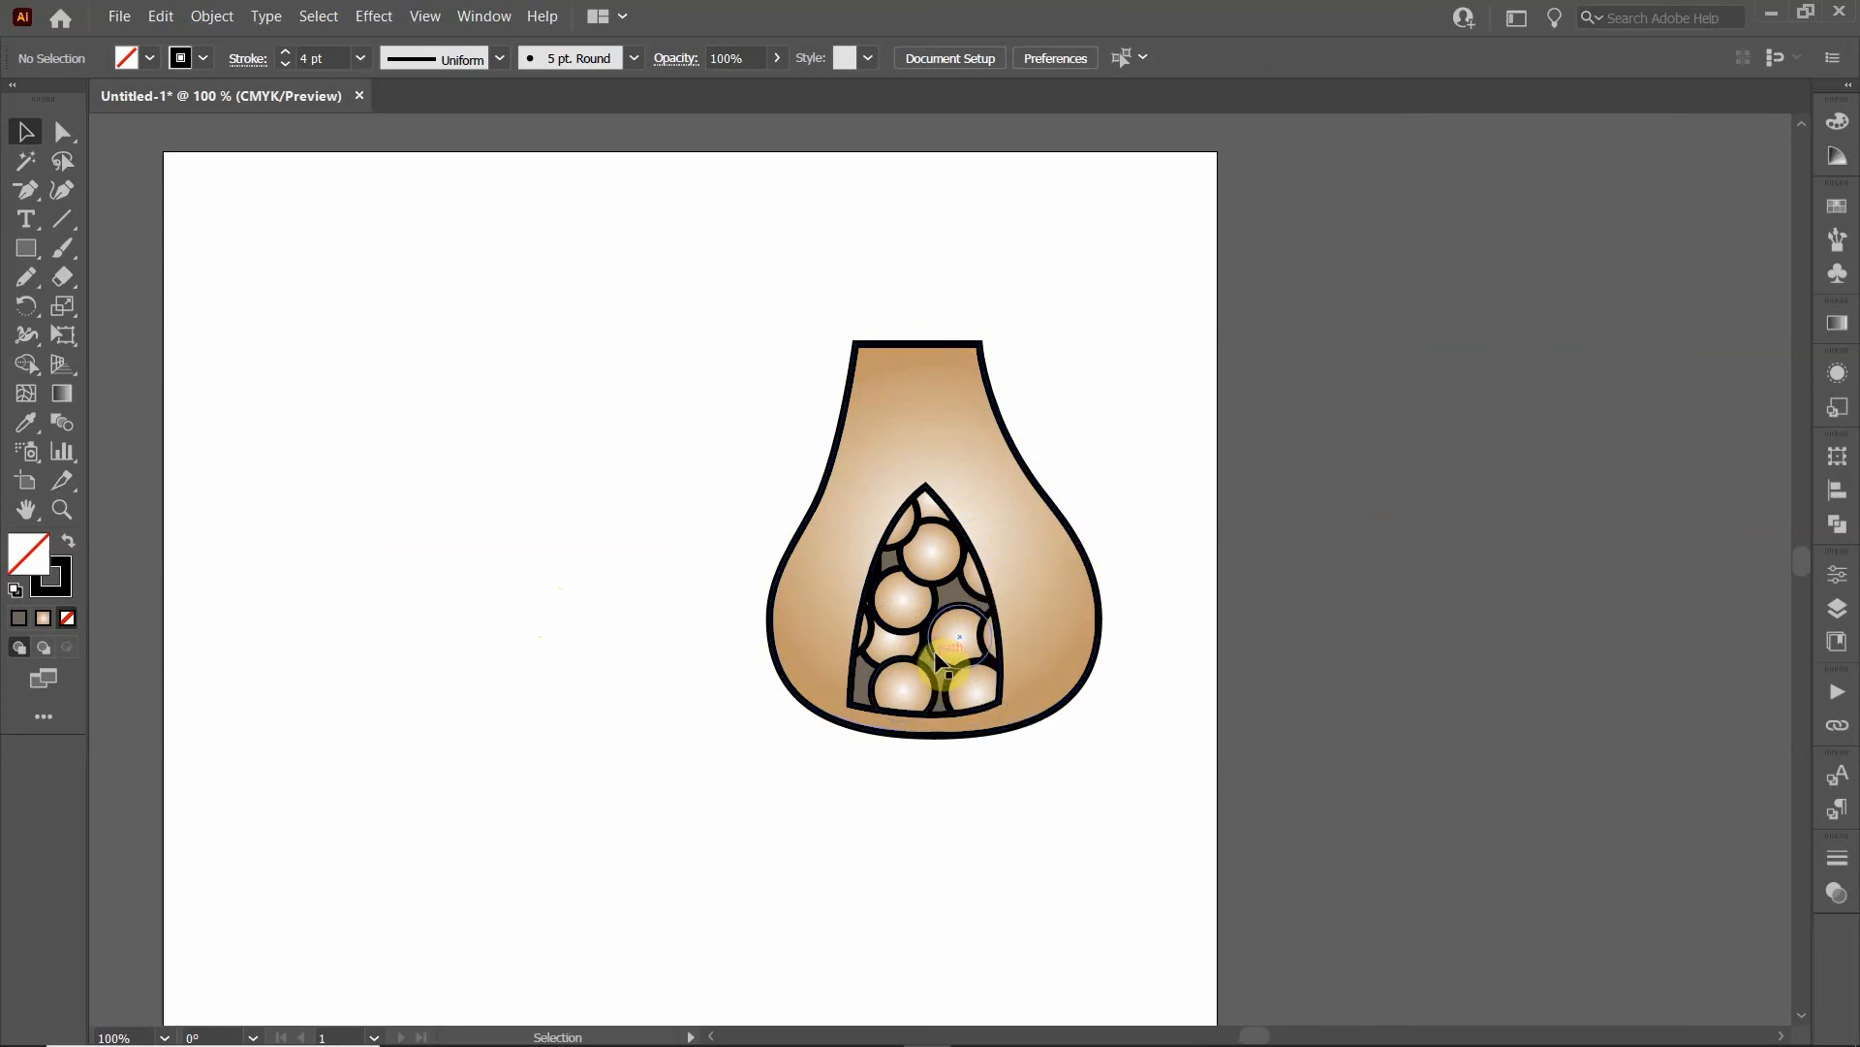
Step: Draw a wavy Pencil line across the arch opening and onto the vase, colour its stroke blue, and deselect it
scroll(917, 622, "up", 3)
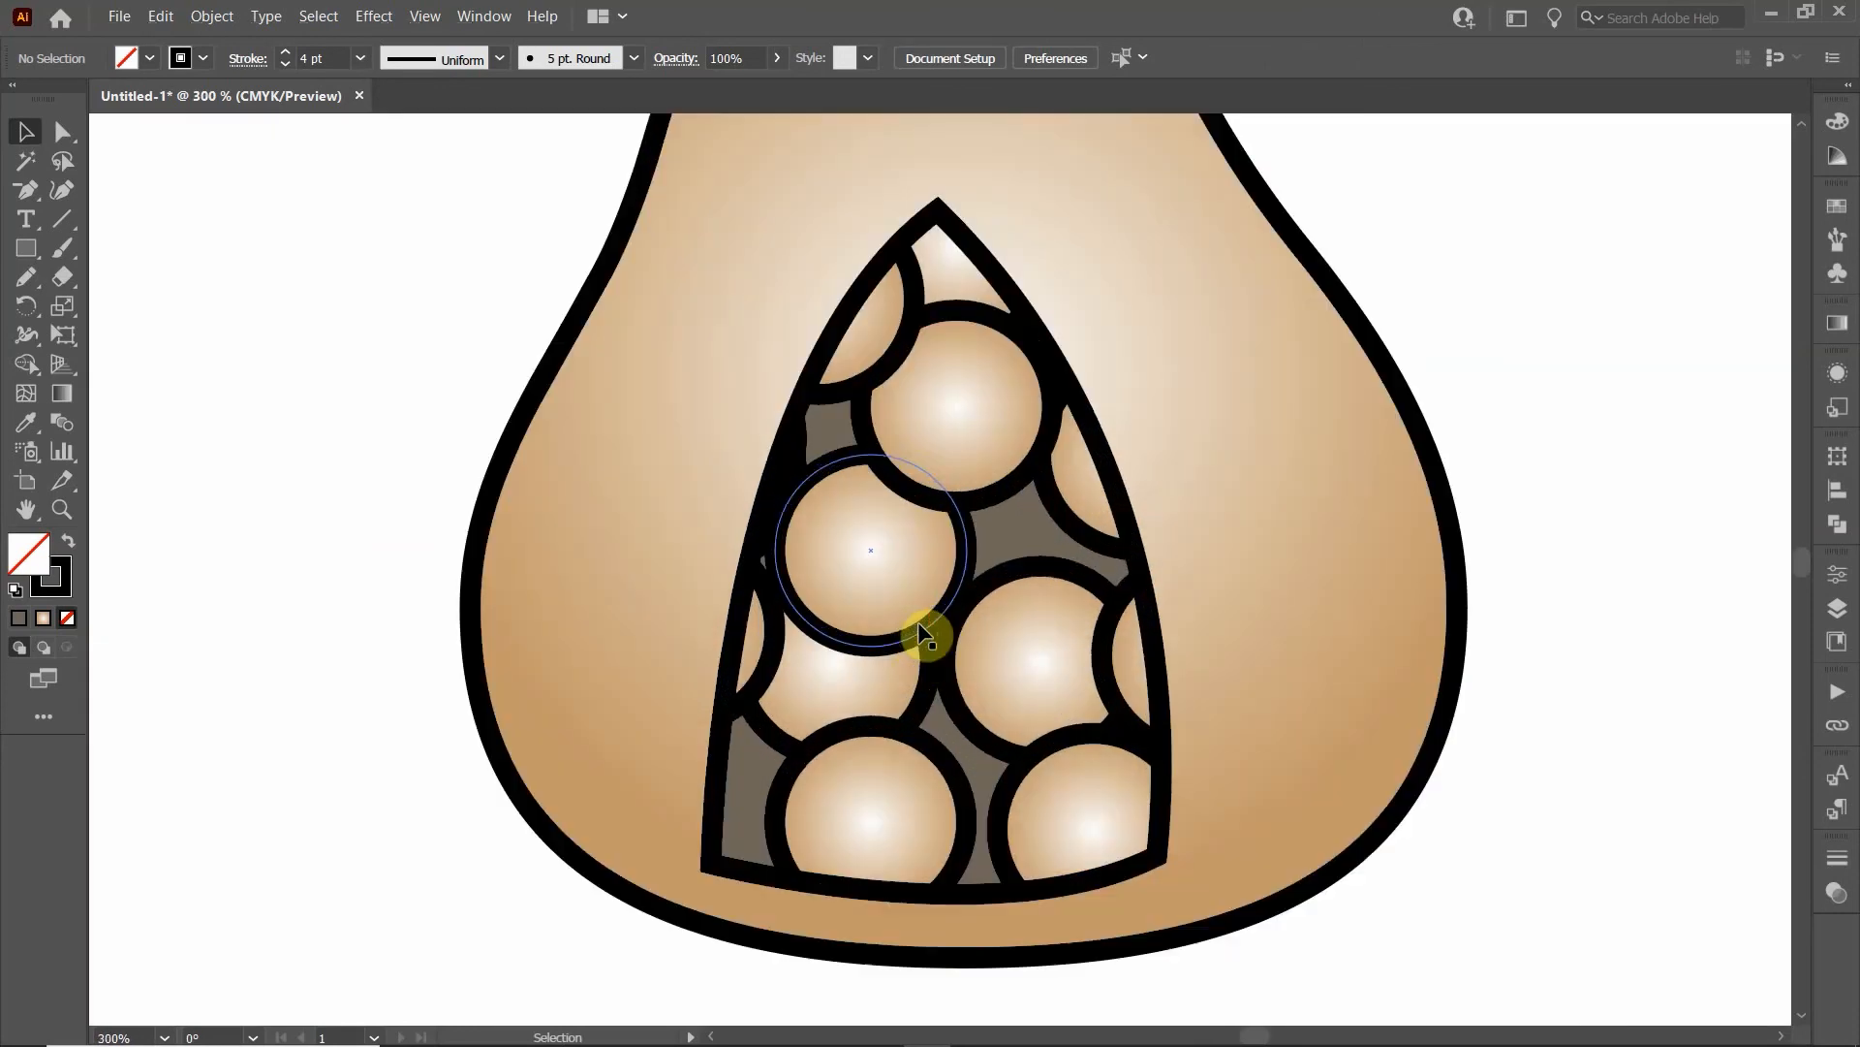
left_click(26, 277)
mouse_move(1093, 469)
left_mouse_down()
mouse_move(858, 503)
mouse_move(734, 446)
mouse_move(655, 455)
mouse_move(577, 528)
left_mouse_up()
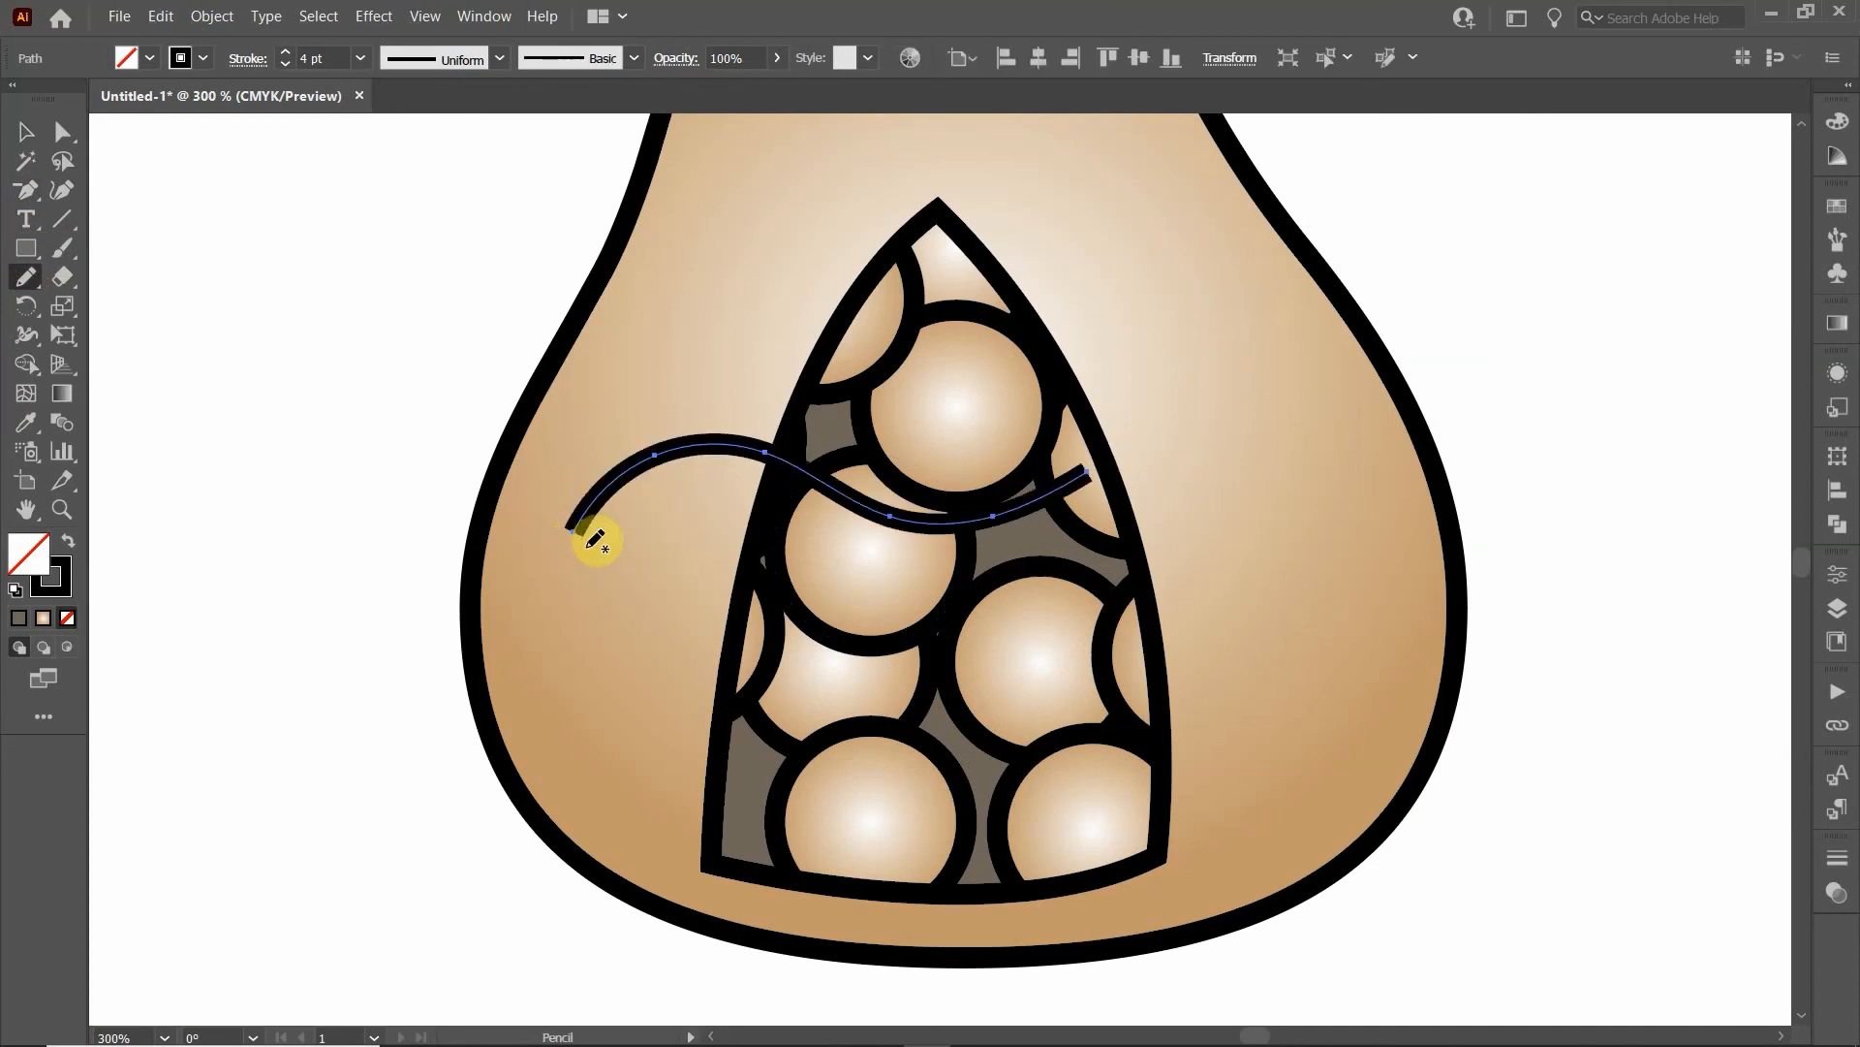
left_click(194, 66)
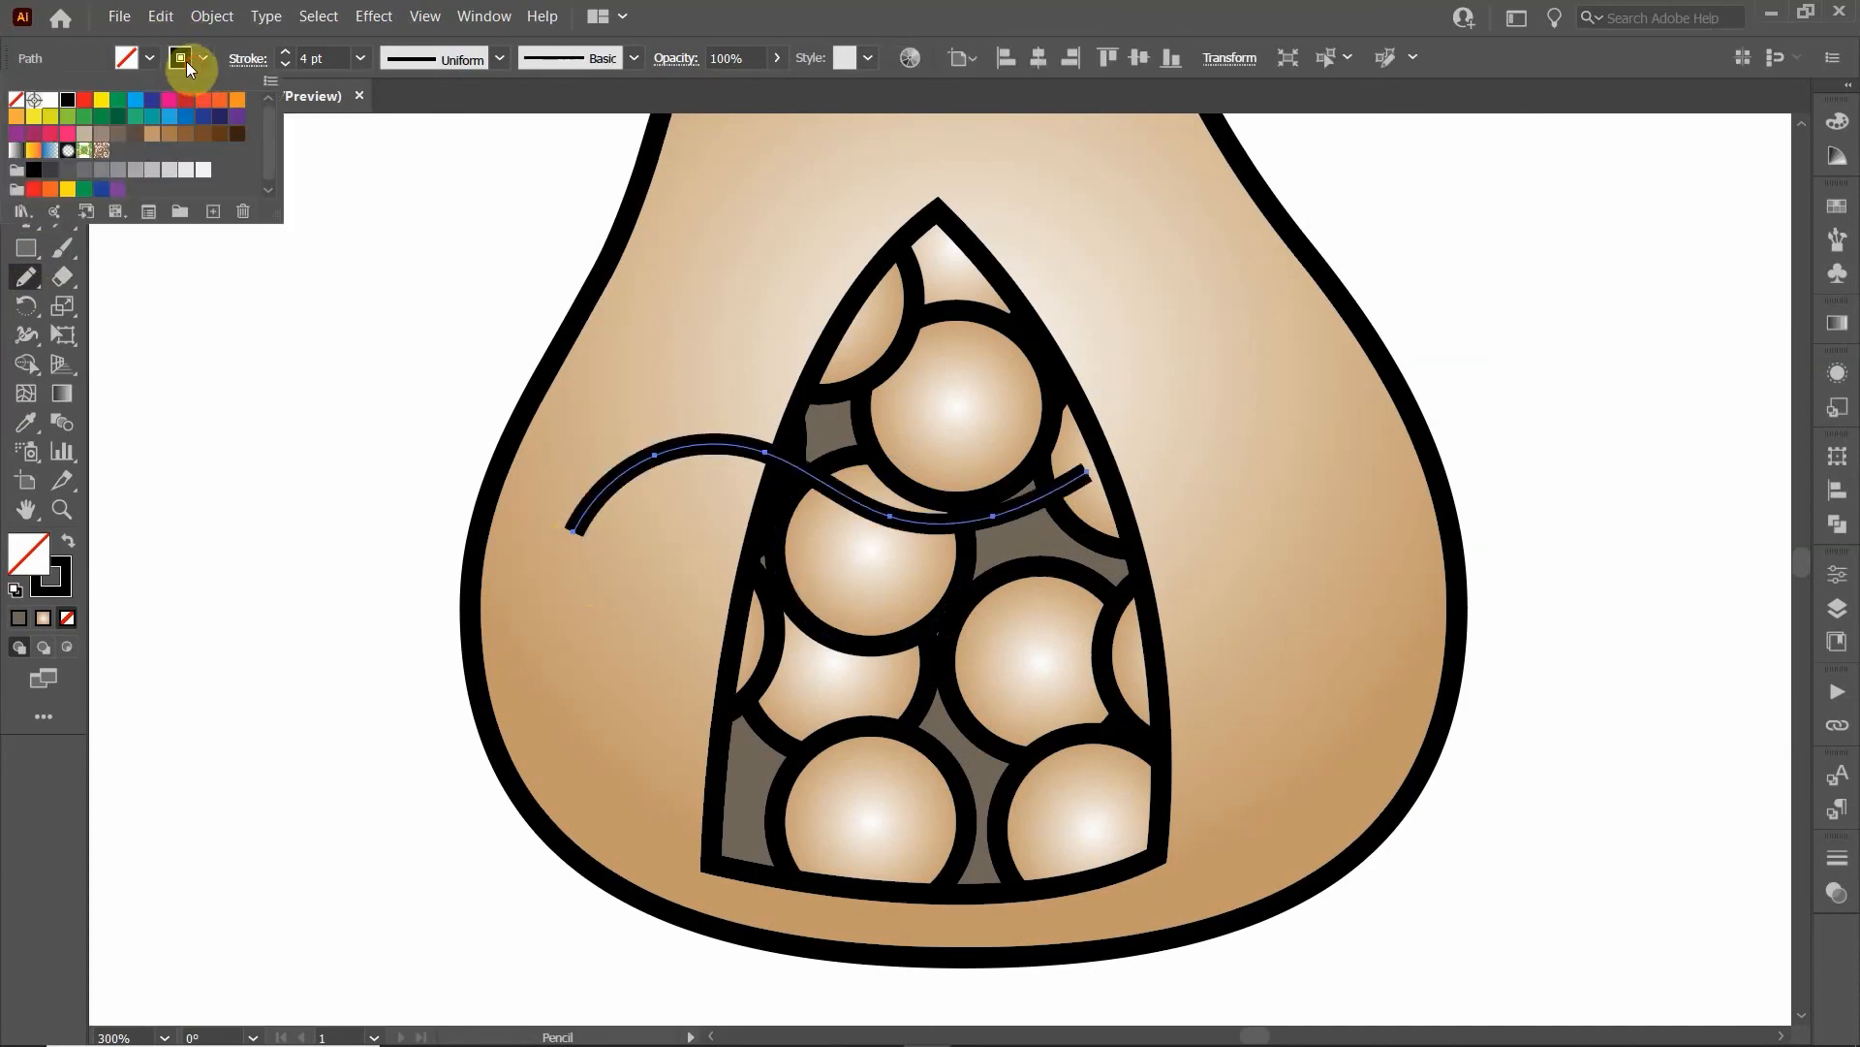
left_click(136, 101)
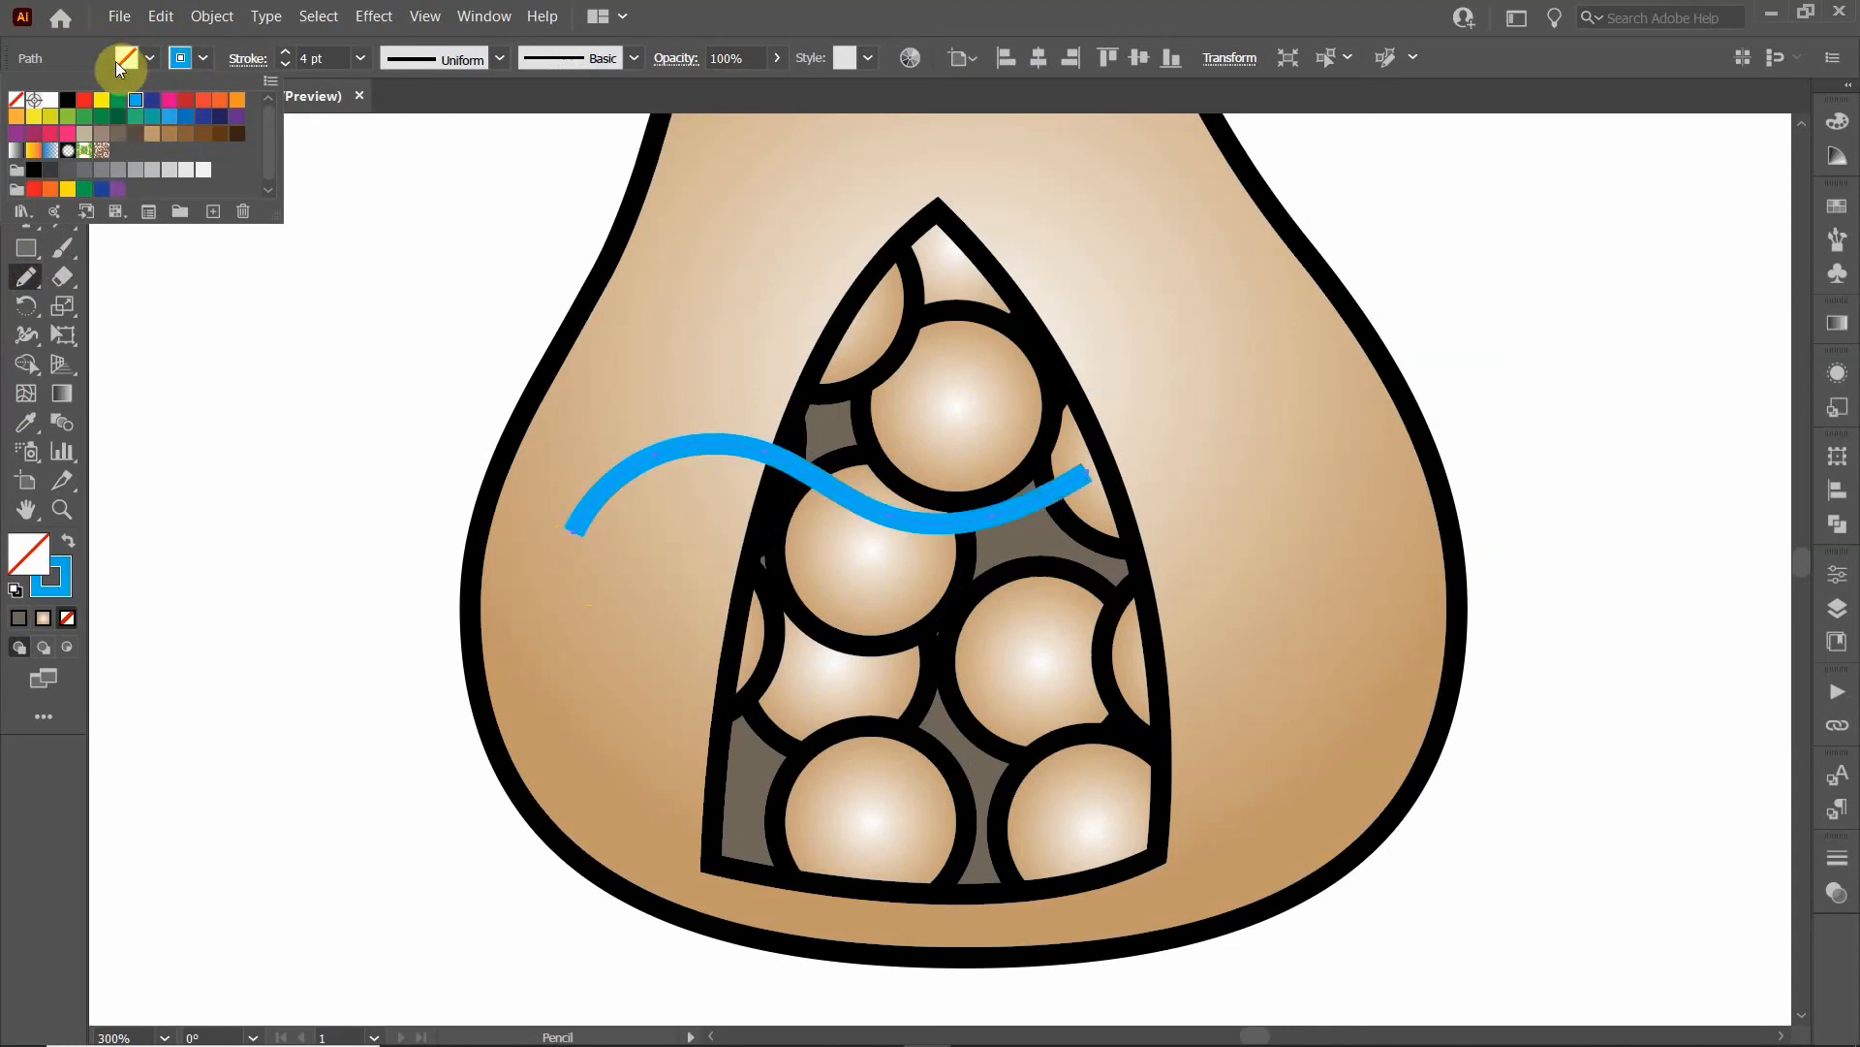
left_click(27, 131)
left_click(416, 320)
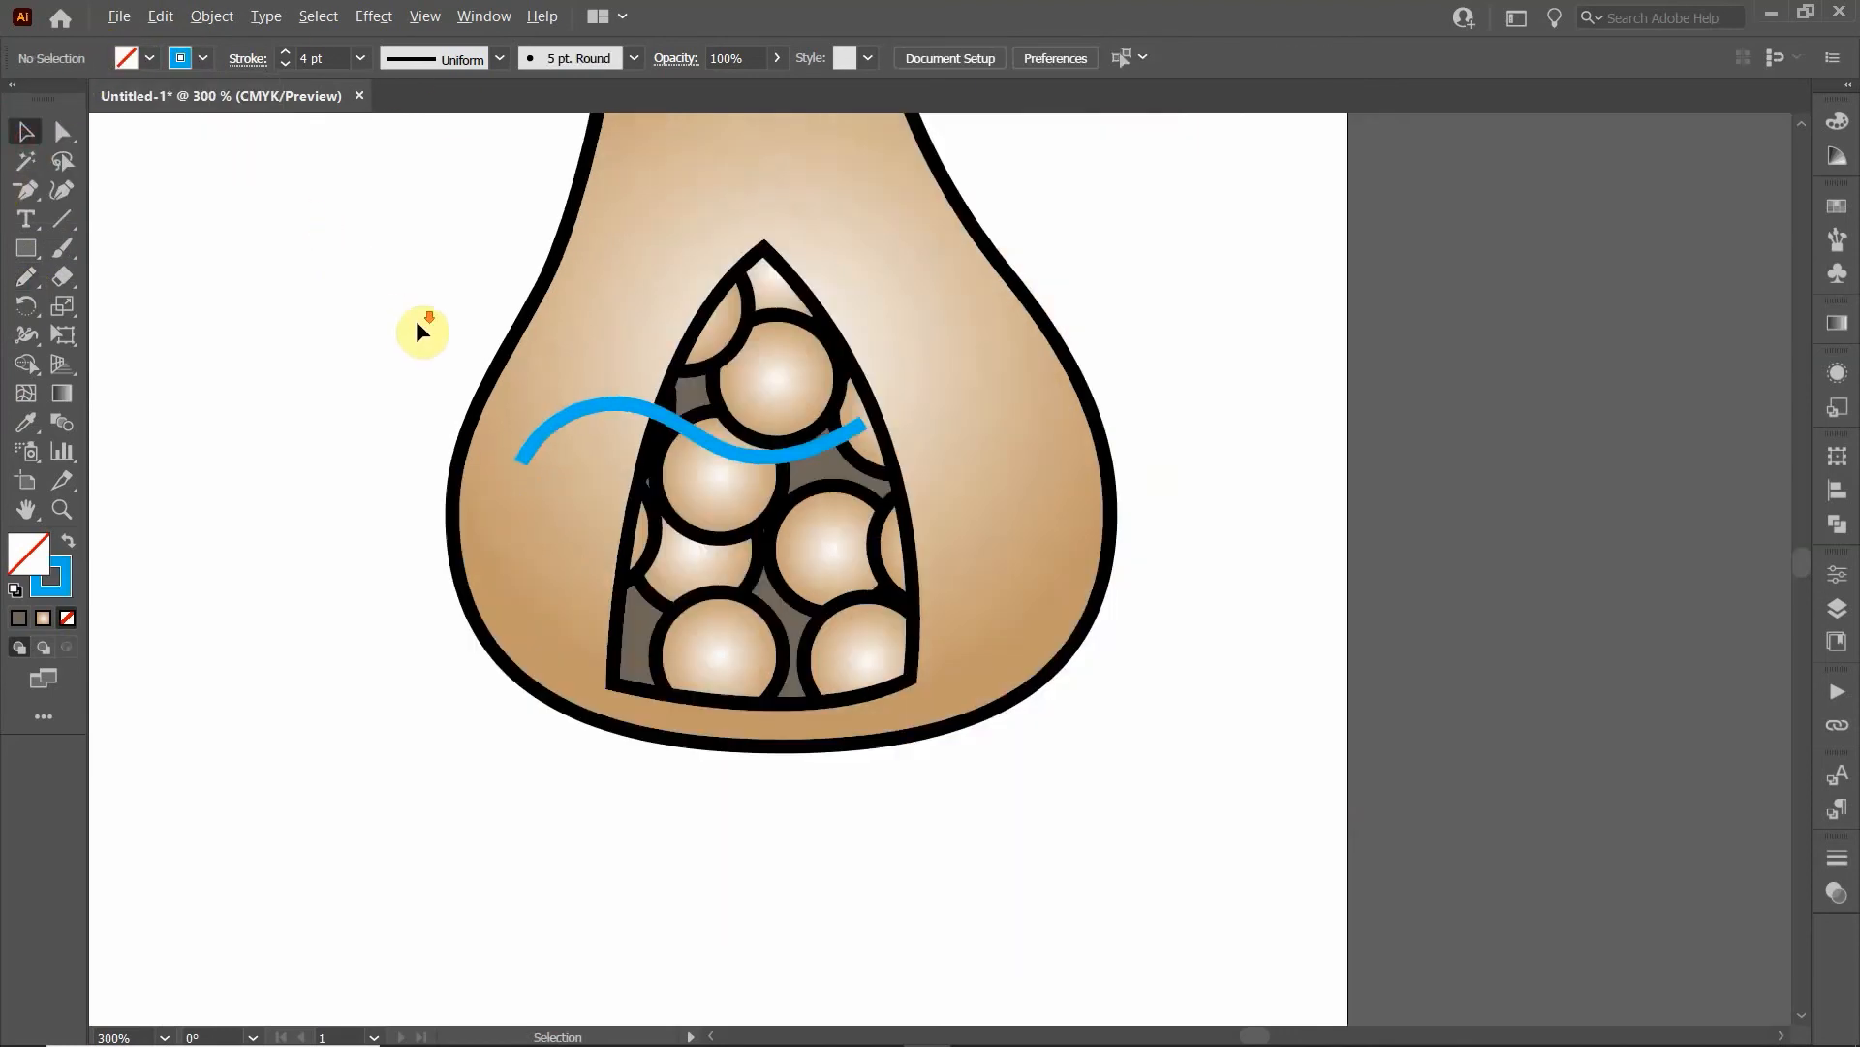
Step: Delete the wavy blue line that crosses the arch outline
key("ctrl+minus")
key("ctrl+minus")
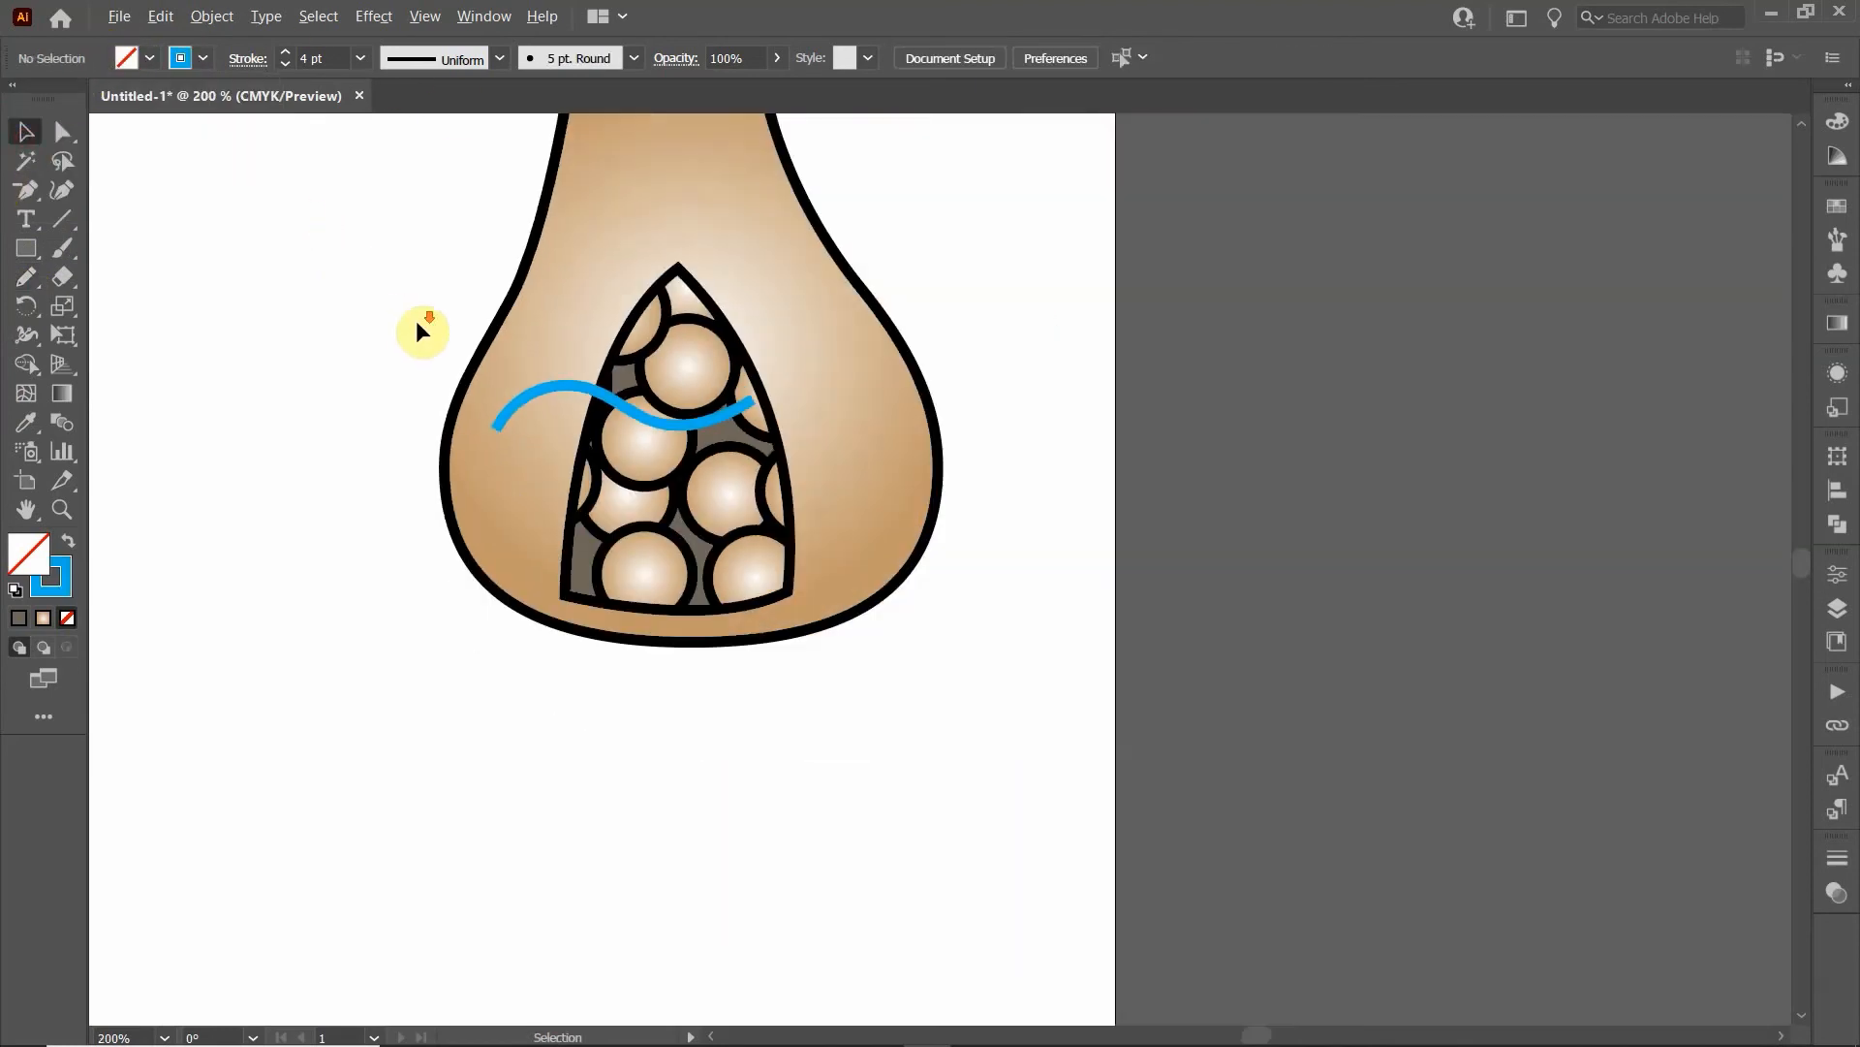
left_click(573, 385)
key("Delete")
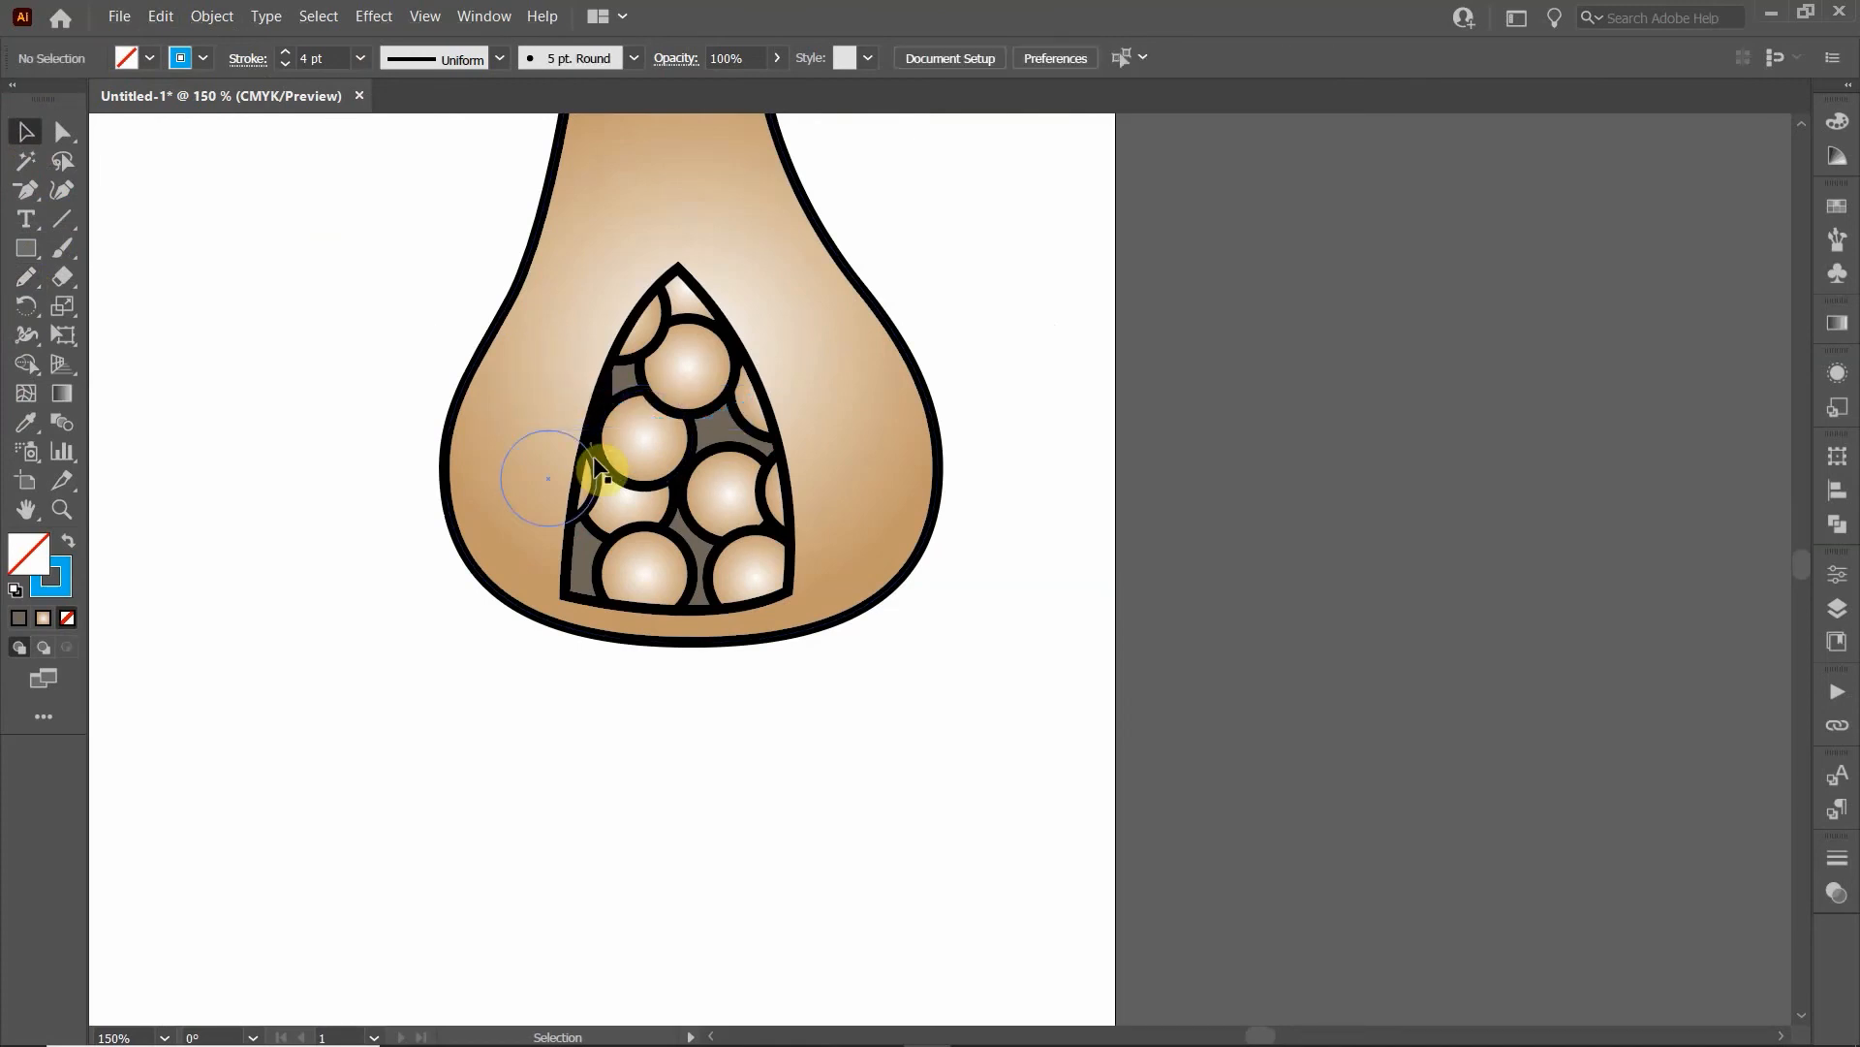
Step: Isolate the arch's clip group, draw four crossing blue Pencil lines over the circles, and exit isolation mode
double_click(644, 440)
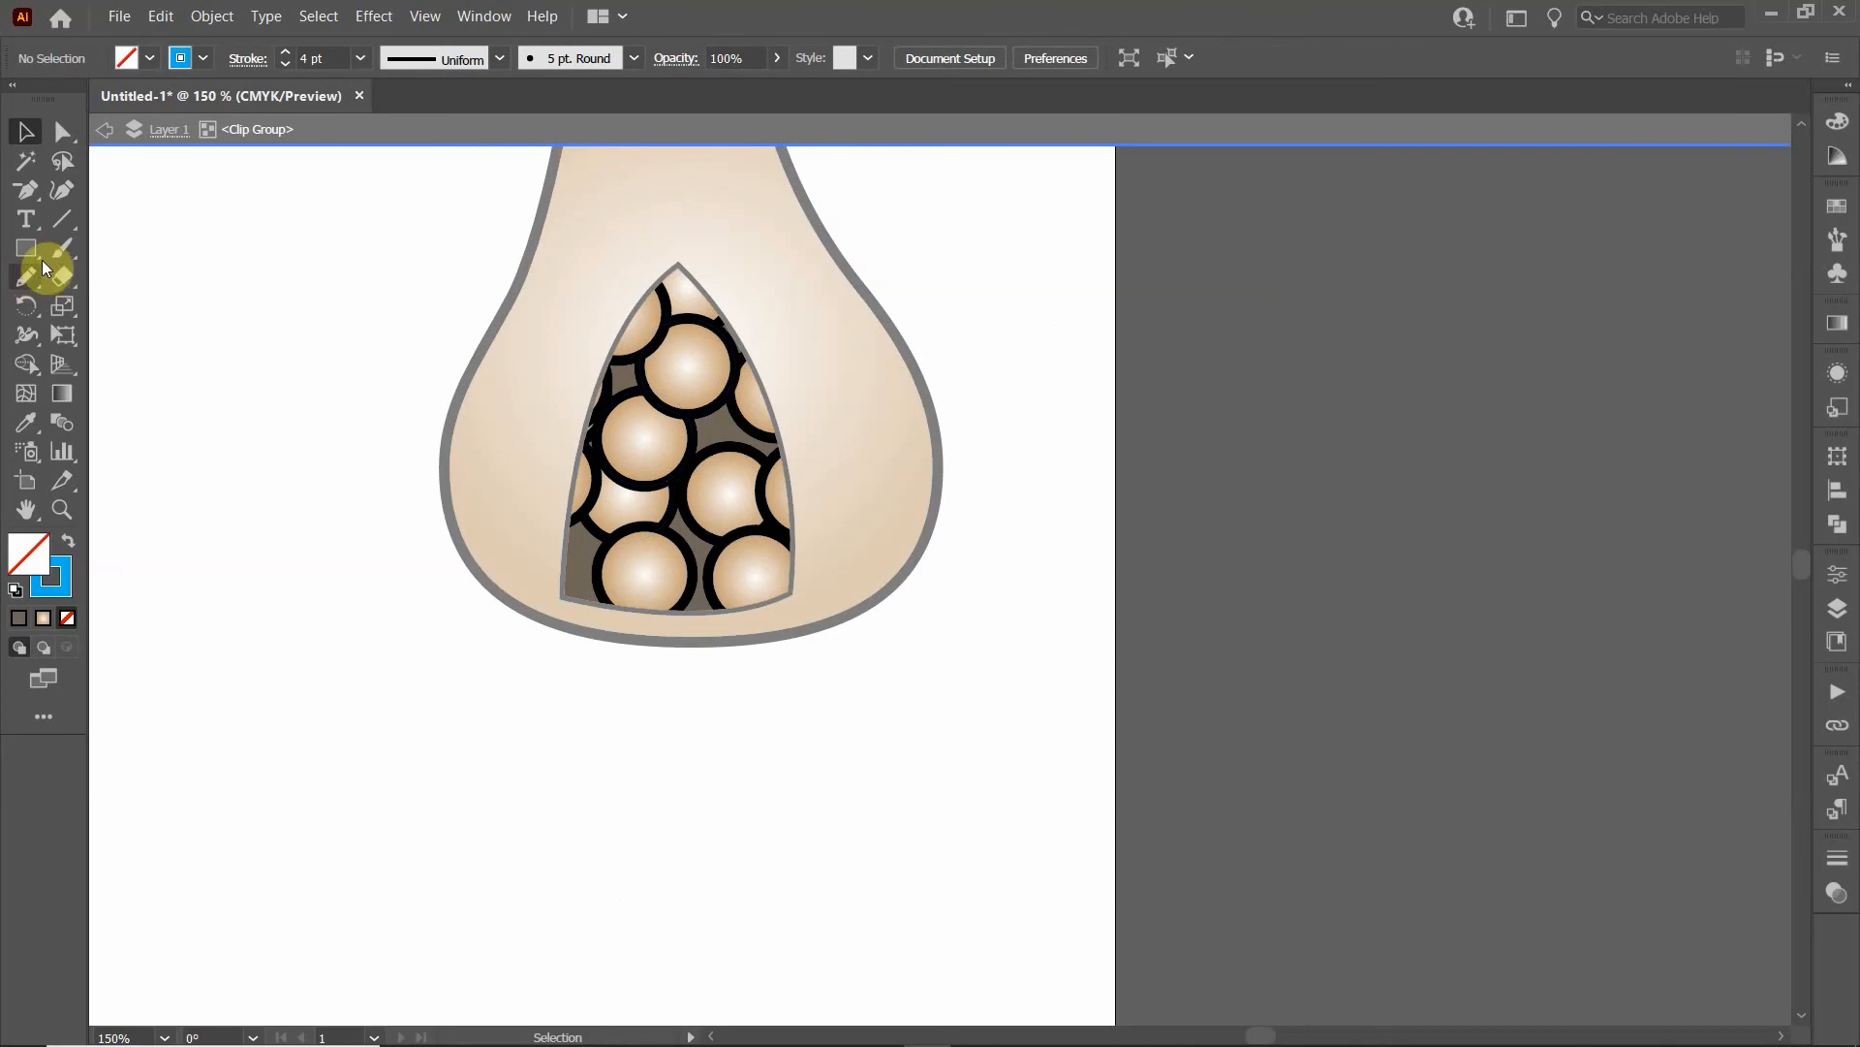
left_click(26, 283)
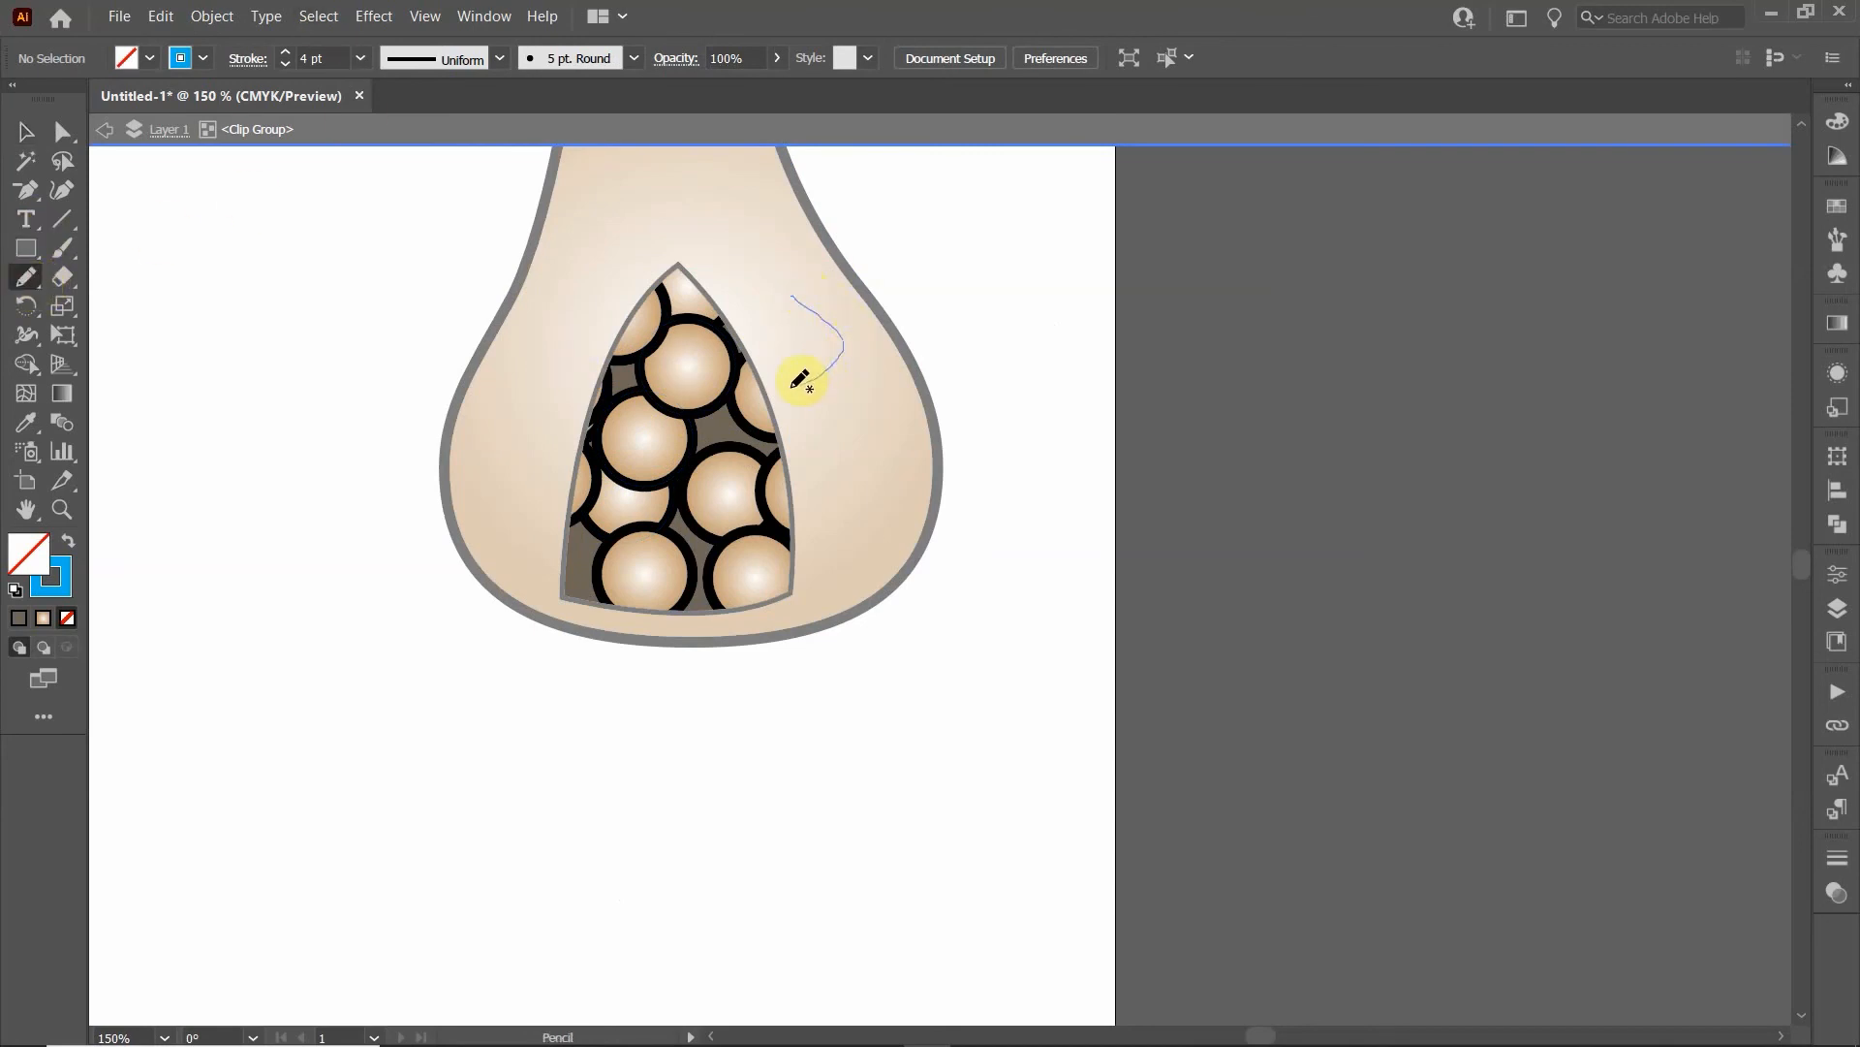
mouse_move(740, 405)
left_mouse_down()
mouse_move(684, 415)
mouse_move(623, 377)
left_mouse_up()
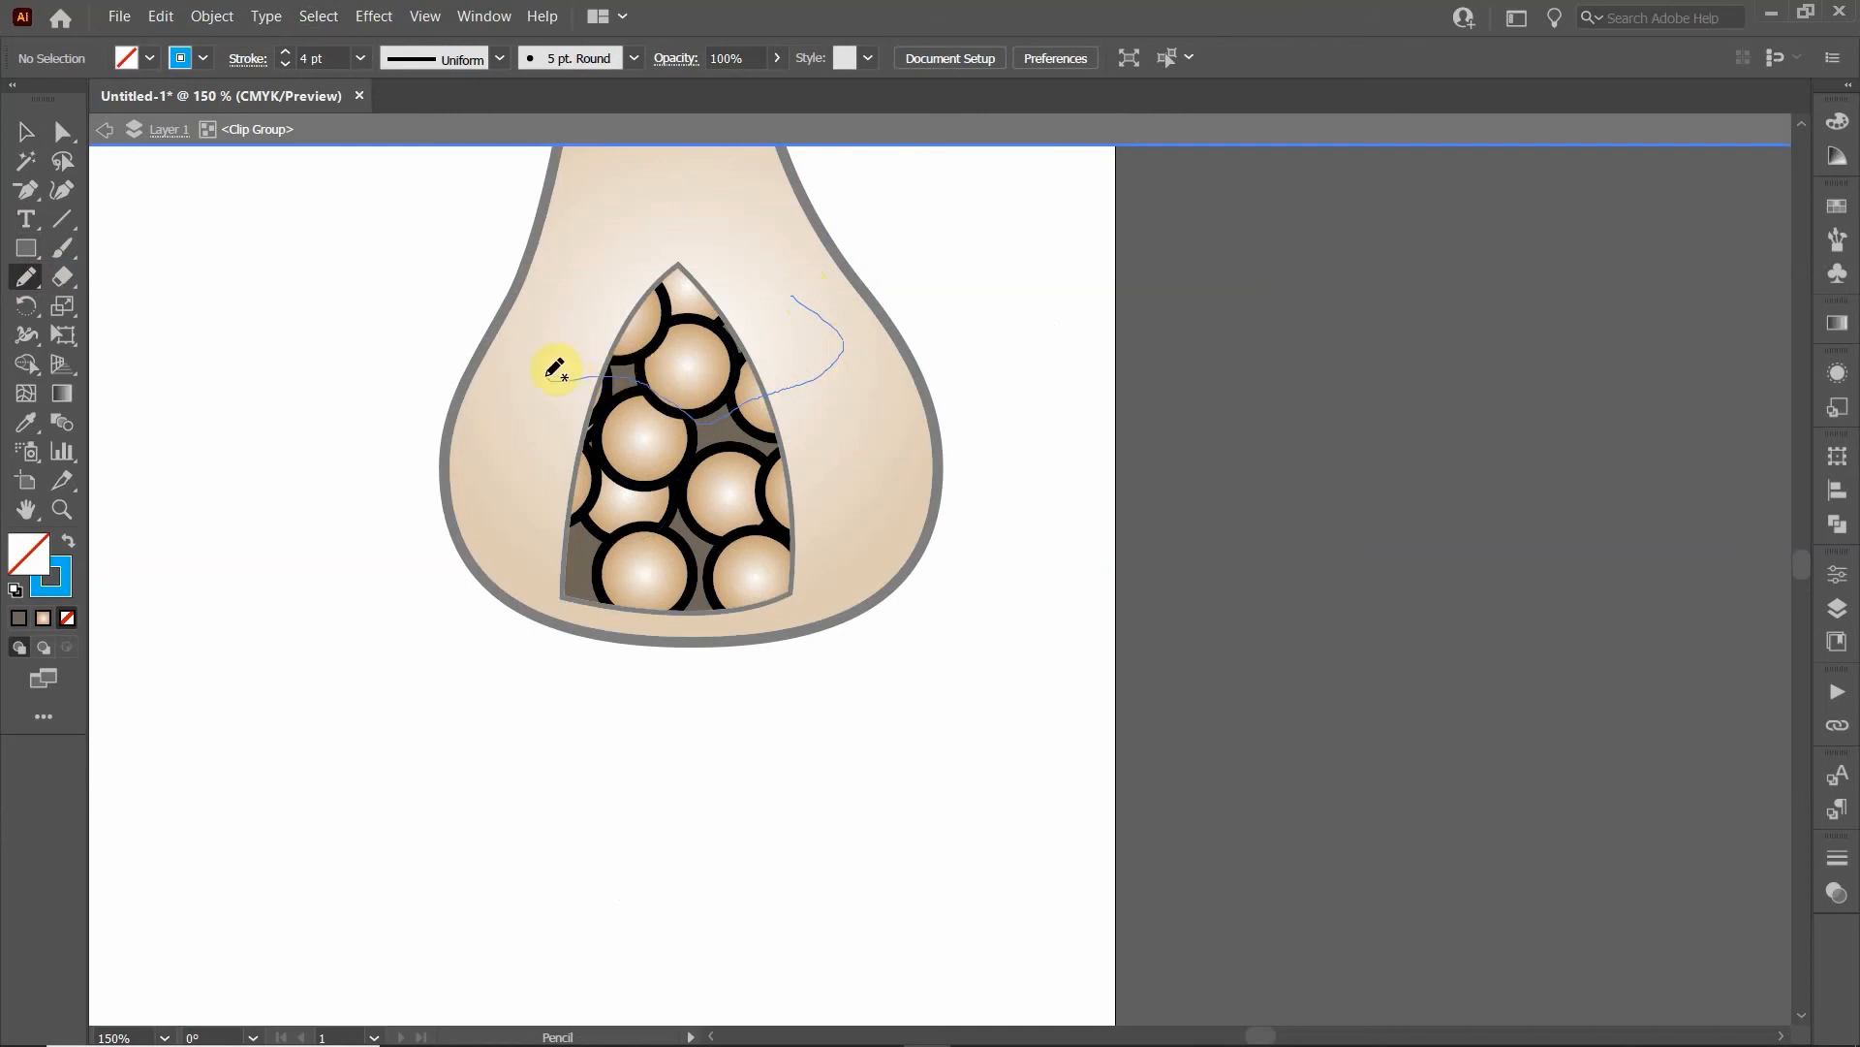
left_click_drag(521, 359, 517, 361)
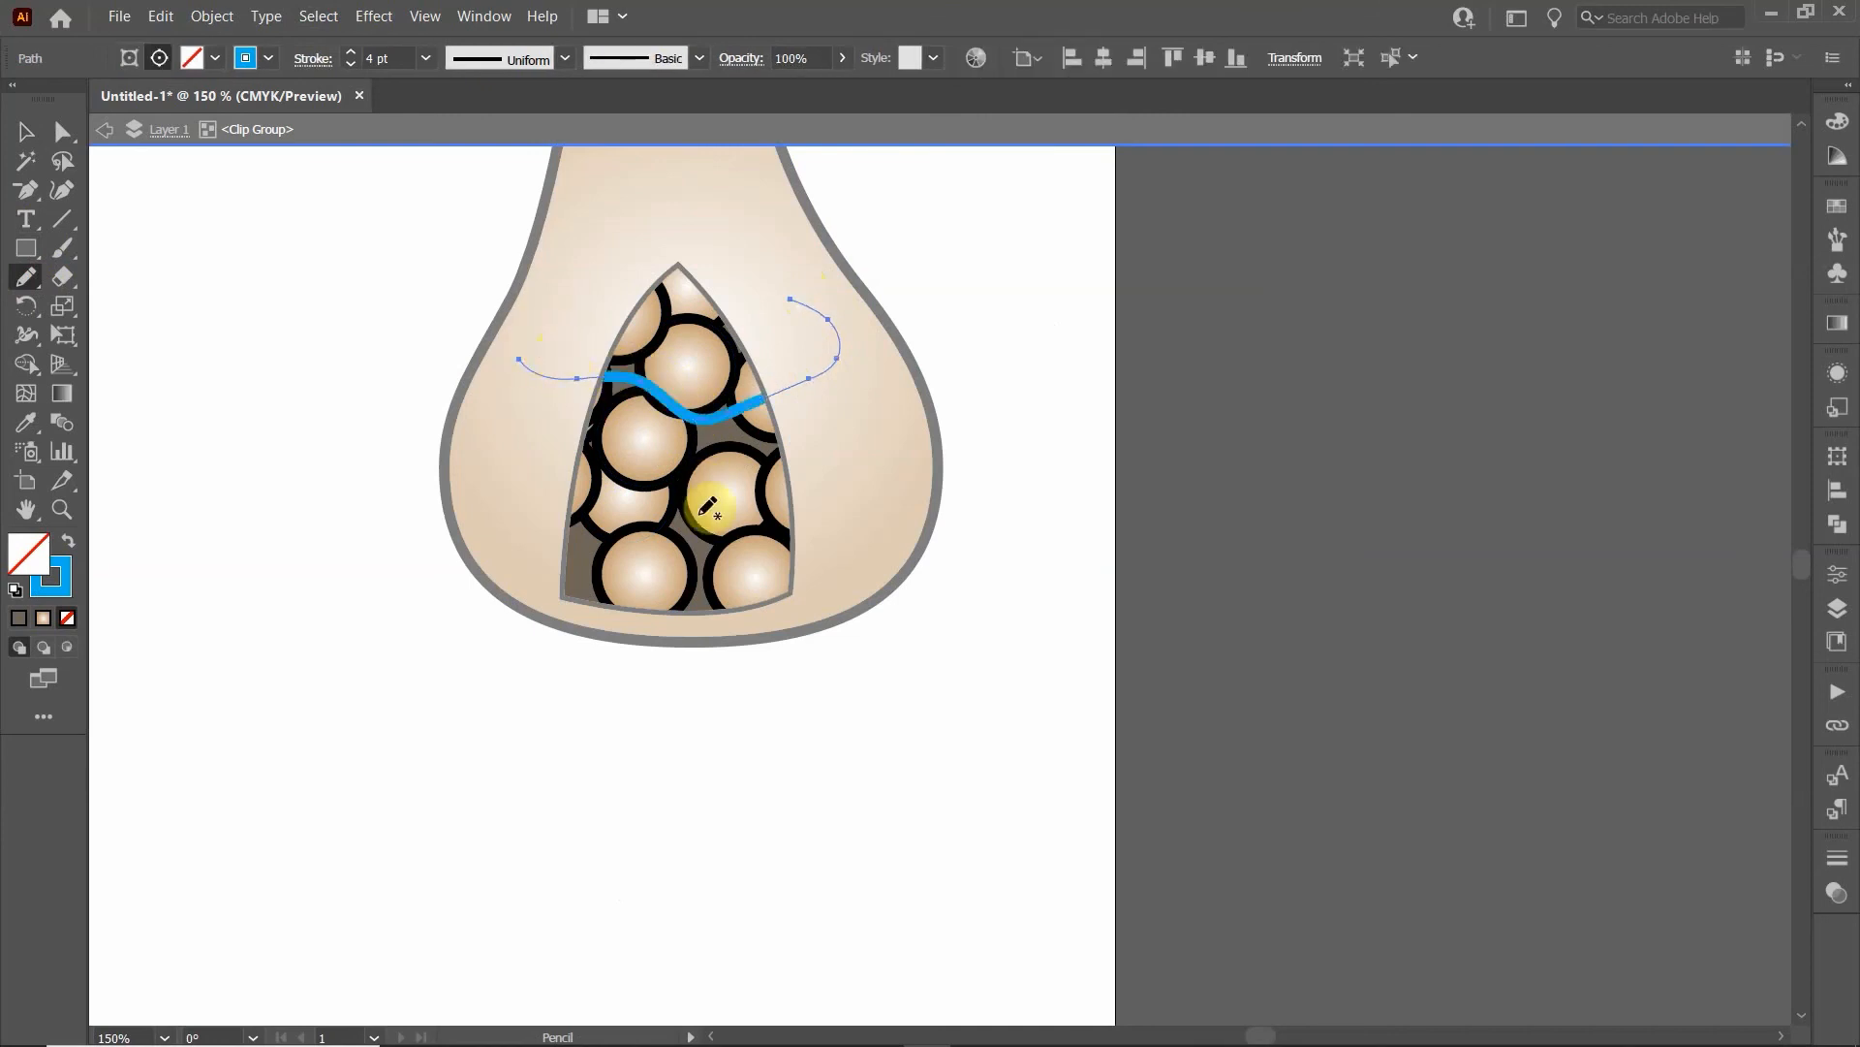
left_click_drag(816, 421, 490, 481)
mouse_move(758, 321)
left_mouse_down()
mouse_move(704, 398)
mouse_move(520, 518)
left_mouse_up()
mouse_move(585, 321)
left_mouse_down()
mouse_move(652, 437)
mouse_move(783, 536)
left_mouse_up()
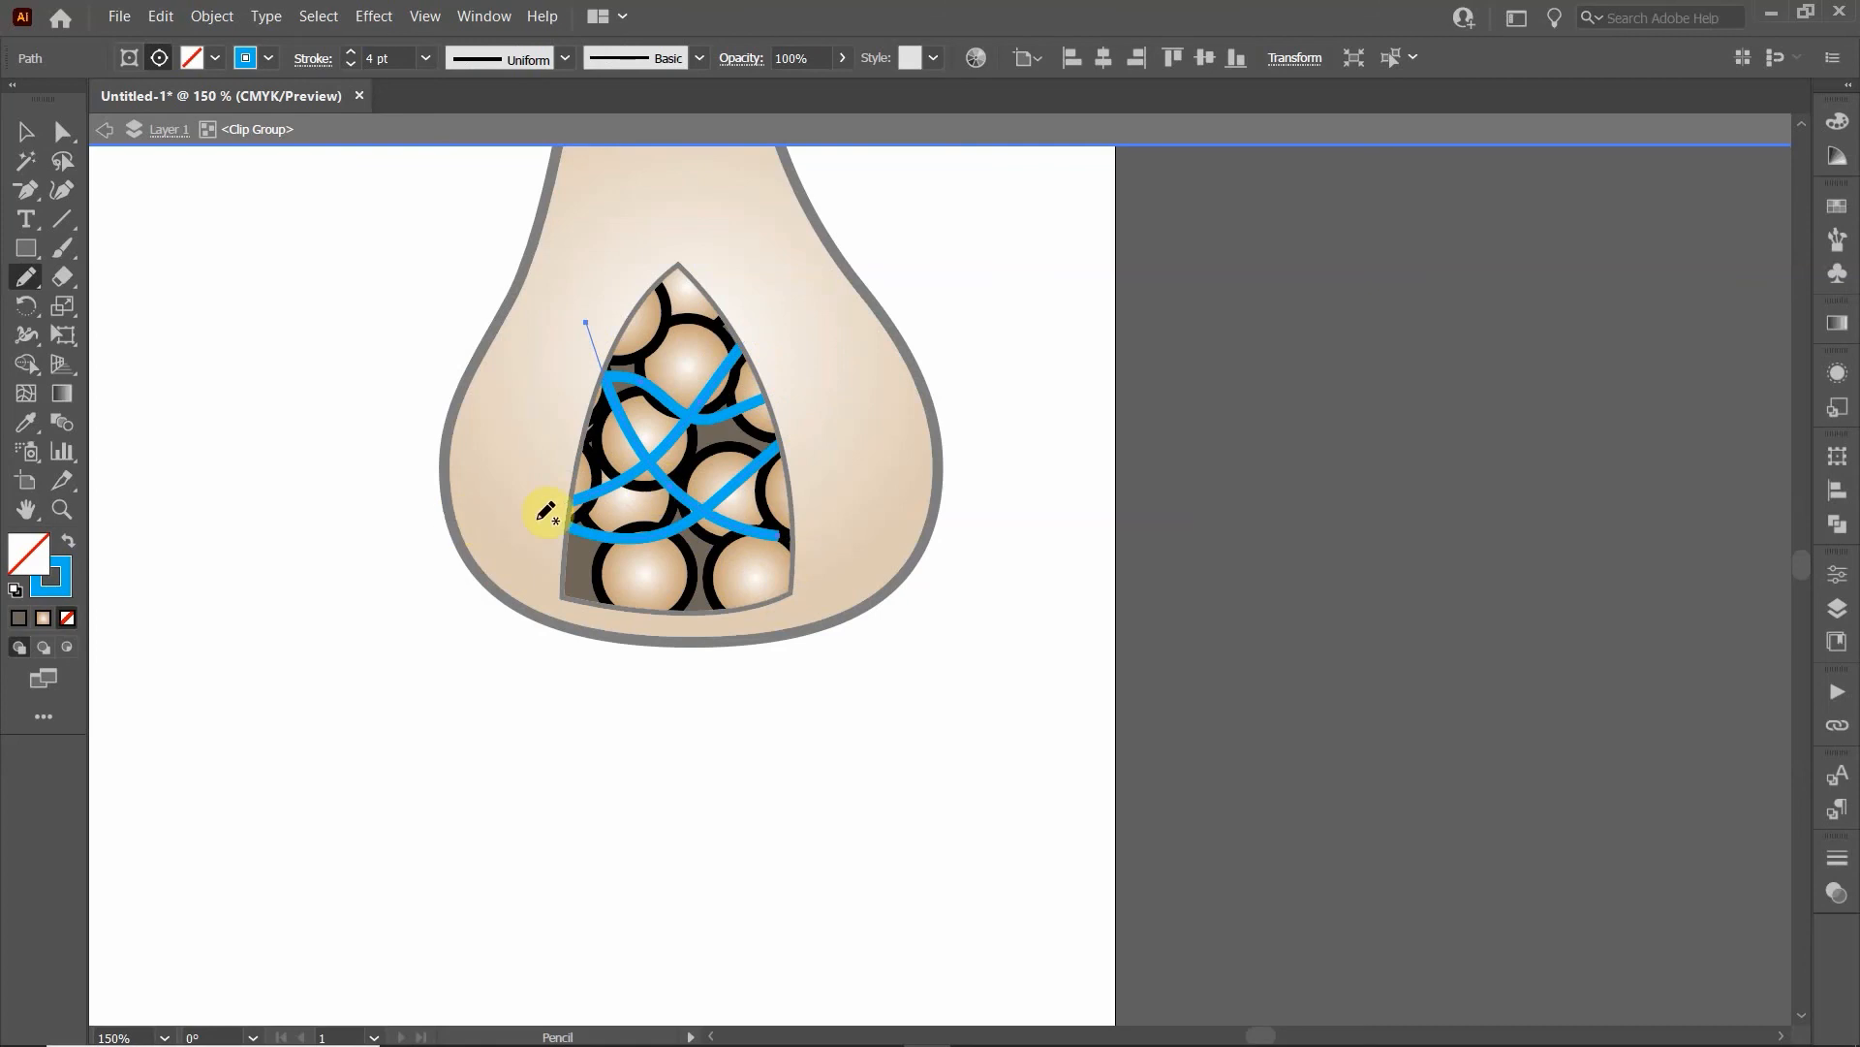
left_click(27, 133)
double_click(304, 285)
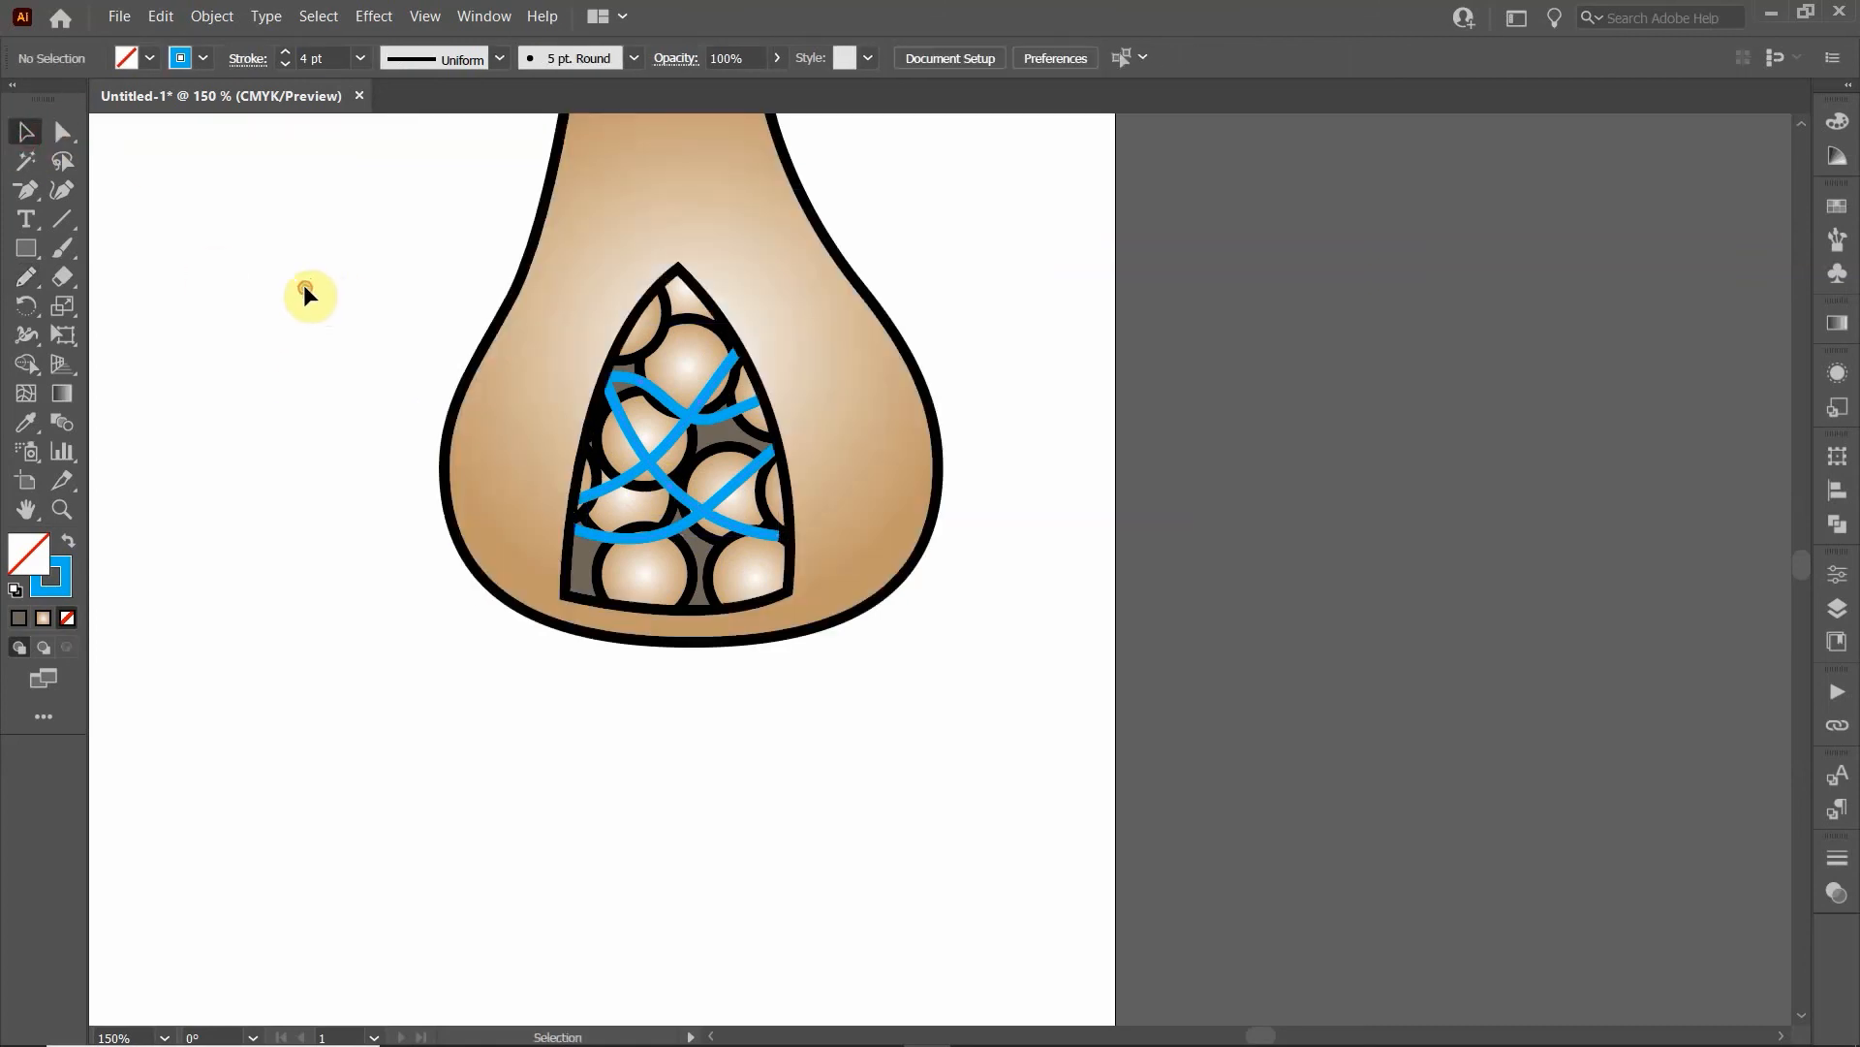
Step: Draw blue Pencil lines over the arch opening outside the clip group, extending onto the vase
left_click(26, 276)
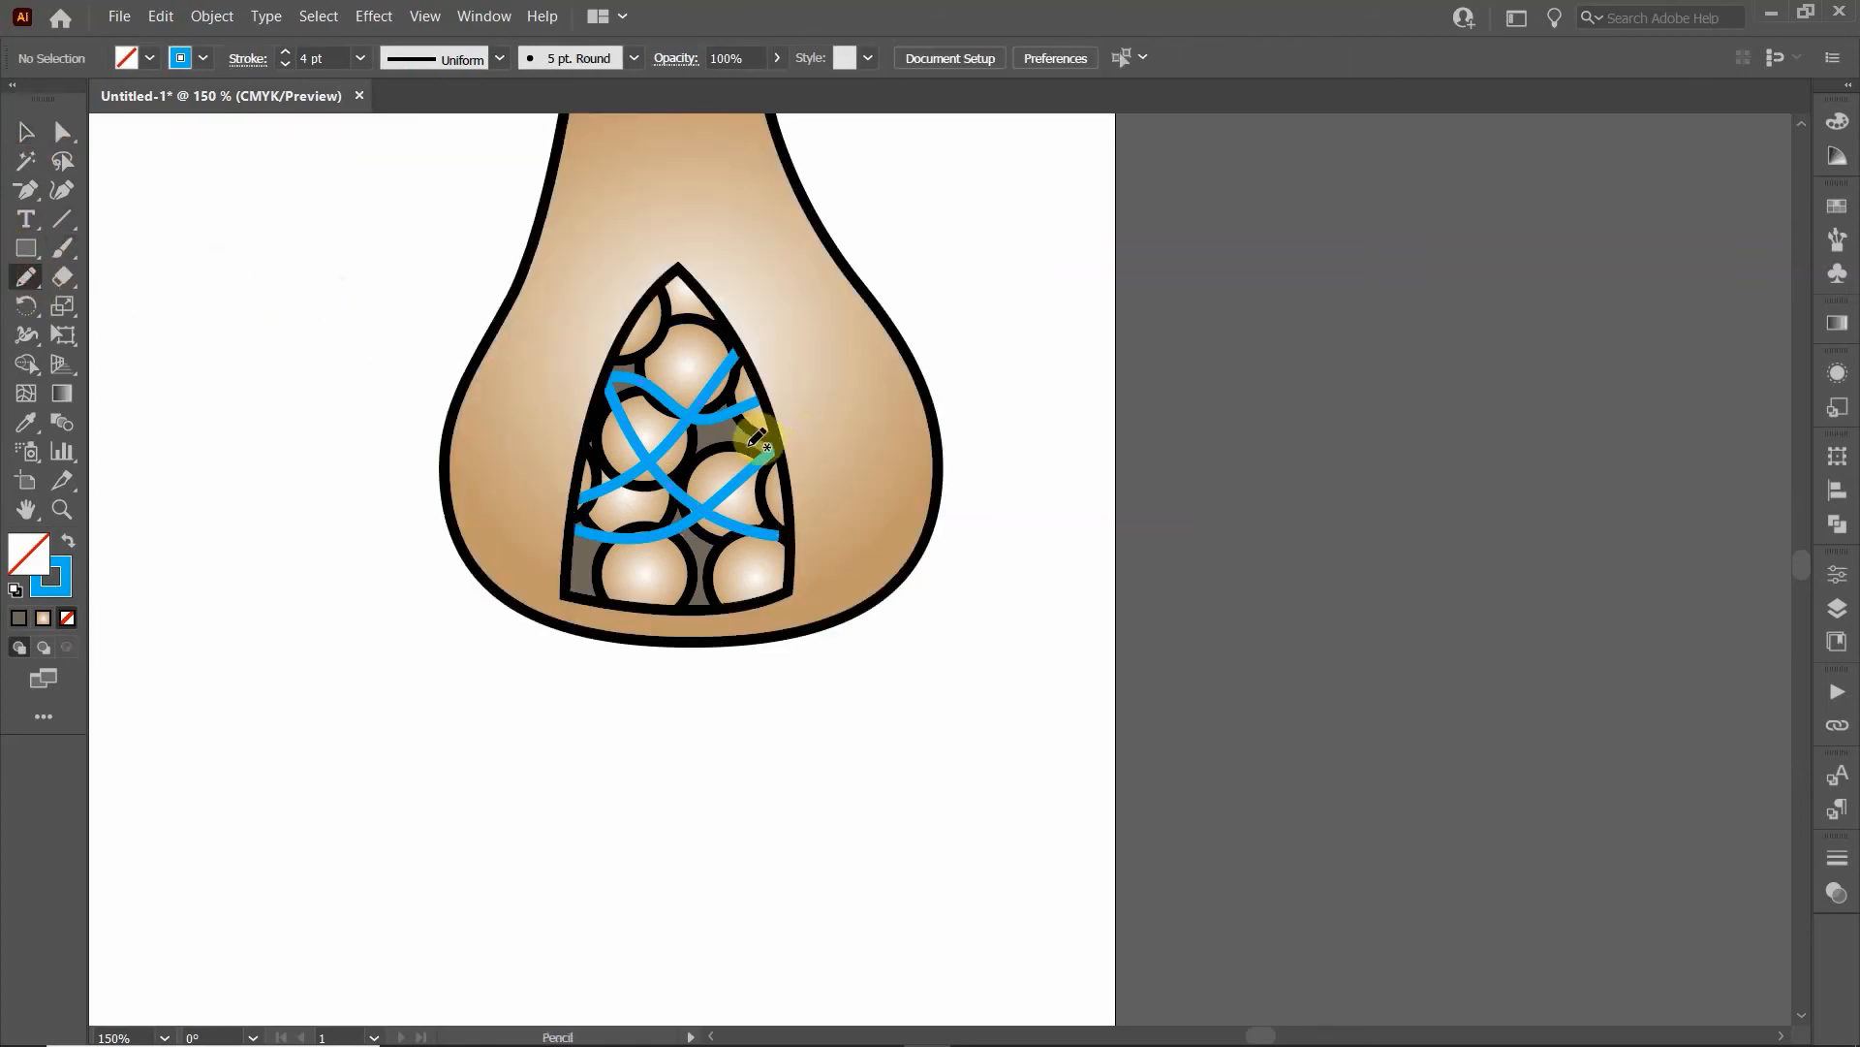
mouse_move(773, 448)
left_mouse_down()
mouse_move(719, 466)
mouse_move(624, 470)
mouse_move(533, 417)
mouse_move(690, 415)
mouse_move(582, 365)
mouse_move(562, 374)
mouse_move(710, 450)
mouse_move(526, 504)
left_mouse_up()
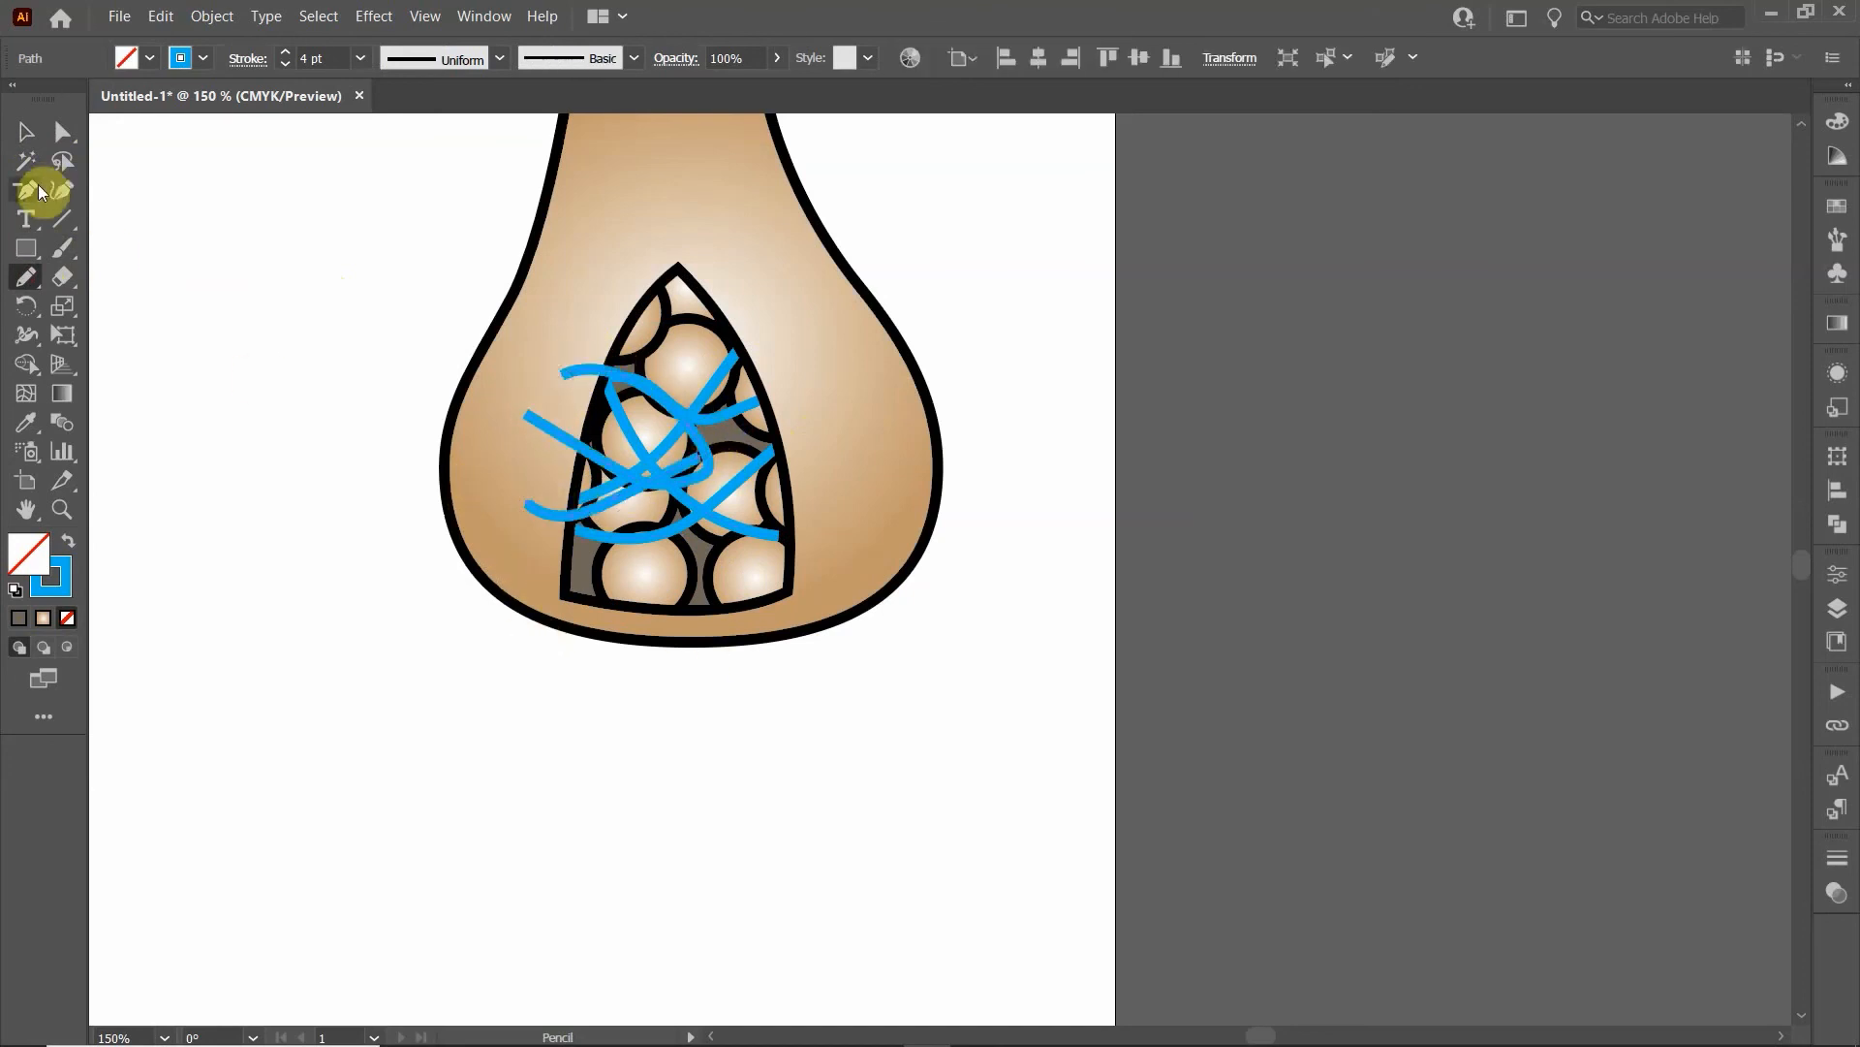
left_click(26, 131)
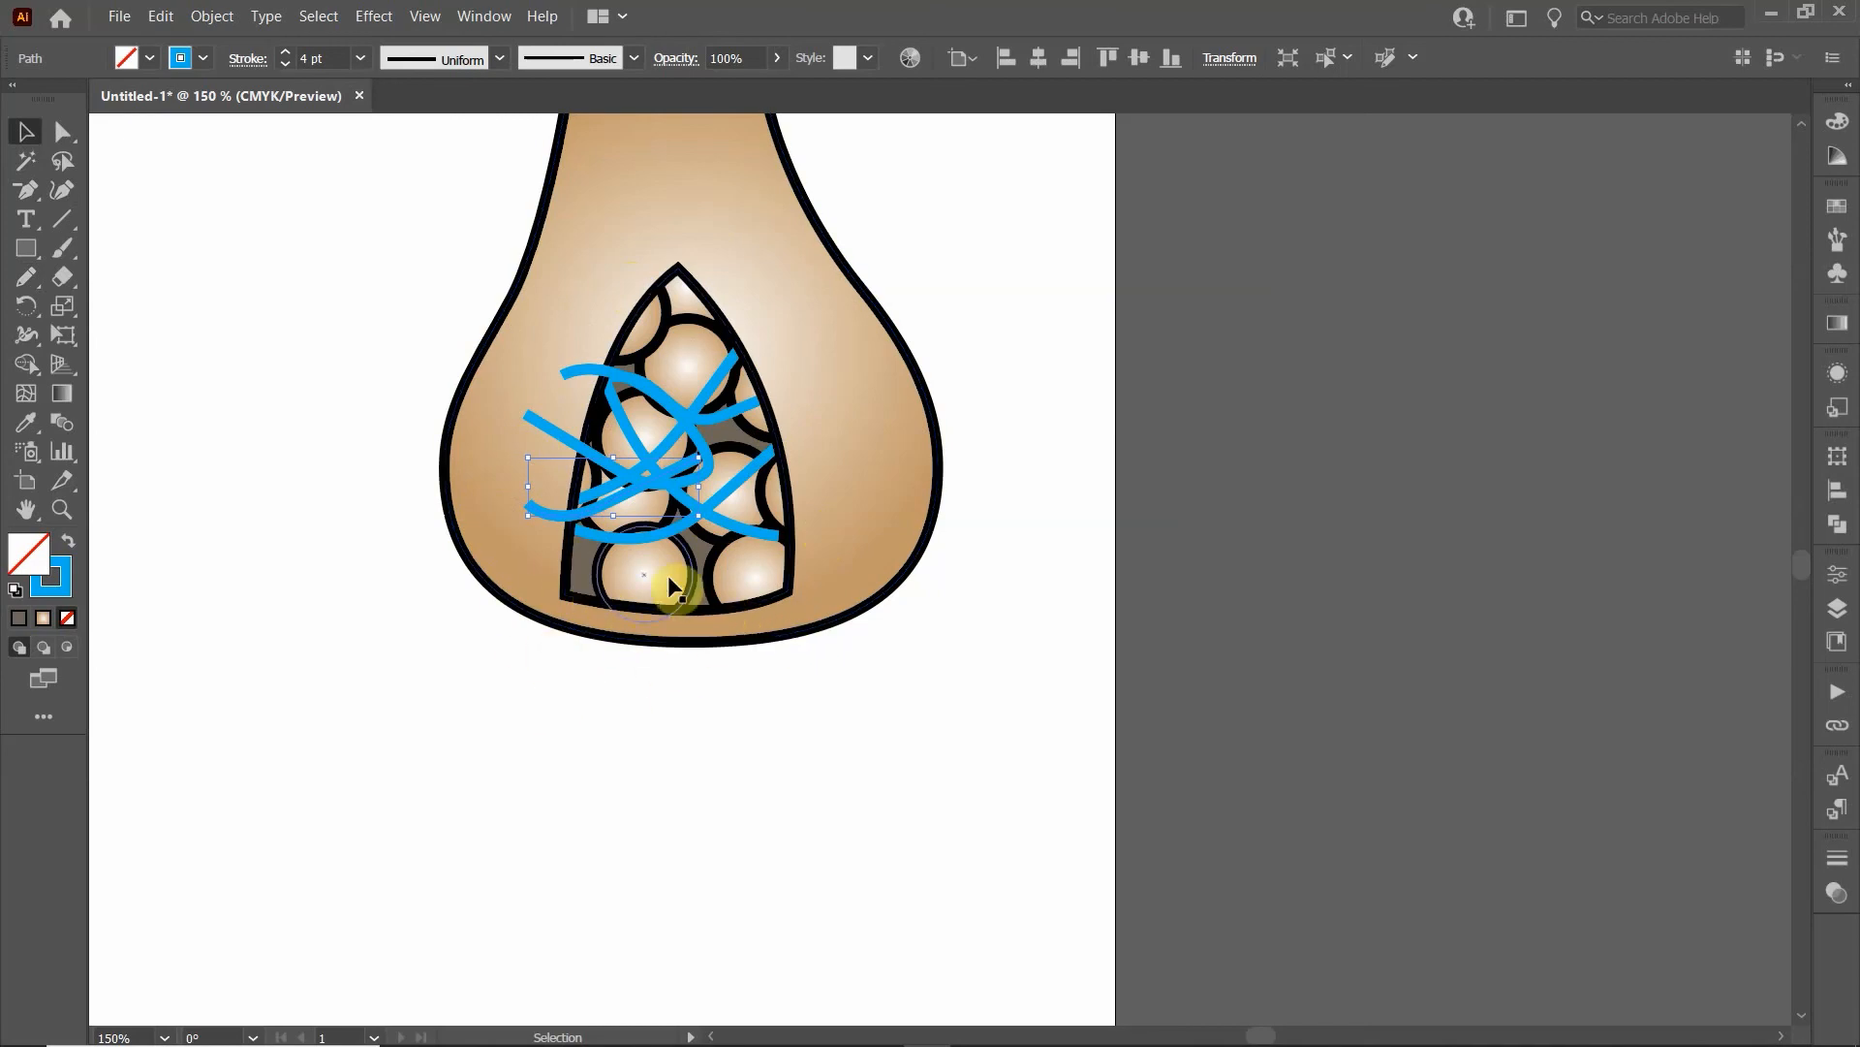
Step: Delete the unclipped blue lines that extend past the arch outline
key("ctrl+shift+a")
left_click(601, 462)
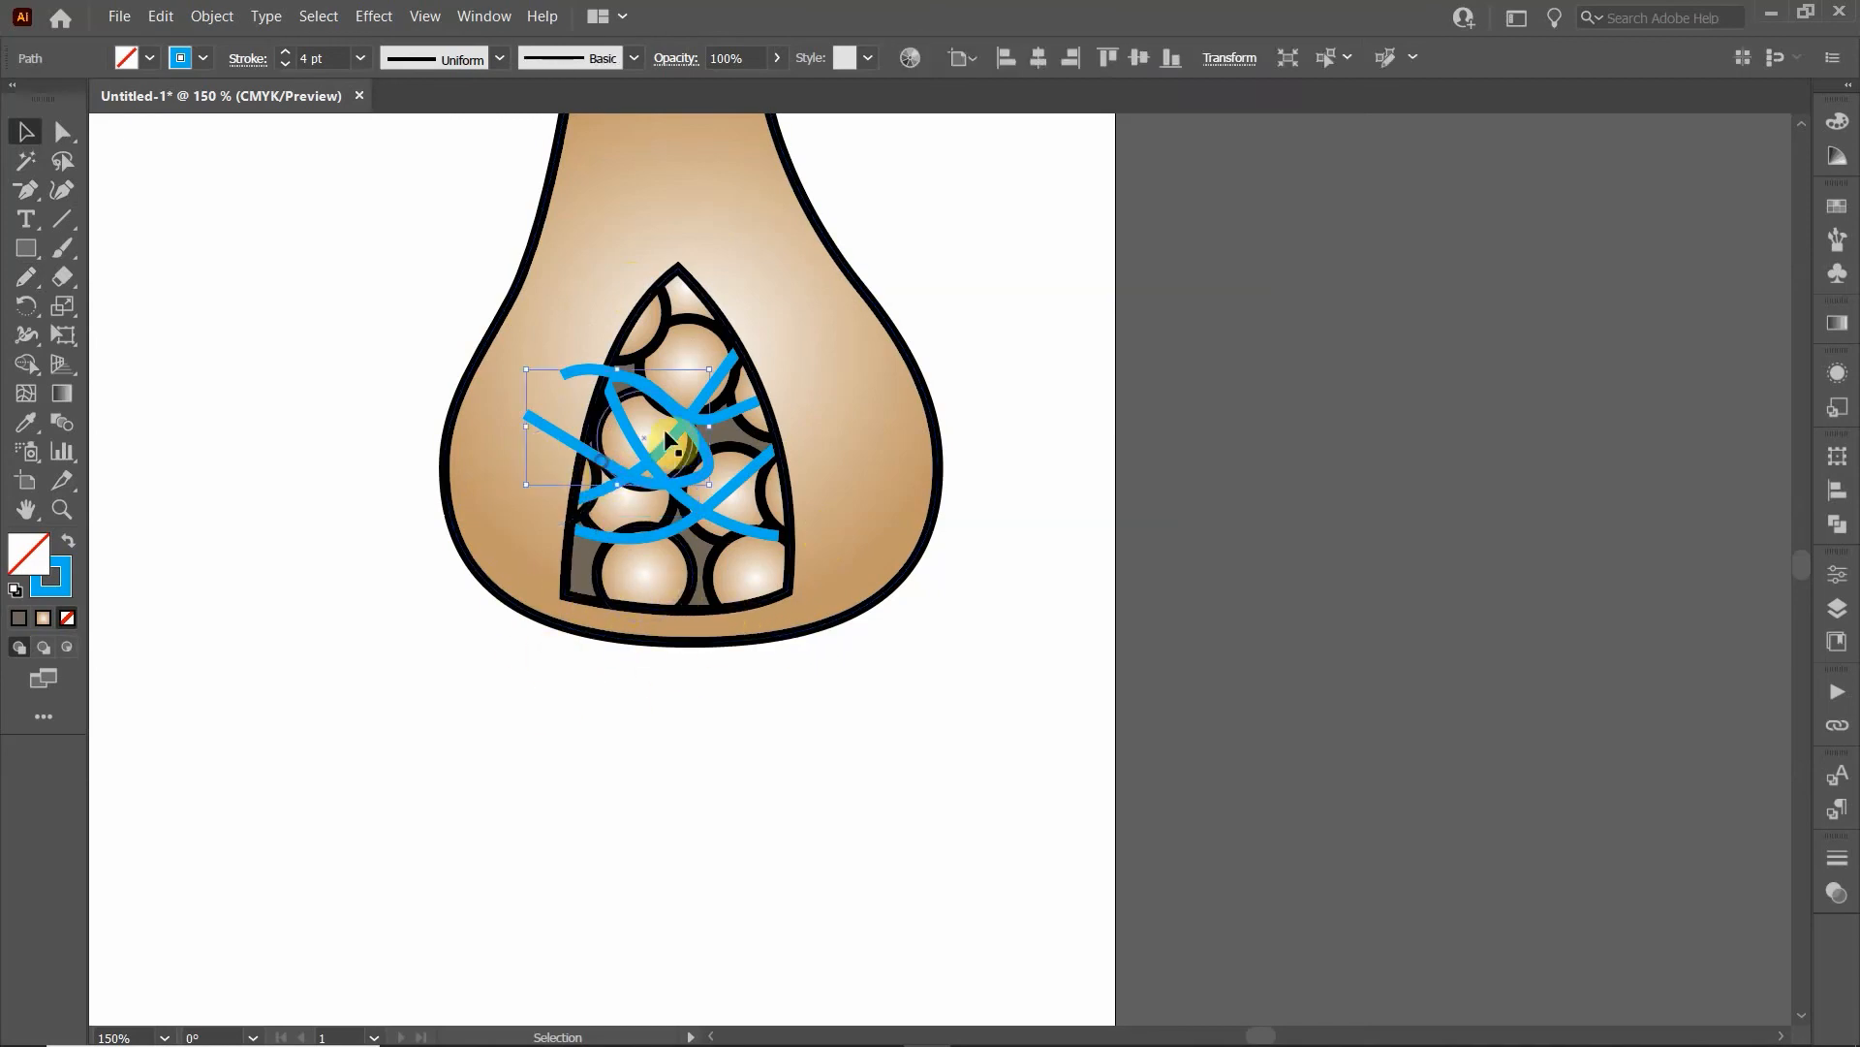
key("Delete")
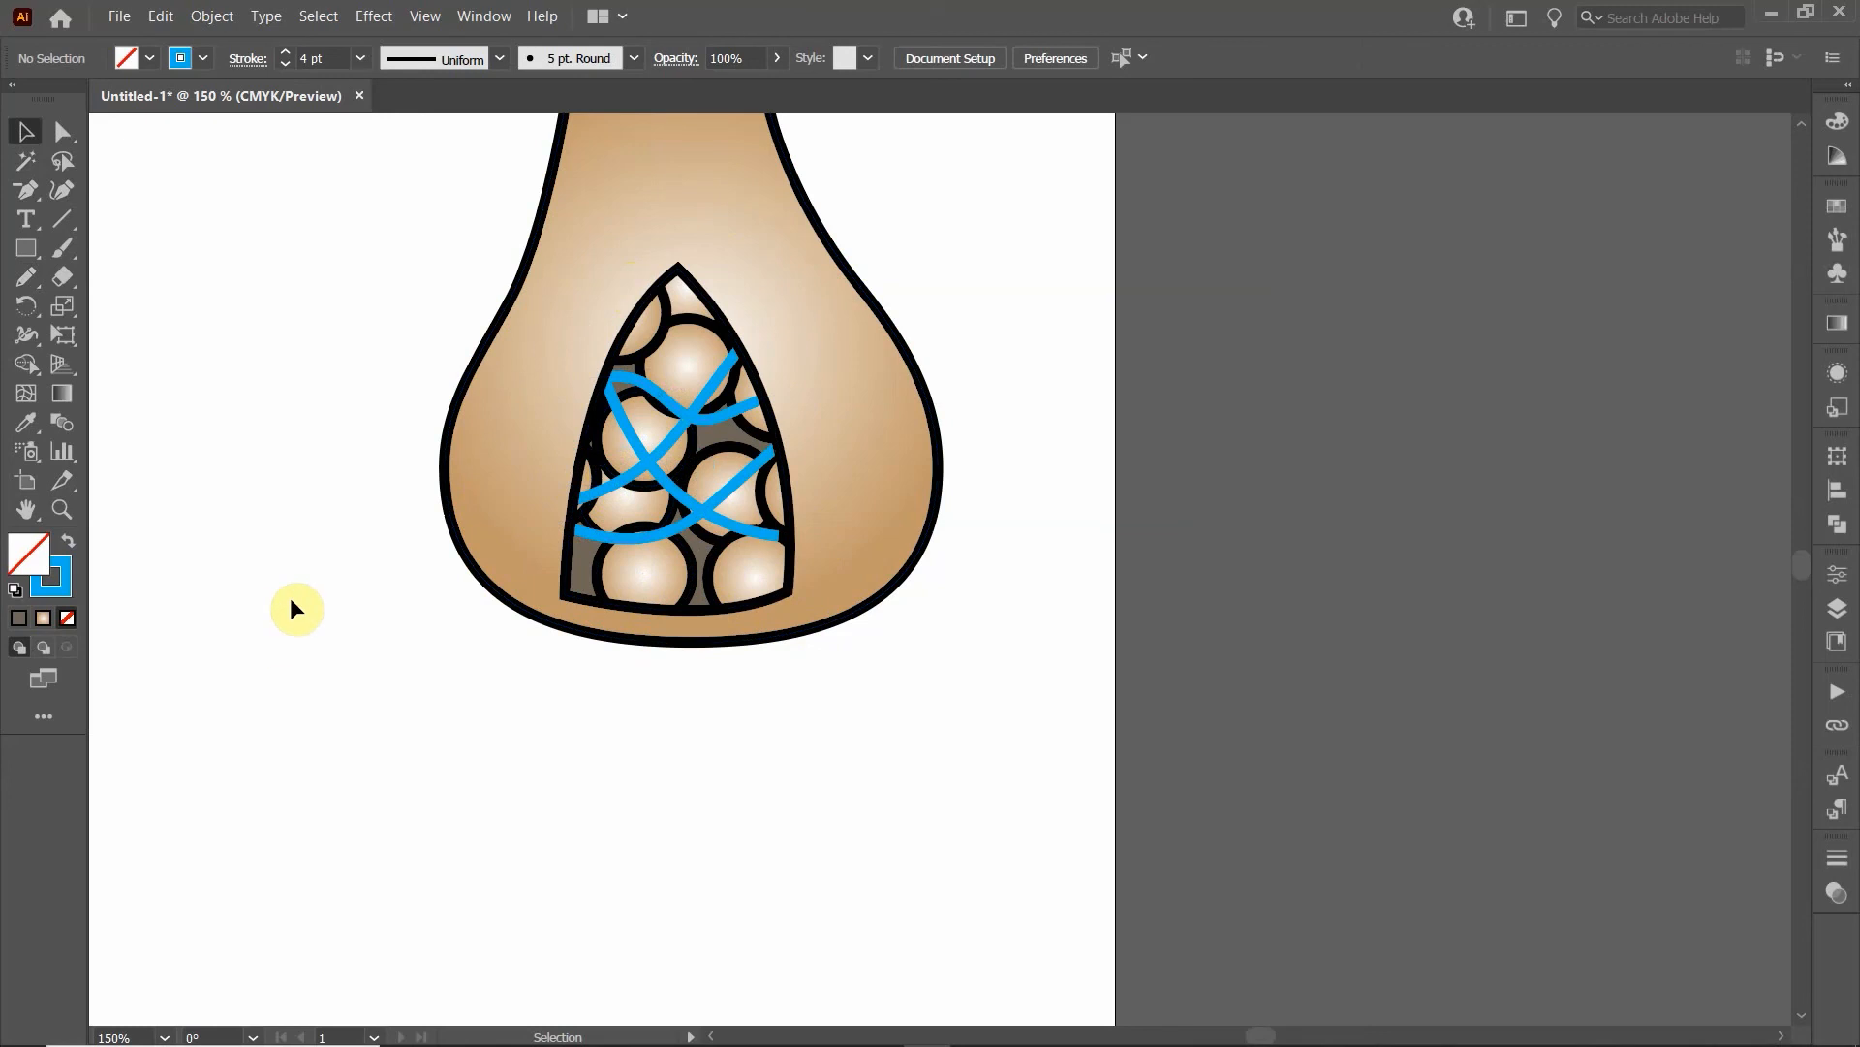
scroll(444, 538, "down", 1)
left_click_drag(376, 432, 565, 578)
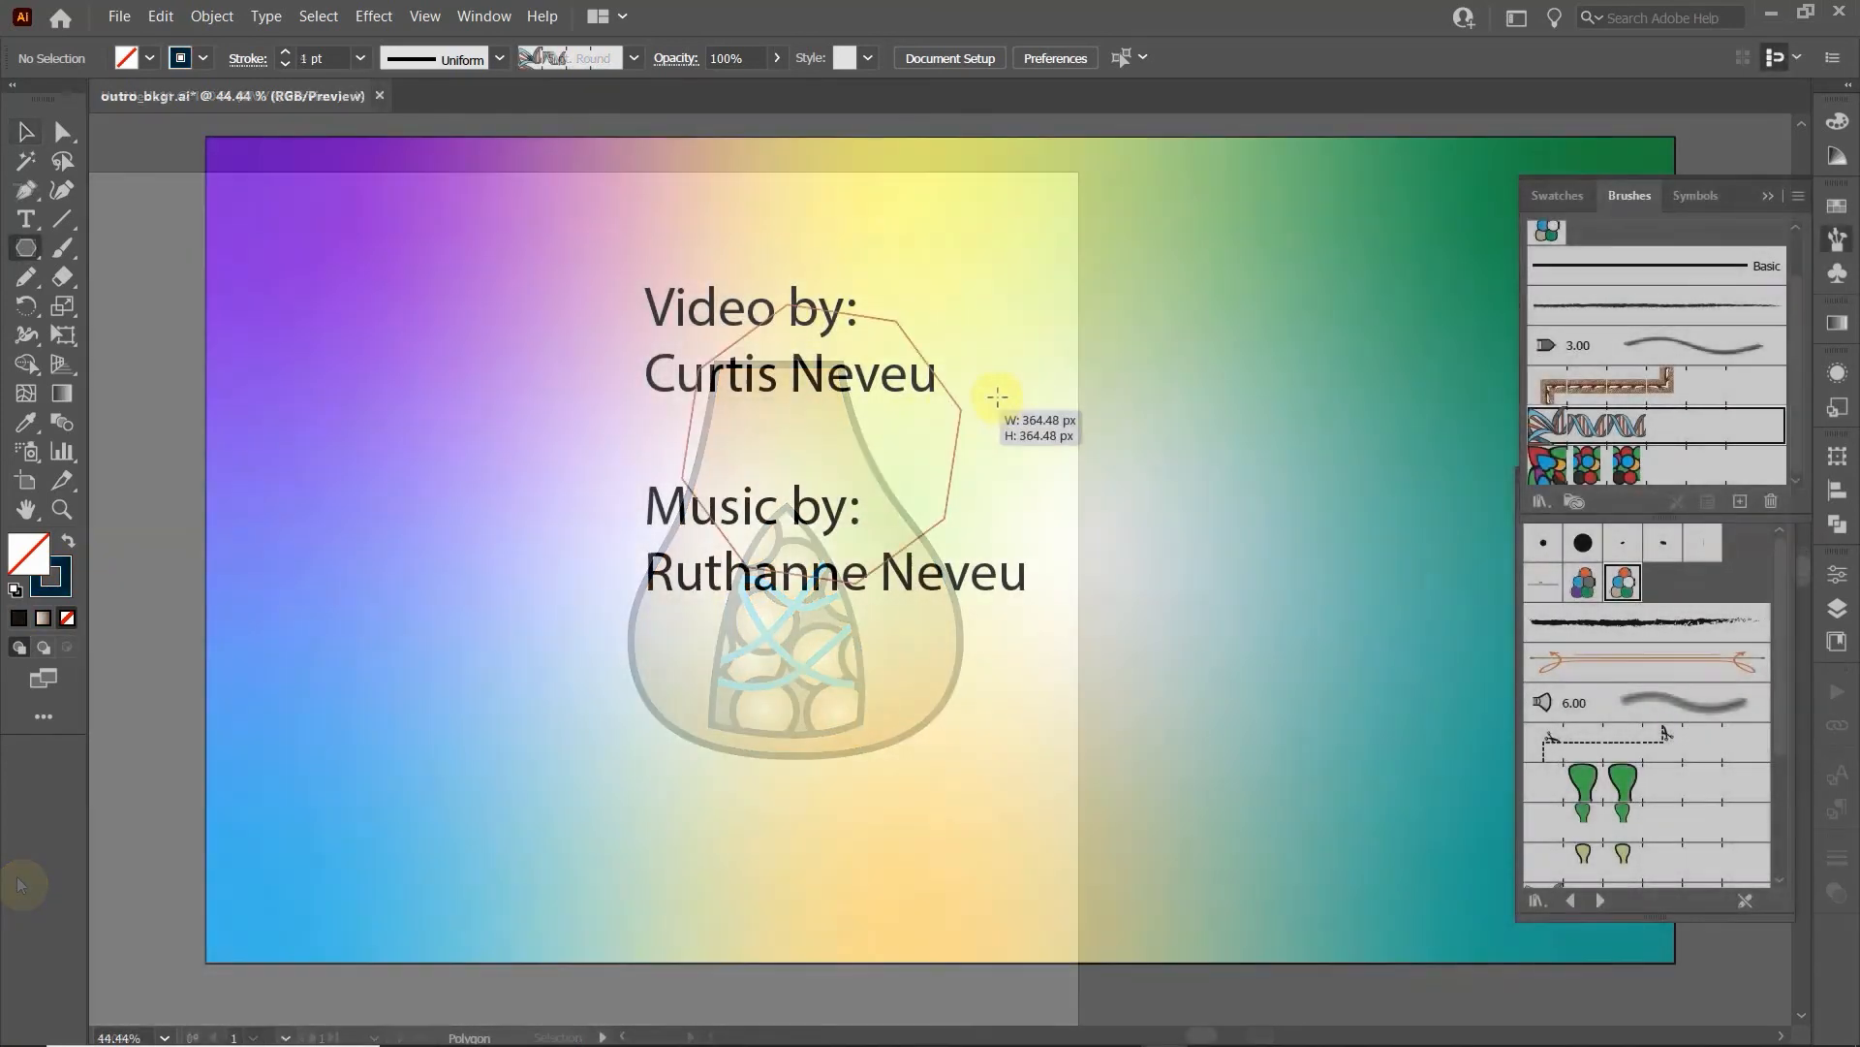
Step: Draw a large polygon around the credits text in the outro_bkgr.ai document
left_click_drag(997, 396, 1425, 373)
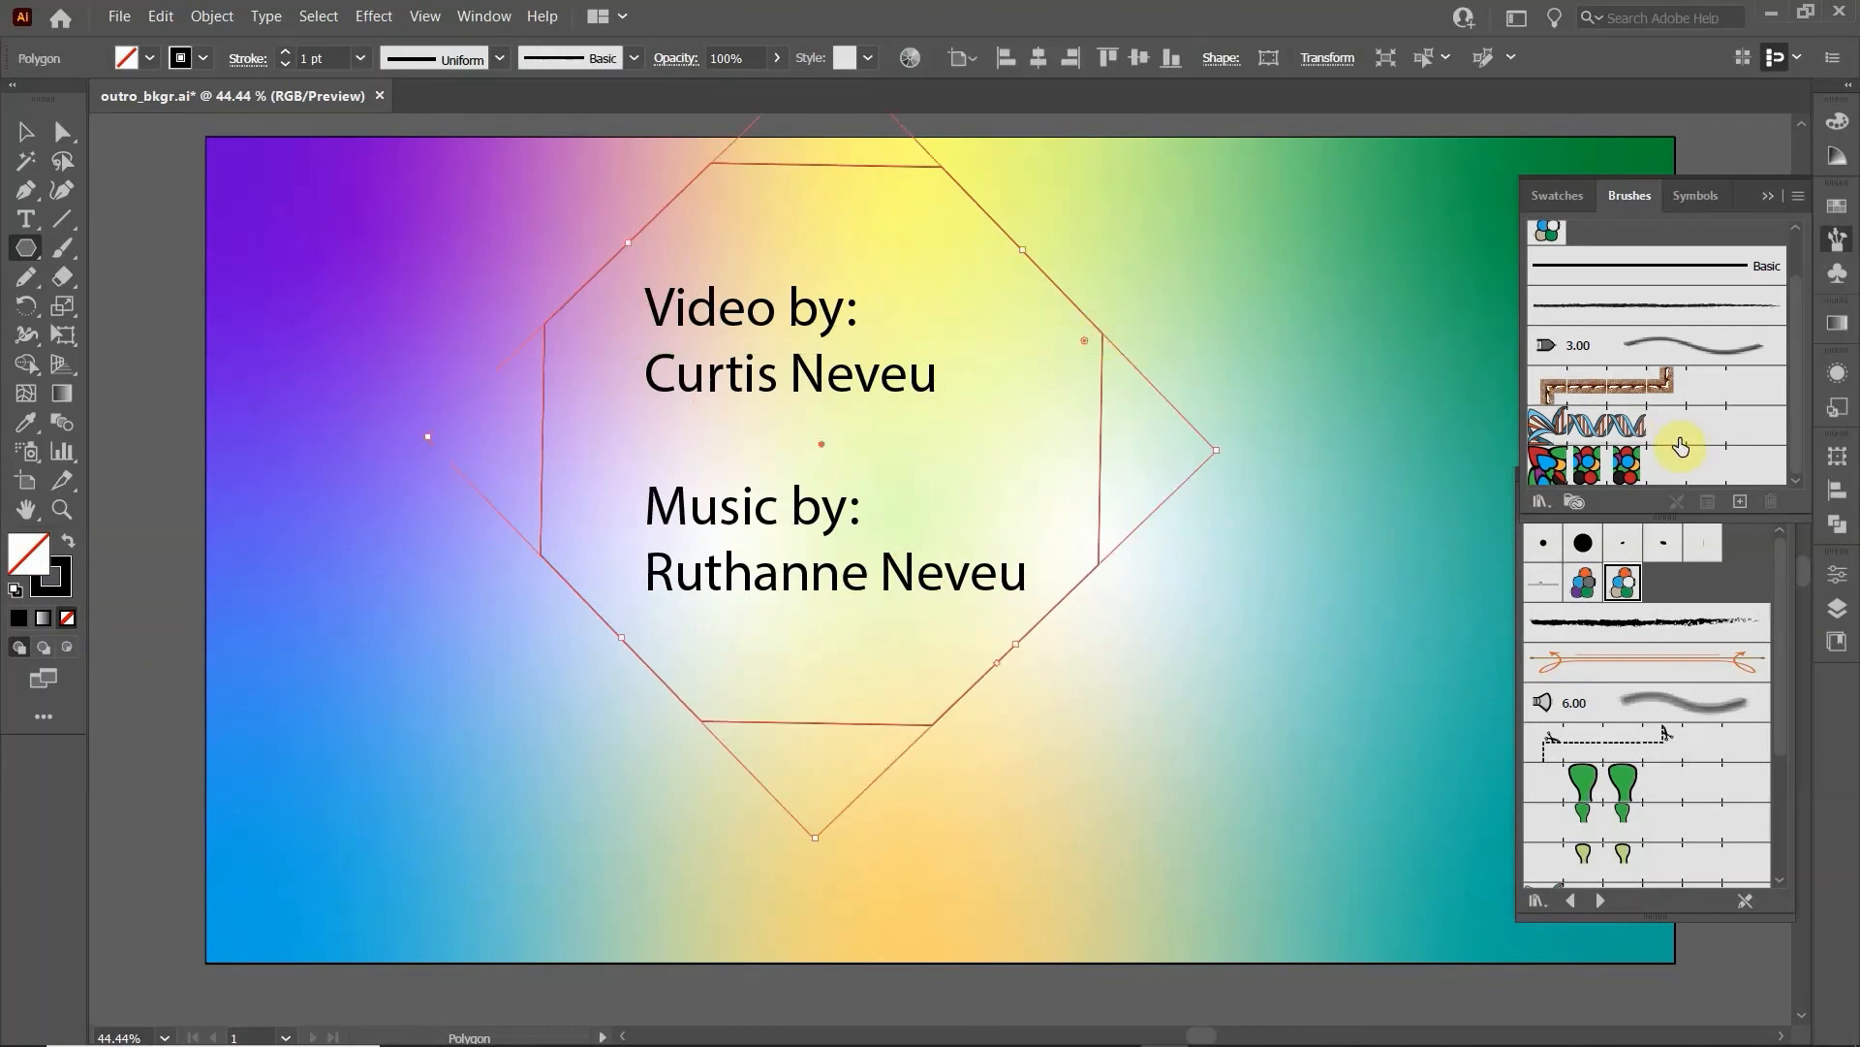